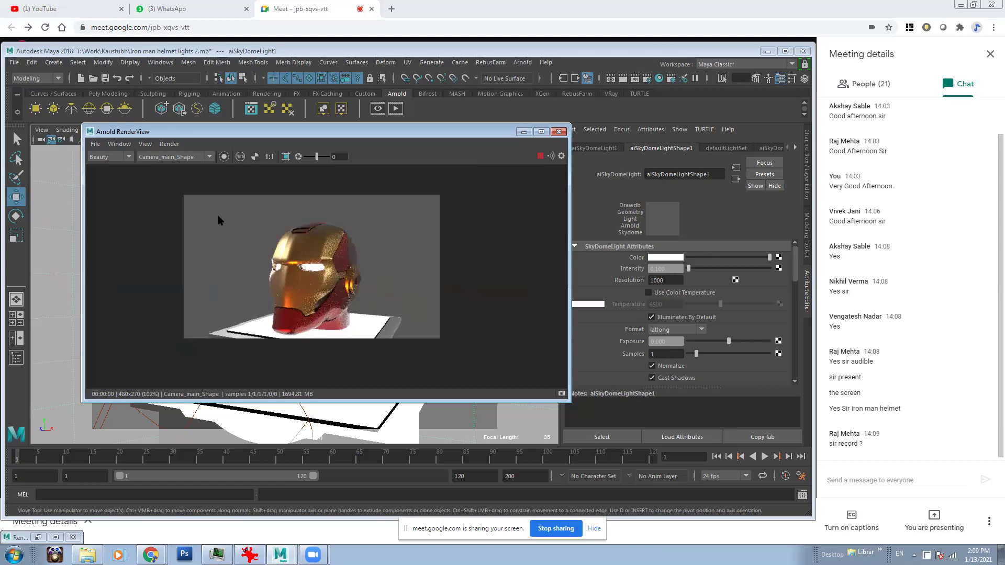
Minimise the Arnold render window, switch the viewport to the persp camera framed on the helmet and its pedestal, and restore the render window.
scroll(404, 314, down, 4)
scroll(386, 250, up, 2)
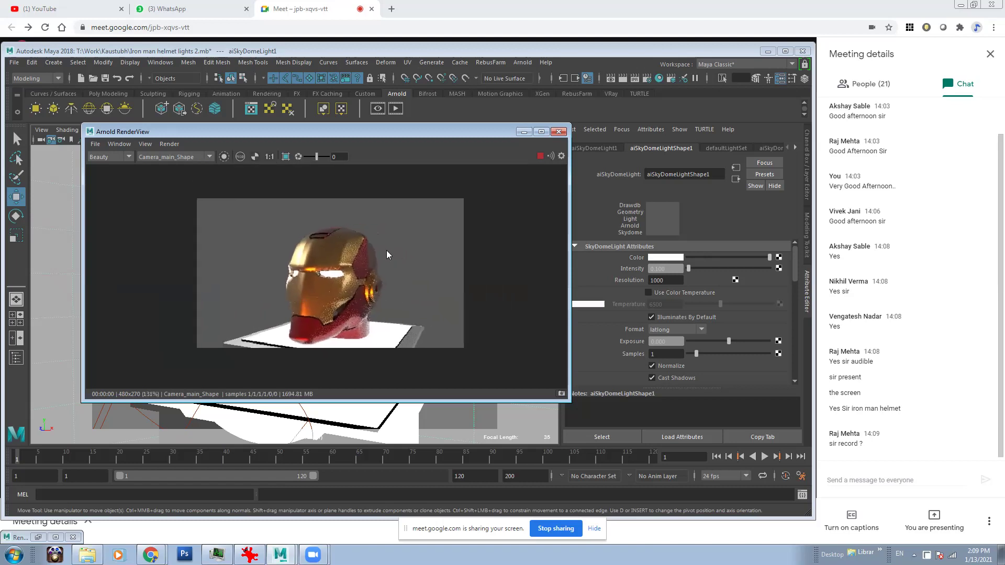
click(524, 131)
click(180, 131)
mouse_move(213, 137)
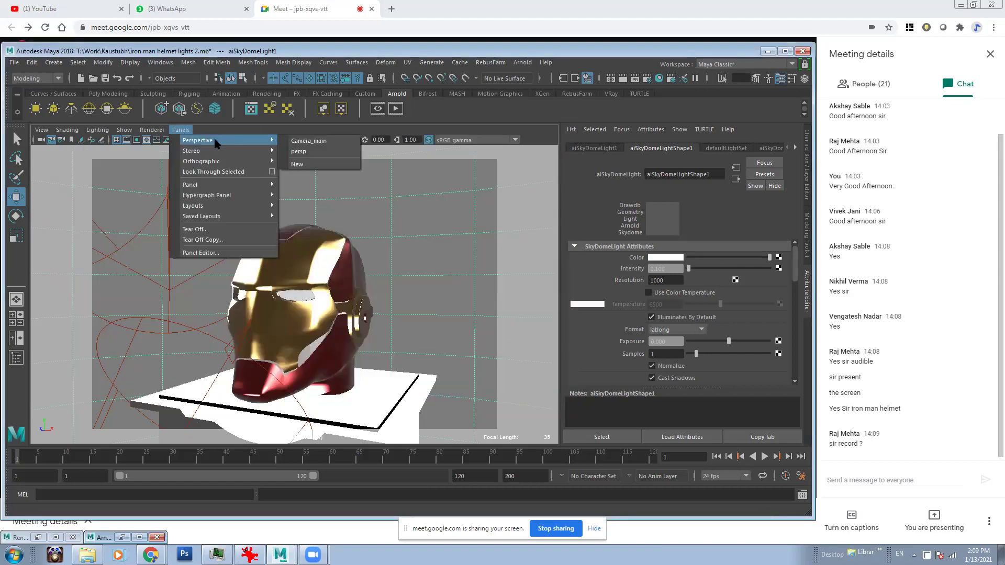
click(325, 149)
alt+right_drag(329, 286, 387, 350)
alt+drag(388, 350, 299, 272)
alt+right_drag(298, 272, 316, 288)
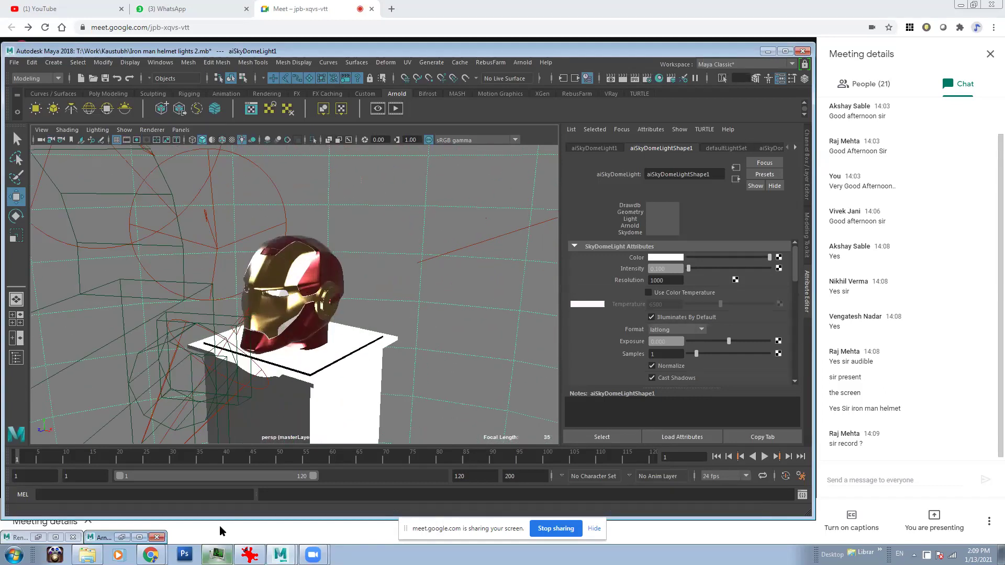
click(121, 538)
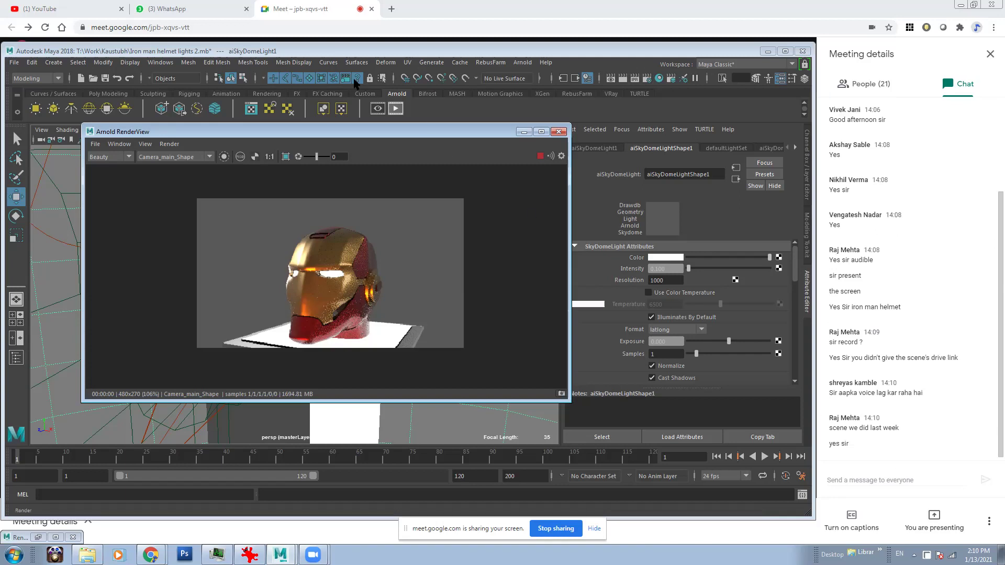
Switch to WhatsApp and search the messages for "natural" and for "history", looking through the results for the scene's Drive link.
click(157, 9)
click(256, 128)
text(natural)
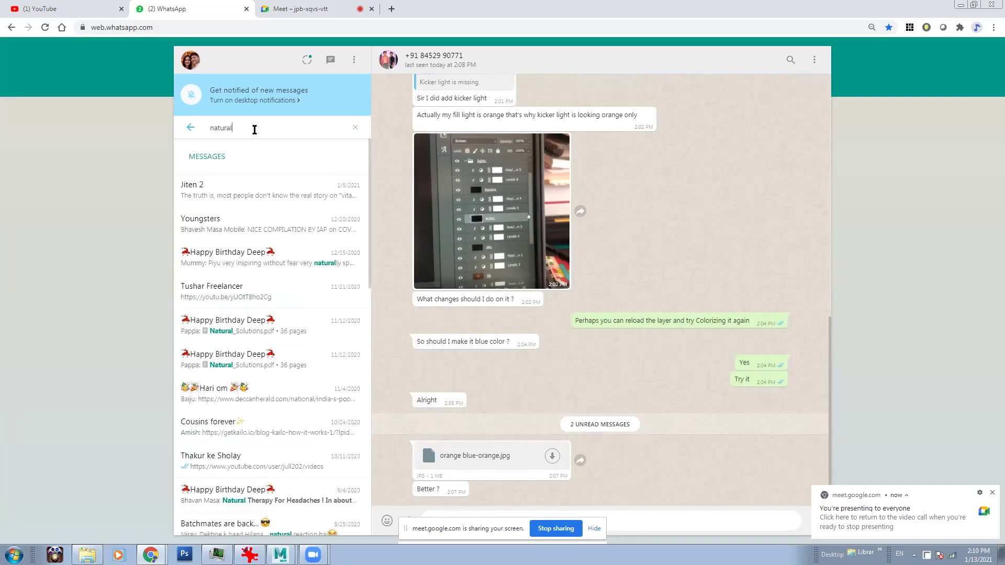
double_click(219, 131)
text(history)
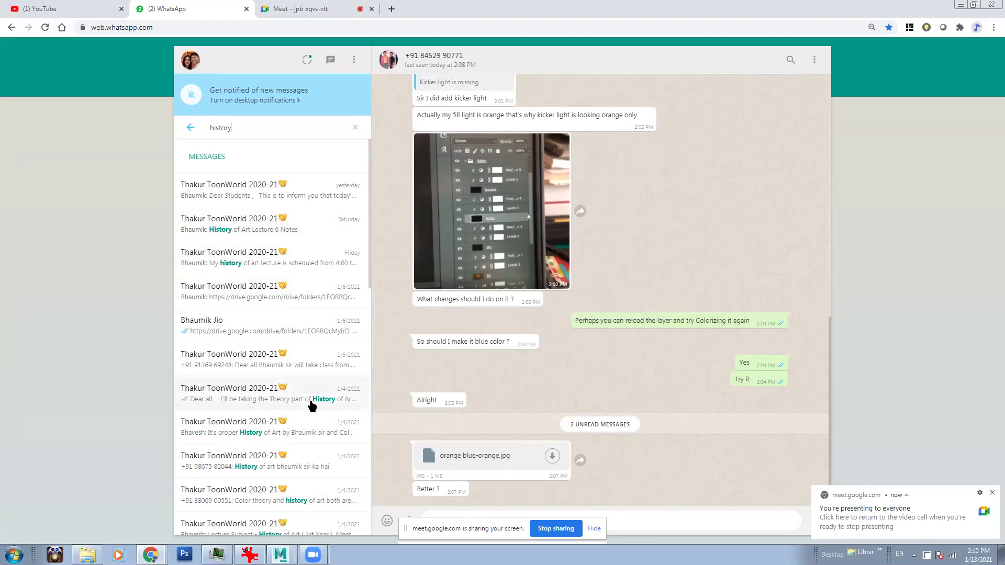
scroll(313, 403, down, 3)
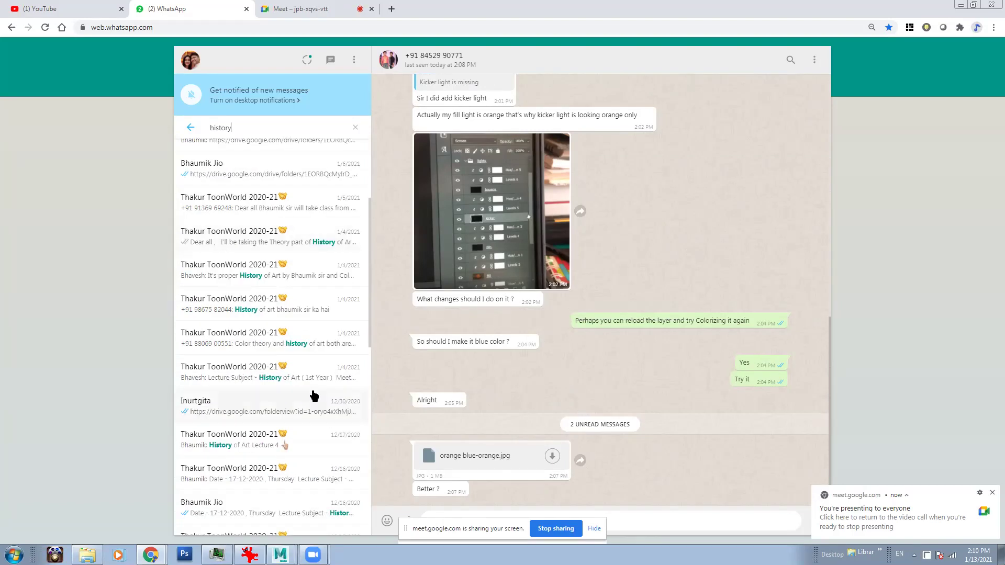
scroll(313, 396, down, 3)
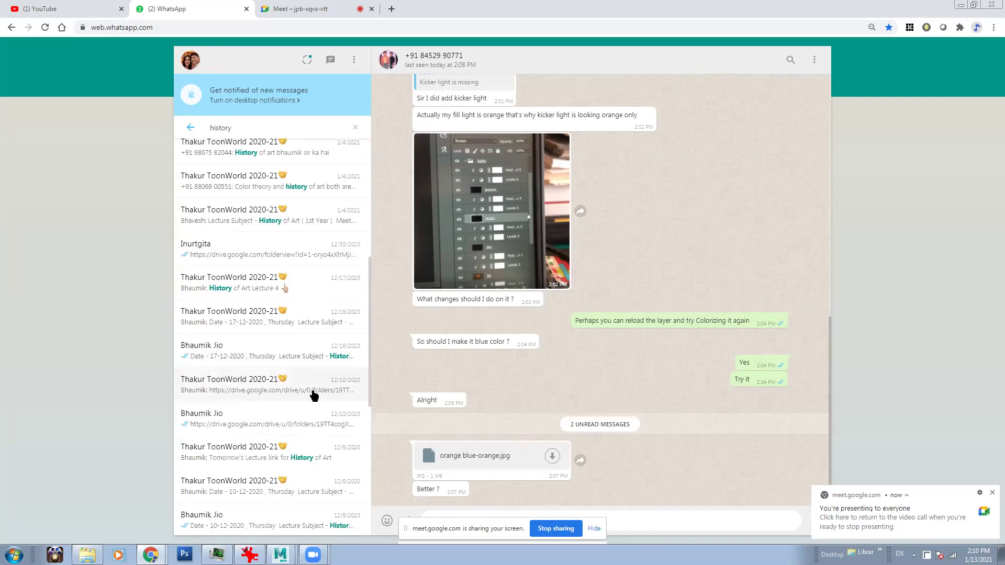
scroll(314, 395, down, 2)
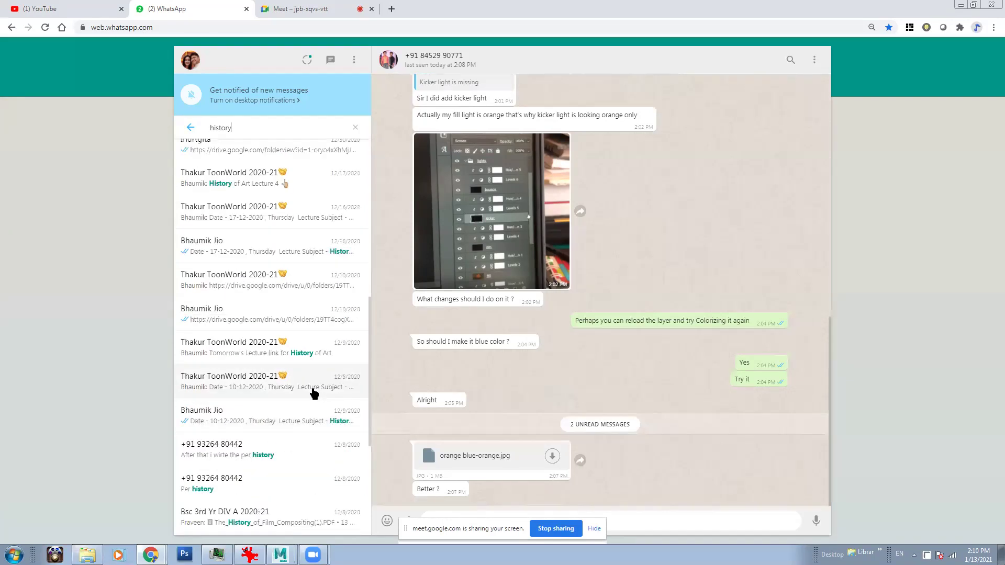
scroll(314, 393, down, 2)
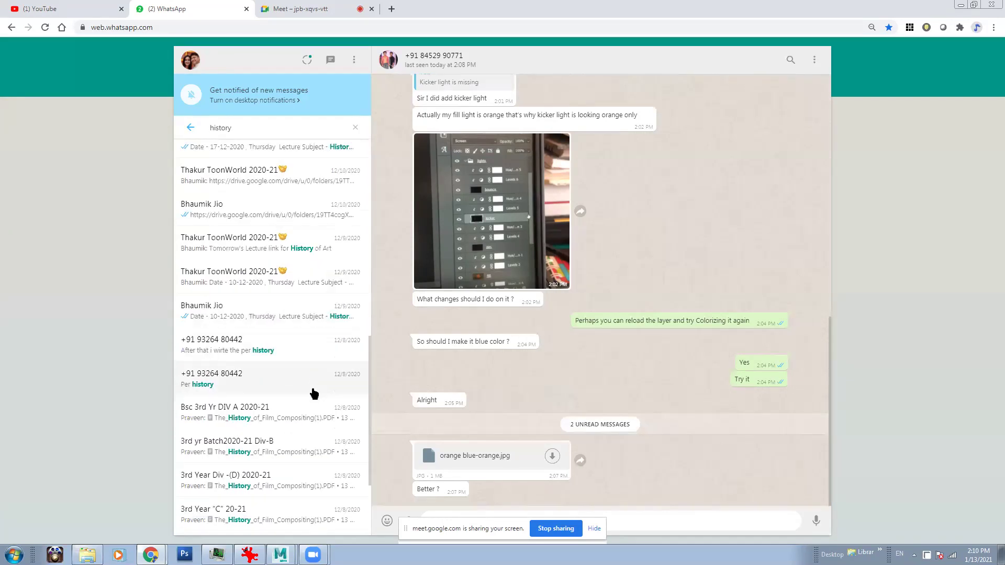
scroll(314, 393, up, 1)
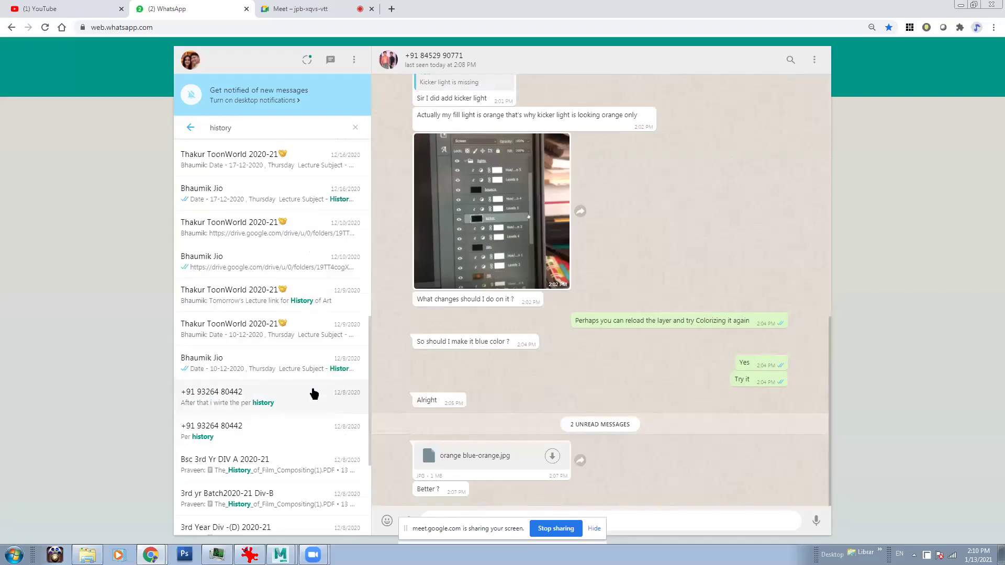
scroll(314, 393, up, 3)
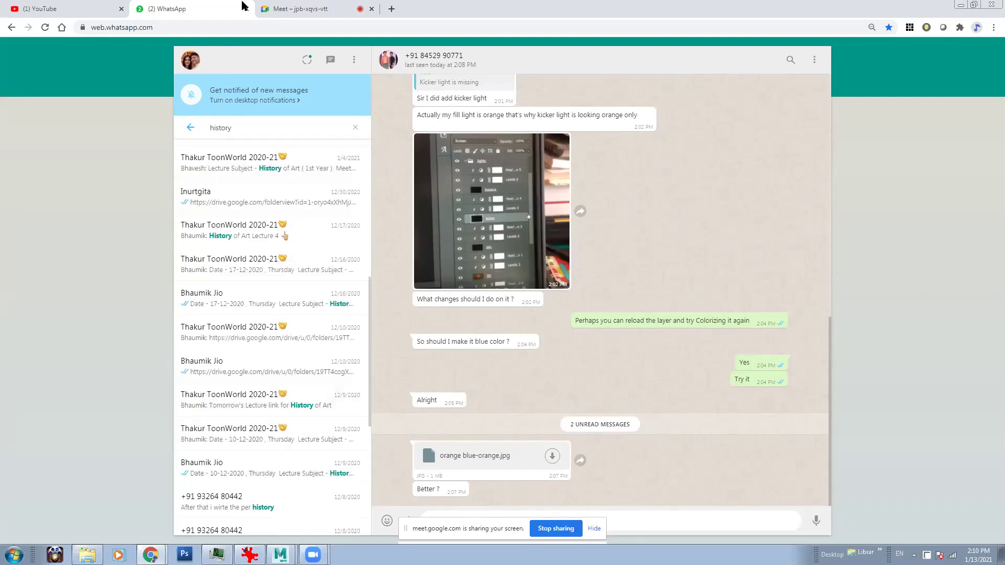
Open Google Drive in a new browser tab and search it for "natural".
click(293, 8)
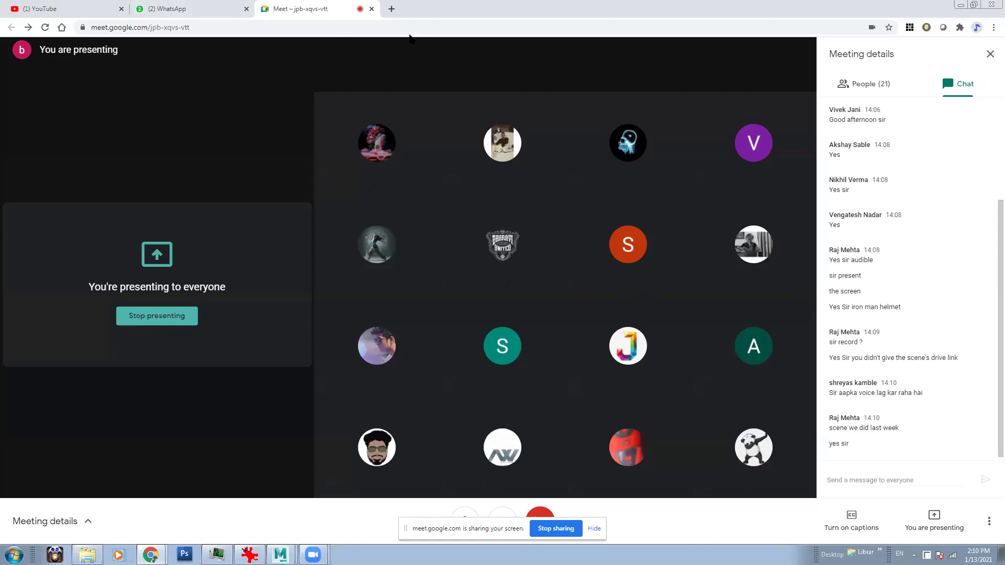
click(393, 10)
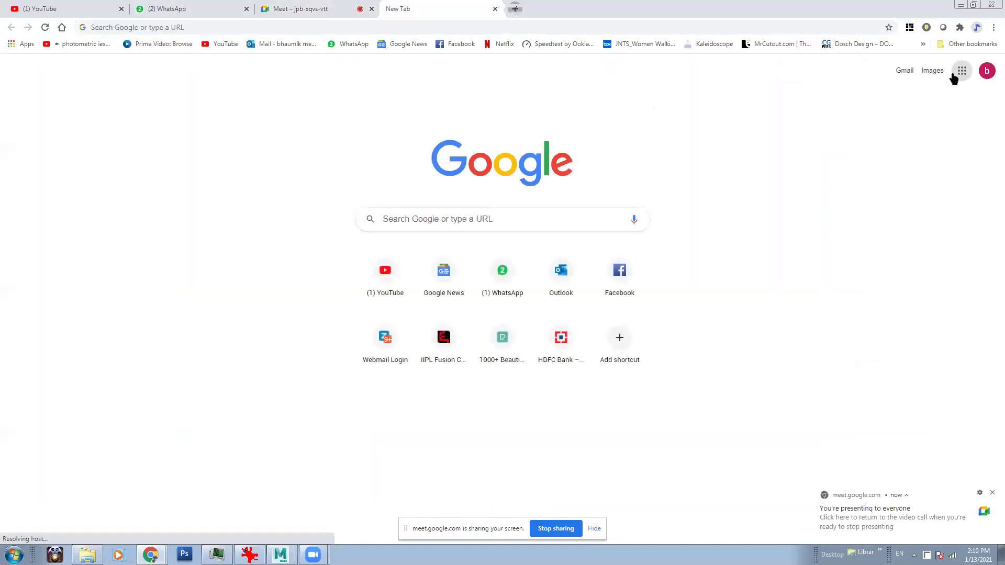
click(961, 71)
click(867, 215)
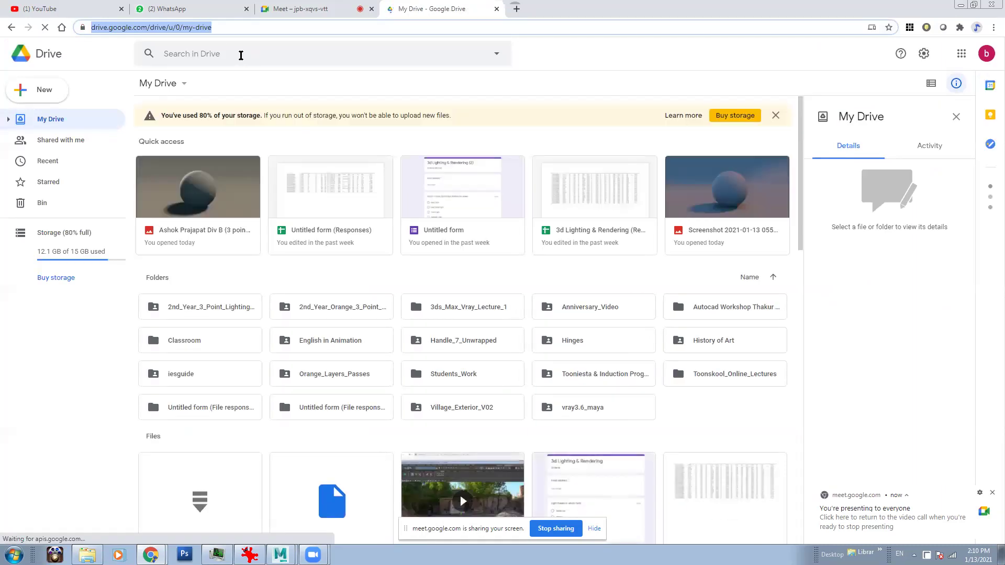
click(241, 54)
text(natural)
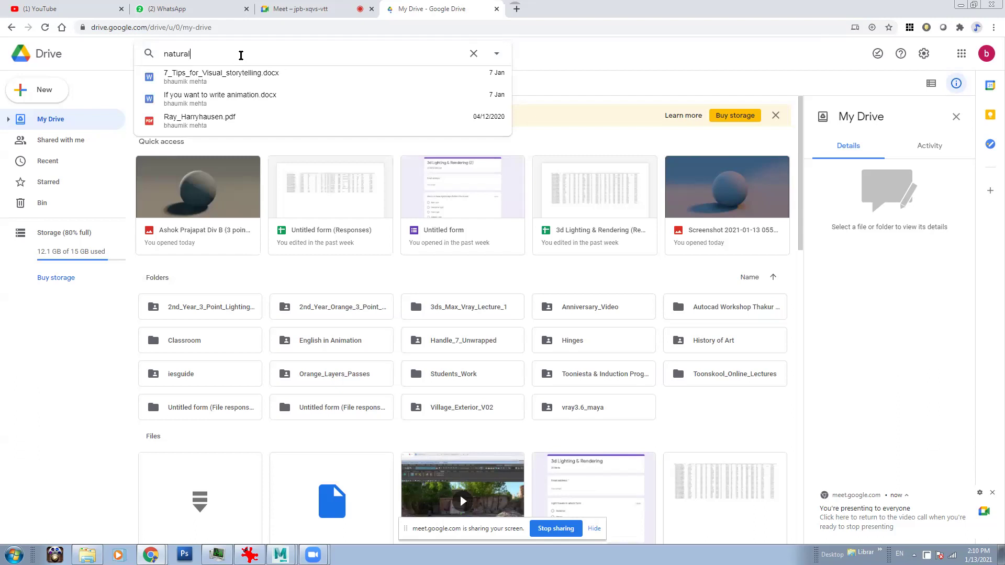
key(Return)
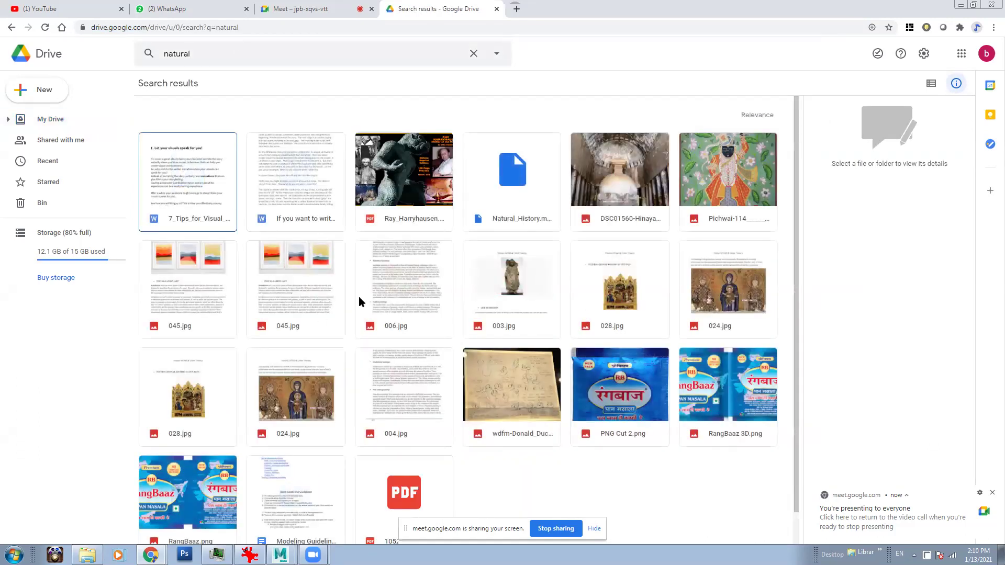
scroll(416, 424, down, 1)
scroll(416, 424, up, 1)
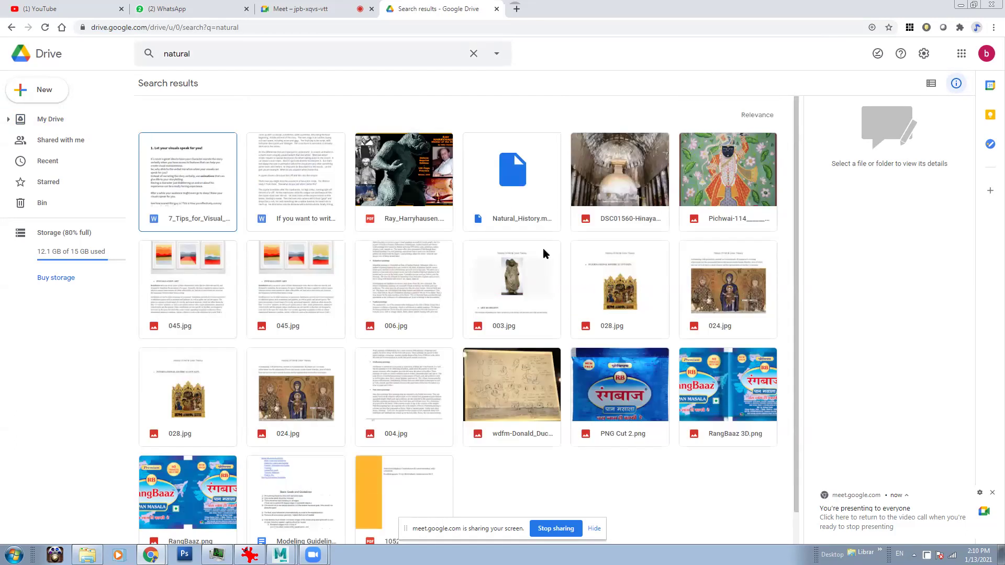
Copy the shareable link of the Natural_History.ma file from its sharing settings.
click(534, 188)
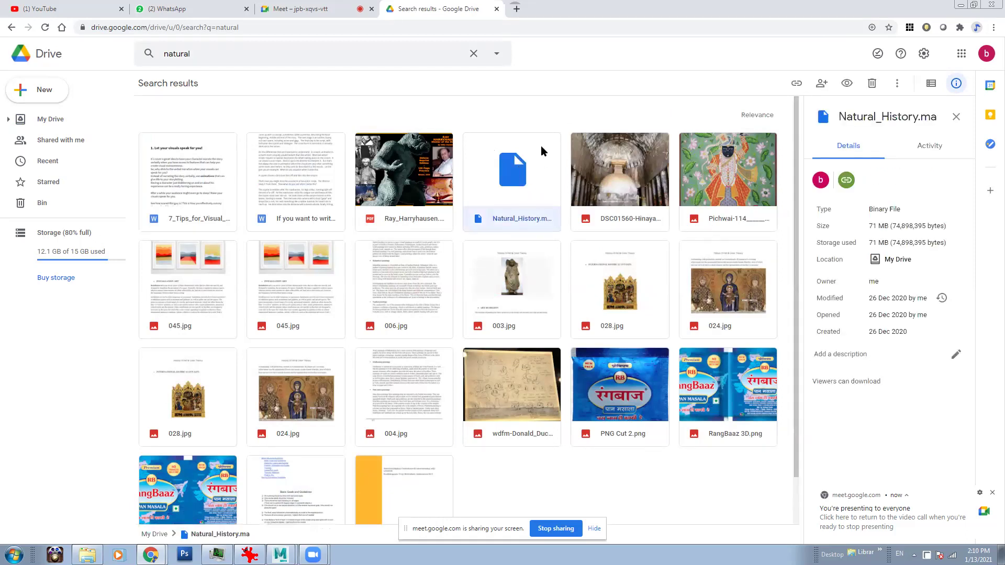
right_click(536, 175)
mouse_move(638, 209)
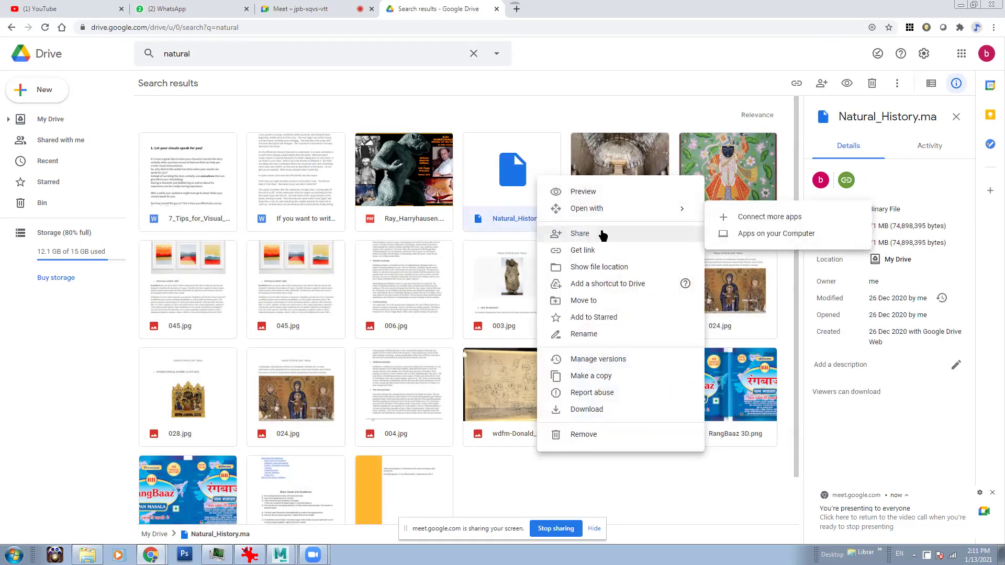
click(591, 233)
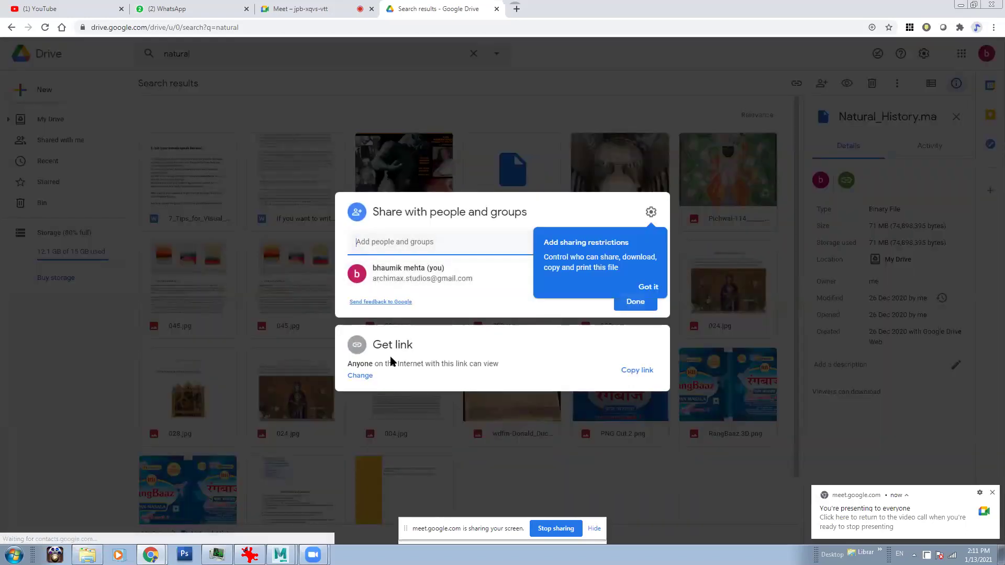
click(361, 375)
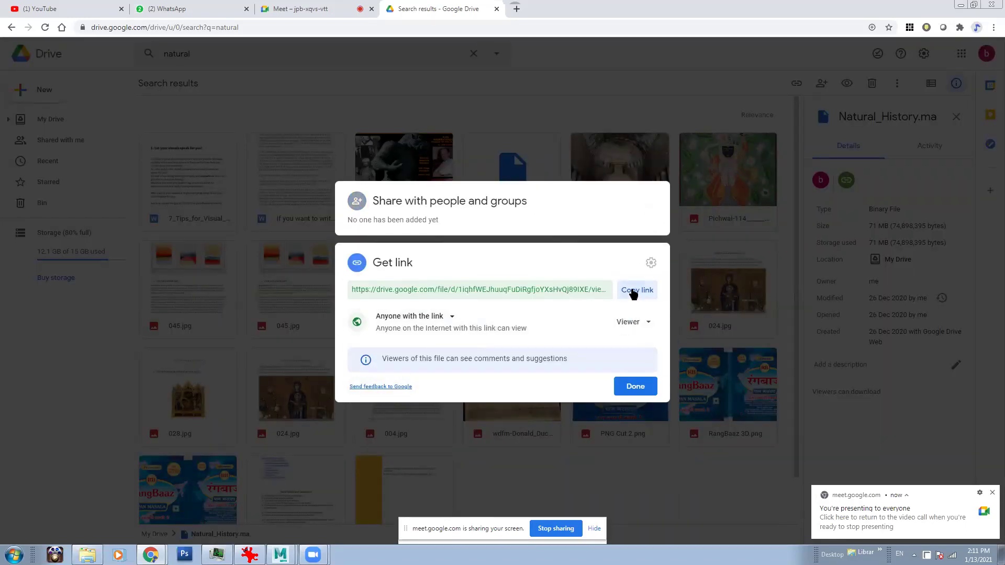
click(635, 290)
click(634, 385)
Switch to the Google Meet call and send the copied Drive link in the meeting chat.
click(295, 8)
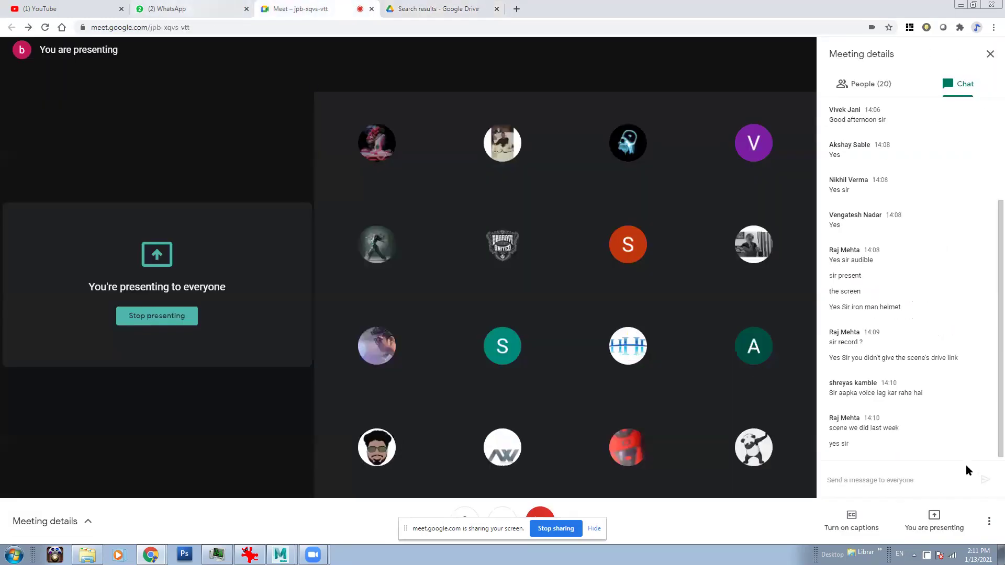
click(864, 477)
key(ctrl+v)
key(Return)
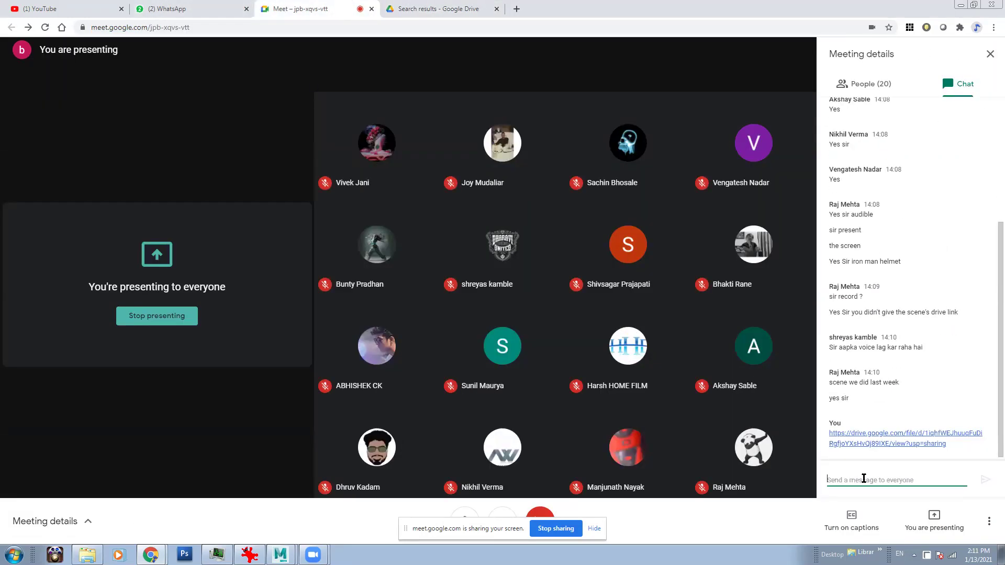
Hide the screen-sharing notice and switch back to the Iron Man helmet scene in Maya.
click(594, 528)
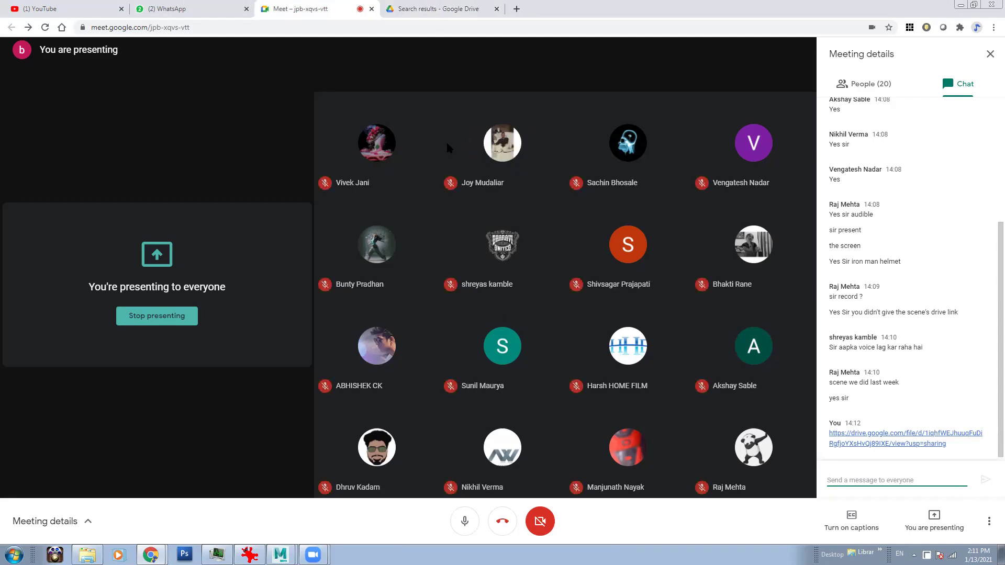
mouse_move(280, 554)
click(307, 530)
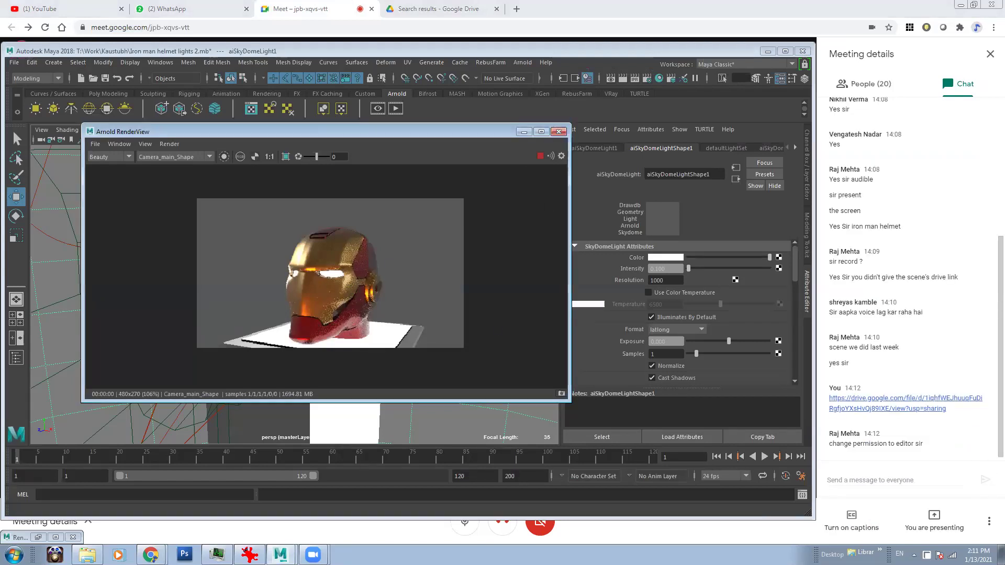
Go back to Google Drive and change the link access of Natural_History.ma to Editor for anyone with the link.
mouse_move(151, 554)
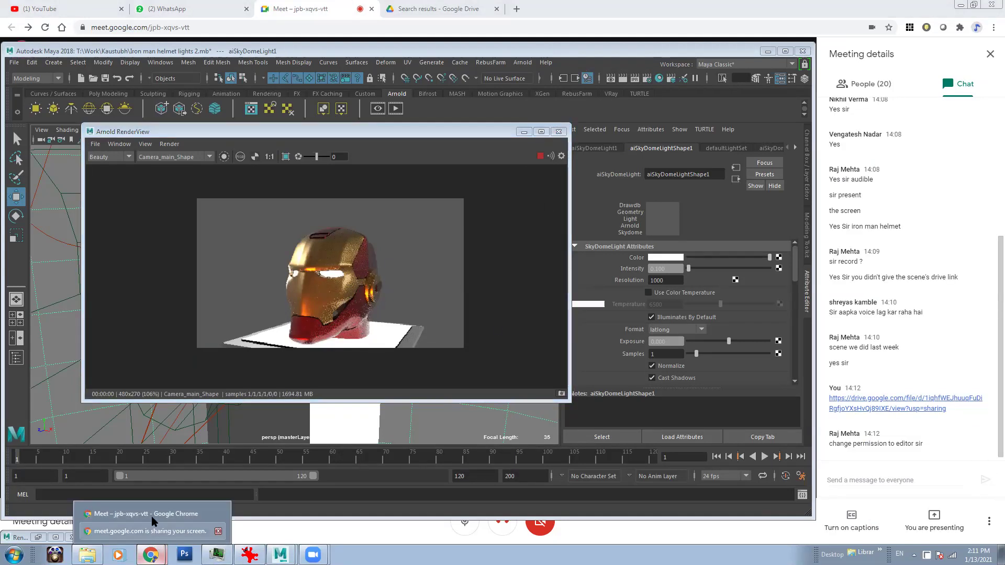
click(152, 515)
click(438, 11)
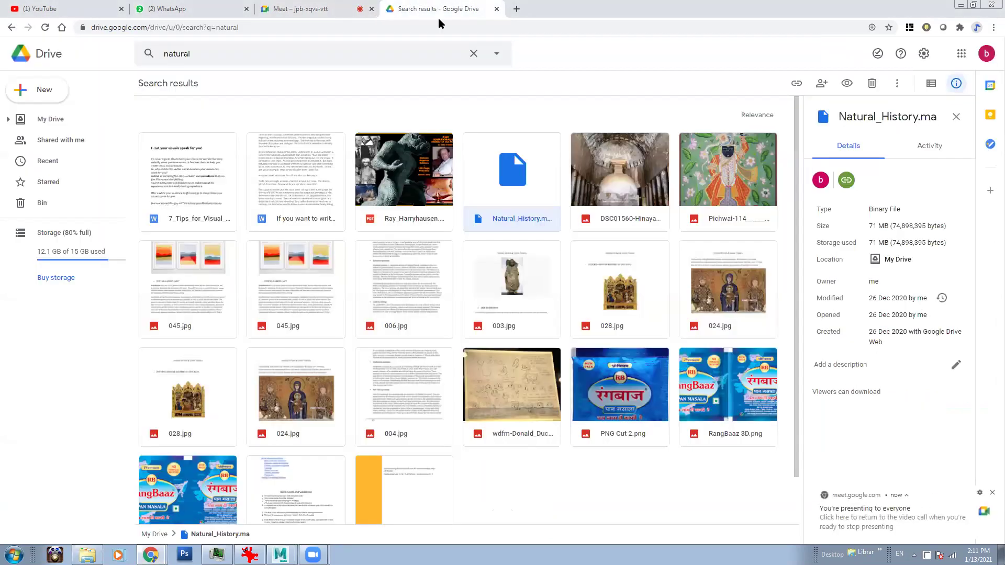
right_click(504, 205)
key(Escape)
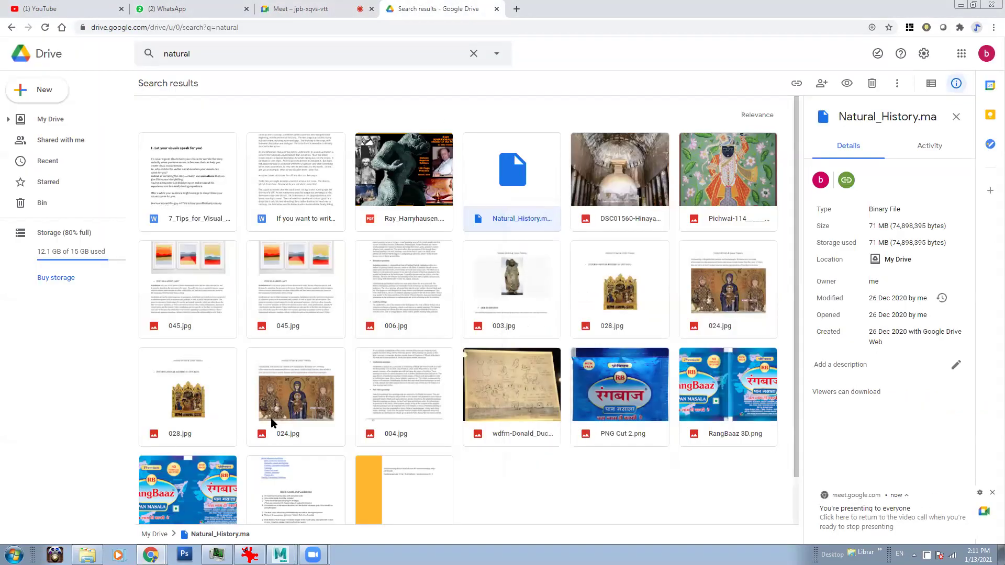
key(.)
click(361, 380)
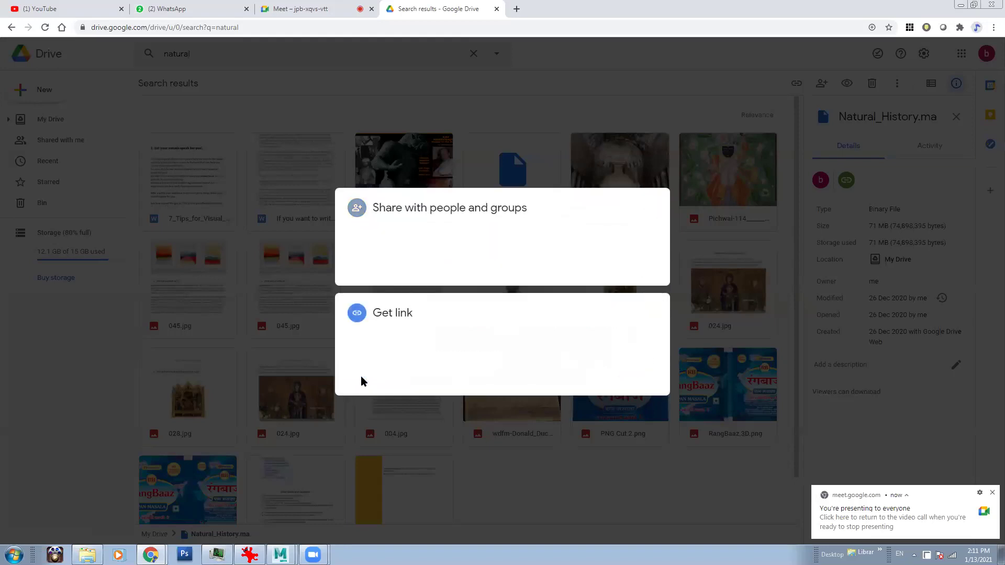
click(641, 325)
click(649, 397)
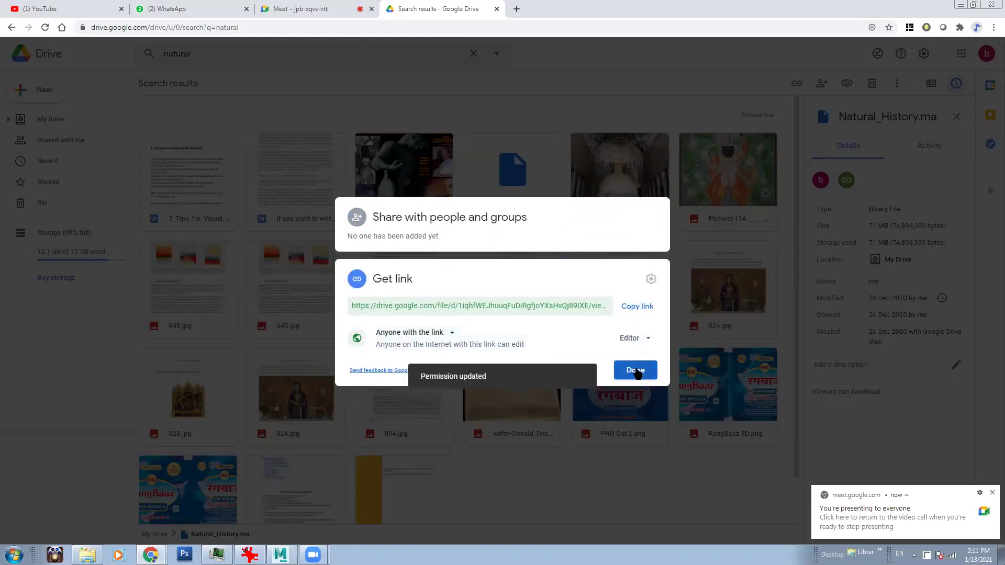
click(636, 370)
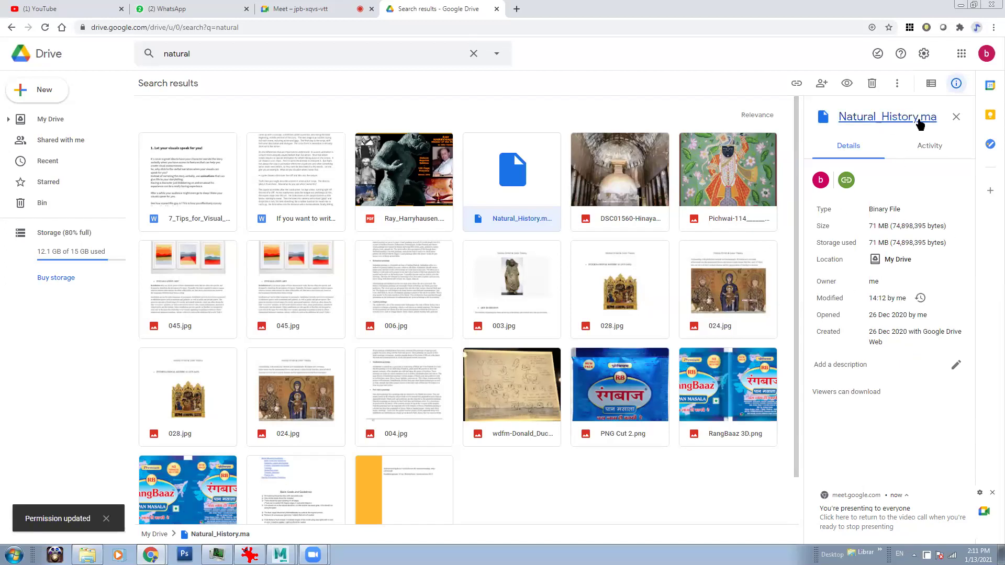
Admit the waiting participant to the Google Meet call and switch back to Maya.
click(327, 4)
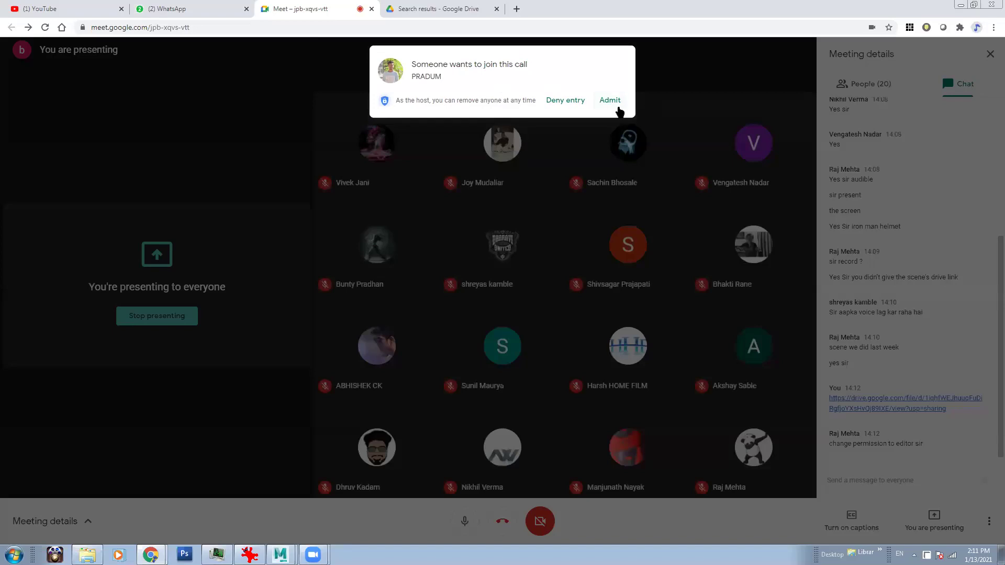
click(611, 100)
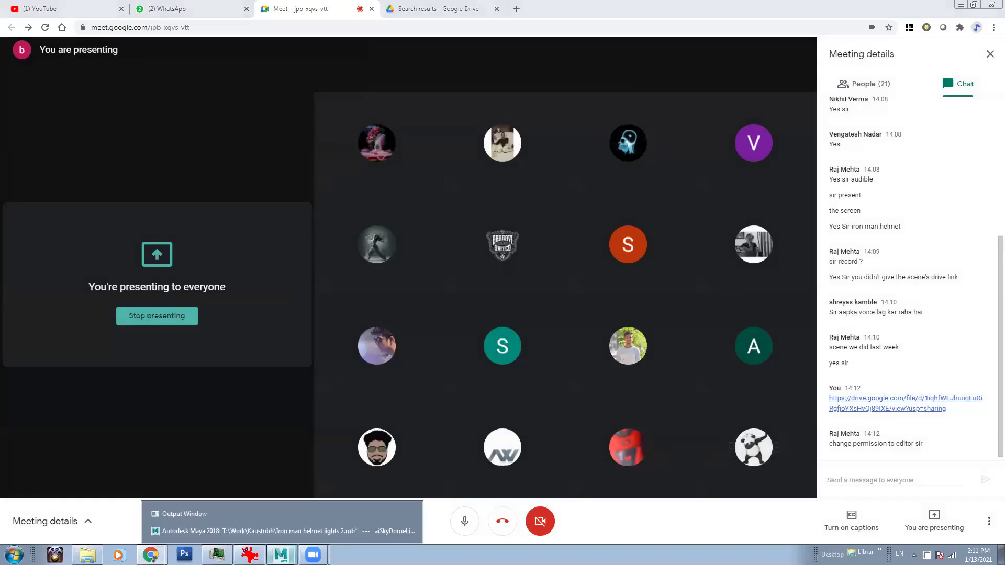
click(280, 553)
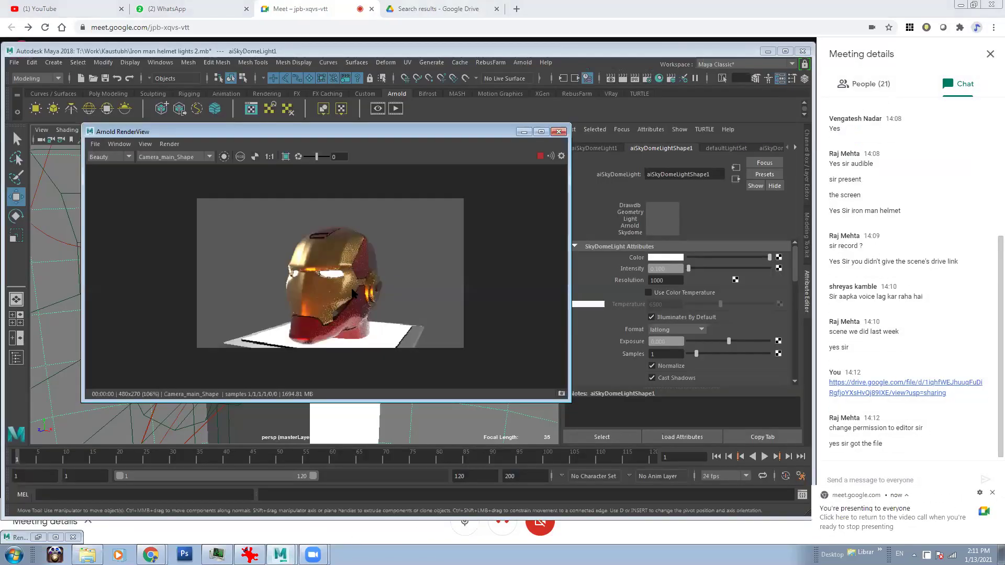
Move the render window clear of the viewport, then hide the sky dome light and undo the hiding.
click(992, 492)
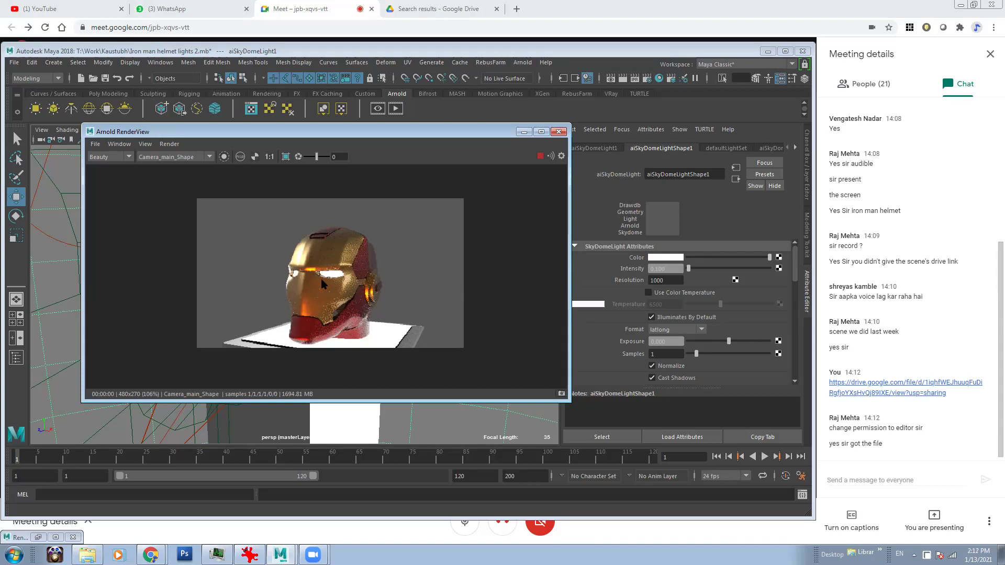
mouse_move(426, 132)
mouse_down()
mouse_move(718, 168)
mouse_move(633, 202)
mouse_up()
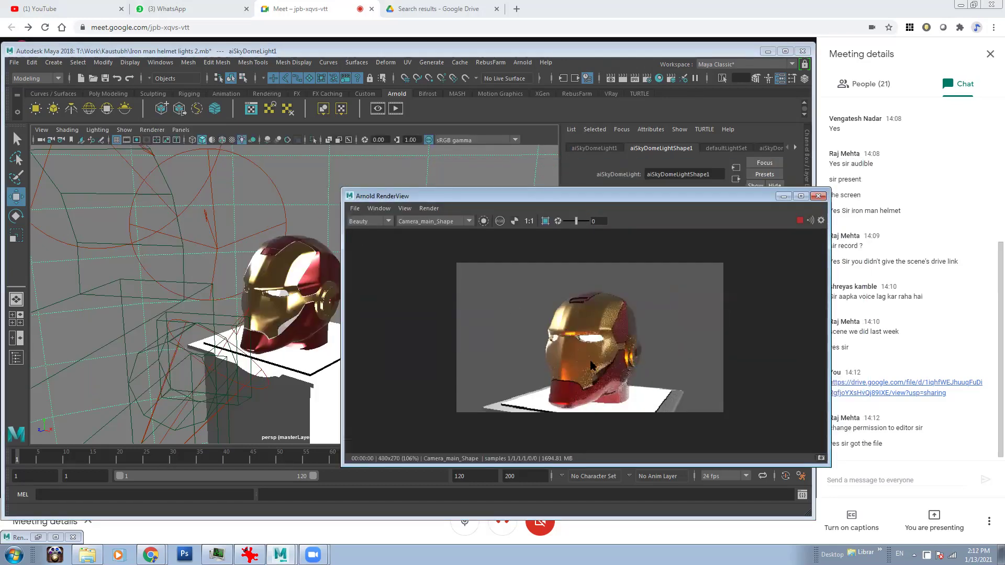
drag(485, 205, 495, 255)
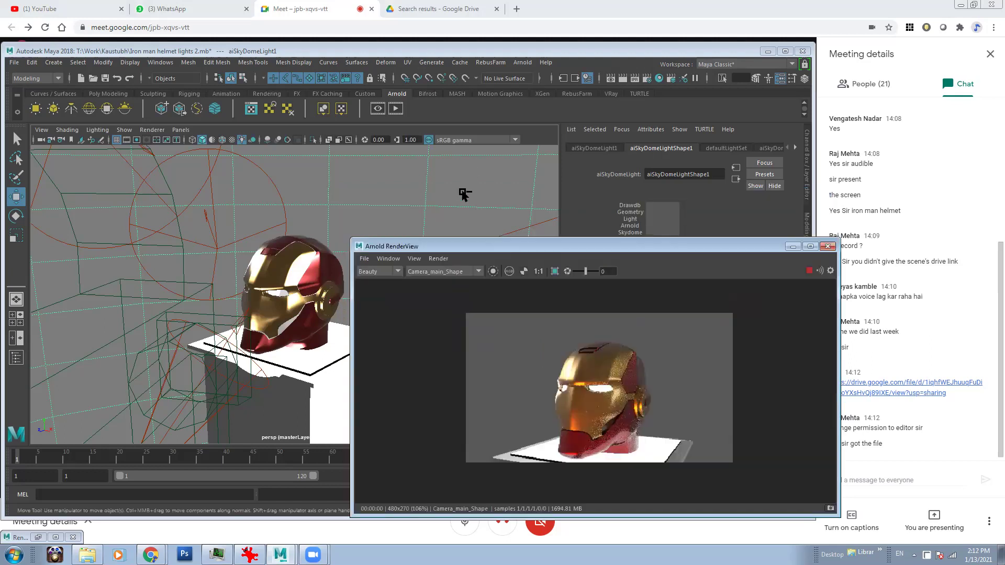
key(ctrl+h)
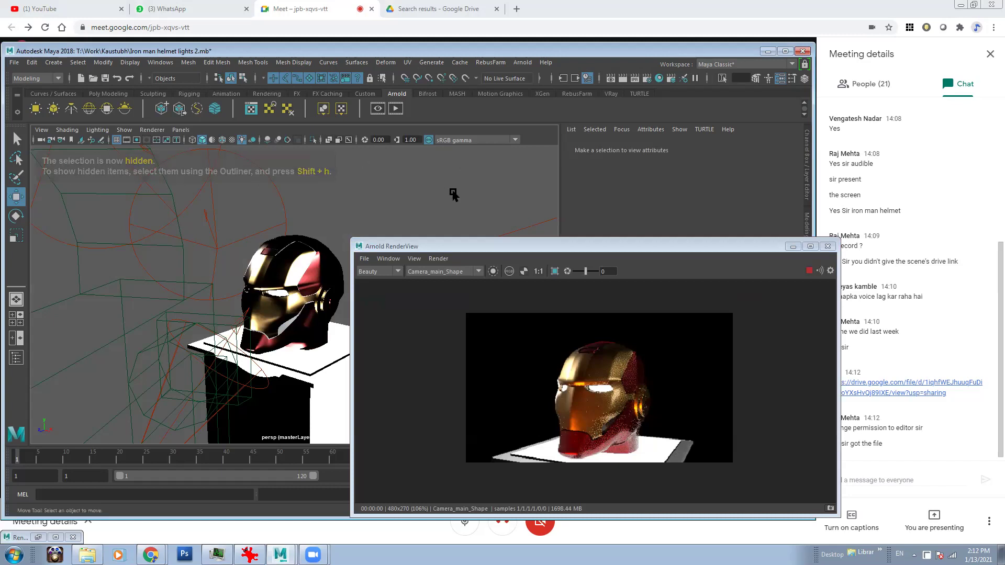
key(ctrl+z)
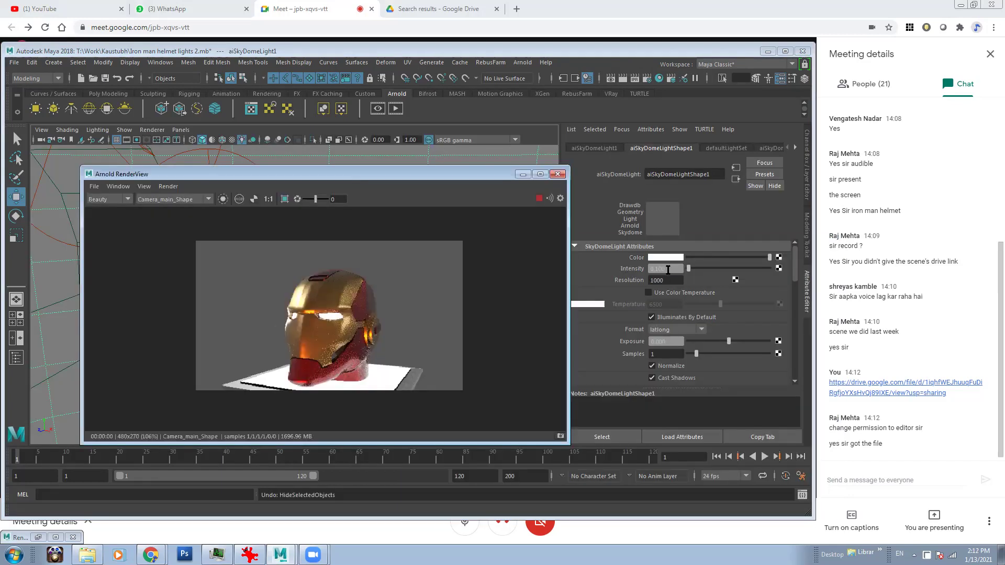
Try sky dome light intensities of 1 and 0.2, and settle on 0.25.
click(668, 270)
text(1)
key(Return)
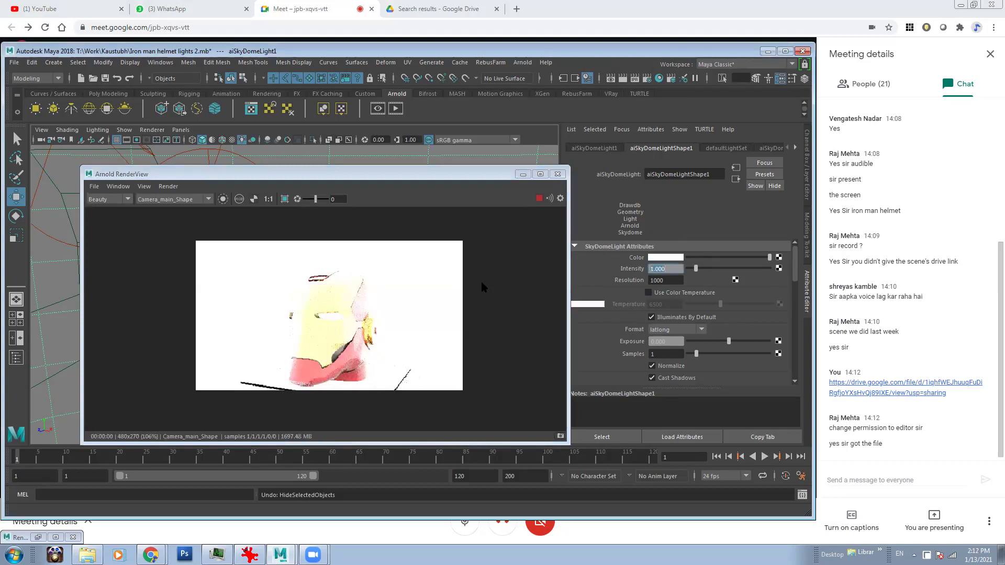
text(0.2)
key(Return)
text(0.25)
key(Return)
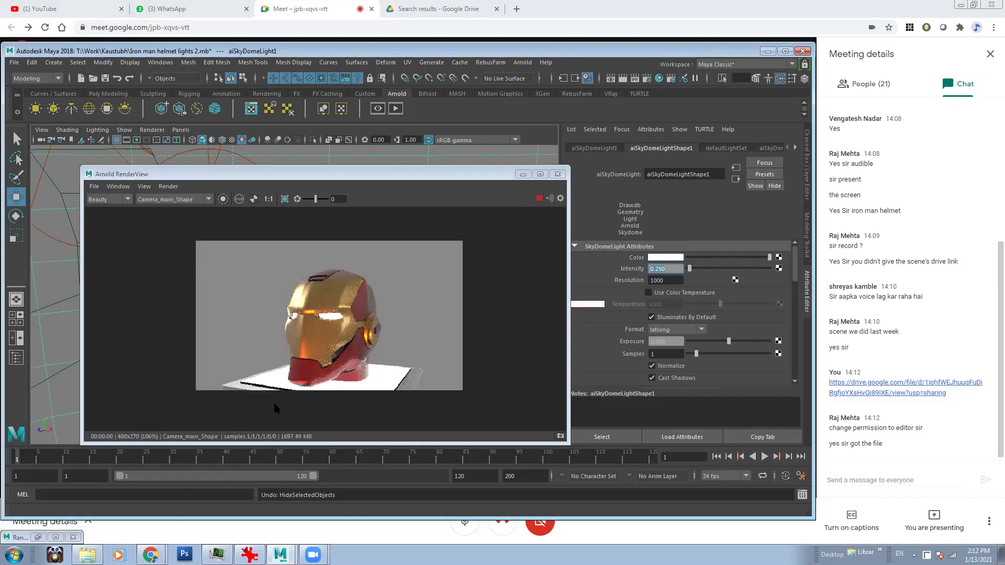
Select the whole helmet and pedestal group Geo3 and assign a new Lambert material to it.
drag(414, 174, 649, 348)
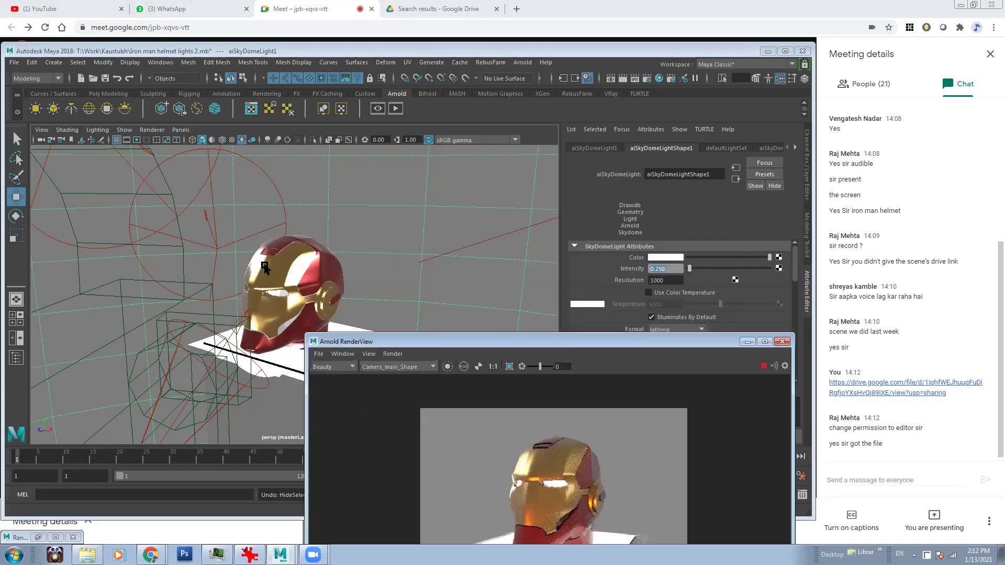
click(294, 257)
key(Up)
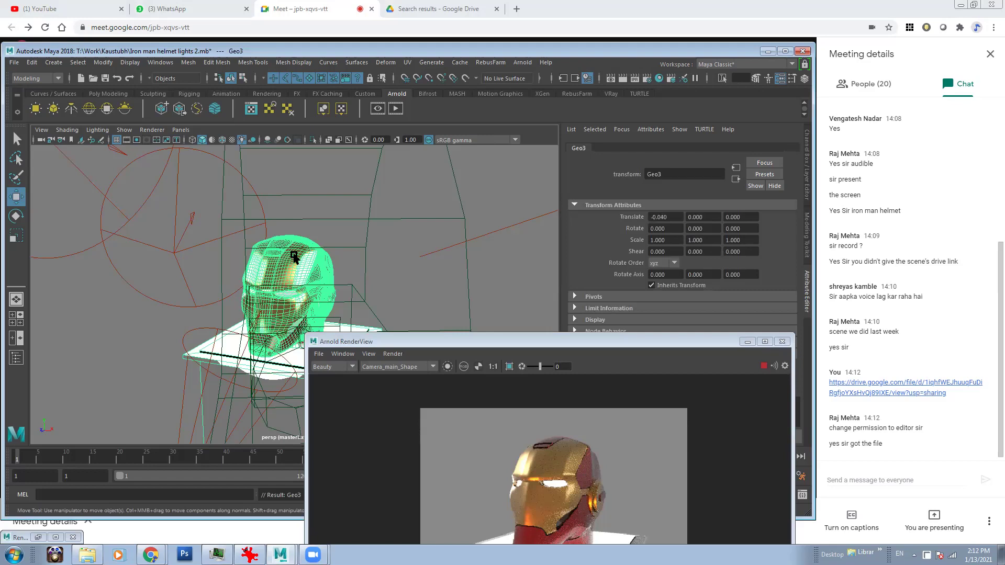
click(273, 94)
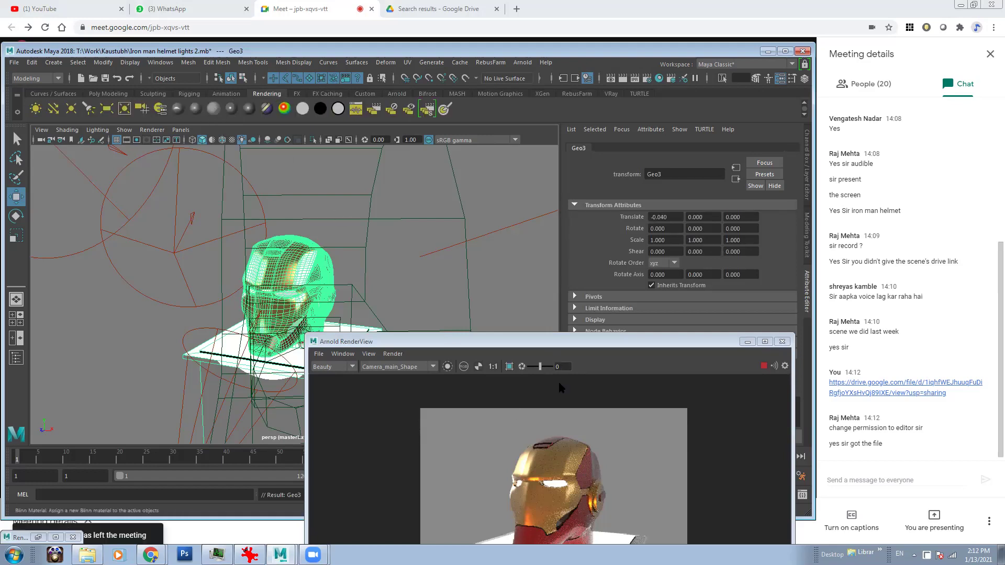
drag(586, 341, 471, 184)
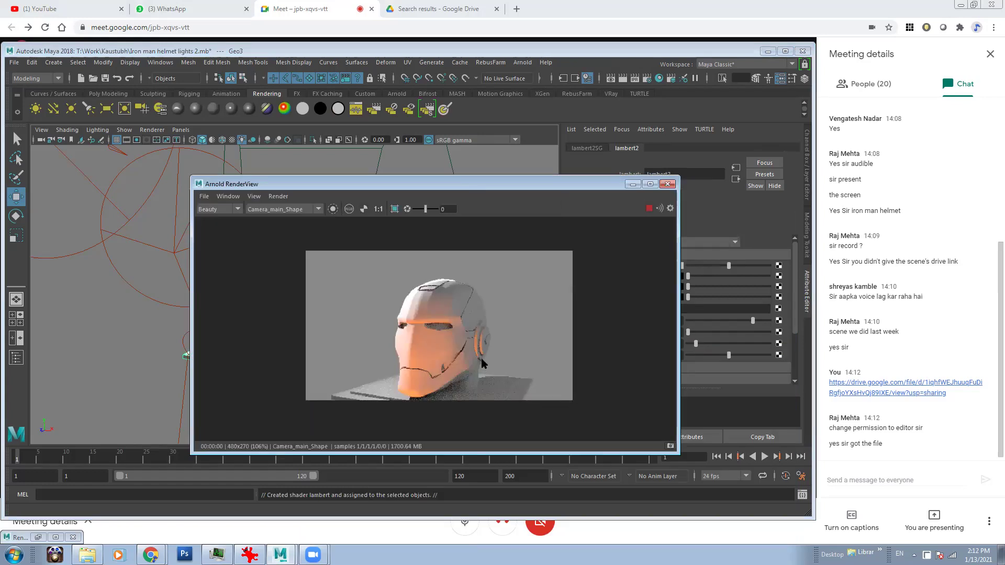
Select Kicker_light and examine its rs_Rim_light, light item and defaultLightSet attributes.
drag(403, 186, 345, 190)
click(179, 220)
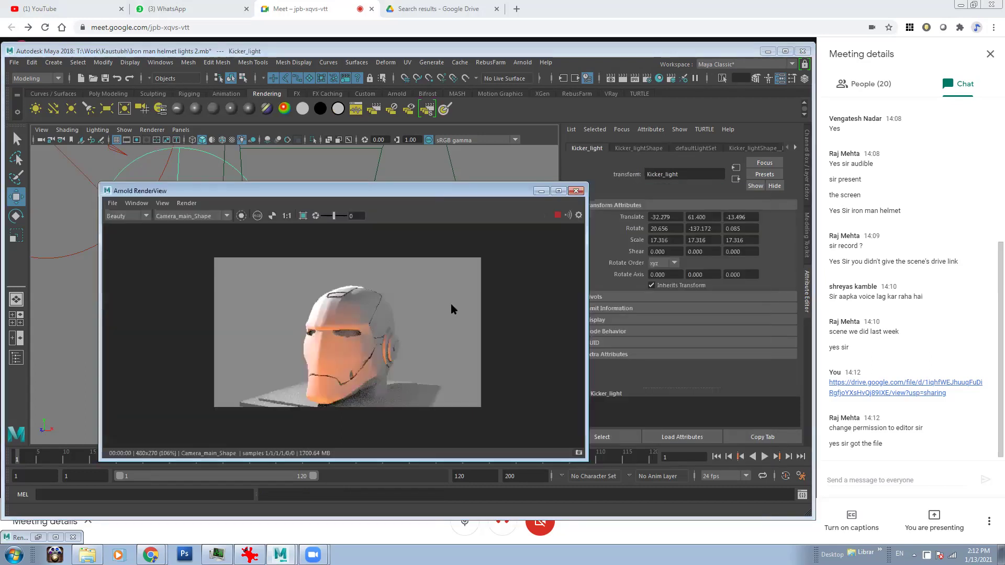
click(795, 148)
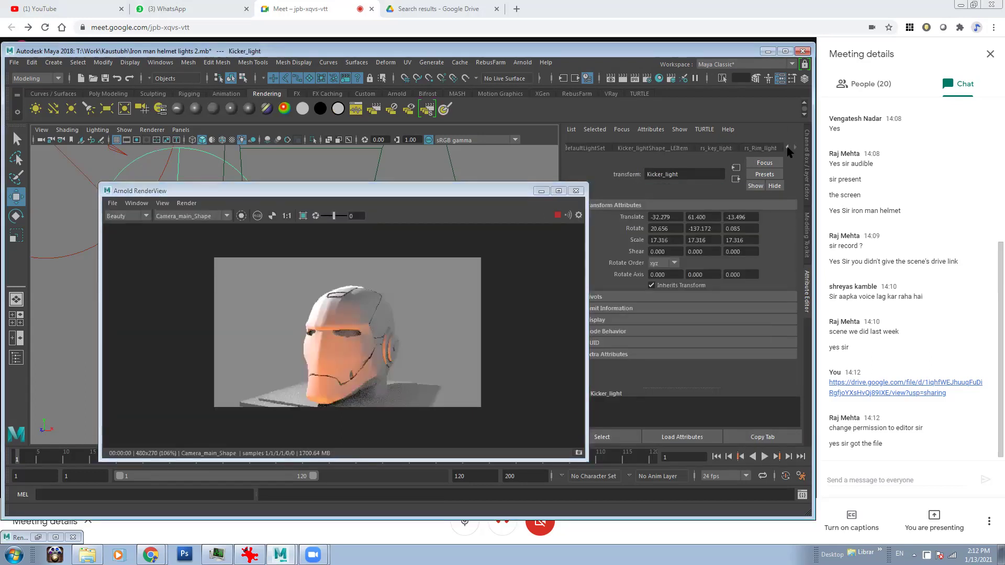
click(764, 149)
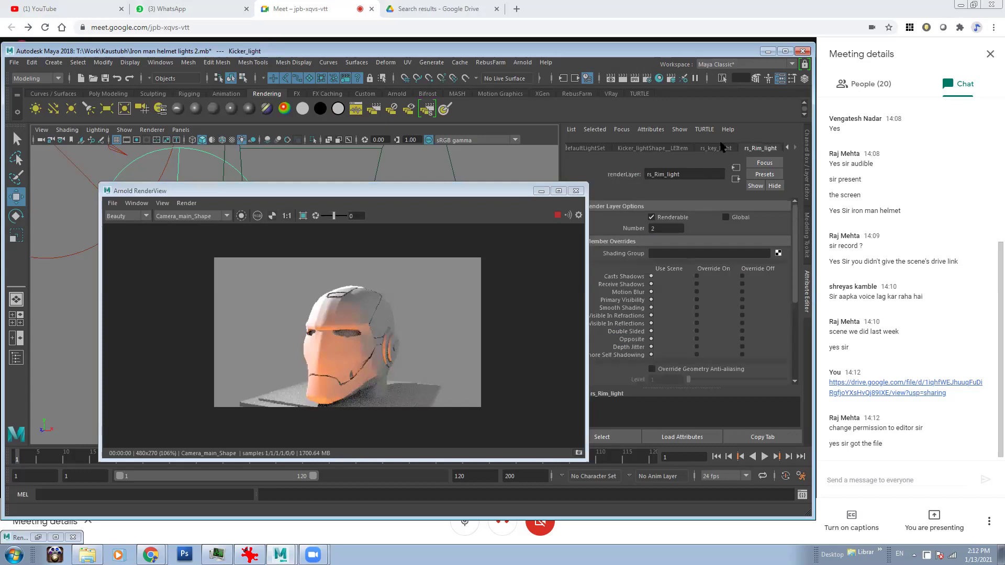
click(670, 149)
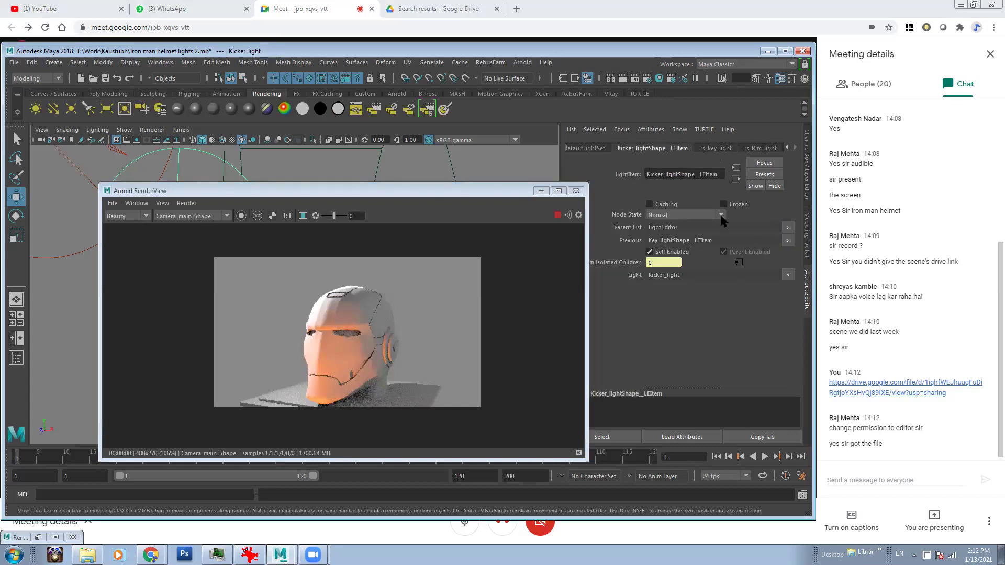
click(598, 148)
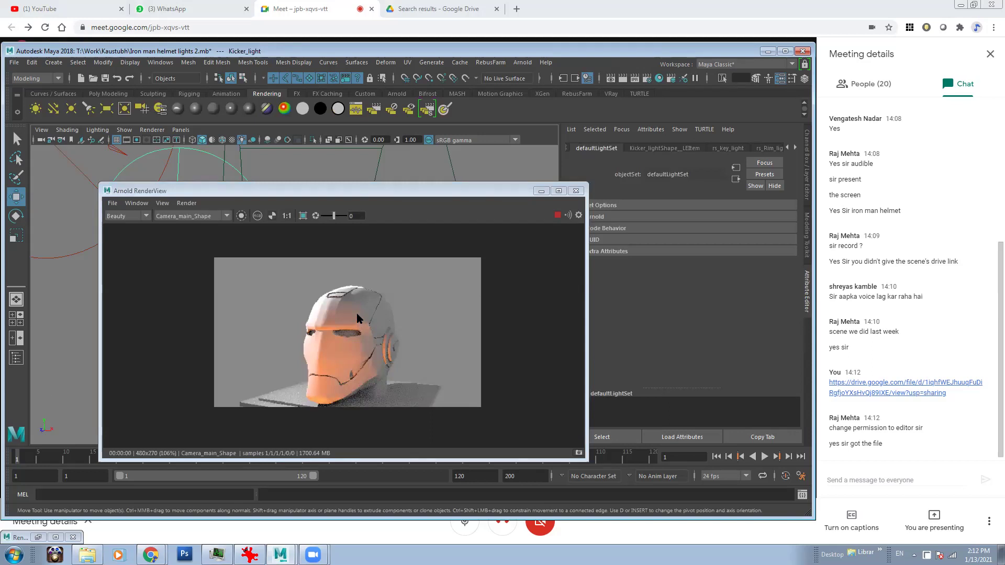
drag(246, 190, 396, 238)
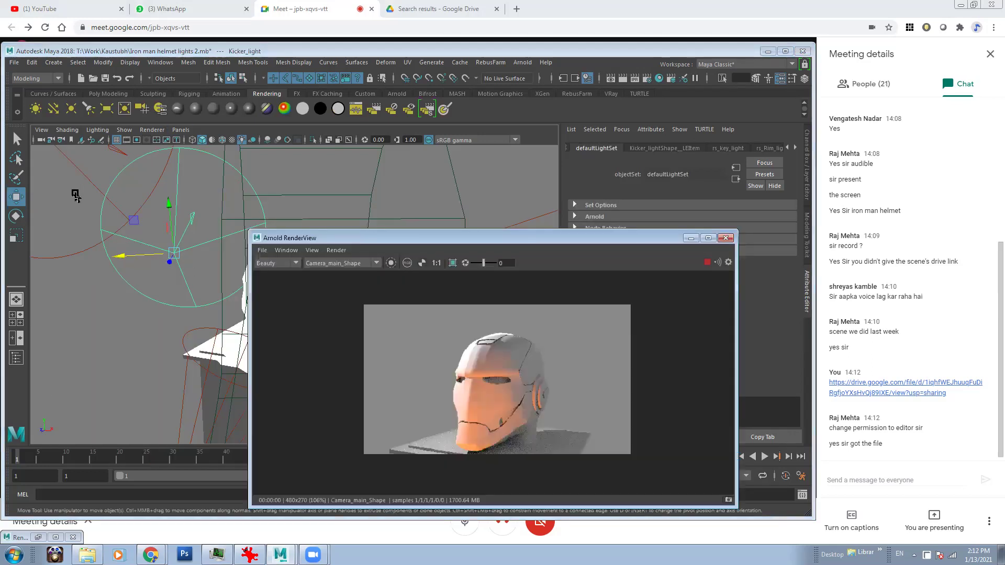
Select Key_light and the sky dome light in turn and examine how the lights are placed around the helmet.
click(78, 260)
alt+drag(180, 225, 270, 262)
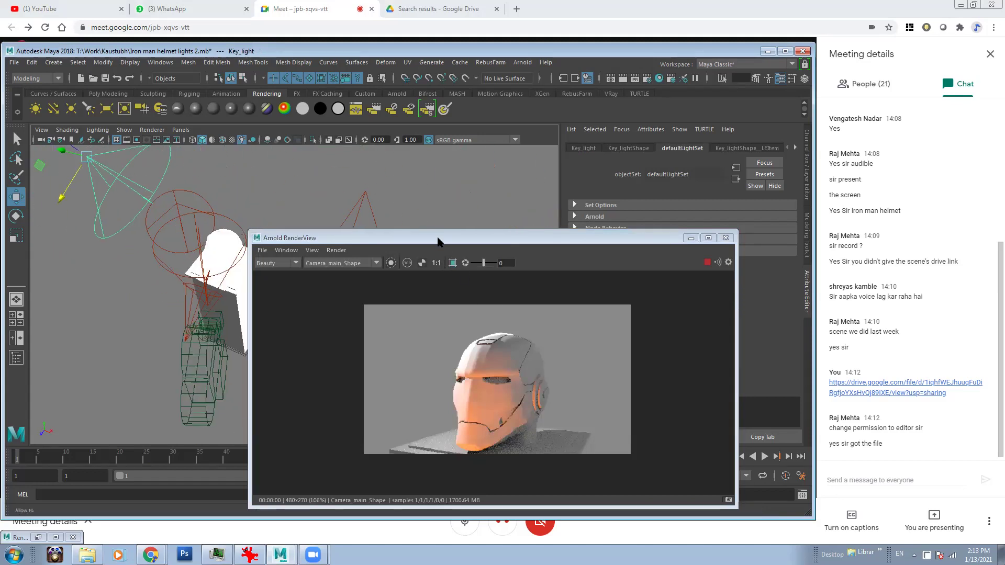
drag(441, 240, 471, 232)
alt+drag(229, 249, 181, 222)
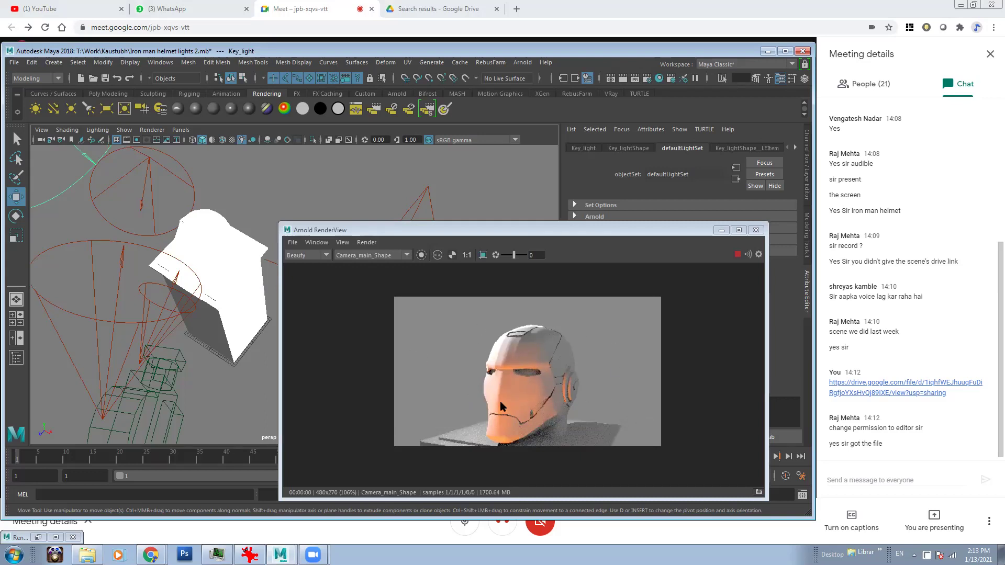
click(94, 162)
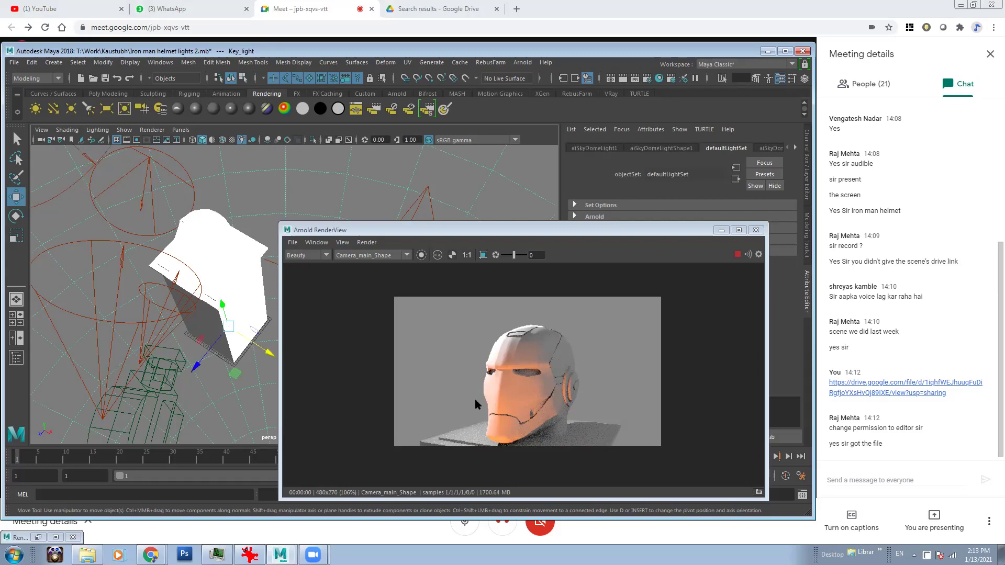
alt+drag(180, 232, 159, 225)
click(124, 218)
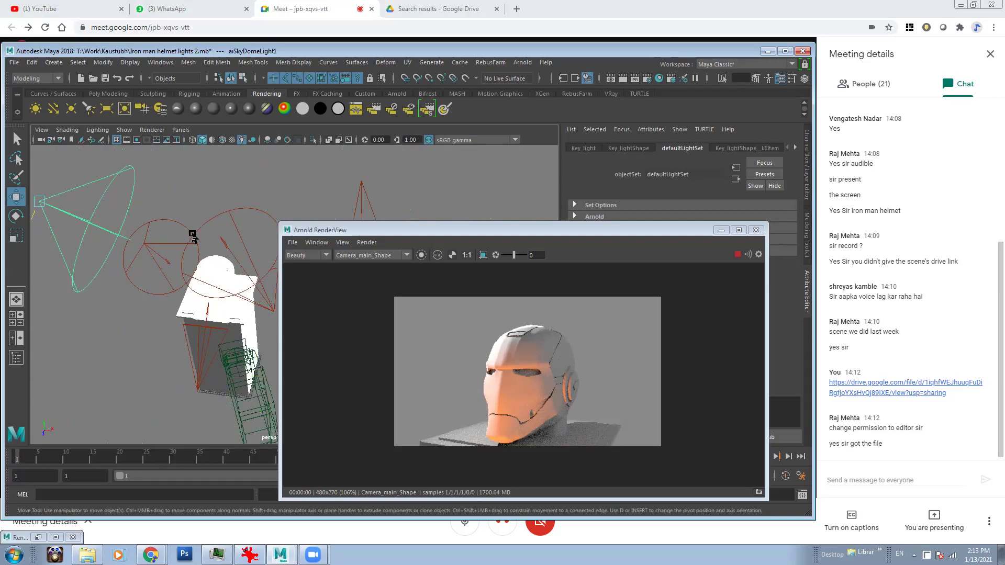
Inspect the helmet mesh up close and undo the Lambert assignment on the helmet and pedestal.
scroll(242, 306, up, 3)
click(173, 258)
scroll(216, 283, up, 2)
alt+drag(241, 275, 201, 259)
scroll(181, 242, up, 2)
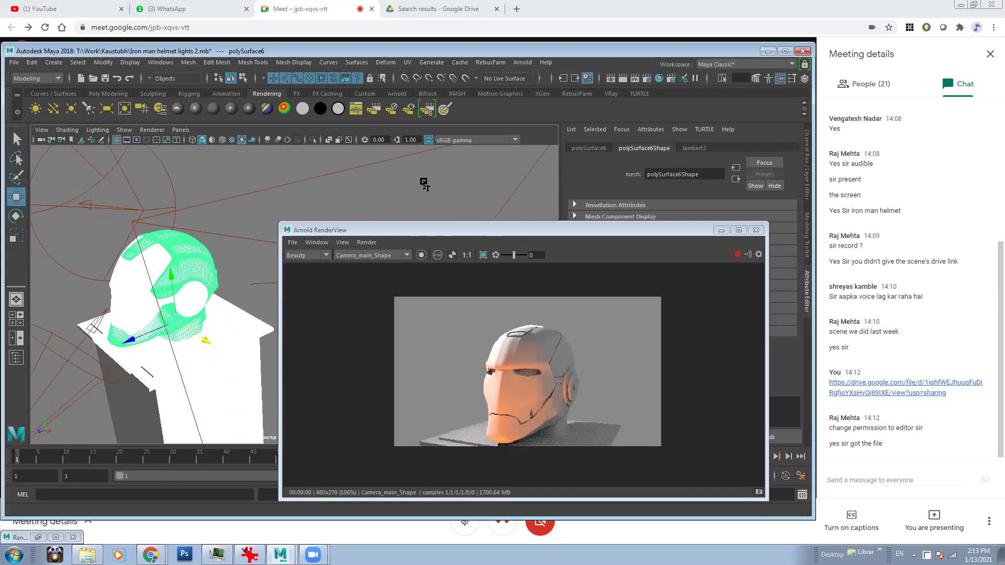
drag(419, 230, 424, 248)
click(447, 220)
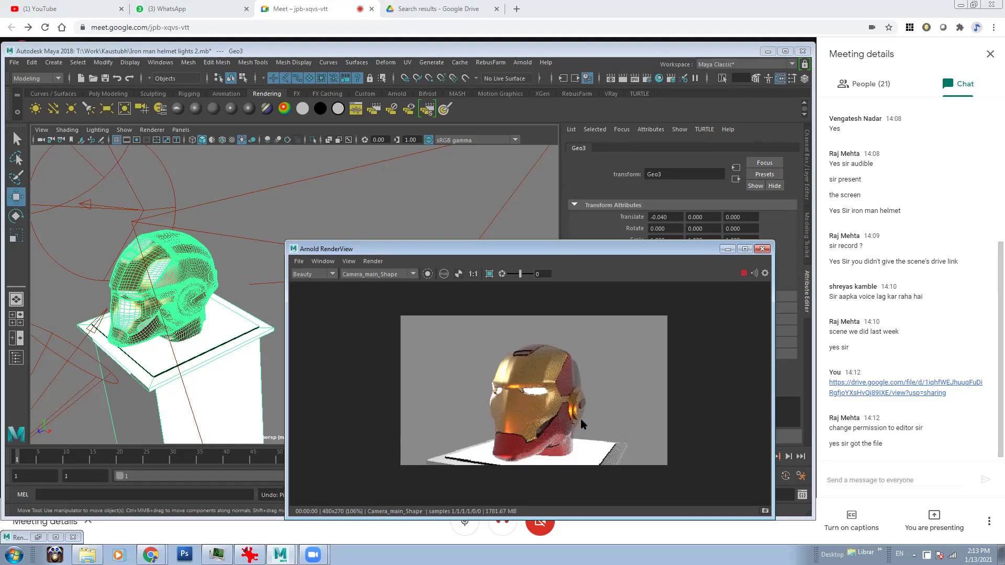
Look through Camera_main and reframe the shot to include more of the pedestal below the helmet.
click(180, 130)
mouse_move(231, 140)
click(338, 148)
click(180, 129)
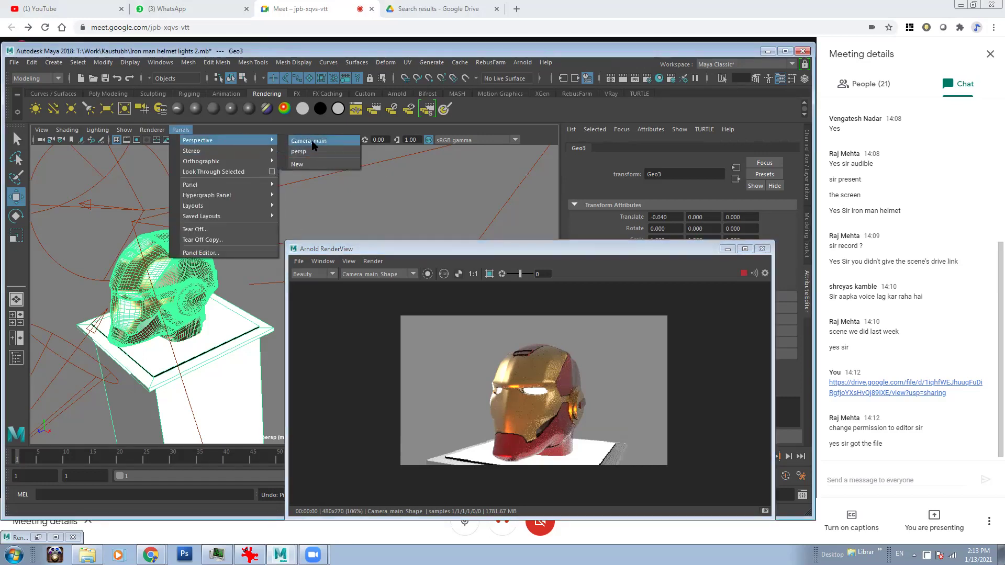
click(314, 141)
click(41, 130)
alt+drag(264, 238, 272, 191)
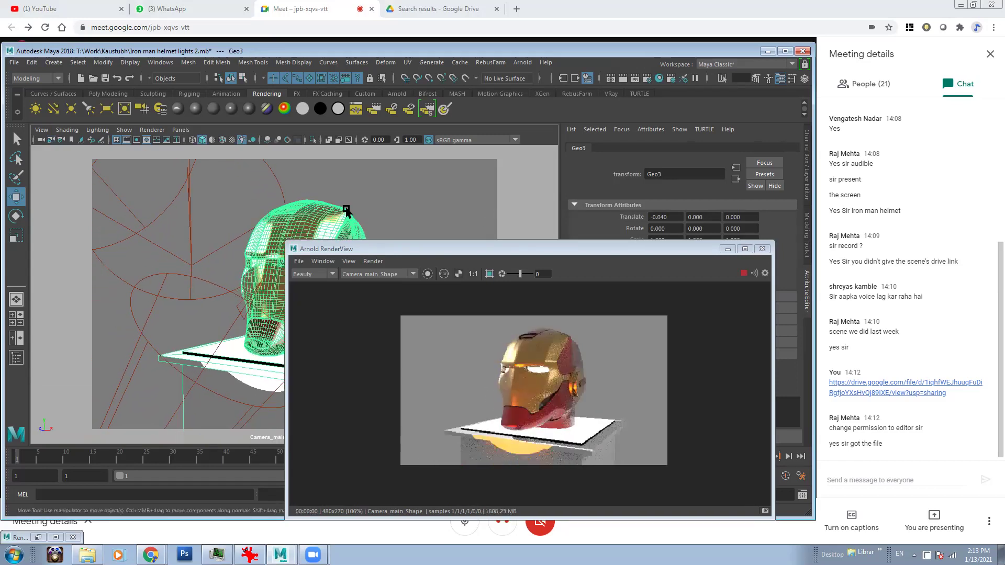
Select the pedestal top, then switch the camera view to wireframe and on to shaded display.
click(256, 376)
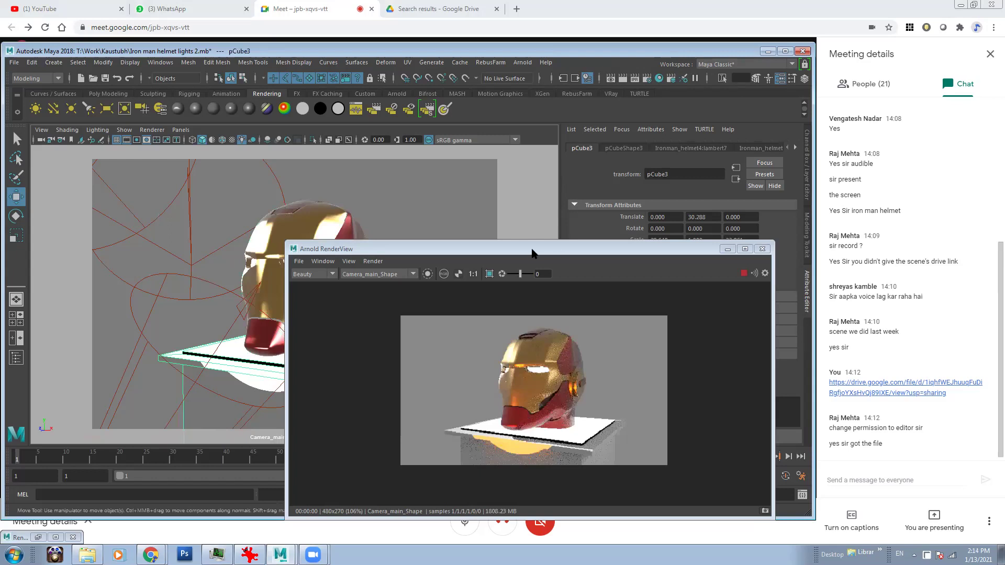
drag(532, 254, 669, 242)
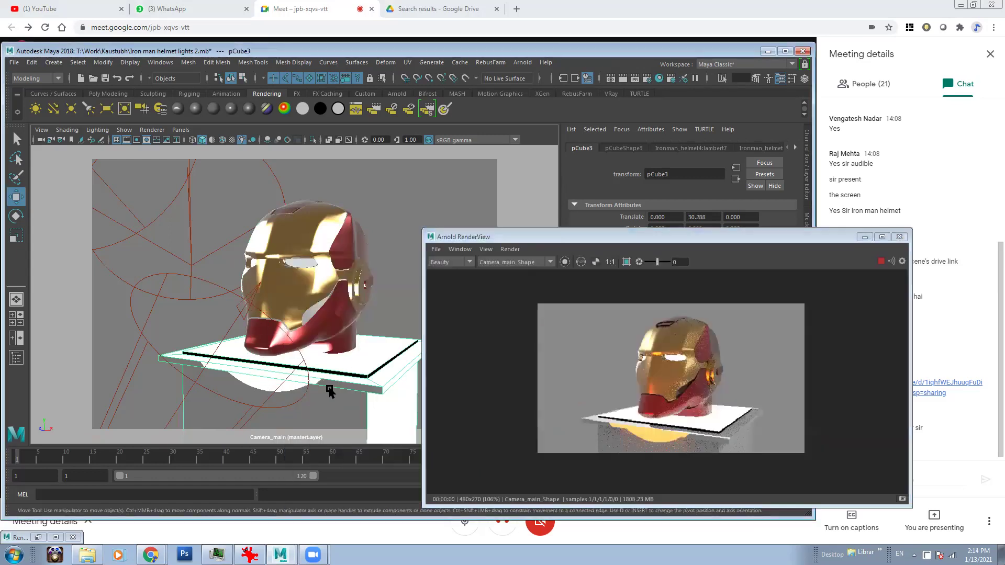
key(4)
click(363, 369)
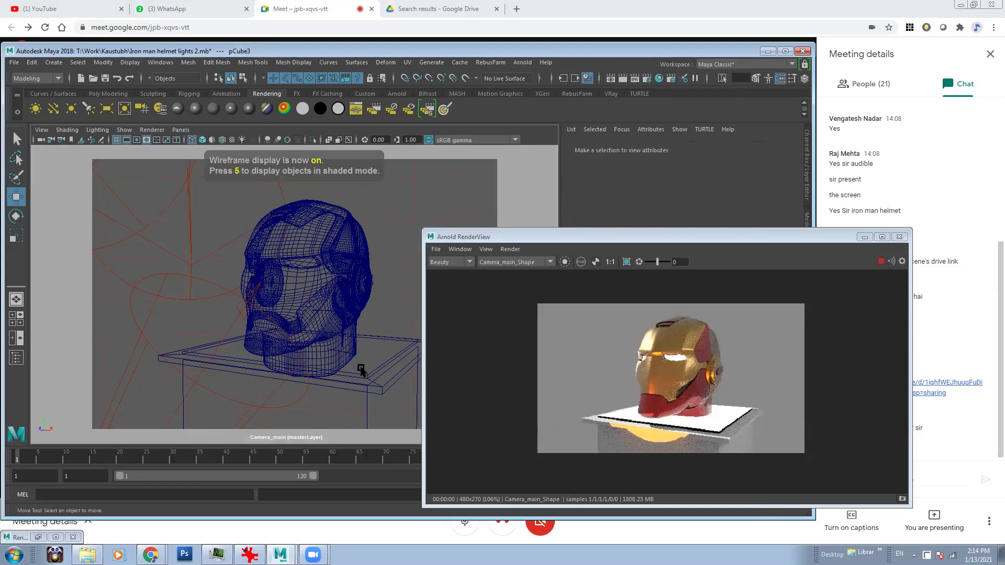
key(5)
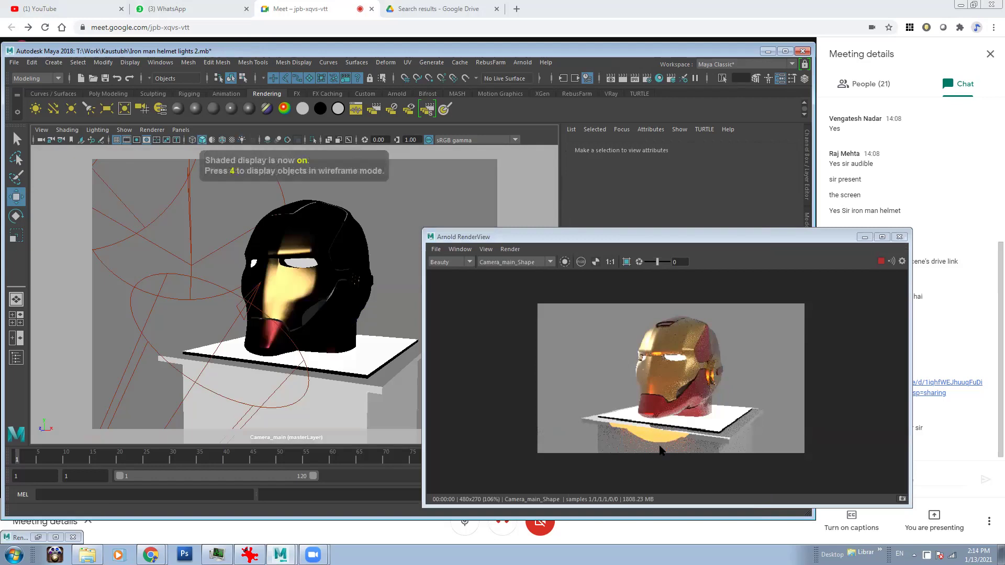
Select Bouce_color_light and examine its glow on the helmet and pedestal up close in the render.
click(308, 390)
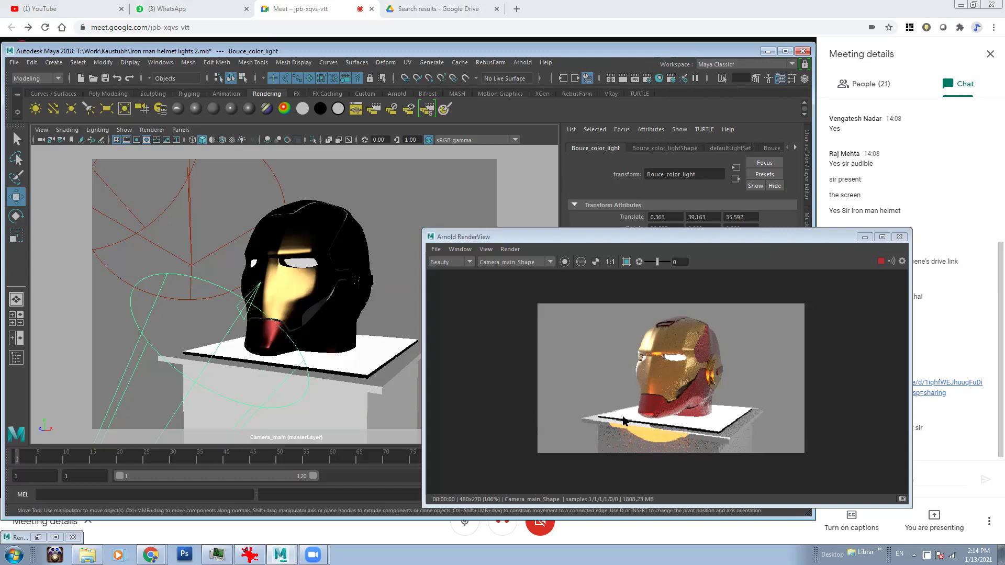
scroll(637, 399, up, 4)
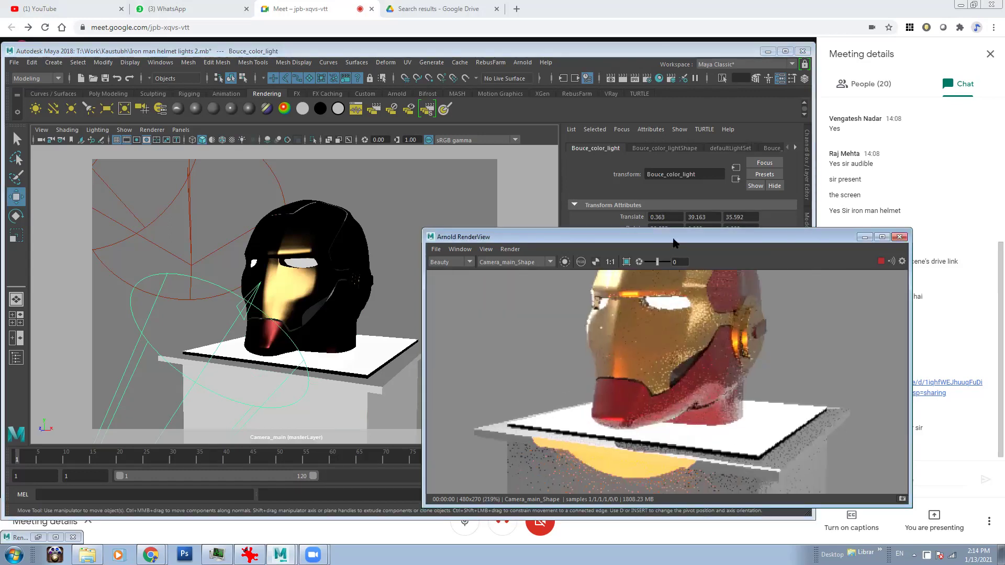
drag(675, 243, 594, 249)
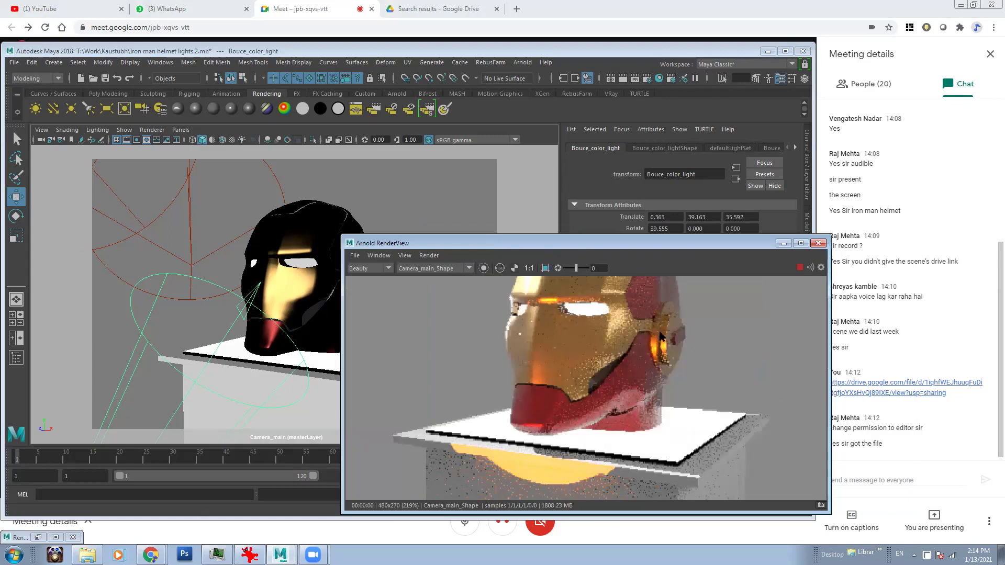
scroll(536, 325, down, 3)
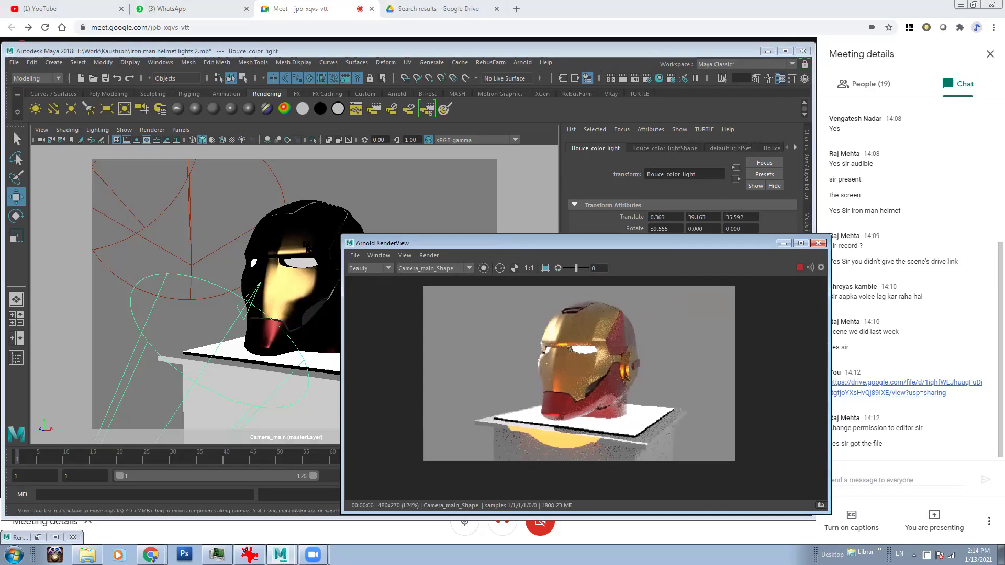
Delete the lights around the helmet, including Bouce_color_light.
click(152, 200)
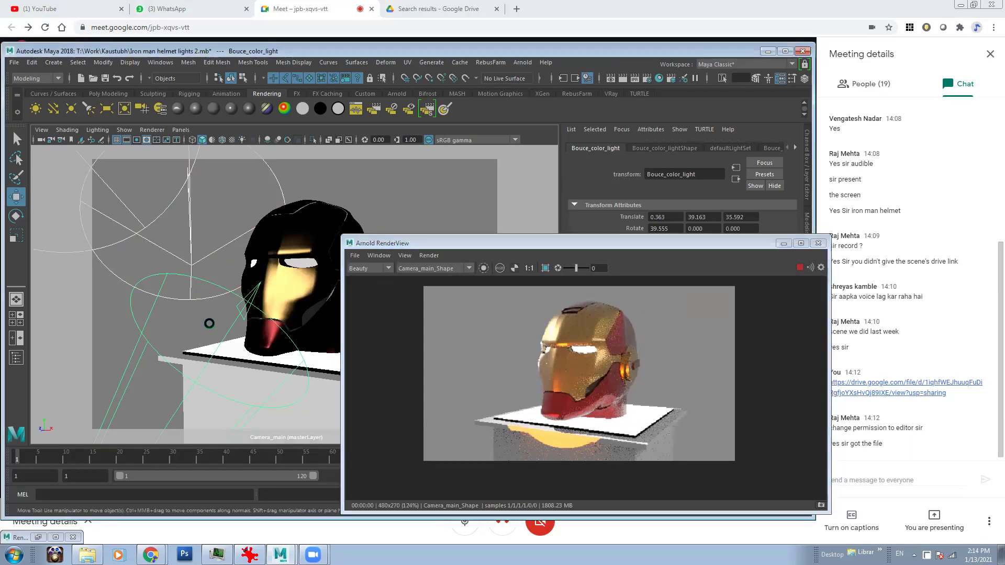
key(Delete)
click(207, 281)
key(Delete)
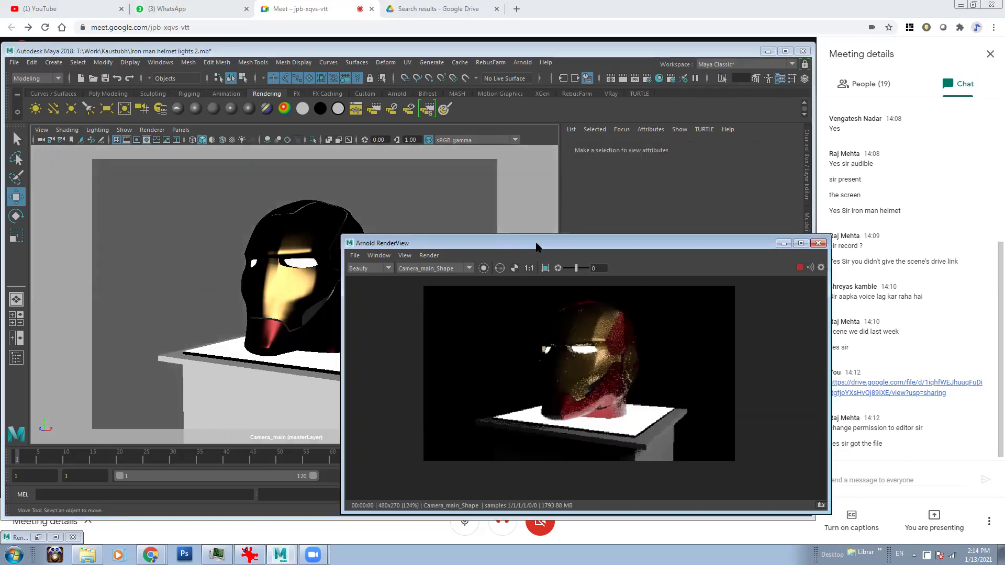
Switch to the perspective view and delete the remaining area fill light and the cone-shaped light around the helmet.
drag(537, 246, 626, 249)
click(179, 130)
click(322, 141)
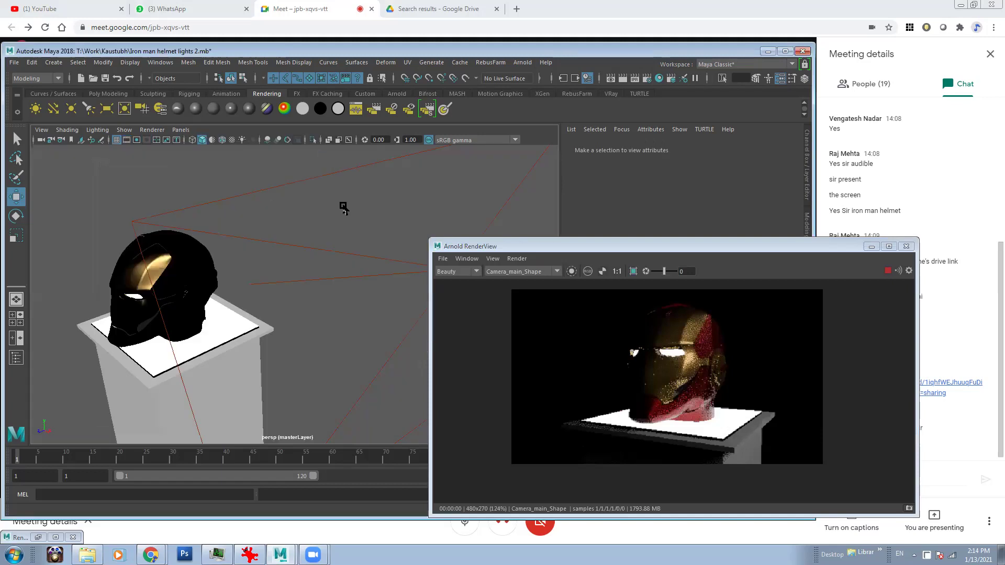
alt+drag(335, 281, 269, 225)
click(271, 231)
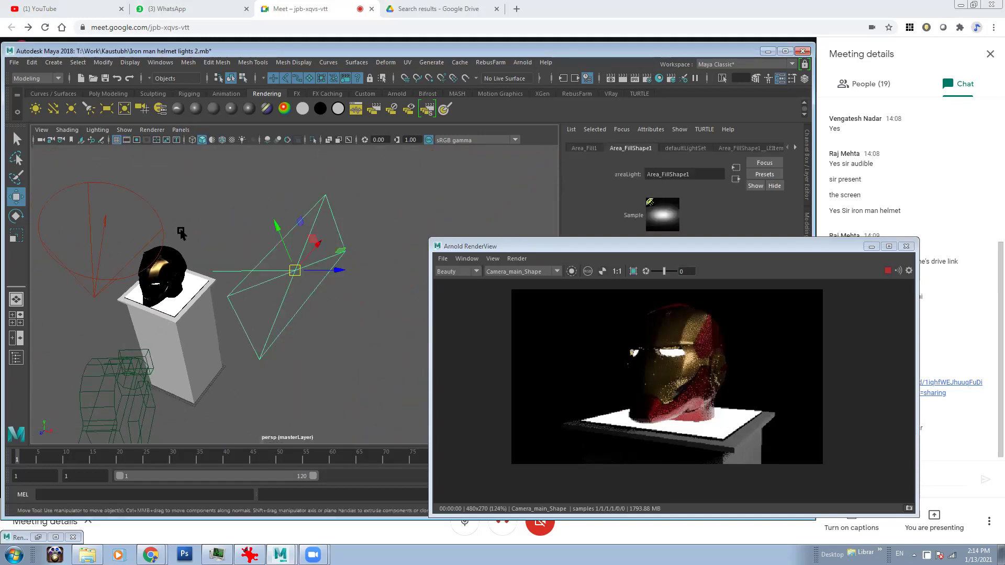
key(Delete)
click(146, 208)
key(Delete)
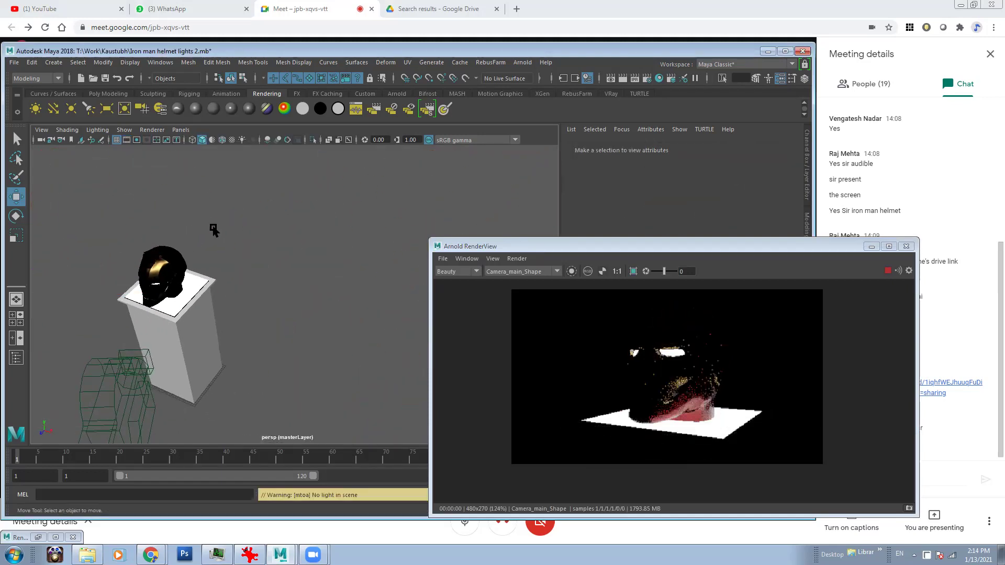
Assign a new Arnold shader to the pedestal below the helmet.
click(193, 290)
scroll(192, 289, up, 5)
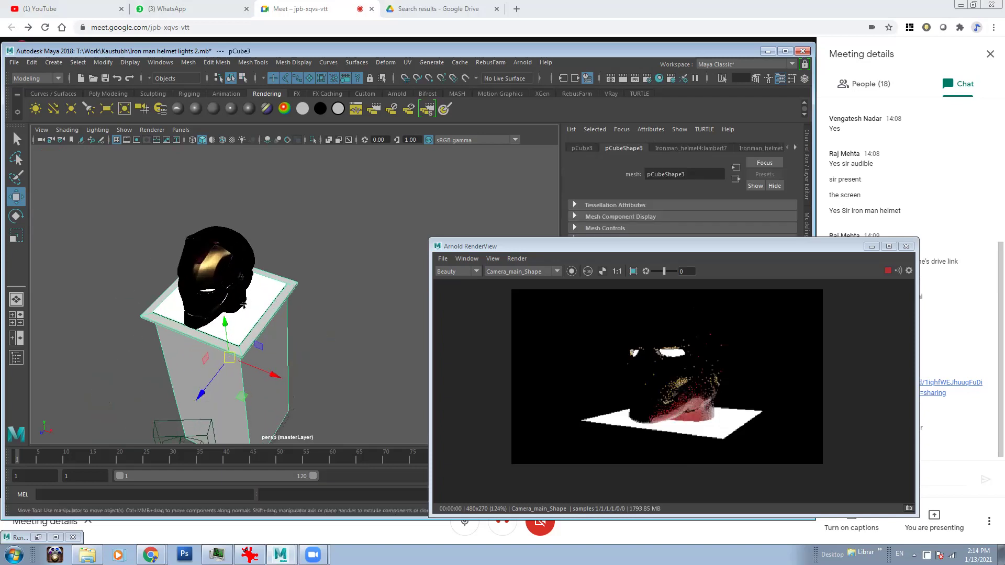
right_drag(260, 289, 250, 523)
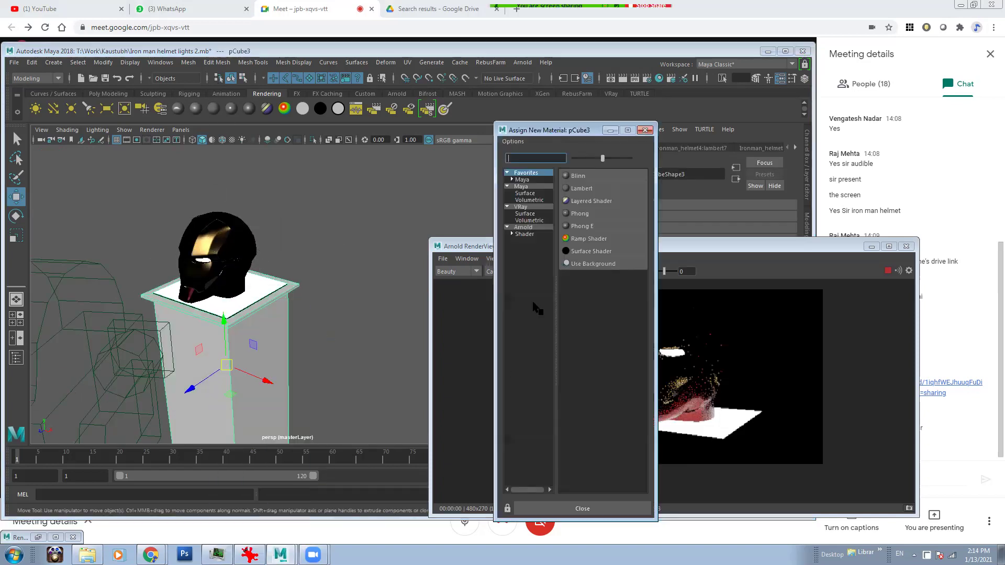
click(530, 235)
click(595, 309)
Select the helmet's faceplate and examine its eye openings up close in the perspective view.
alt+right_drag(166, 232, 418, 335)
alt+middle_drag(276, 289, 309, 438)
click(241, 338)
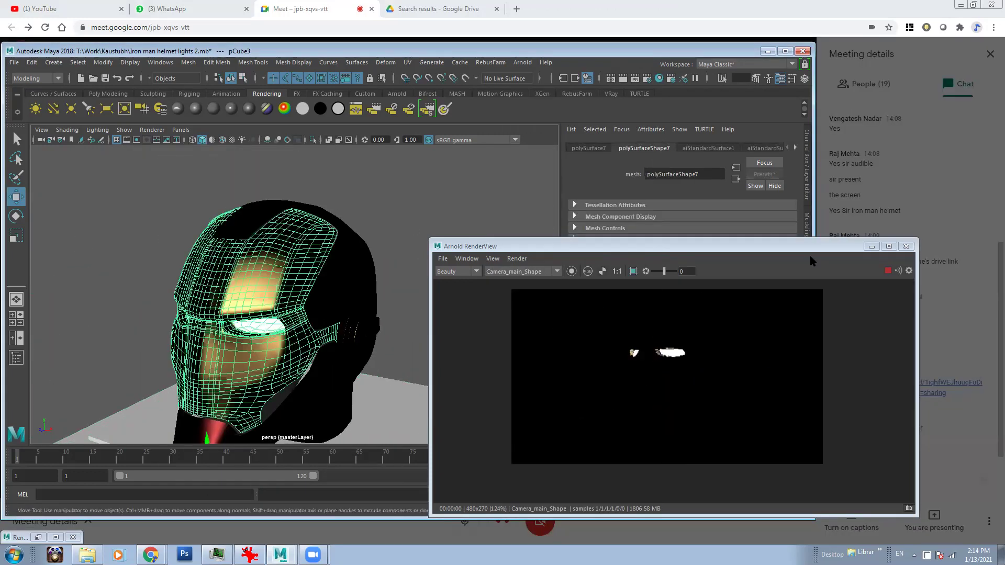
click(872, 246)
scroll(317, 287, up, 5)
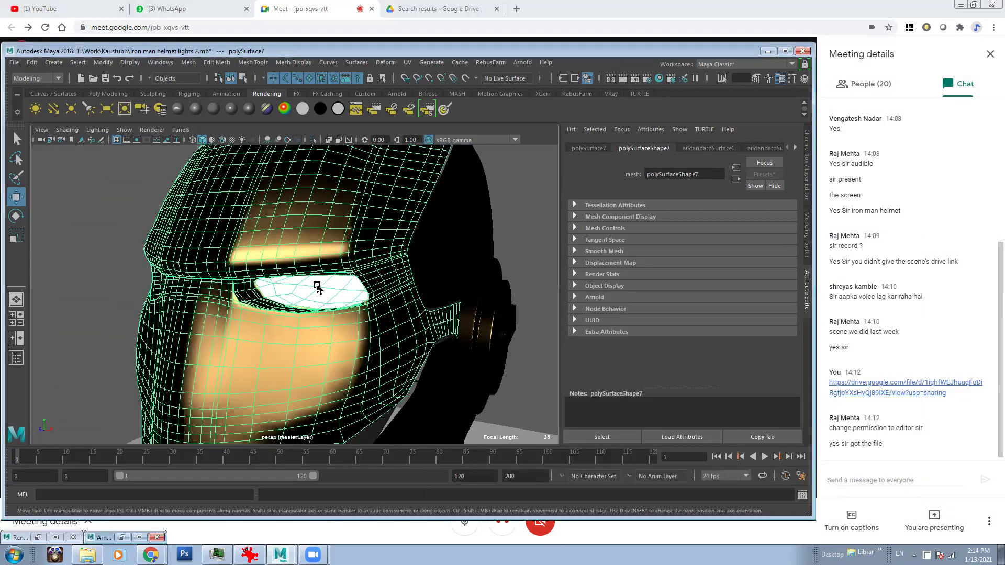
alt+drag(295, 284, 305, 290)
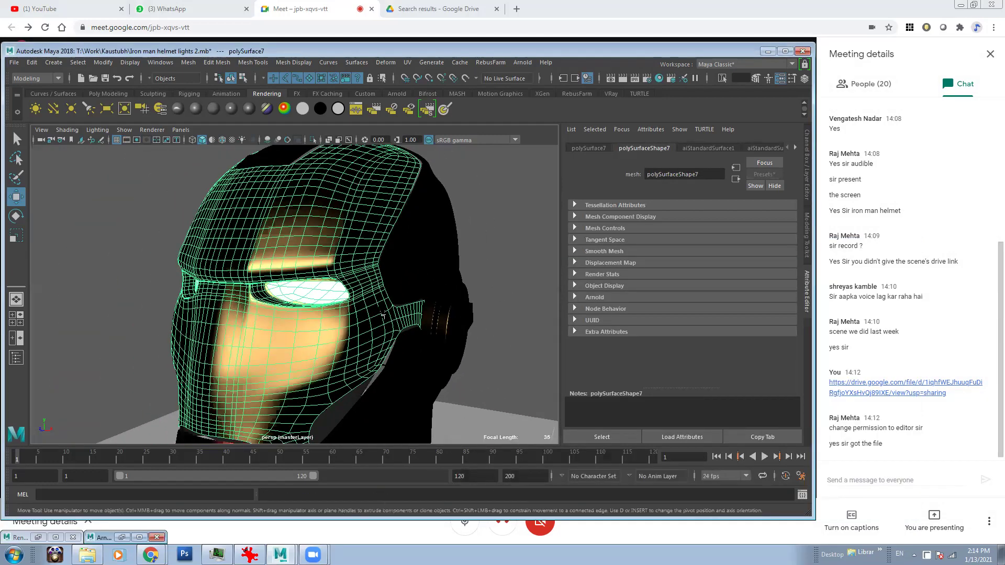
key(1)
scroll(305, 291, up, 10)
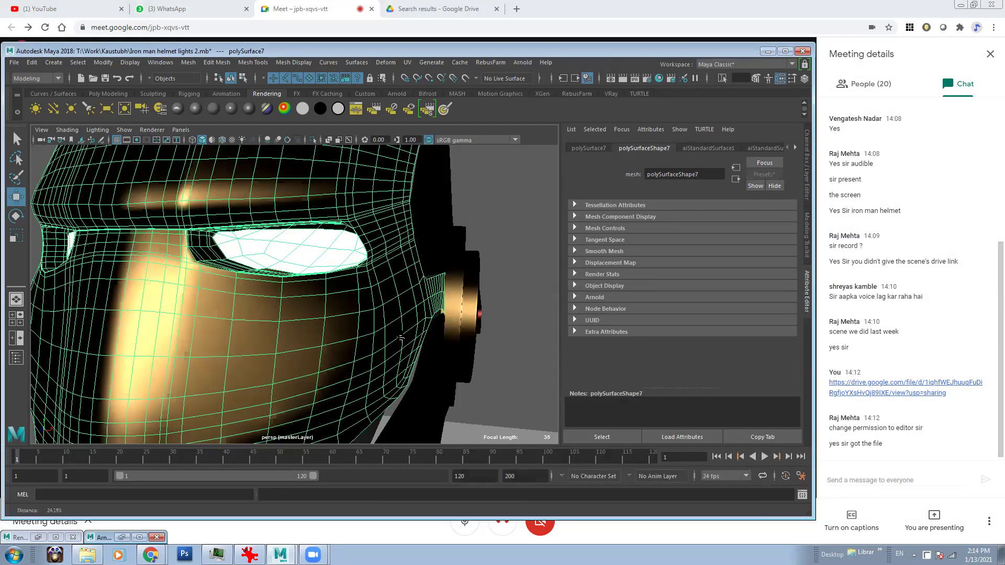
scroll(306, 266, down, 8)
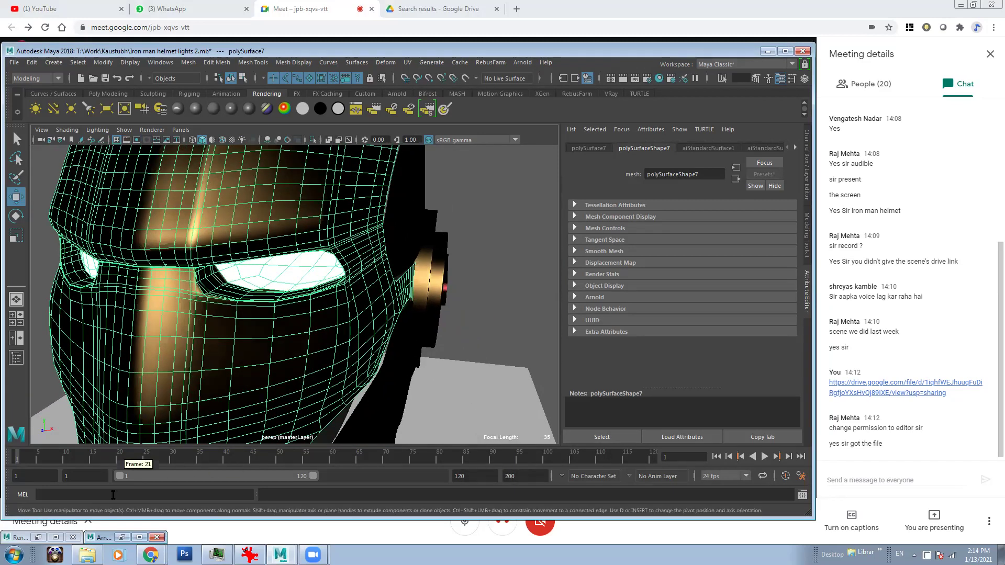
Examine the helmet's glowing eyes up close in the Arnold render.
click(140, 538)
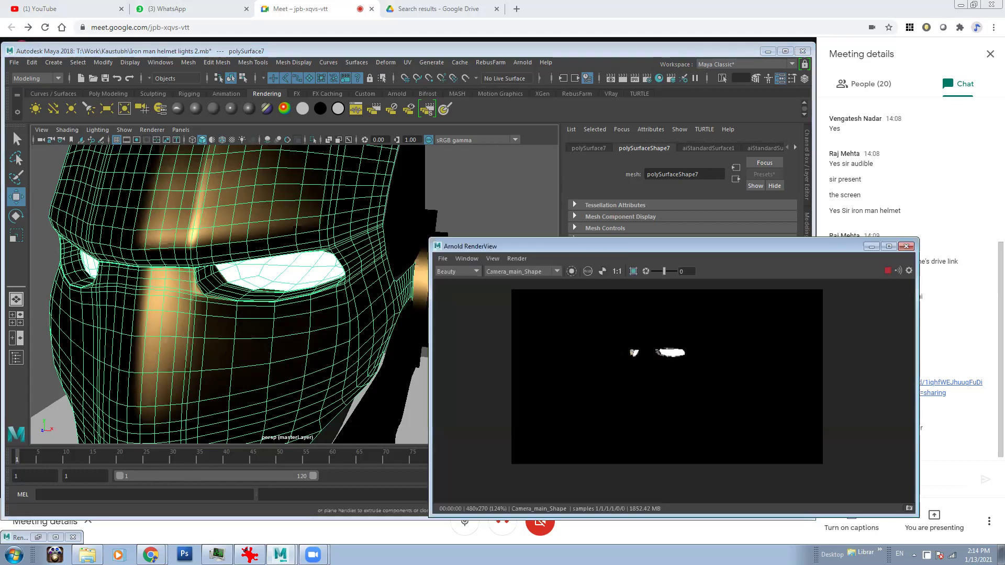
scroll(722, 332, up, 3)
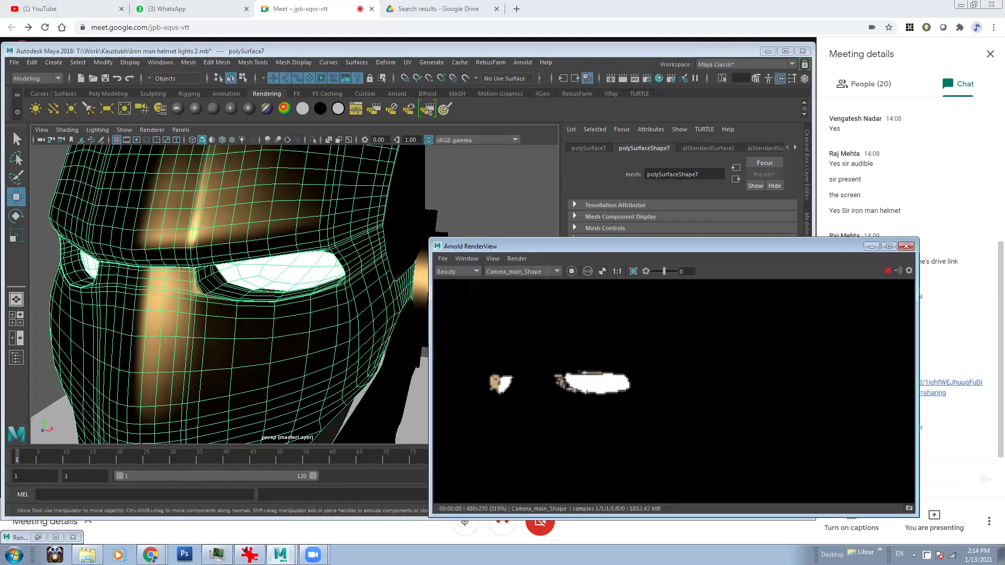
drag(735, 255, 538, 231)
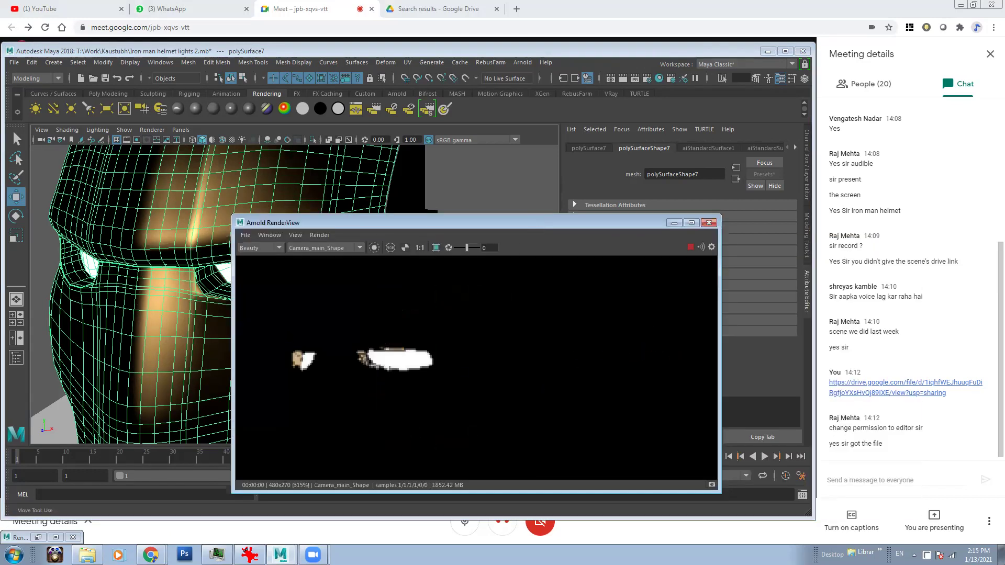
scroll(376, 366, down, 3)
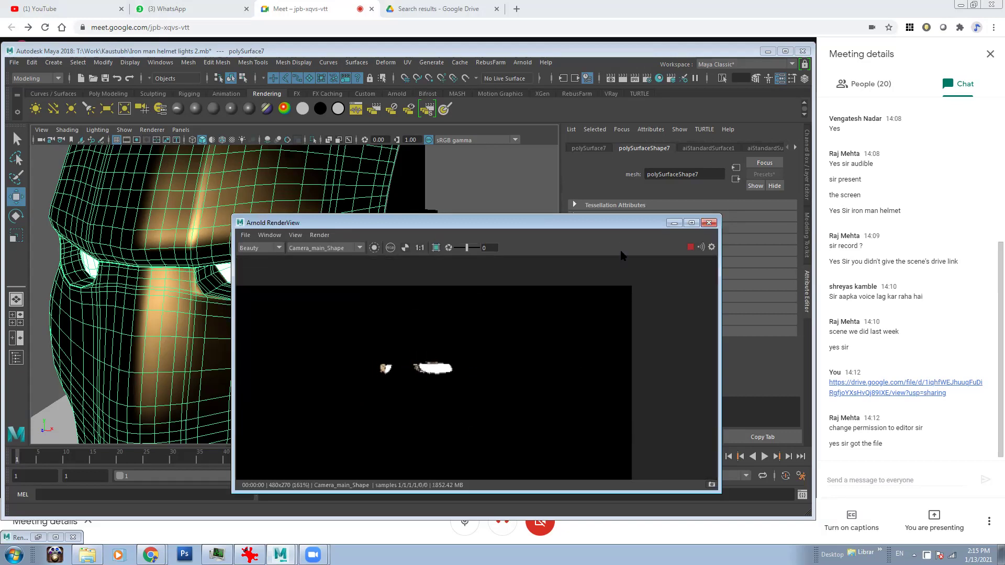
click(673, 222)
Inspect the helmet and its faceplate on the pedestal from the front and from the side.
scroll(452, 298, down, 5)
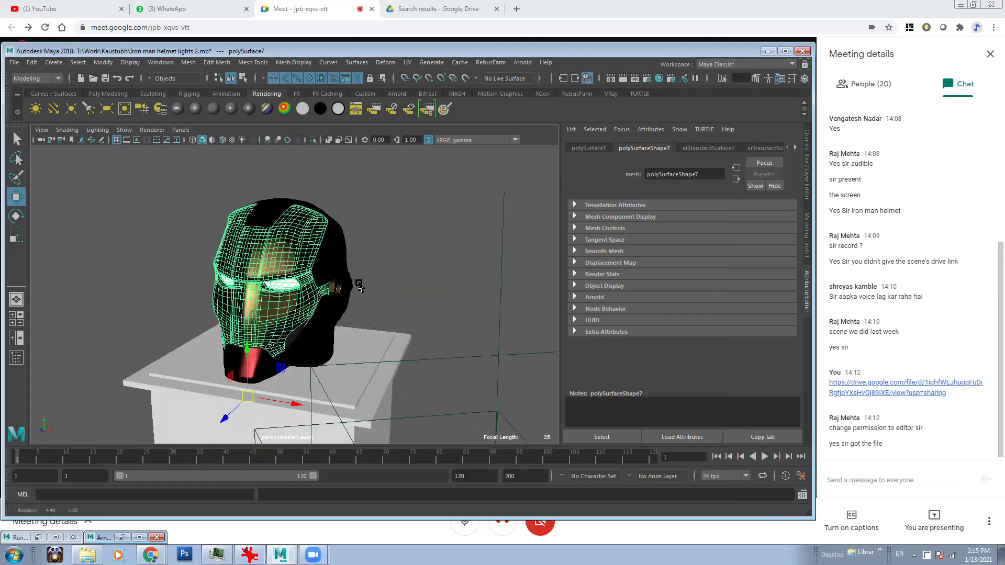
click(452, 298)
alt+drag(452, 298, 316, 295)
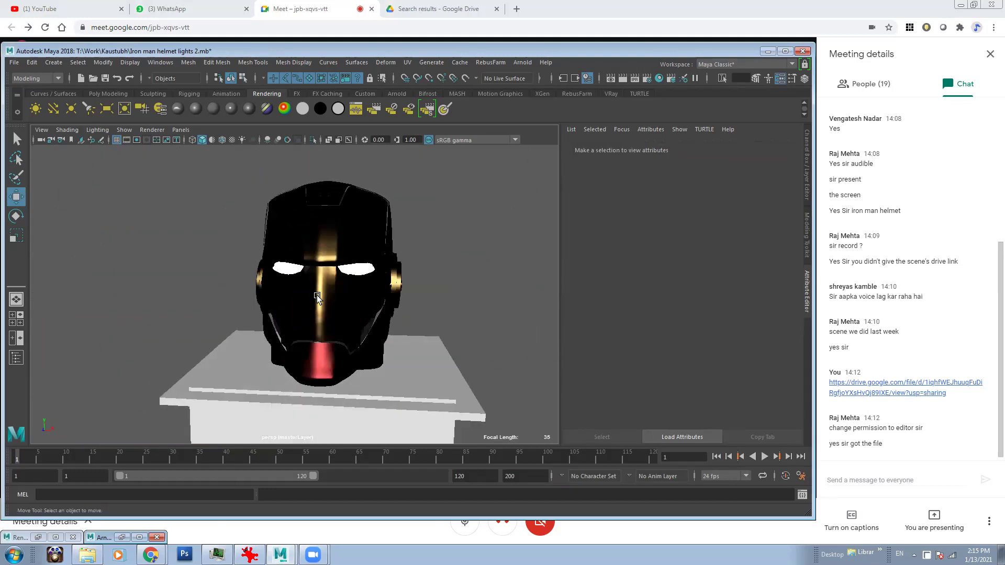
scroll(254, 193, down, 3)
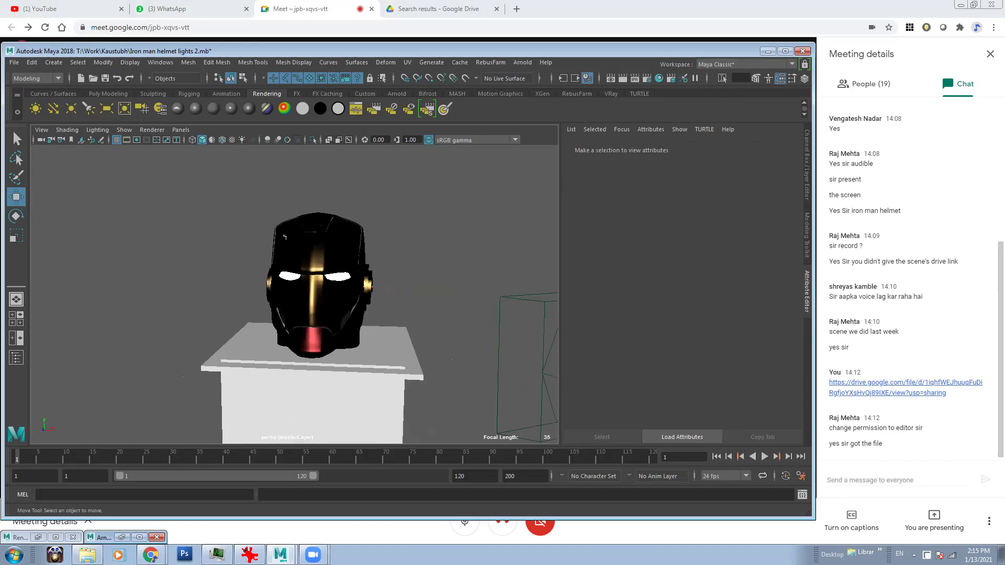
alt+drag(384, 321, 340, 314)
scroll(398, 321, up, 3)
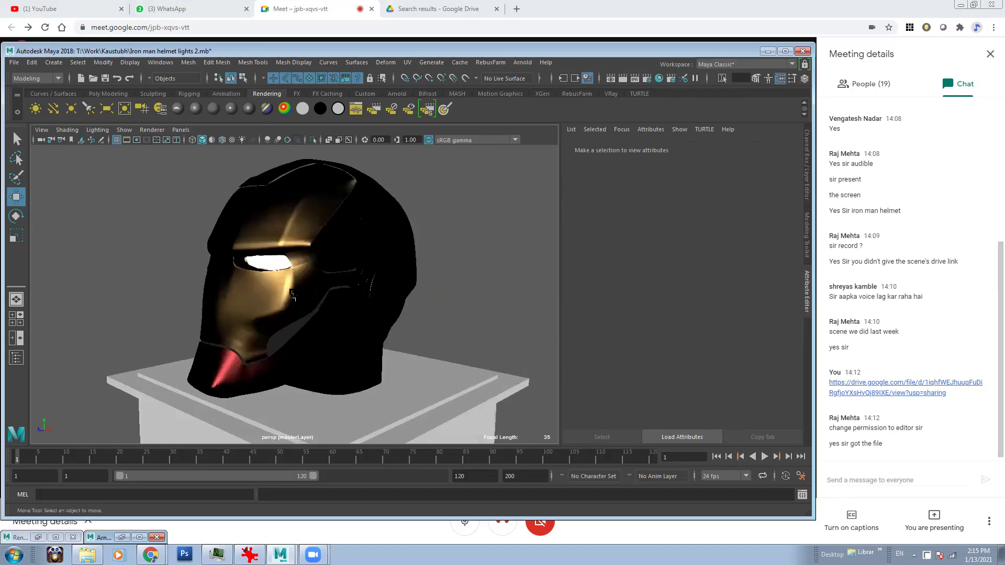
click(302, 306)
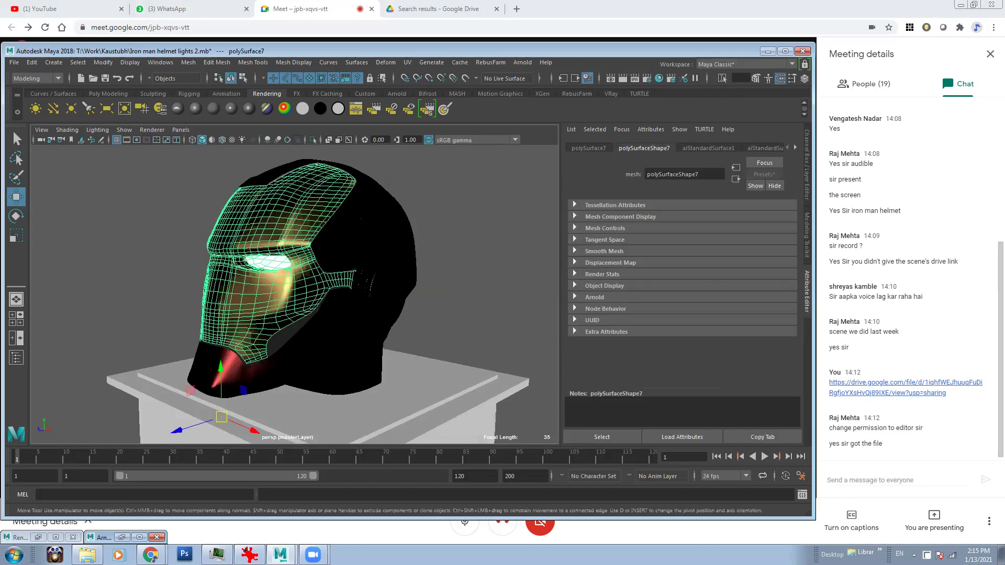
scroll(464, 338, down, 3)
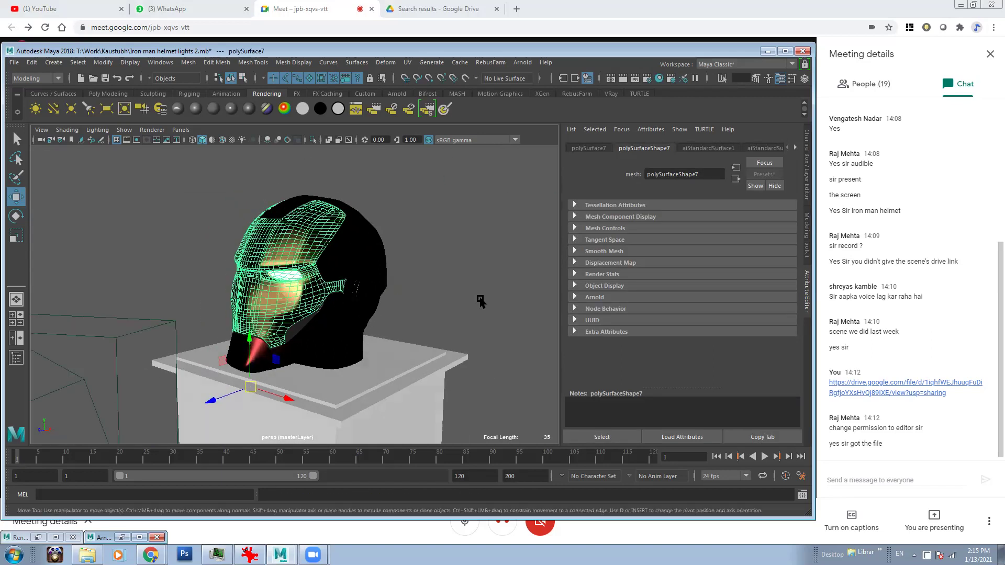
click(420, 314)
alt+drag(420, 314, 416, 305)
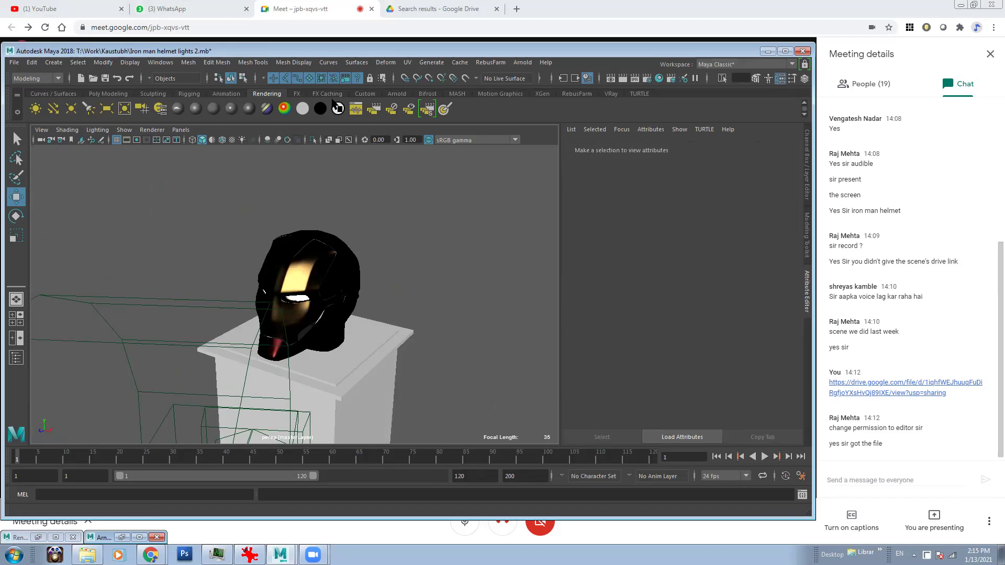
Add an Arnold SkyDome light to the scene and check the helmet in the Arnold render.
click(397, 94)
click(89, 108)
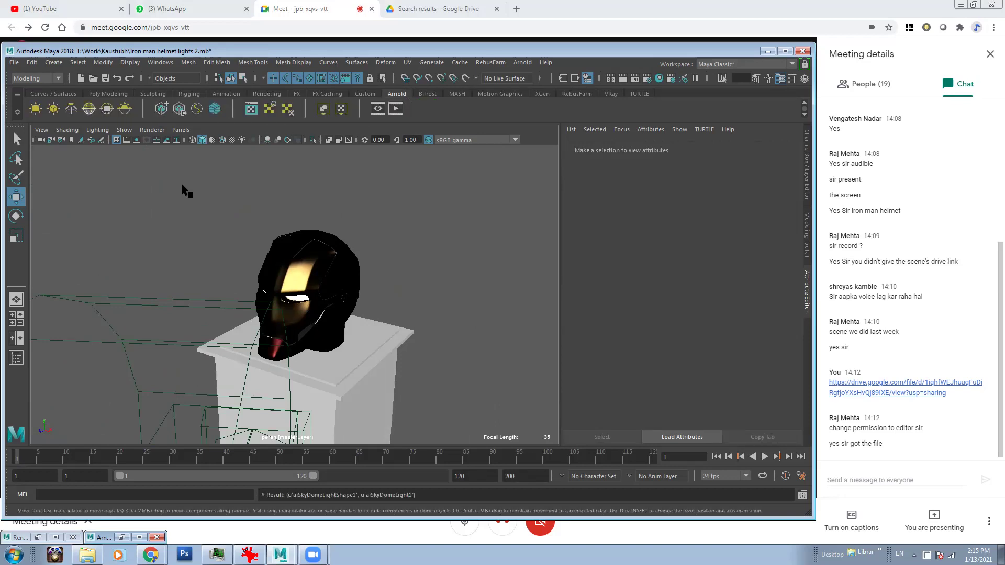
click(122, 538)
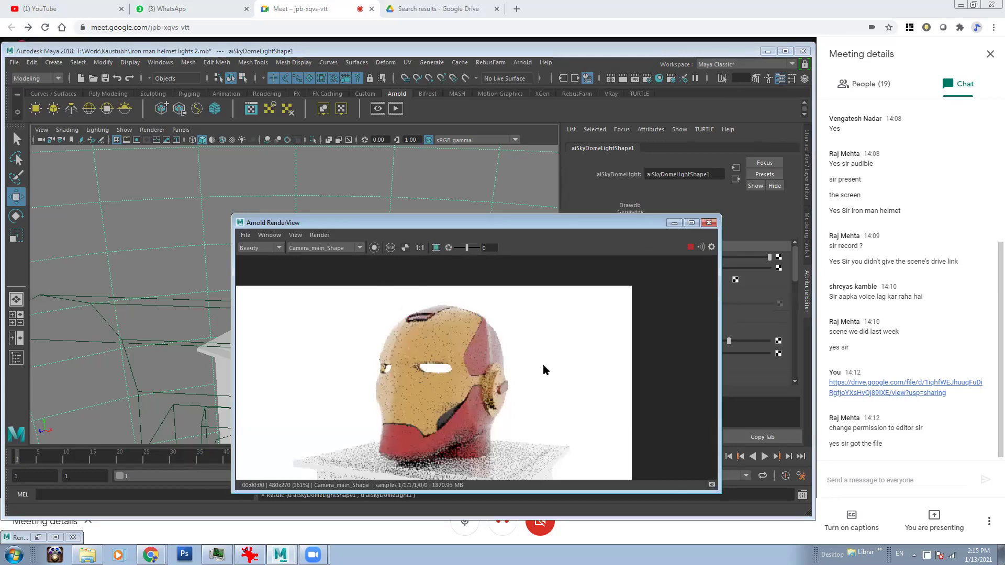
scroll(461, 373, down, 2)
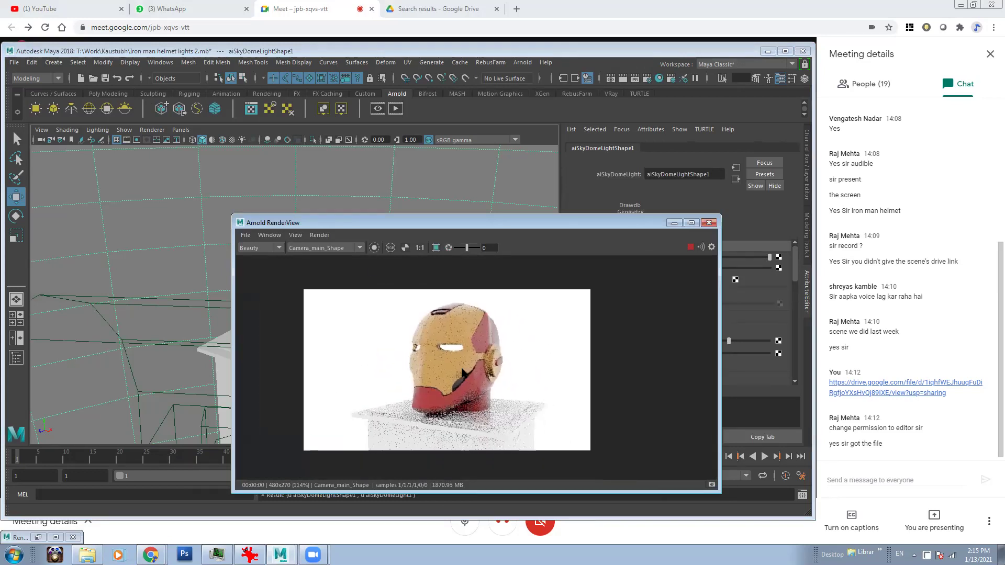
scroll(457, 385, up, 1)
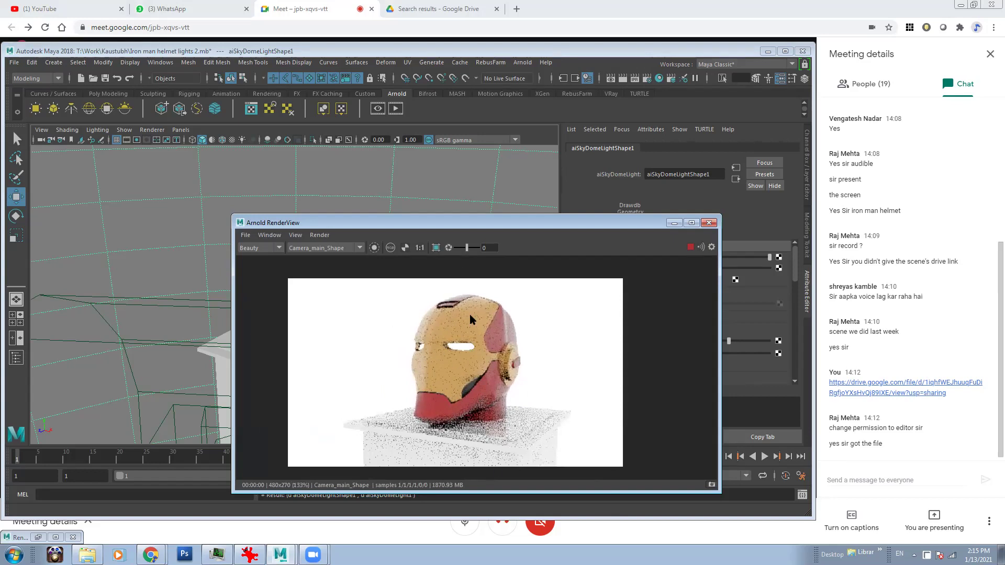
Map a File texture to the SkyDome light's color and open the browser for its image.
drag(504, 218, 459, 212)
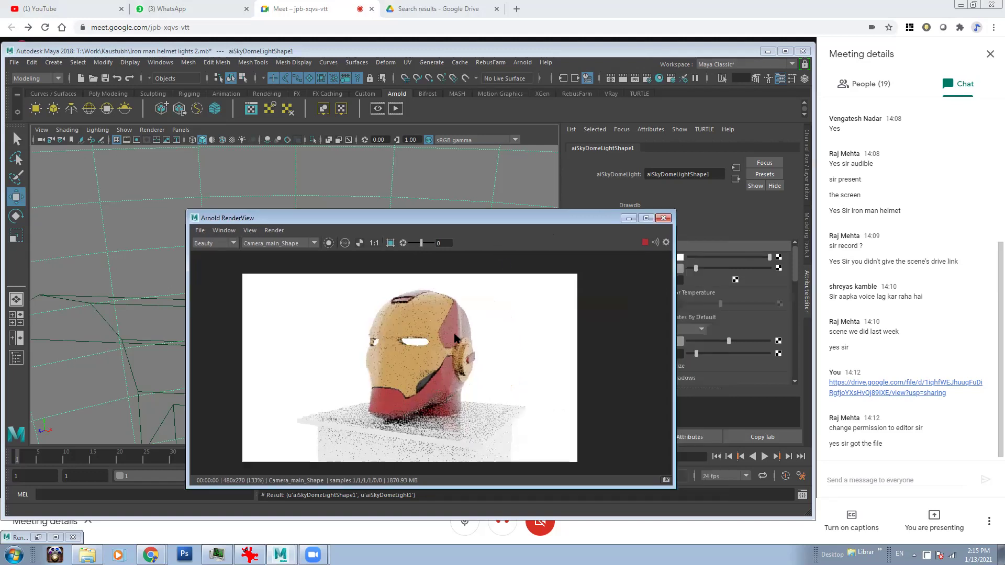
drag(559, 218, 498, 263)
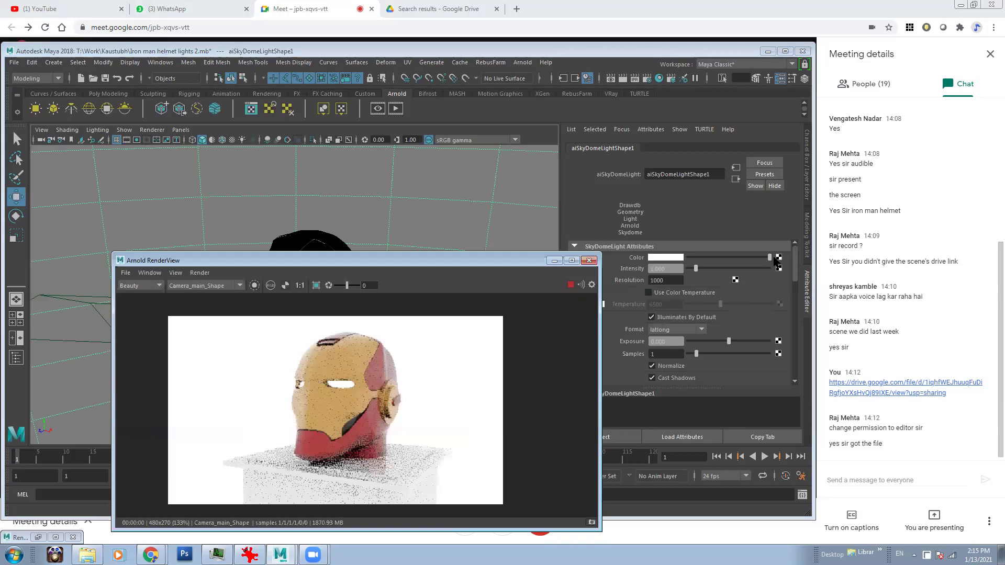
click(776, 260)
click(348, 344)
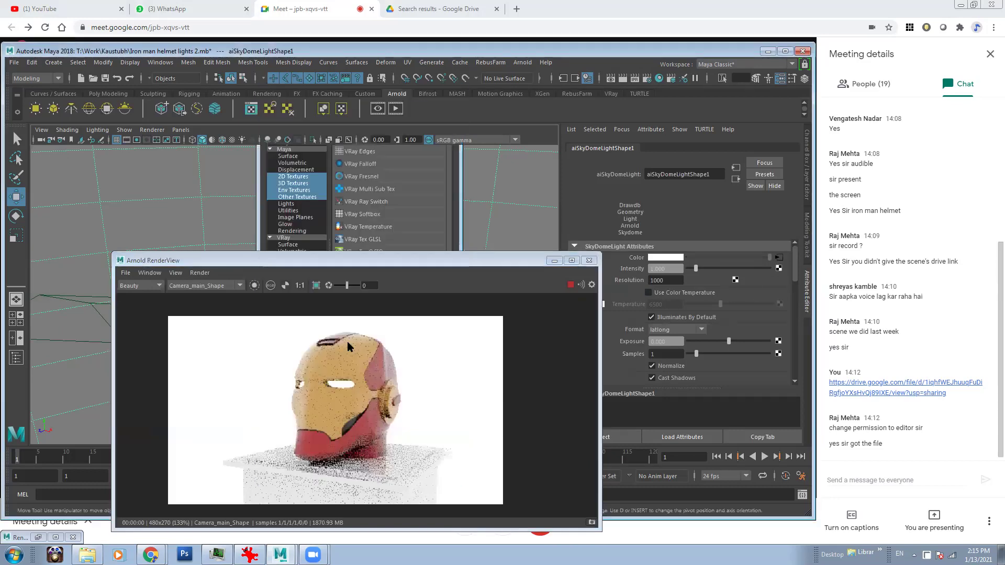
click(781, 291)
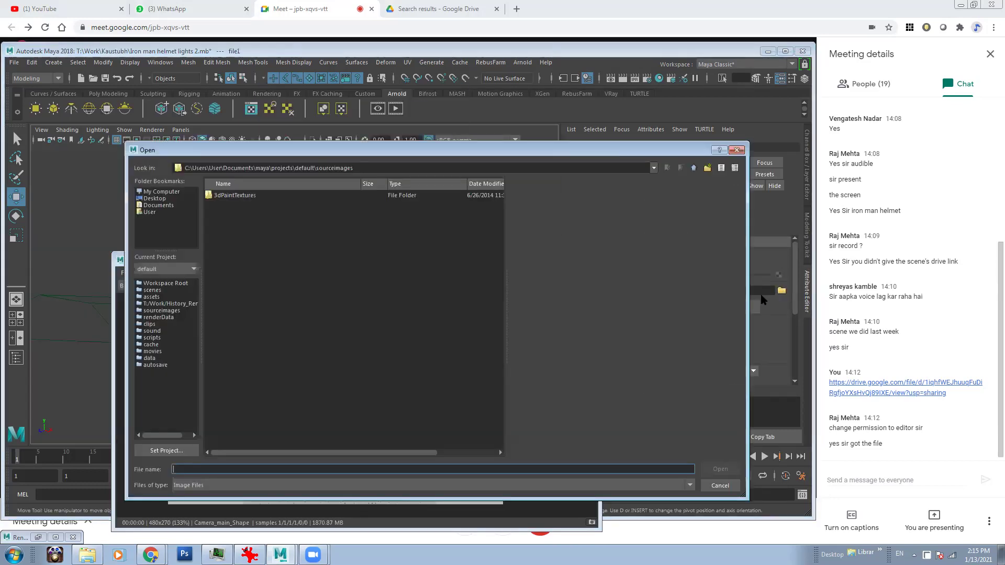
Browse to the folder T:\Resources\HDRI_2\HDRI for the SkyDome texture image.
click(693, 168)
click(693, 168)
click(162, 192)
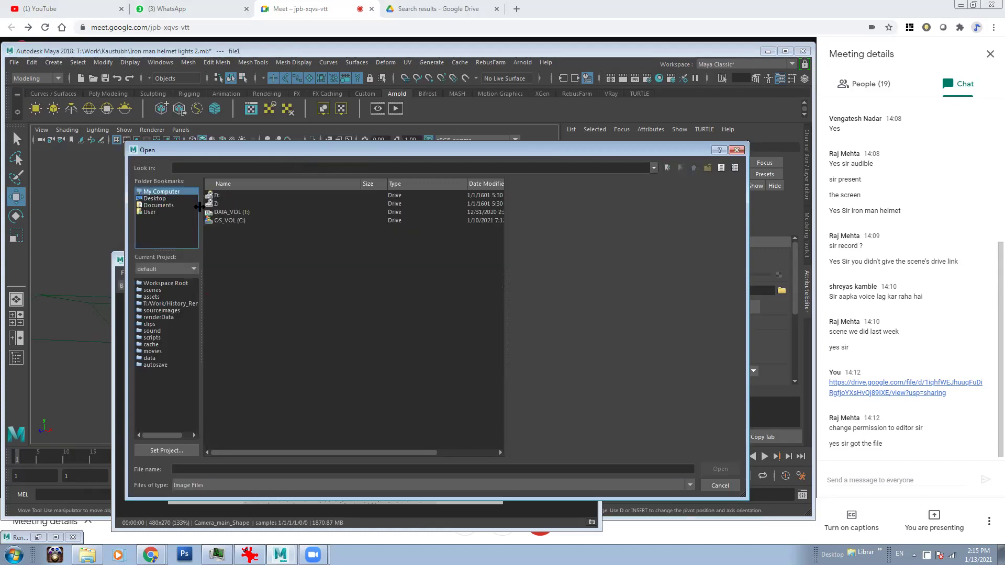
double_click(231, 214)
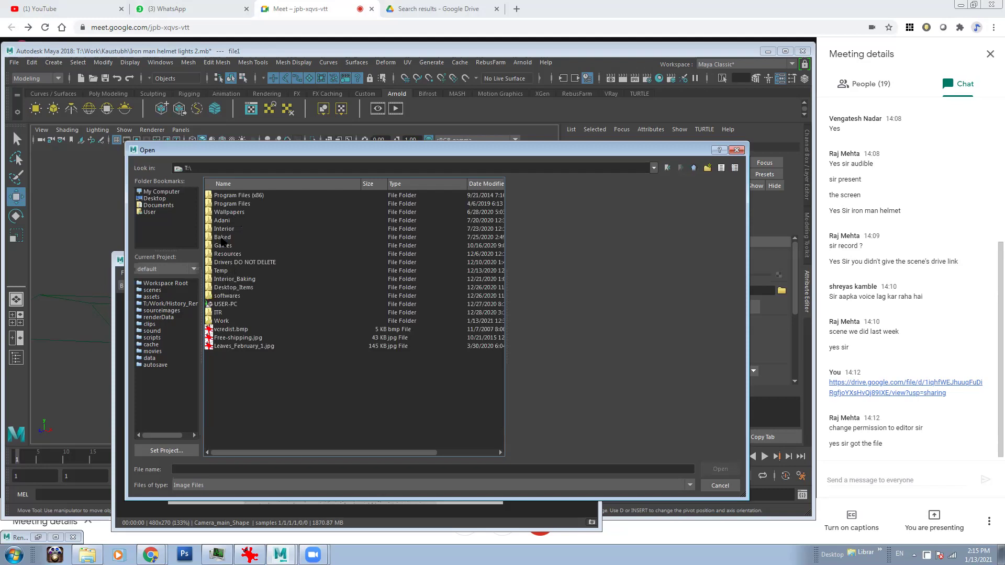
double_click(232, 254)
double_click(230, 246)
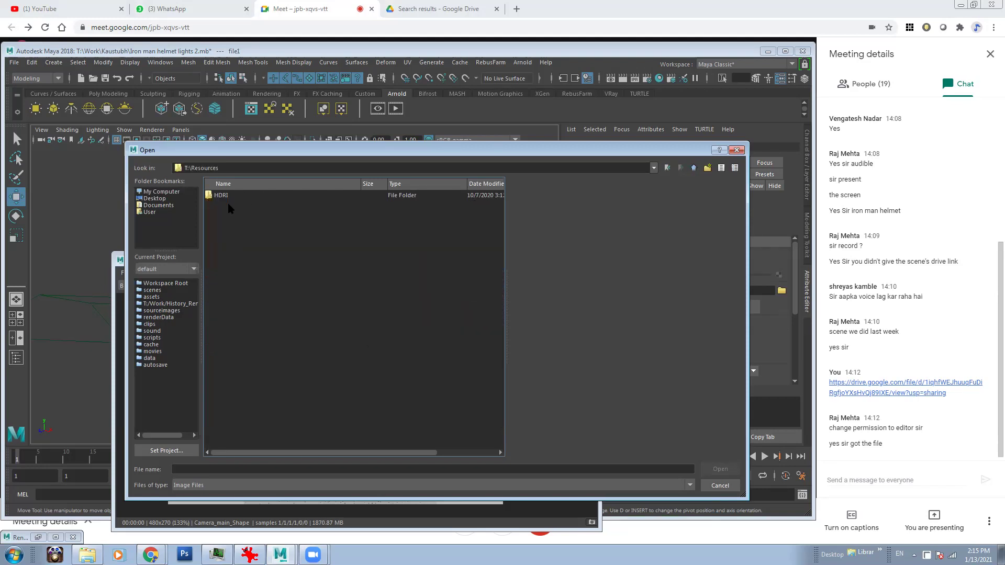
key(Return)
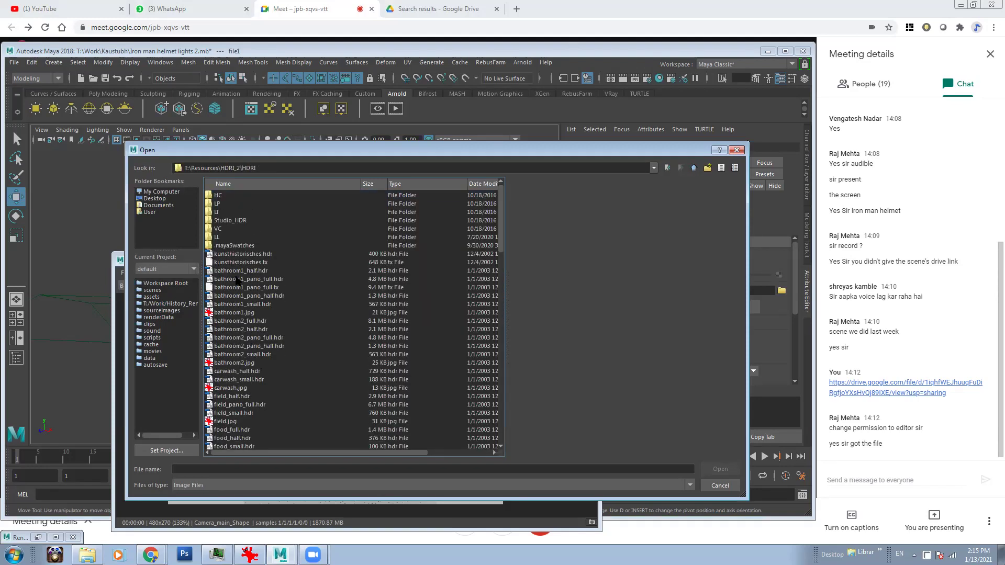
Look through the HDR images in the HDRI folder and open its Studio_HDR\HDRi_Pack_2_by_zbyg subfolder.
scroll(273, 372, down, 6)
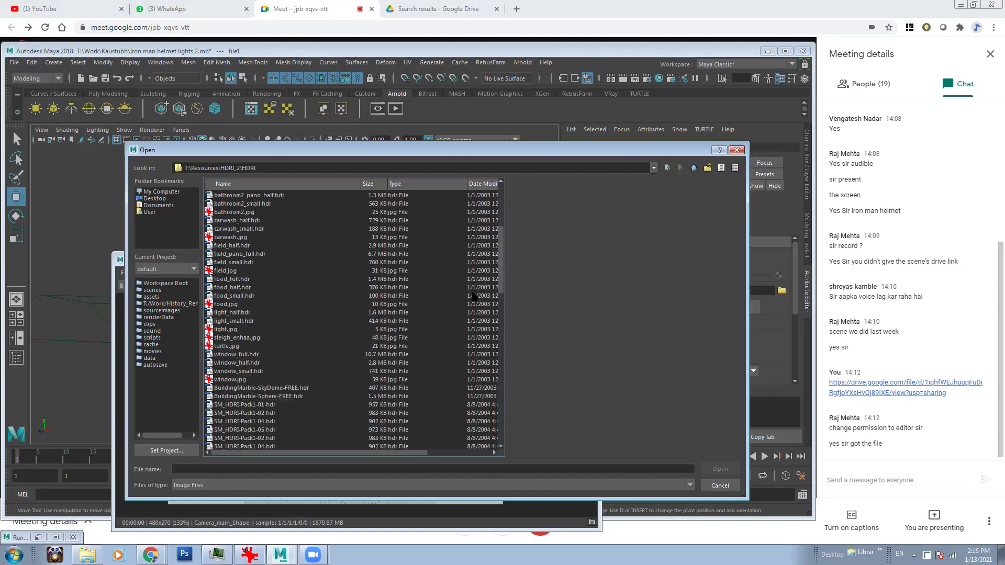
drag(501, 282, 503, 335)
click(272, 314)
click(244, 388)
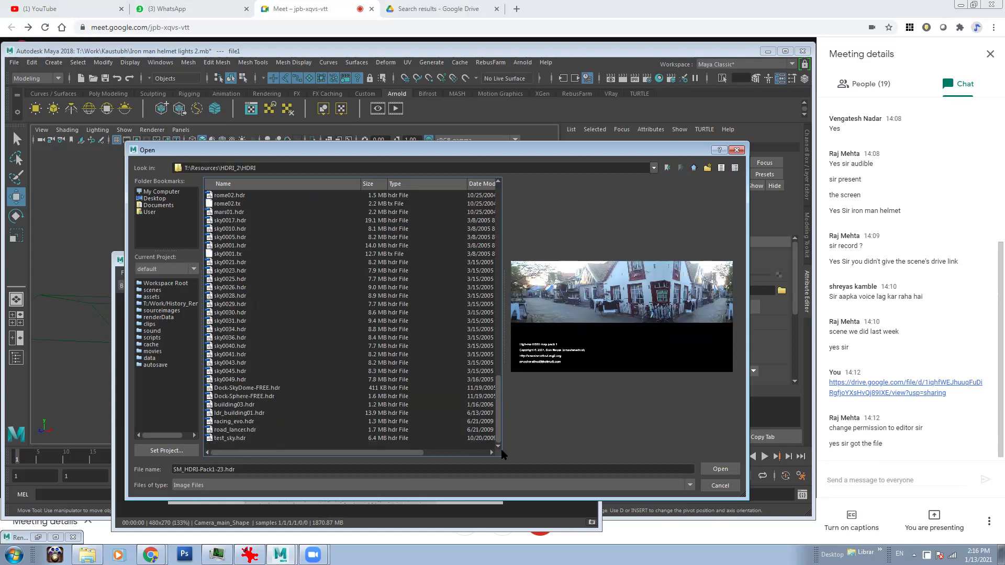
double_click(220, 218)
click(244, 196)
double_click(244, 197)
Preview the studio HDR images in the HDRi_Pack_2_by_zbyg folder, from studio016.hdr through studio024.hdr.
click(242, 204)
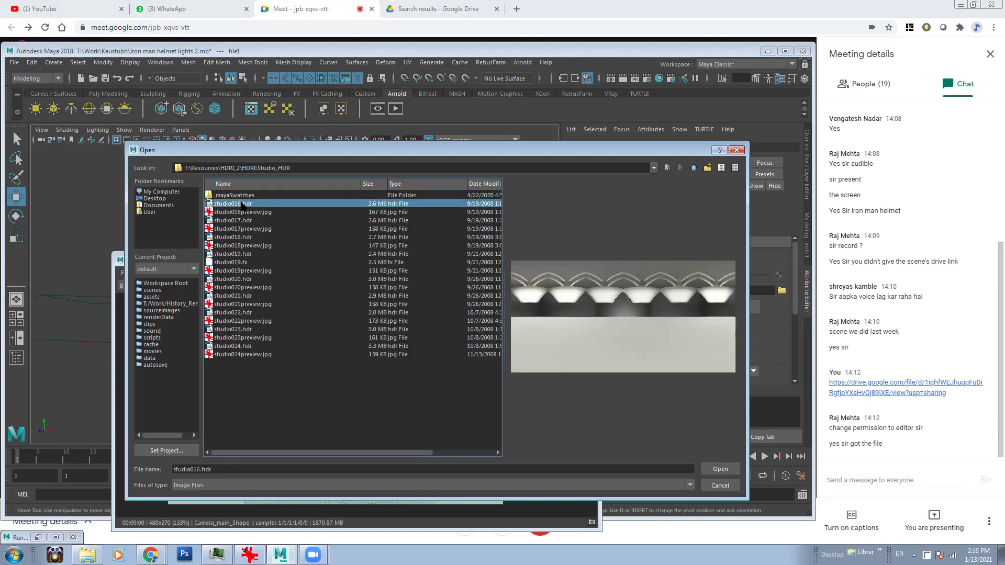
click(238, 237)
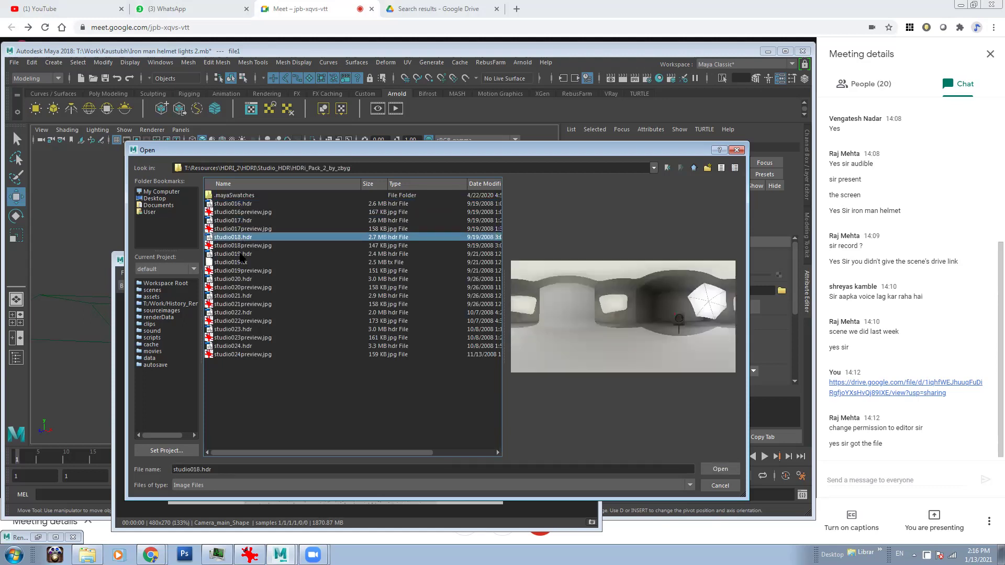
click(243, 254)
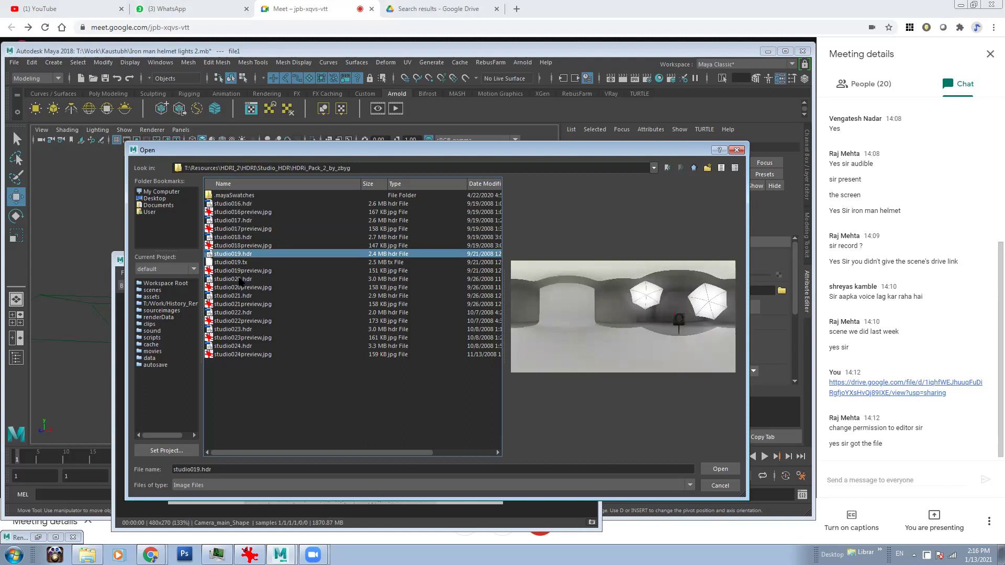
click(240, 279)
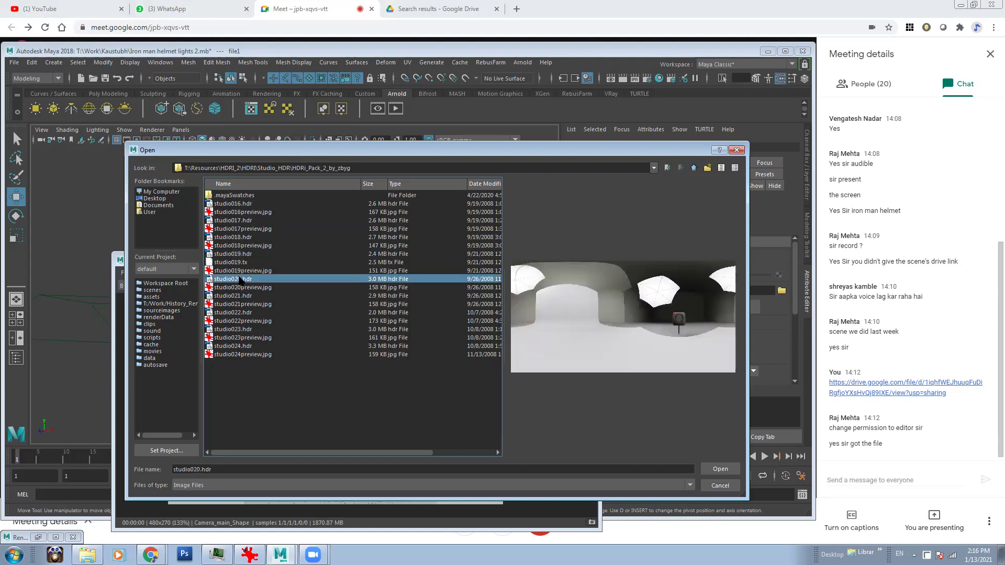
click(236, 296)
click(241, 312)
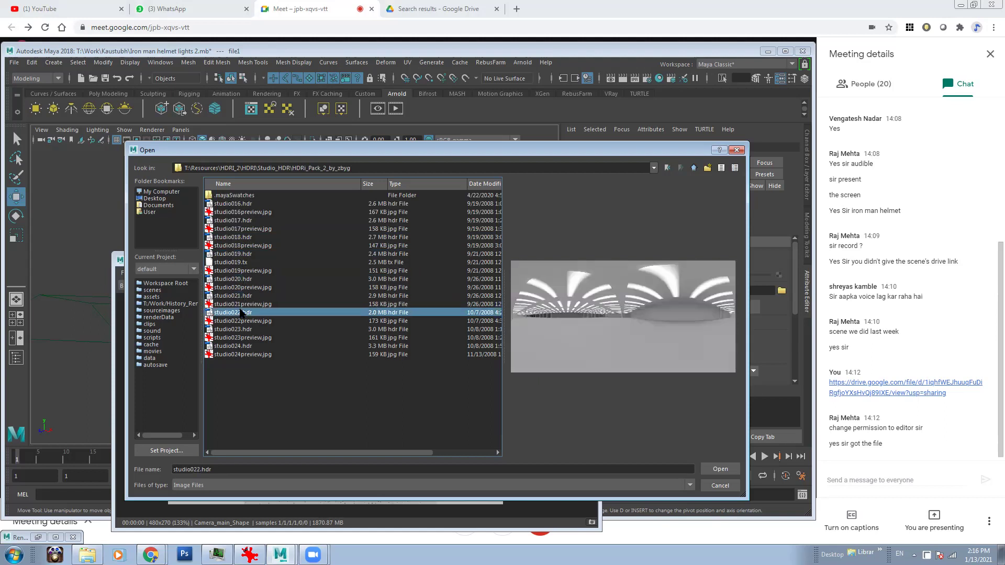
click(240, 330)
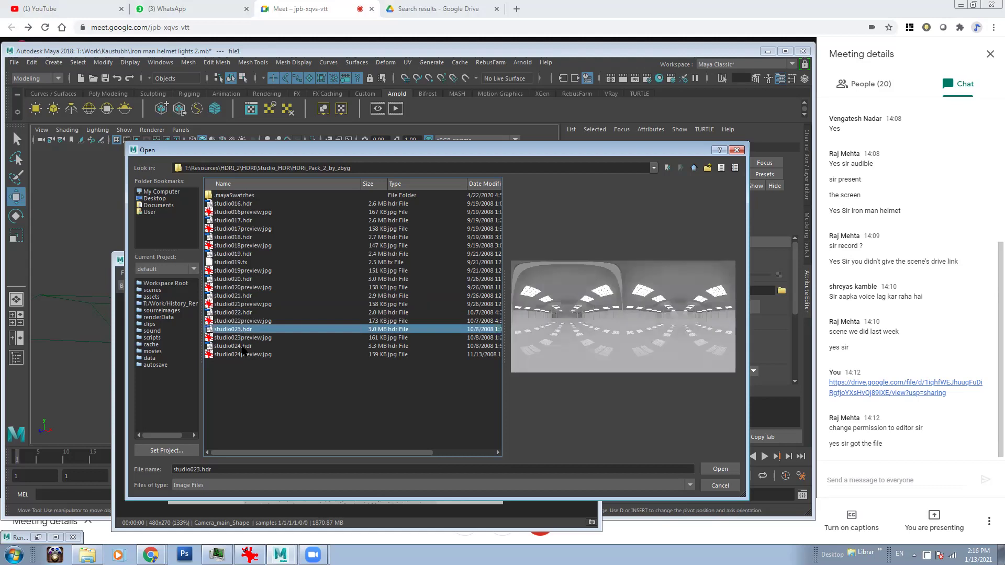
click(251, 346)
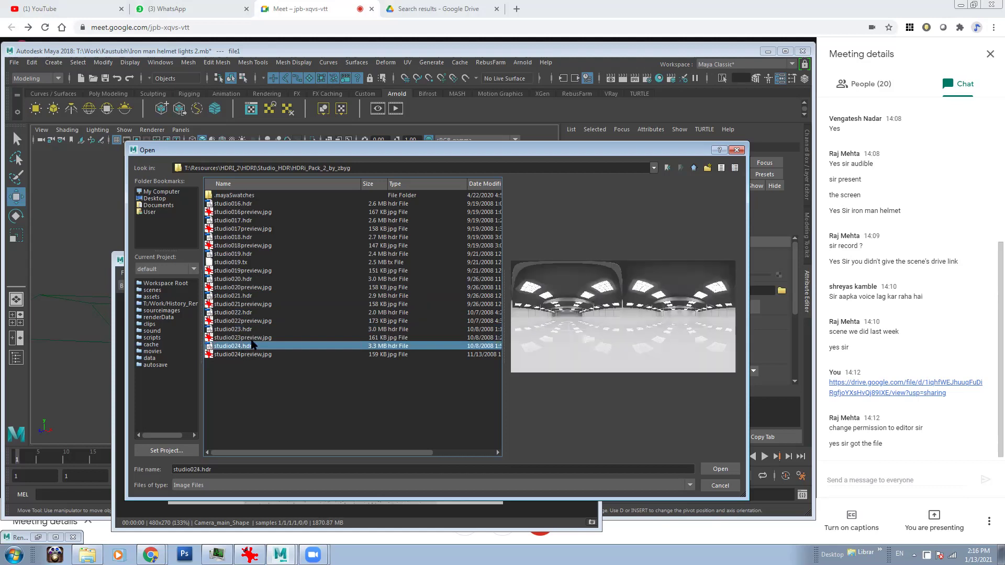
Switch to the HDRi_Pack_3_by_zbyg folder and preview its studio EXR images.
click(694, 167)
double_click(240, 204)
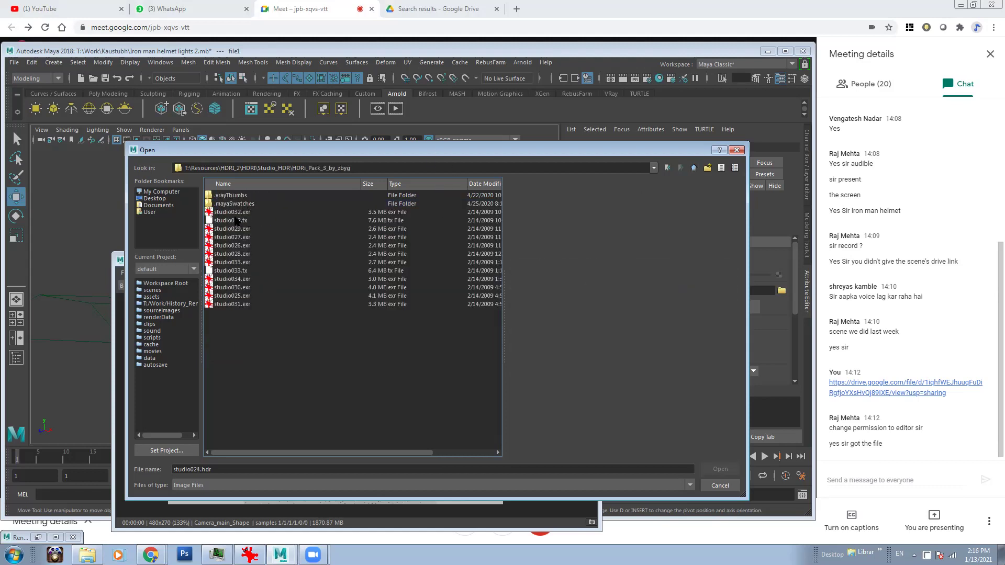
click(237, 213)
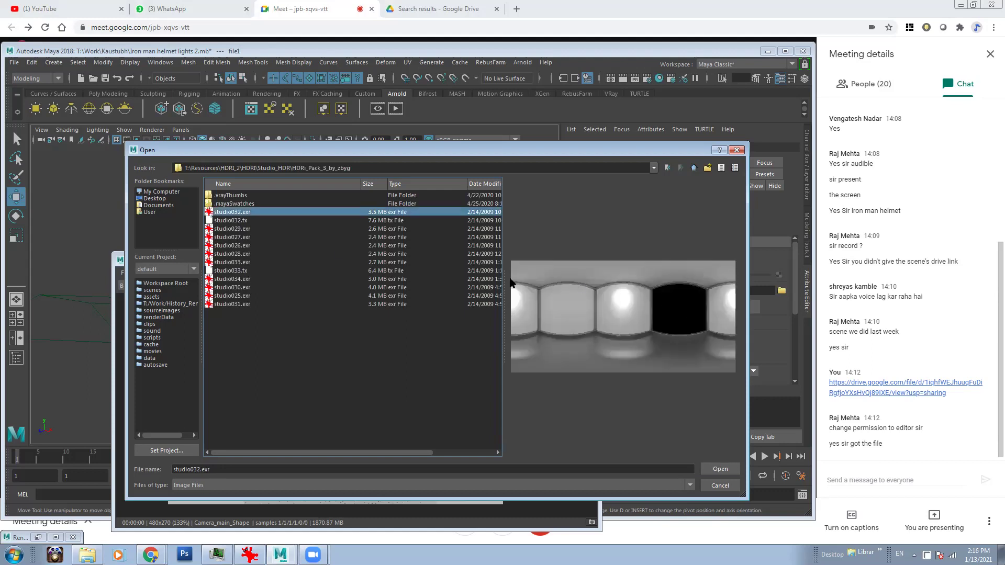
click(234, 229)
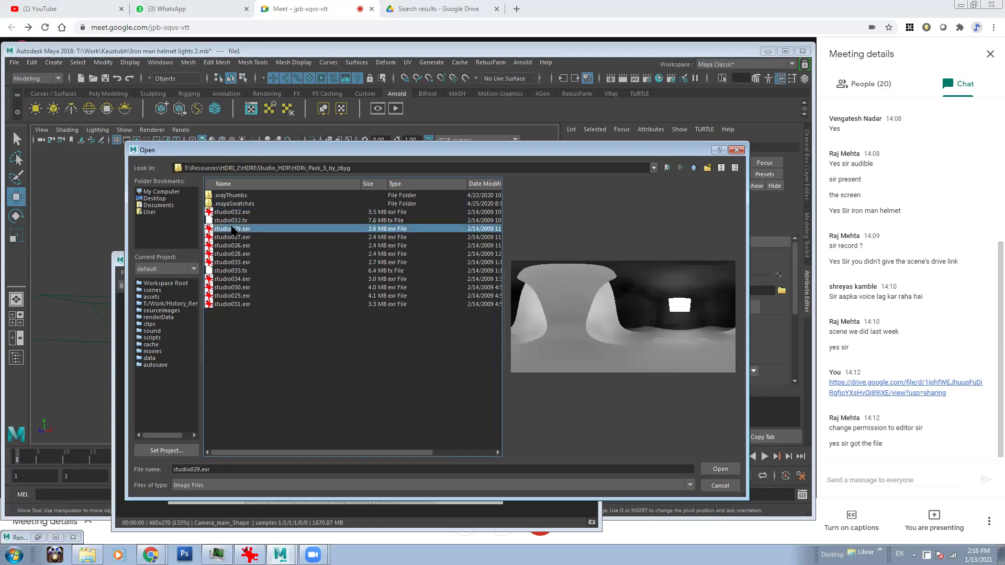
click(242, 245)
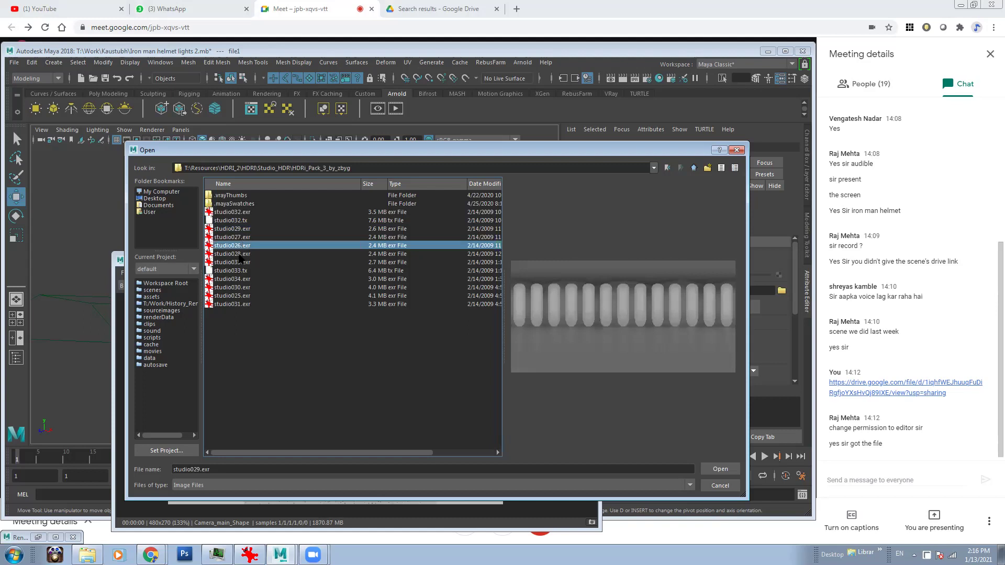
click(243, 254)
click(244, 264)
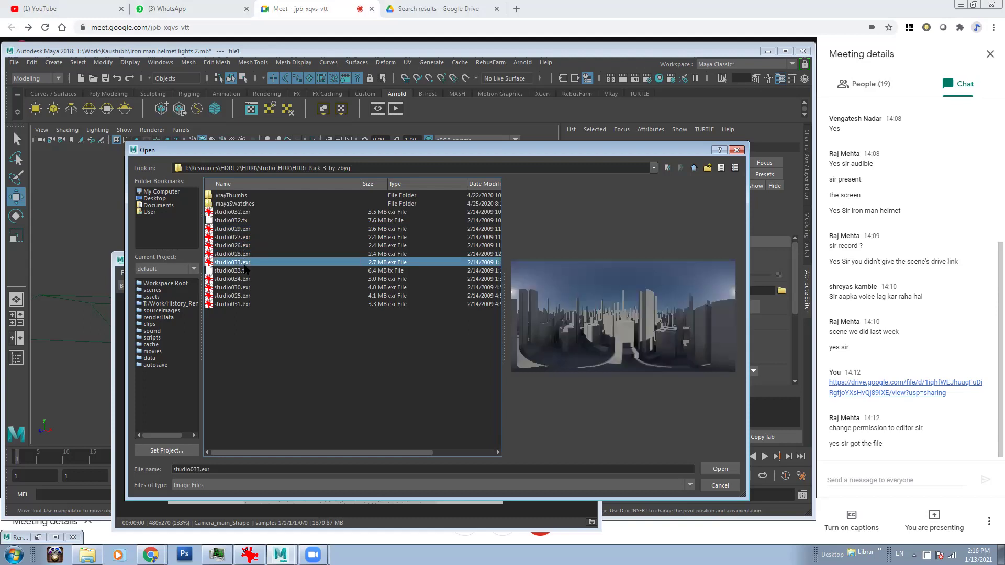
click(243, 280)
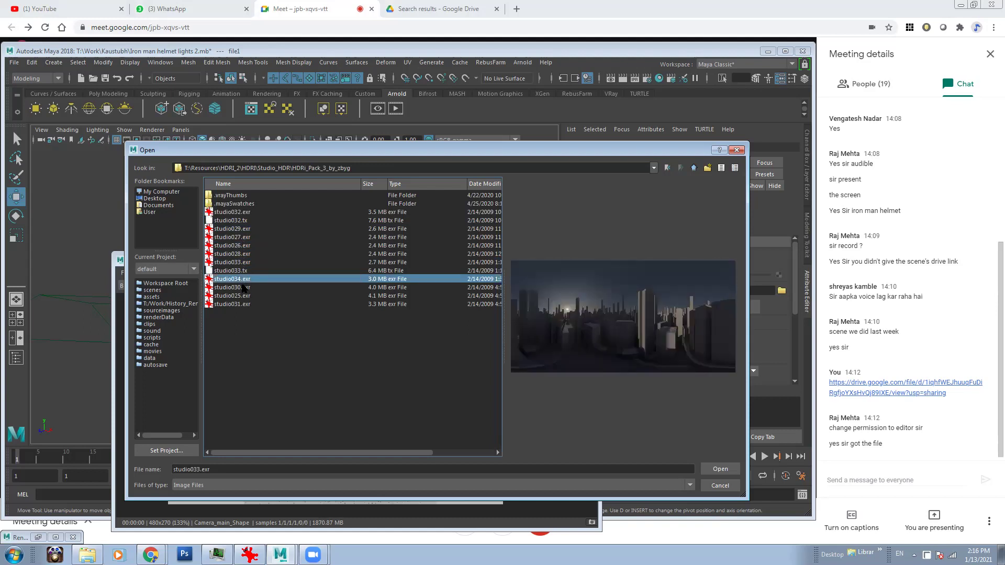
click(244, 288)
click(243, 296)
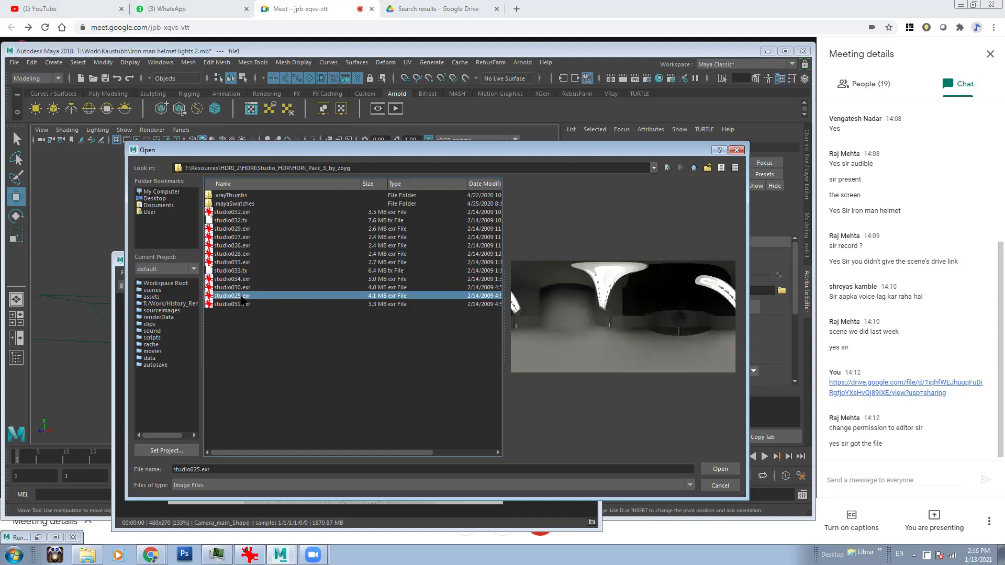
click(244, 304)
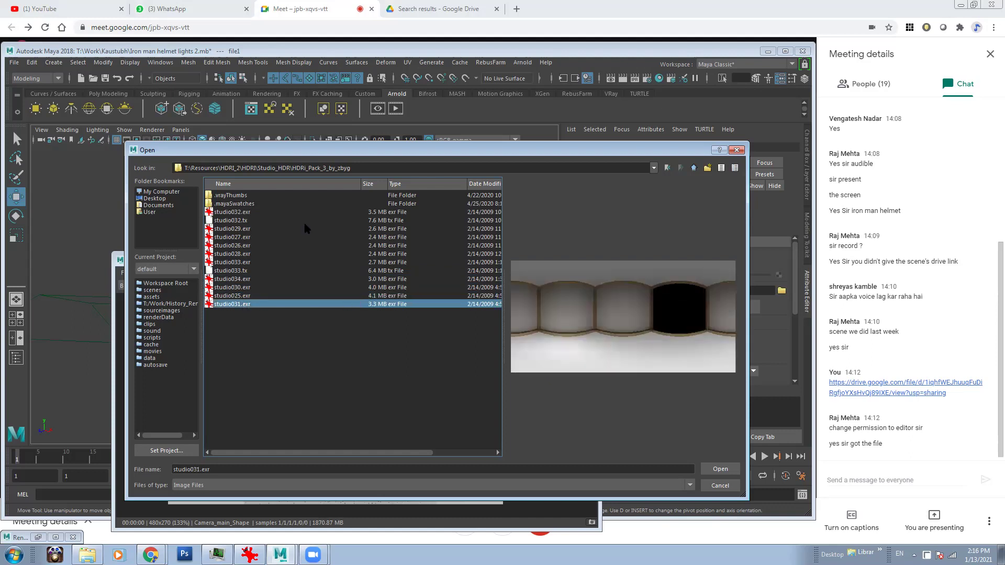
Load studio032.exr as the SkyDome's texture image and move the Arnold render window aside to free the viewport.
click(233, 212)
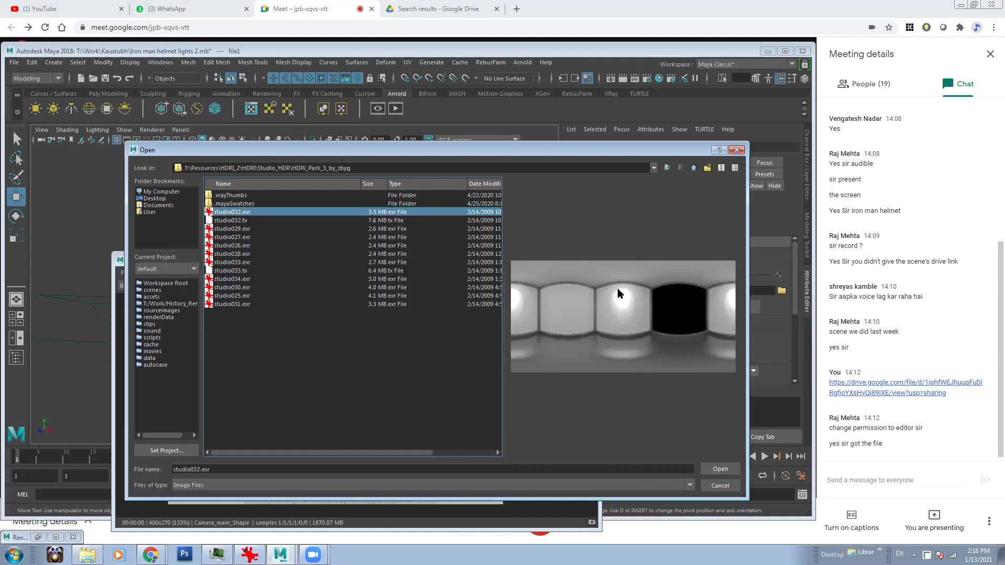
click(719, 469)
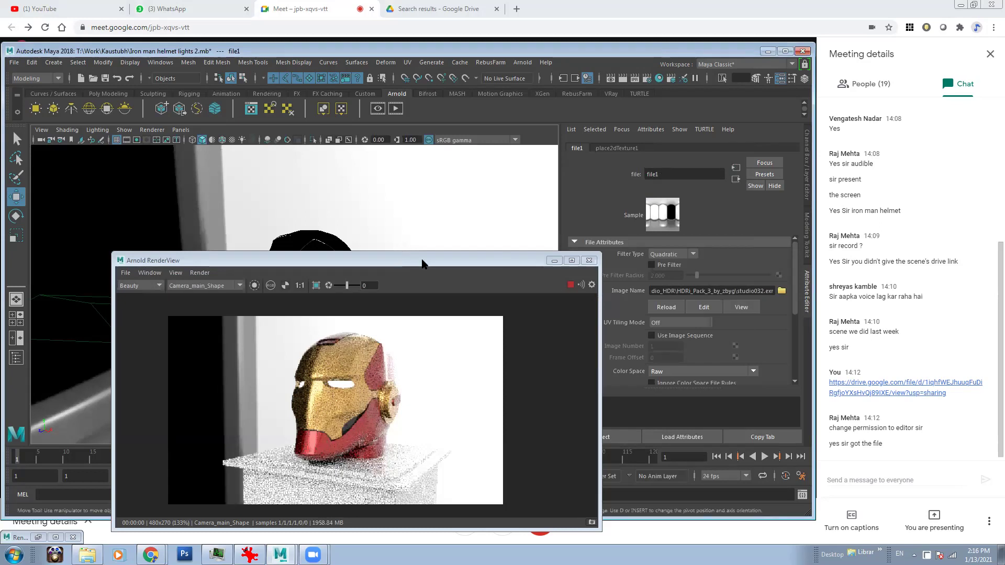
scroll(182, 170, down, 2)
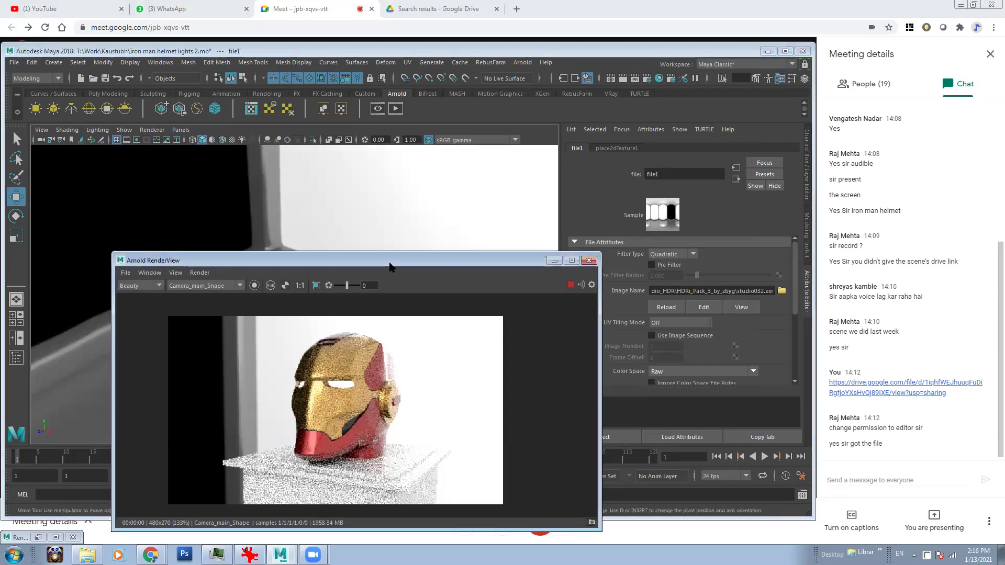
drag(390, 264, 683, 222)
Select the SkyDome light and rotate it so its black panel moves out of the render background.
scroll(318, 228, down, 3)
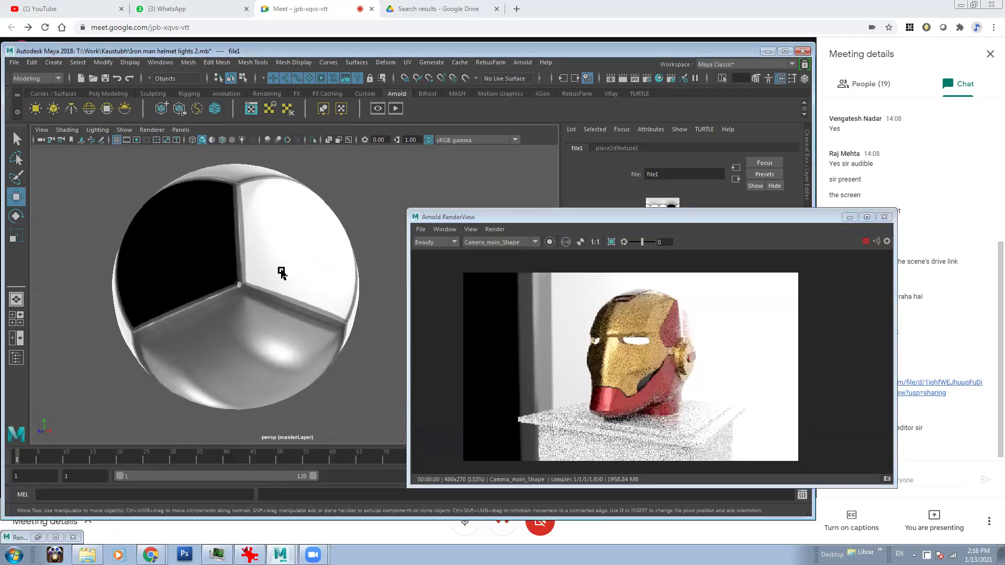
click(281, 272)
scroll(225, 288, up, 3)
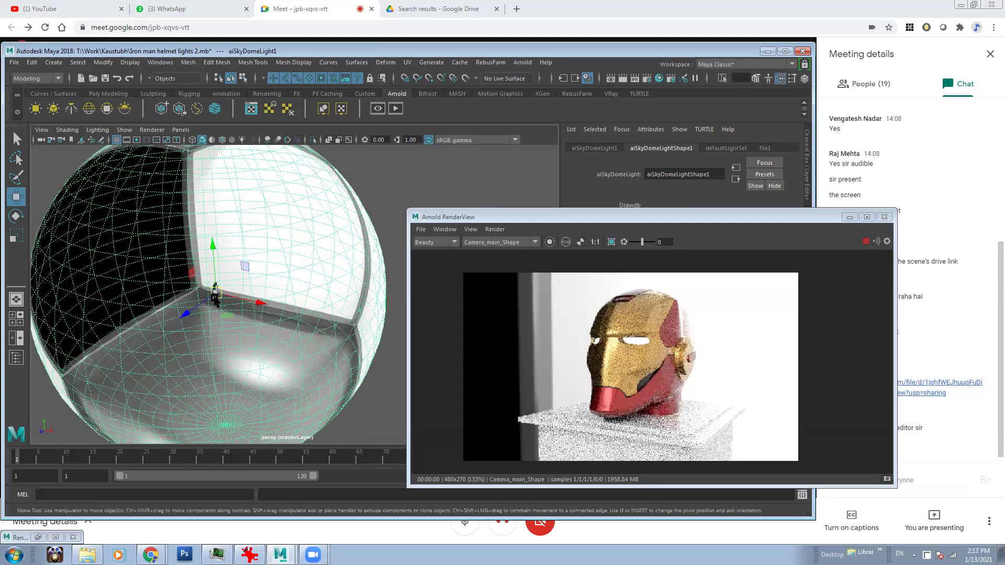
click(671, 219)
drag(671, 219, 565, 169)
key(e)
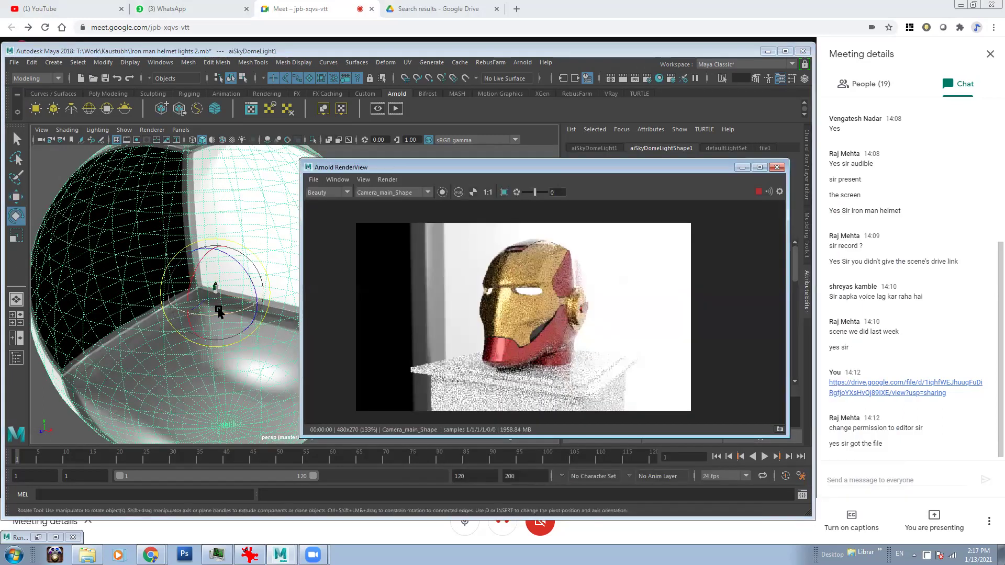
drag(211, 314, 244, 331)
scroll(243, 331, down, 3)
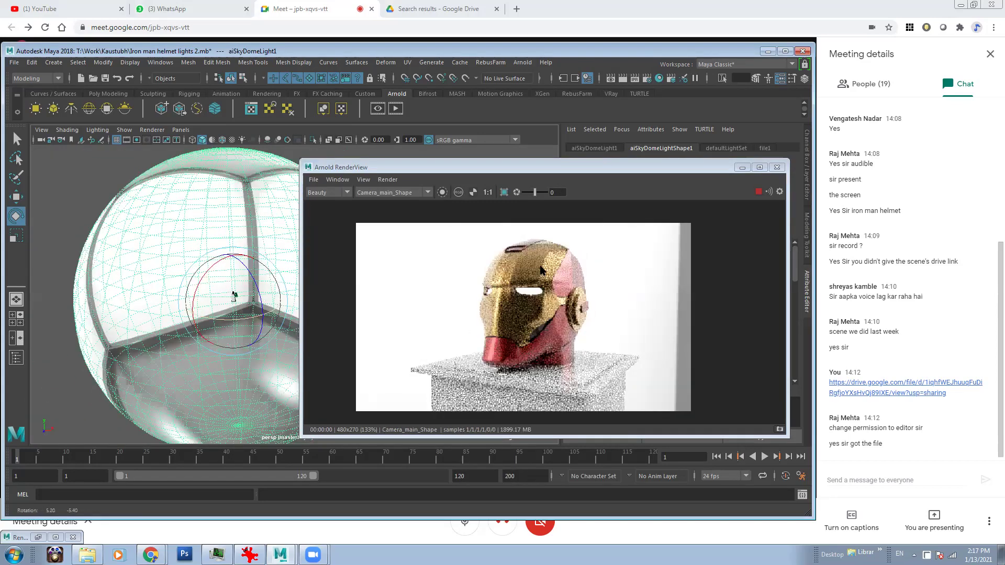
Scale the SkyDome light down uniformly to about 0.77.
key(r)
scroll(194, 285, up, 4)
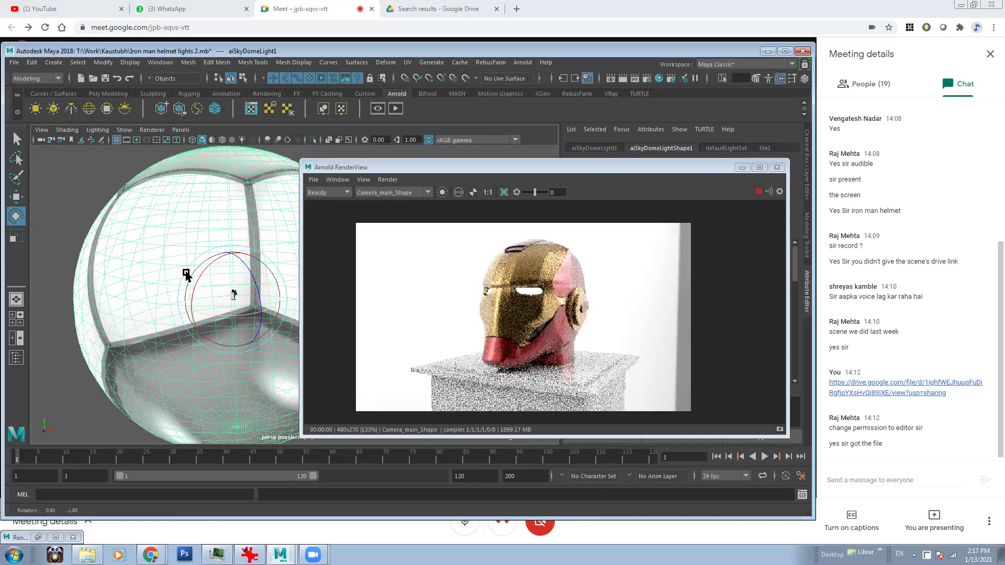
drag(206, 298, 86, 293)
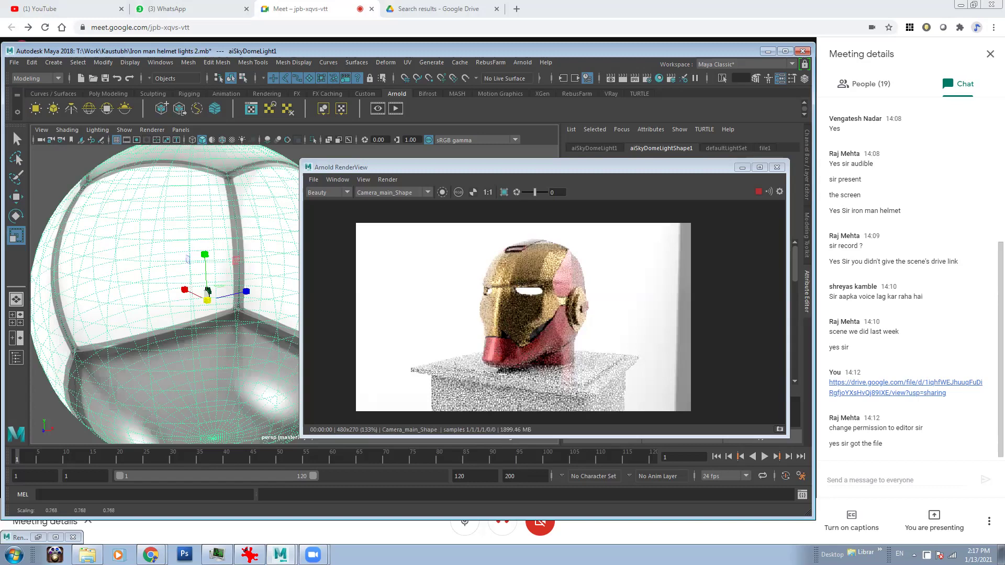
Examine the helmet and pedestal inside the SkyDome from near and far, comparing them with the Arnold render.
scroll(162, 274, up, 6)
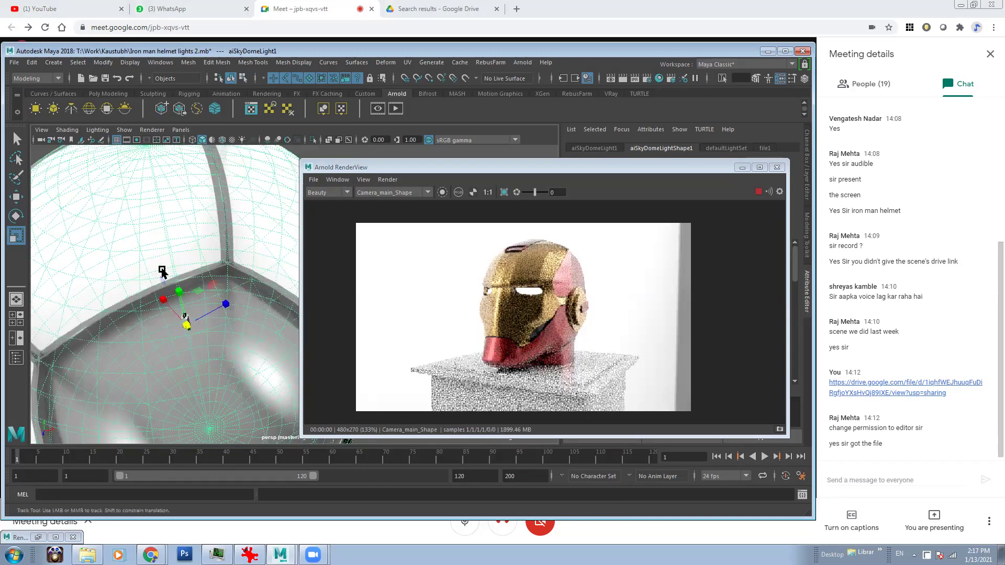
scroll(226, 258, down, 4)
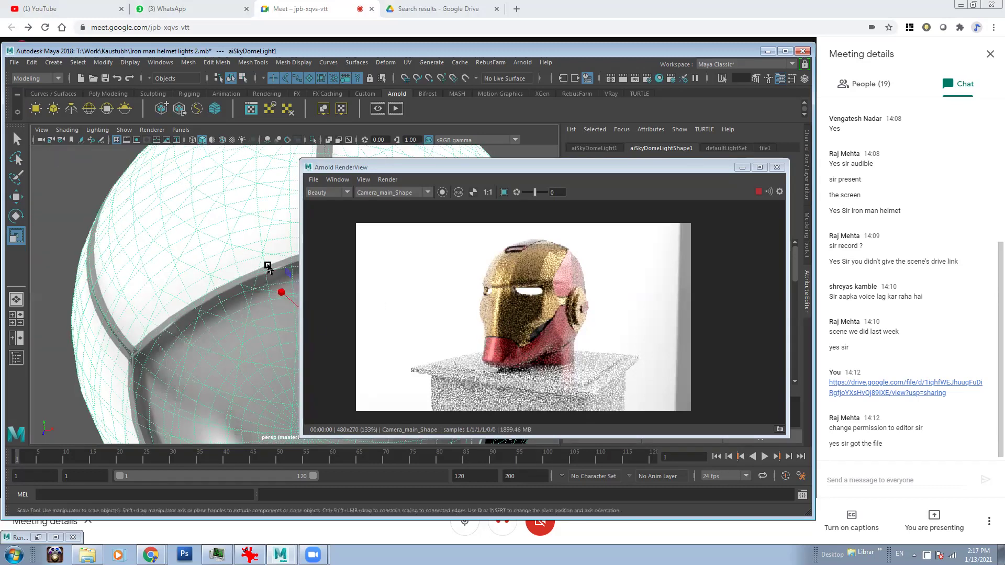
scroll(258, 285, up, 6)
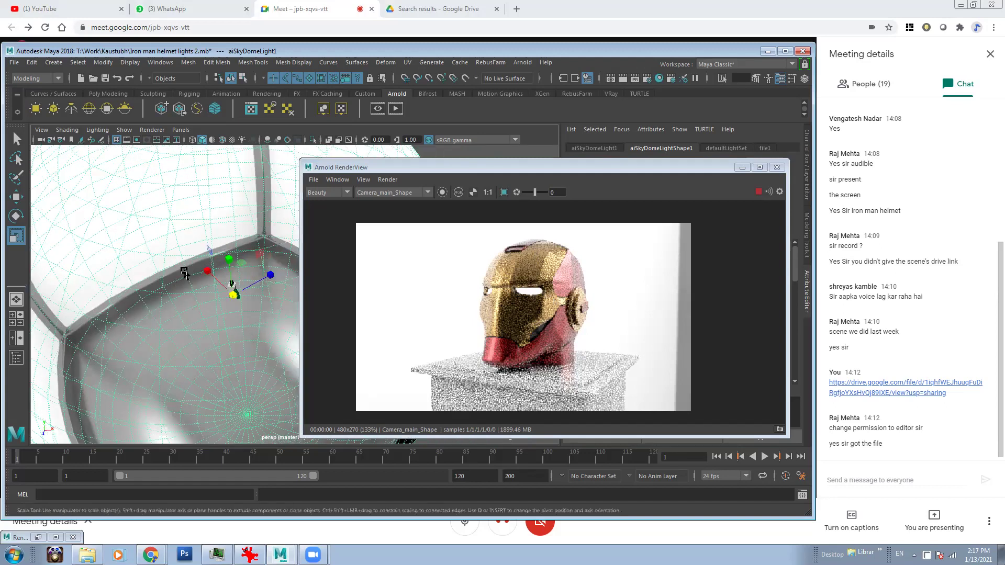
middle_drag(203, 273, 110, 295)
alt+drag(198, 285, 228, 220)
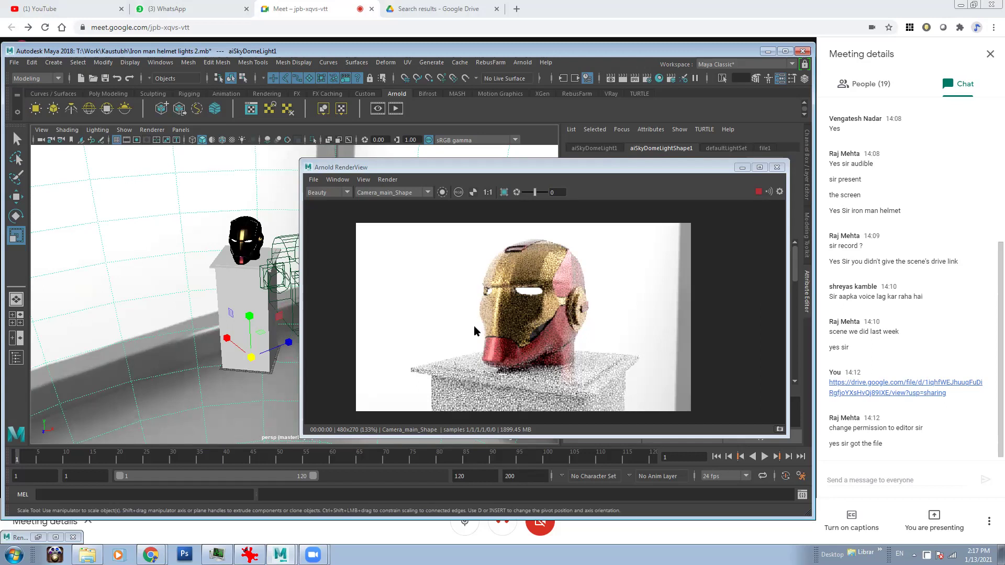
scroll(212, 242, down, 10)
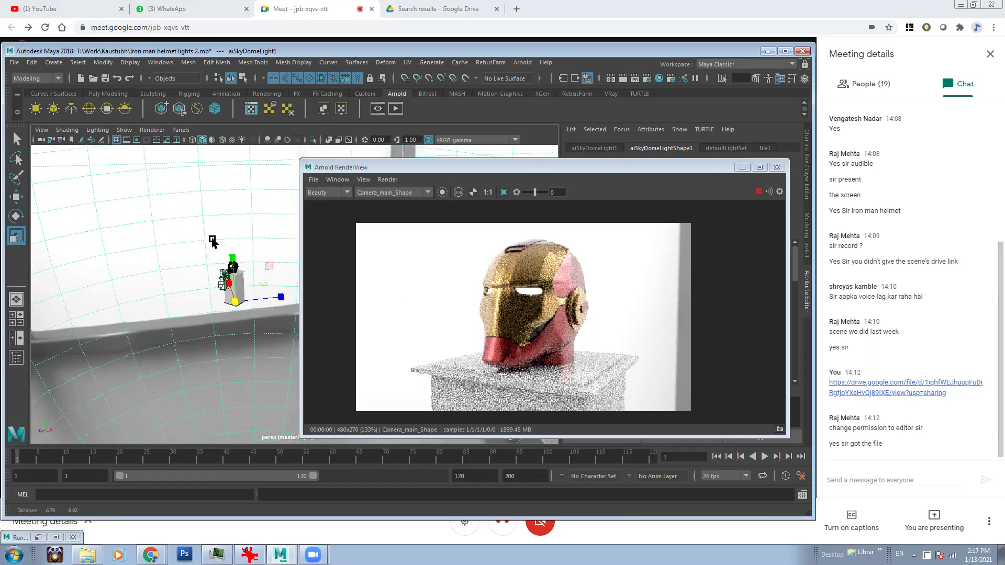
scroll(212, 242, up, 3)
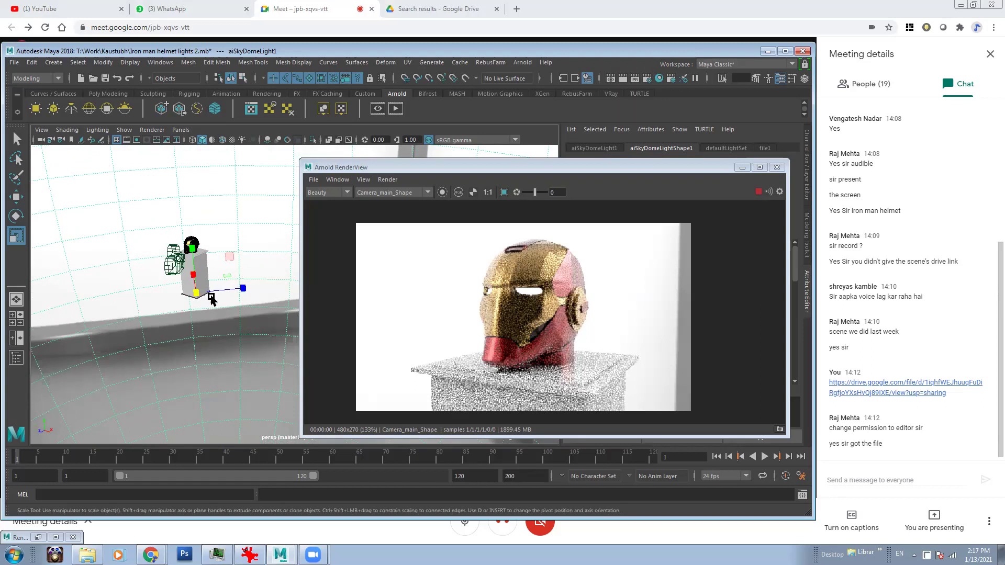
Rotate the SkyDome light back and forth around its vertical axis to shift the reflections and background in the helmet render.
alt+drag(224, 244, 262, 278)
key(e)
drag(272, 321, 238, 321)
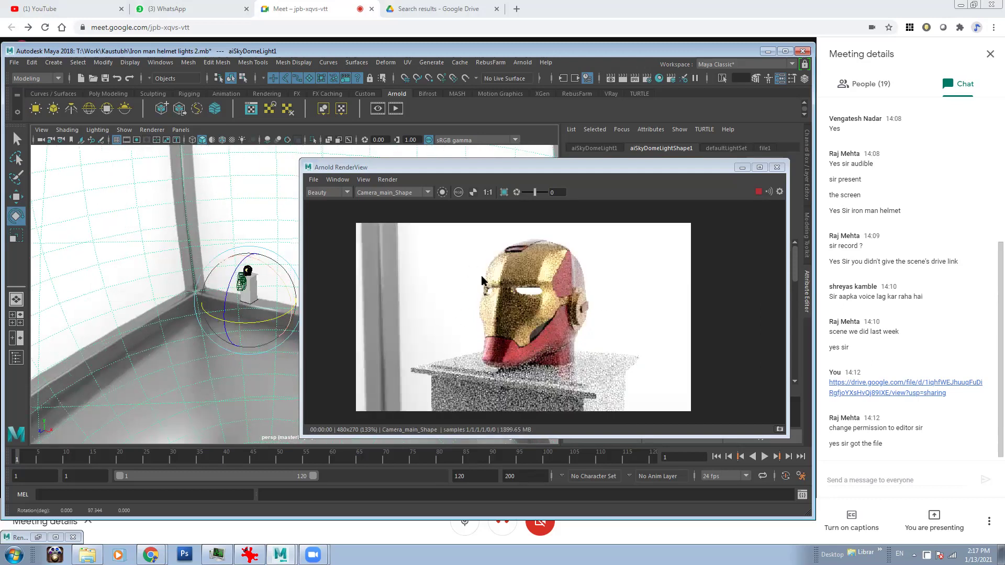
drag(276, 314, 308, 323)
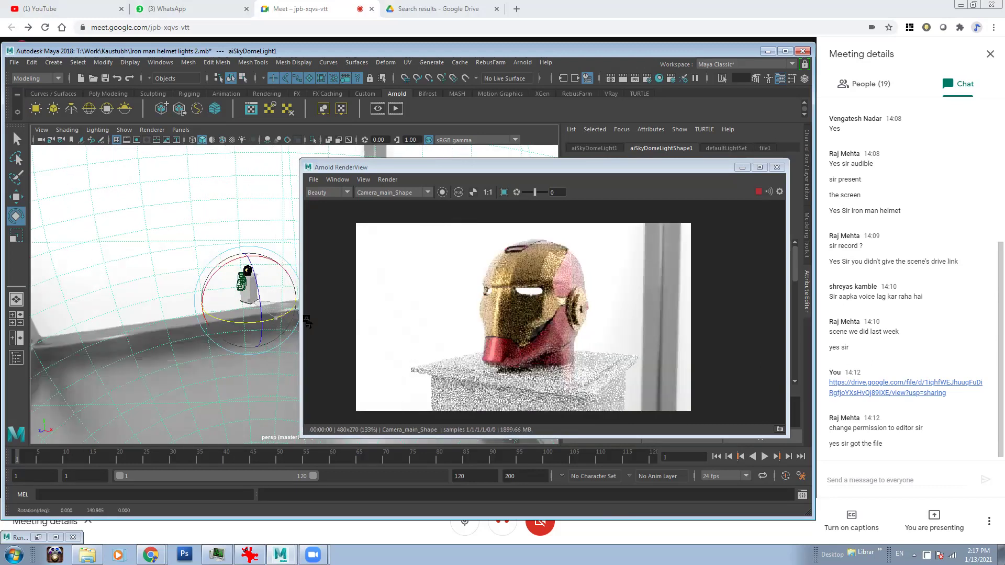
drag(236, 322, 262, 320)
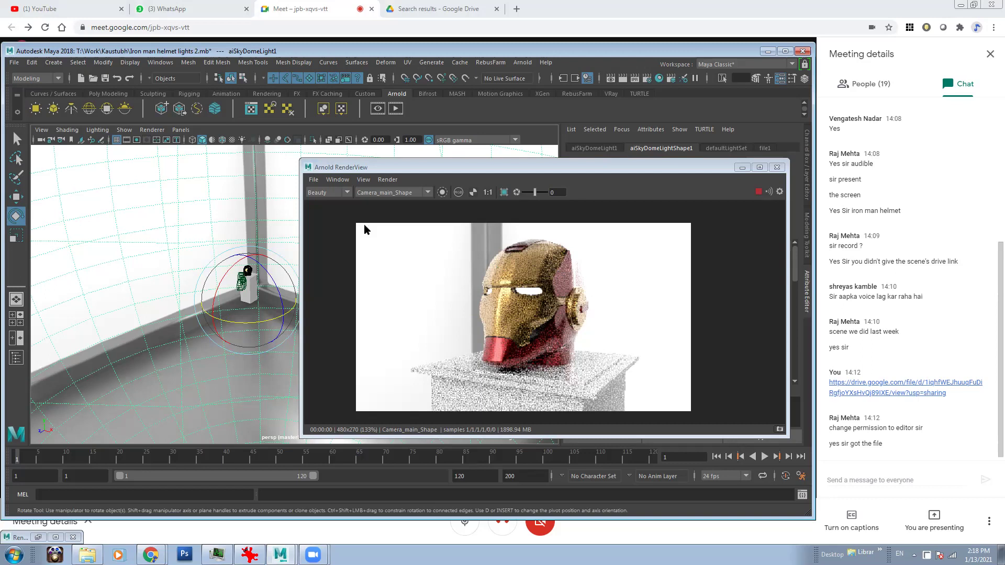
Rotate the SkyDome light to about 113 degrees around its vertical axis, keeping the dark frame out of the render background.
drag(261, 323, 236, 314)
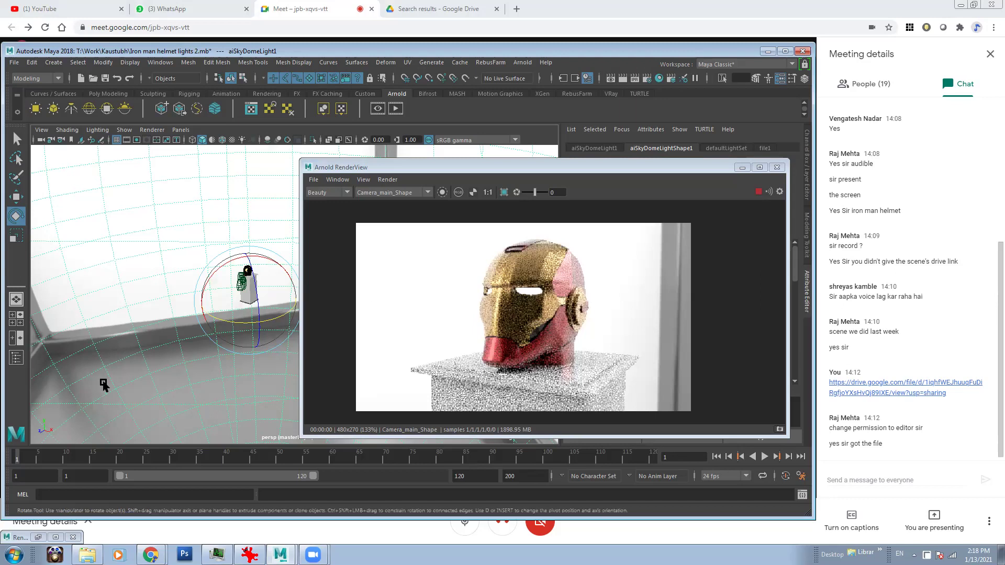
drag(239, 323, 217, 322)
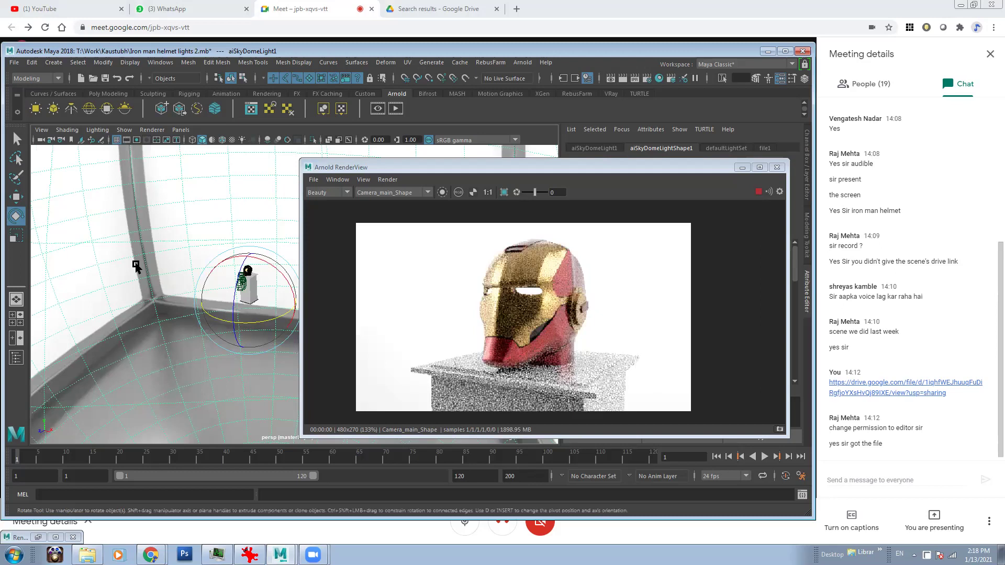
drag(613, 169, 546, 164)
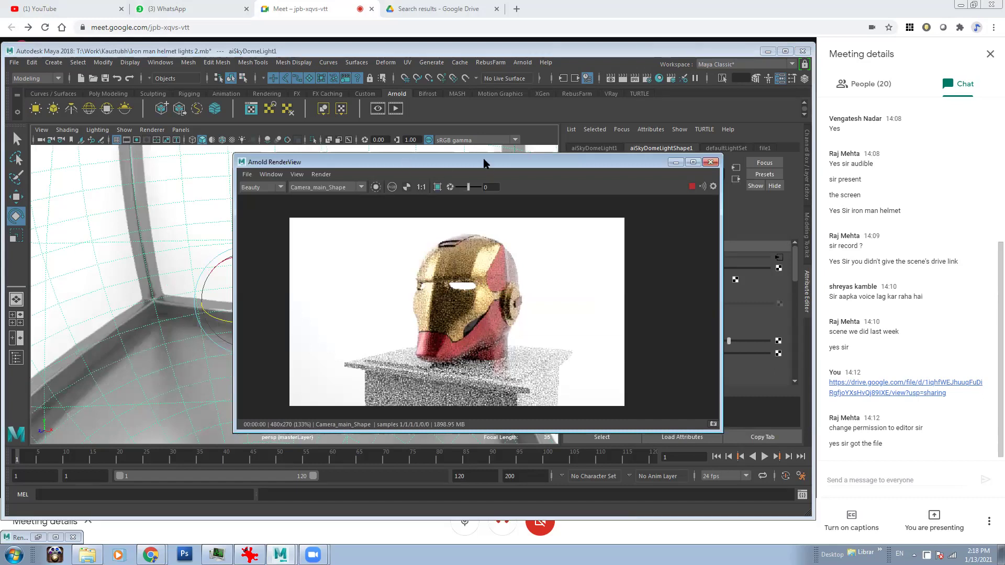
drag(489, 167, 555, 182)
drag(278, 320, 260, 320)
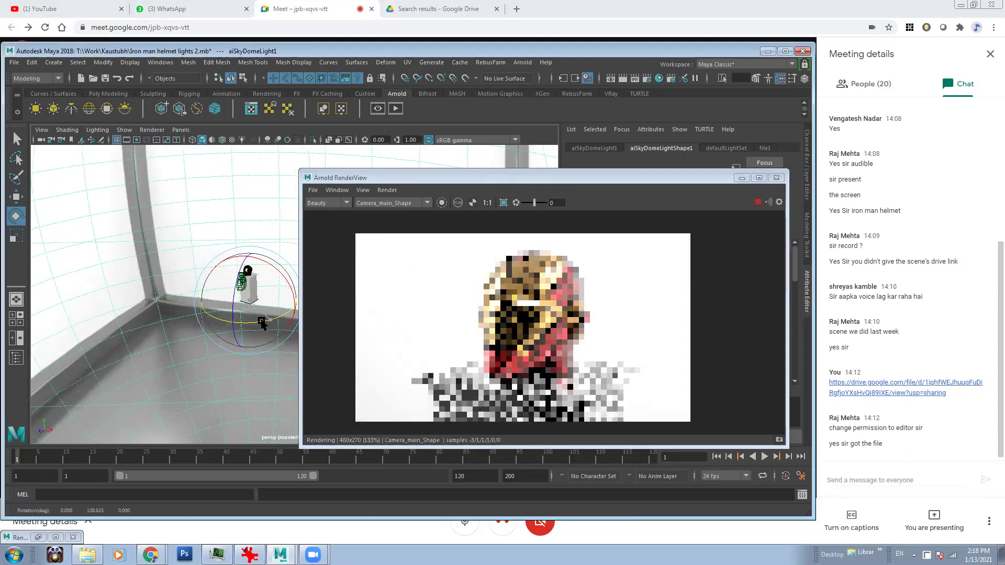
drag(260, 320, 281, 315)
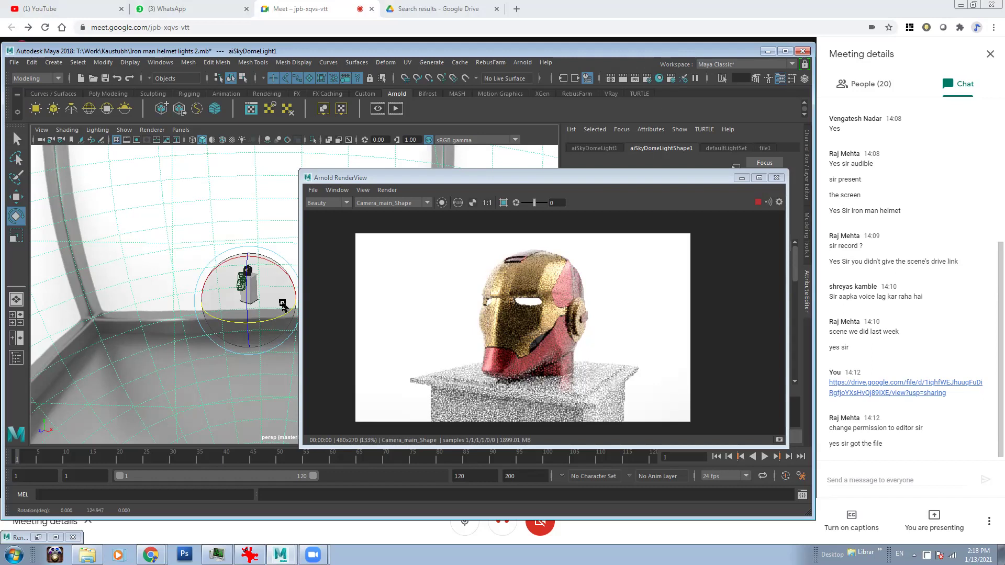
drag(280, 294, 264, 323)
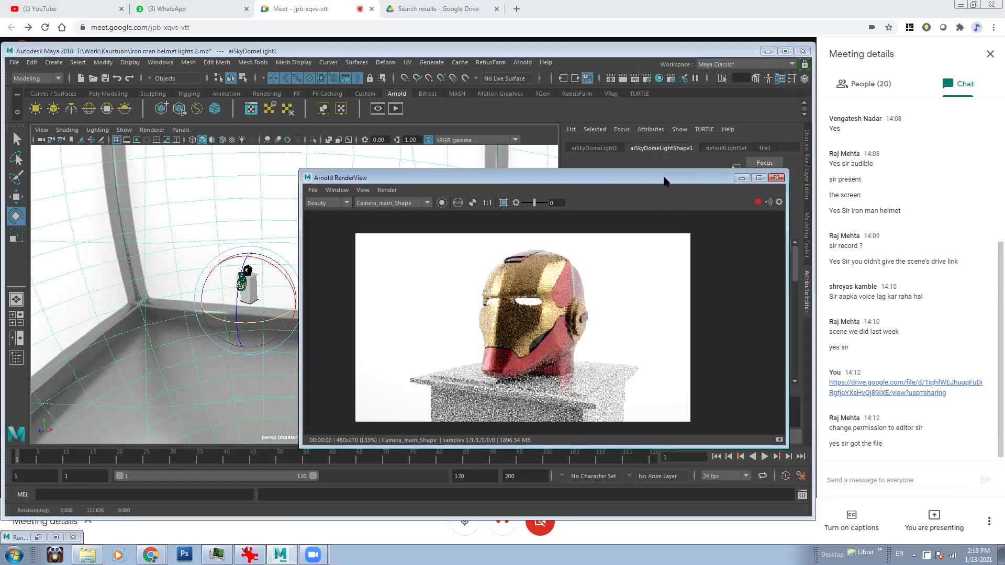
Lower the SkyDome light's intensity through 0.5 and 0.25, settling on 0.35, and set its Camera visibility to 0.
drag(673, 176, 459, 200)
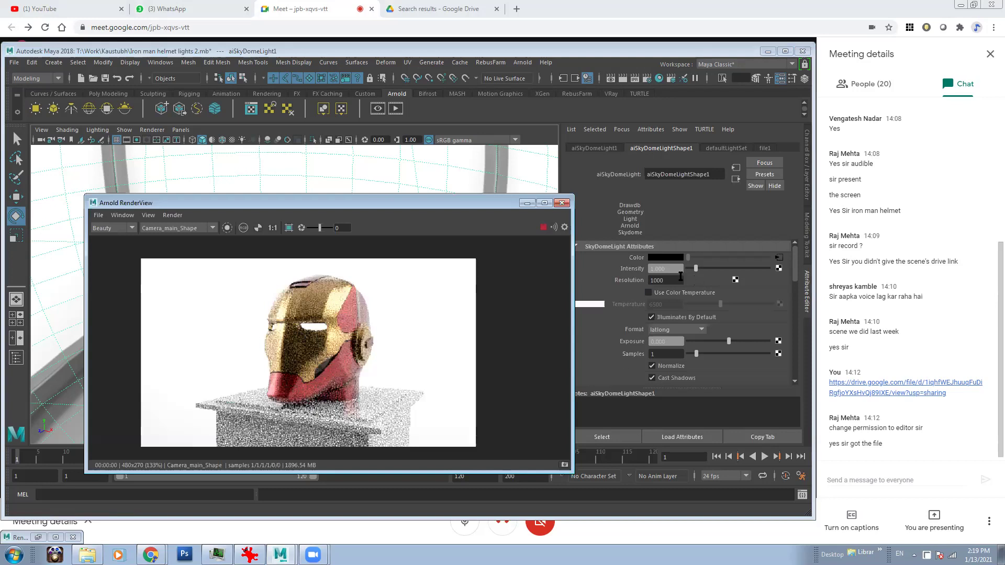
click(665, 341)
click(665, 268)
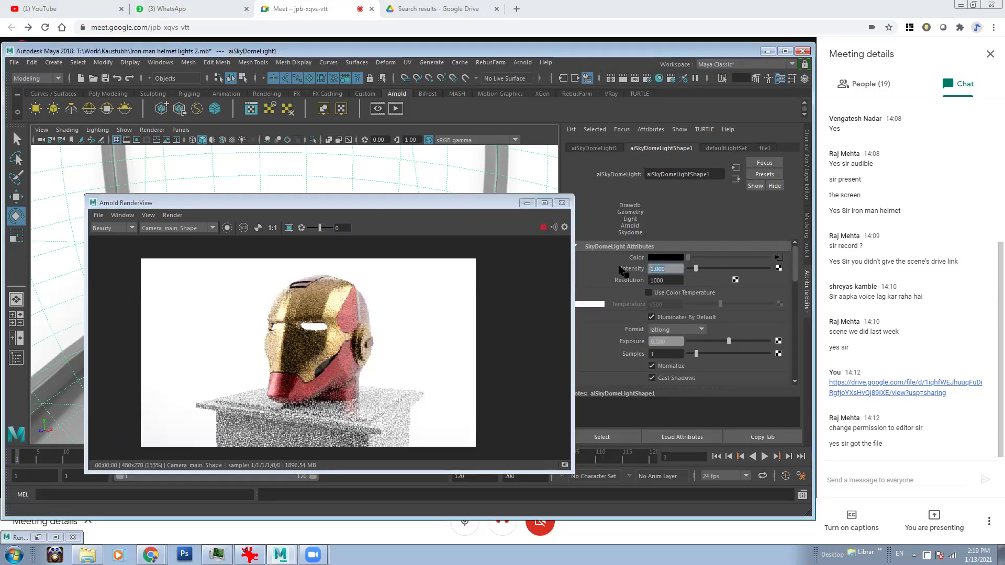
text(.5)
key(Return)
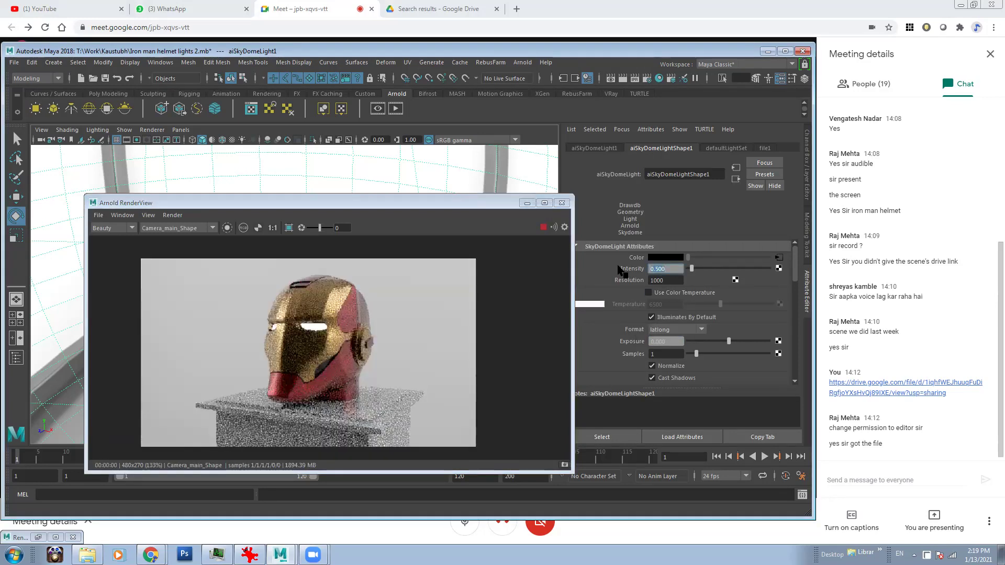
text(.25)
key(Return)
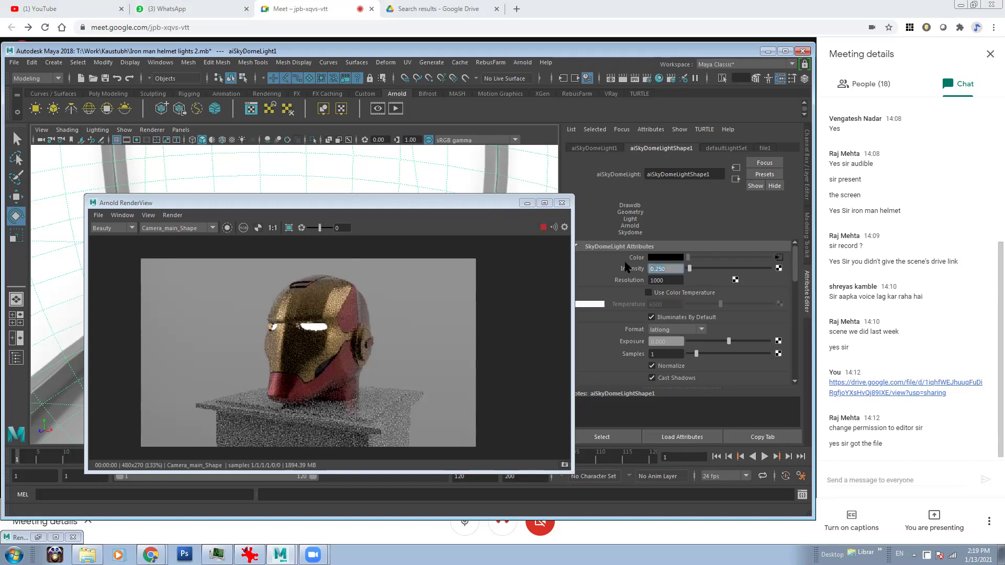
text(1)
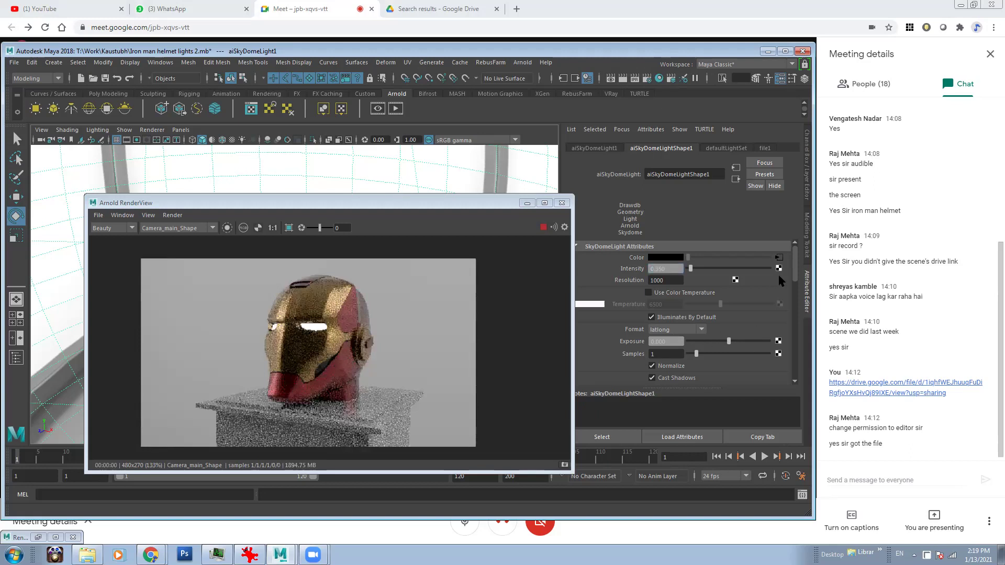
drag(795, 279, 610, 298)
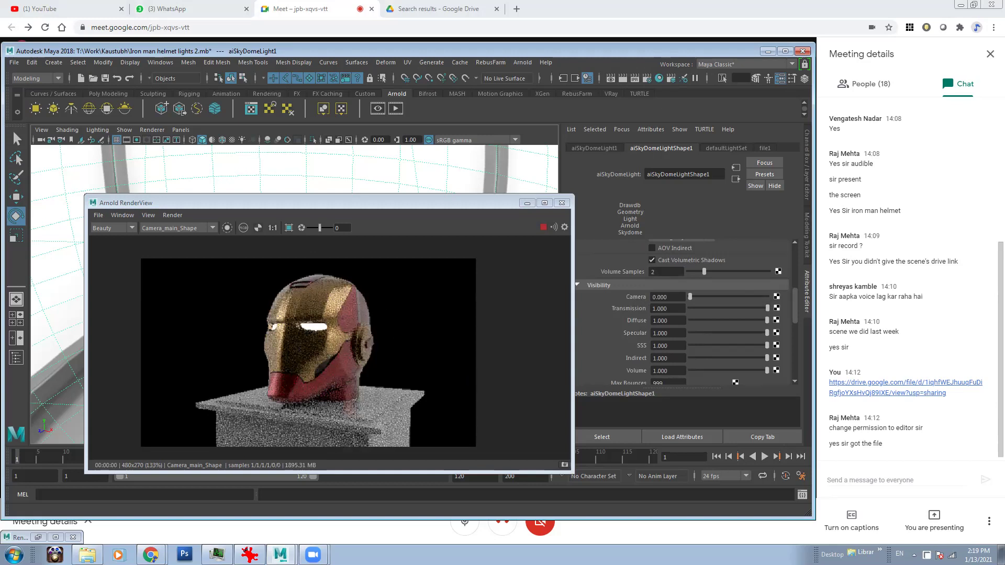
scroll(312, 314, down, 1)
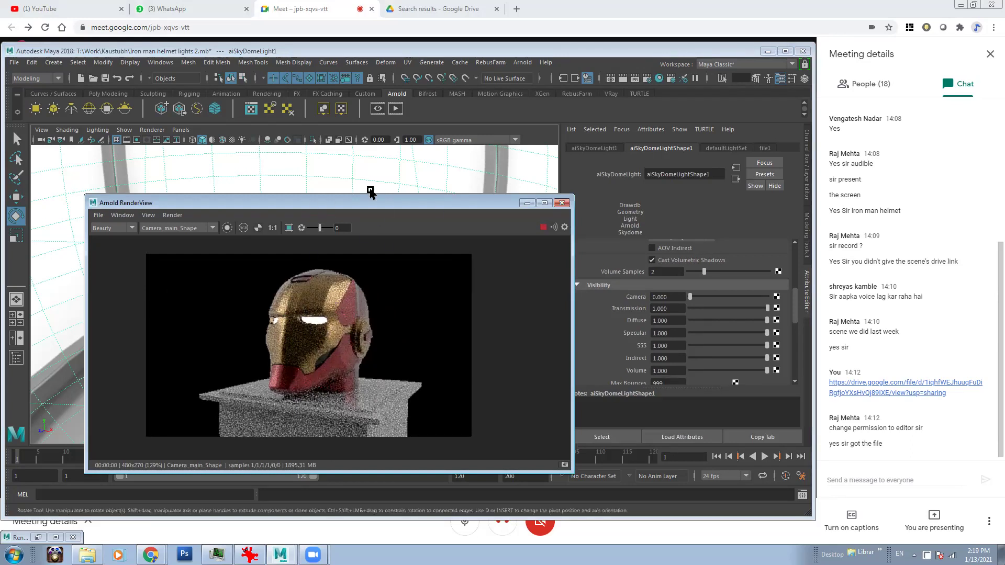
Switch the perspective view to wireframe display with nothing selected and frame the helmet and pedestal.
drag(374, 203, 582, 205)
alt+drag(211, 280, 218, 331)
key(4)
click(236, 320)
alt+middle_drag(142, 283, 248, 283)
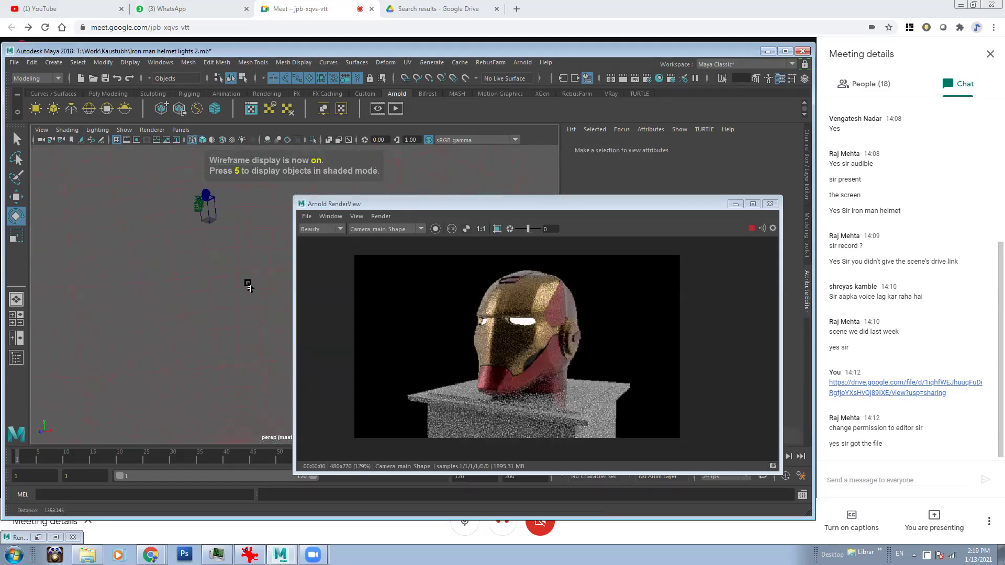
scroll(255, 281, up, 2)
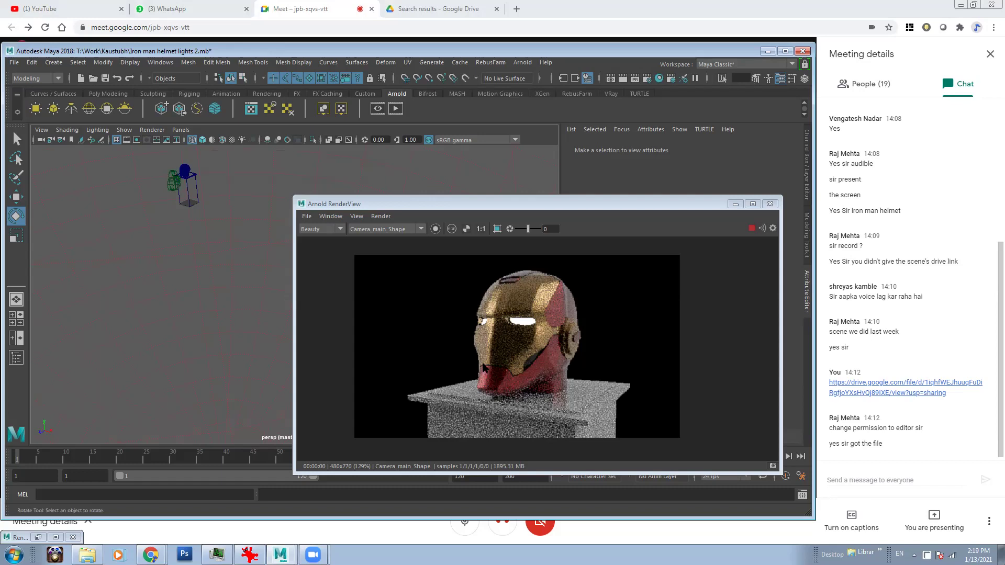
alt+middle_drag(220, 223, 212, 265)
scroll(215, 268, up, 2)
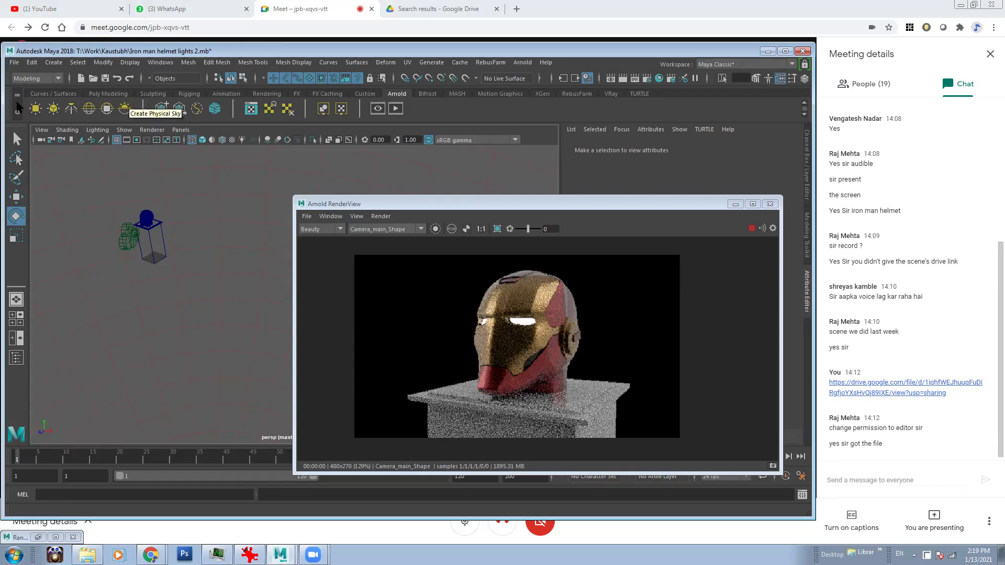
Create an Arnold area light, enlarge it uniformly, and rotate it to about -75 degrees around its vertical axis.
click(36, 108)
key(w)
key(e)
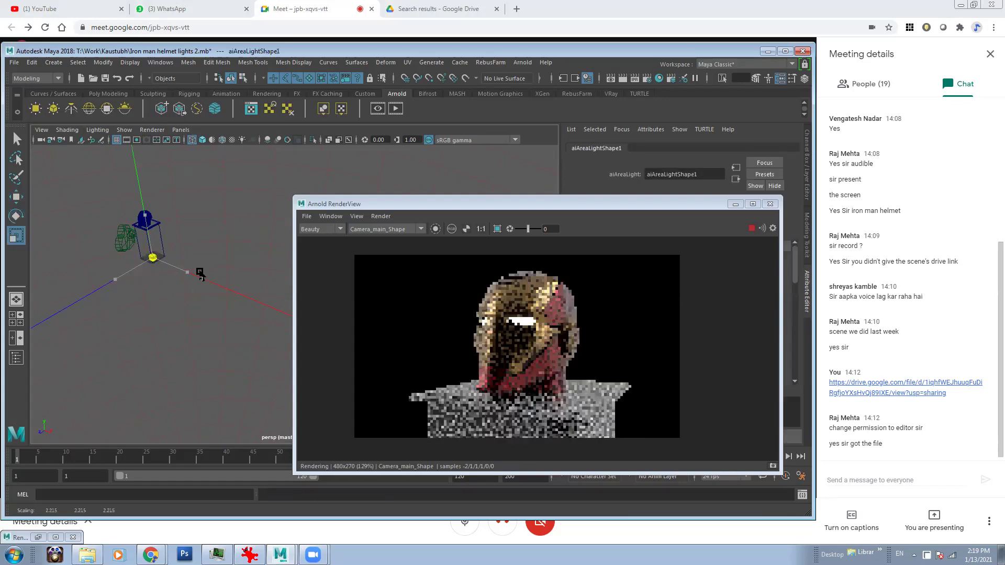
drag(149, 277, 112, 280)
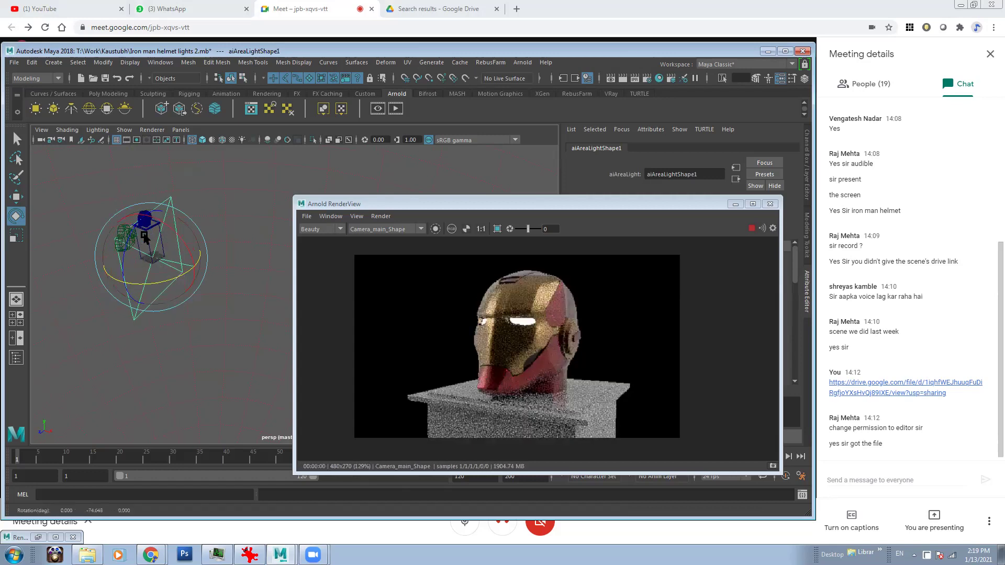
Raise the area light above the helmet and rotate it to aim at the helmet.
key(w)
drag(146, 210, 134, 144)
key(e)
alt+middle_drag(145, 204, 171, 230)
drag(193, 211, 210, 208)
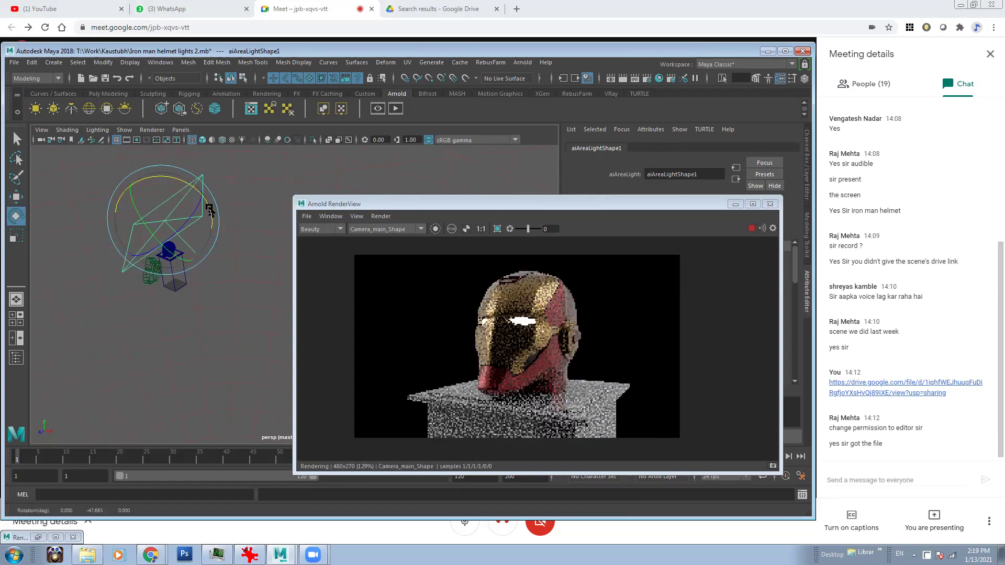
alt+middle_drag(200, 216, 203, 222)
key(w)
mouse_move(194, 229)
mouse_down()
mouse_move(175, 246)
mouse_move(157, 230)
mouse_move(182, 238)
mouse_move(190, 222)
mouse_up()
Raise the area light's exposure, testing 10, 50 and 20 before settling on 15.
drag(668, 202, 443, 195)
click(676, 281)
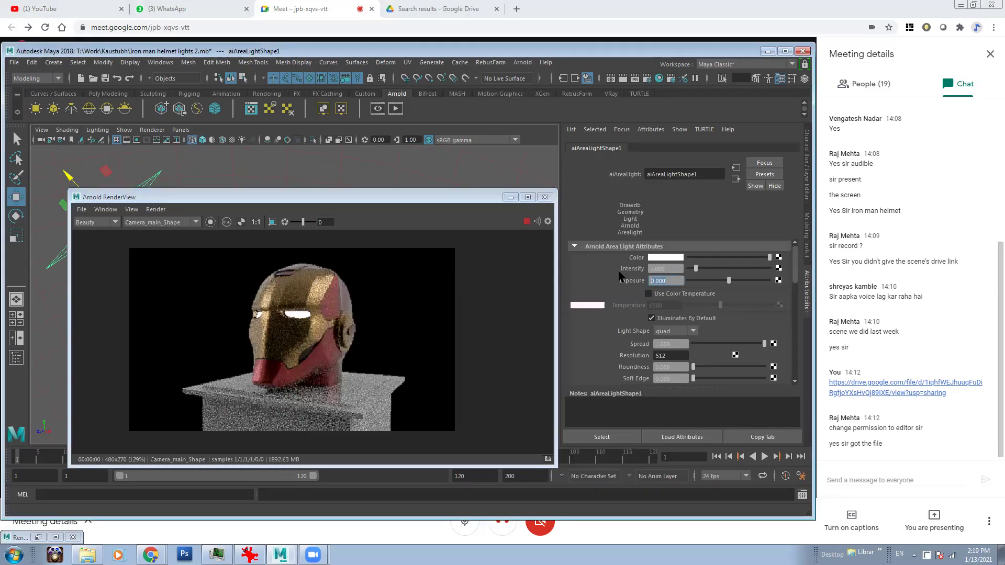
text(10)
key(Return)
text(50)
key(Return)
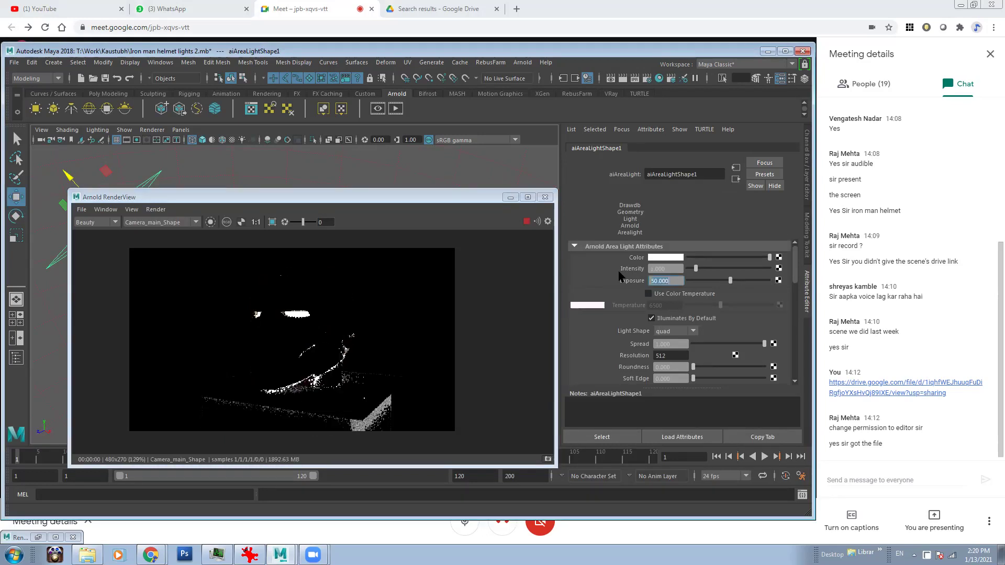
text(1)
key(Return)
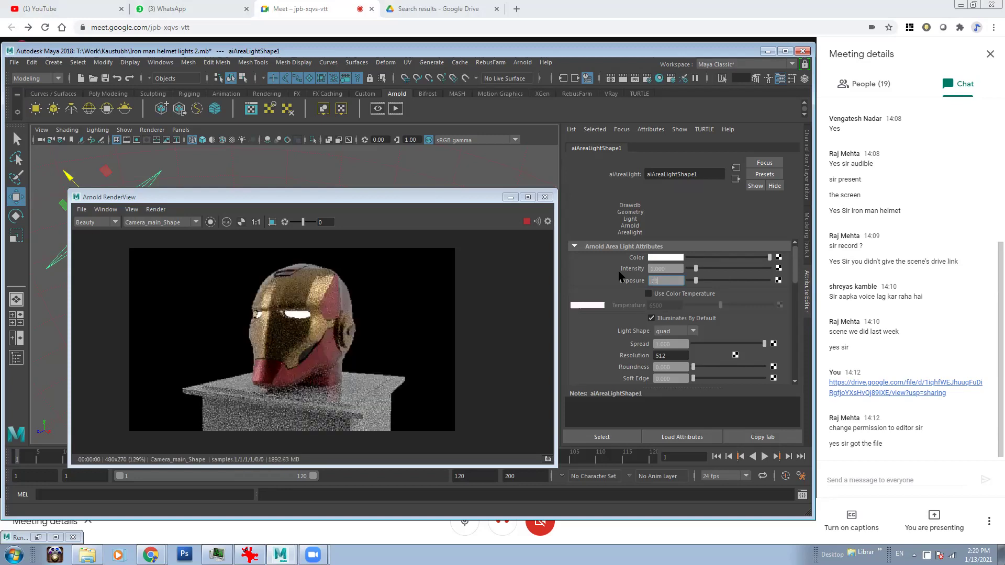
key(Return)
text(2)
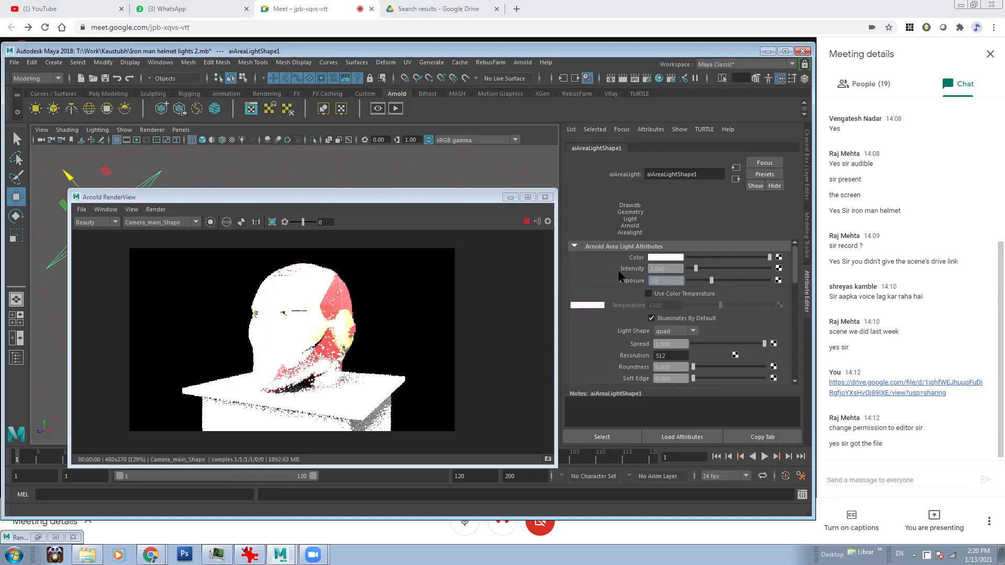
text(0)
key(Return)
text(15)
key(Return)
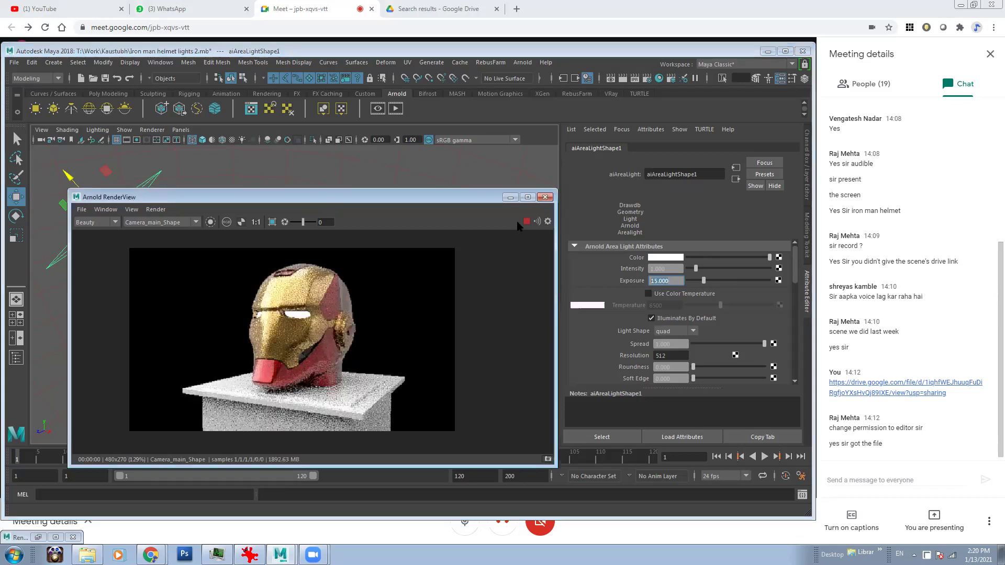
Scale the area light uniformly to about 34.9 and rotate it further toward the front of the helmet.
drag(326, 206, 518, 227)
alt+drag(175, 233, 31, 258)
key(r)
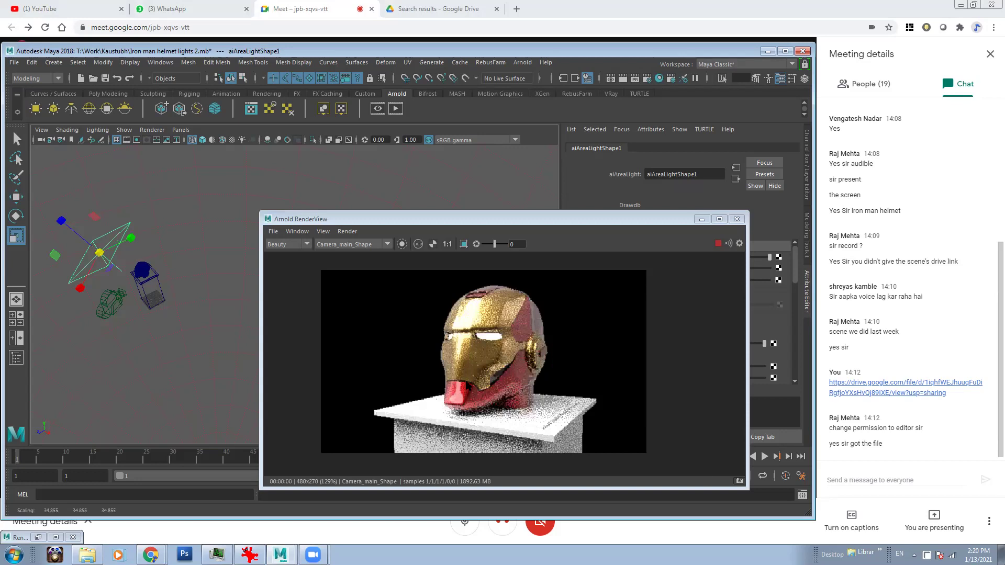
alt+middle_drag(198, 255, 212, 246)
key(e)
drag(135, 225, 126, 246)
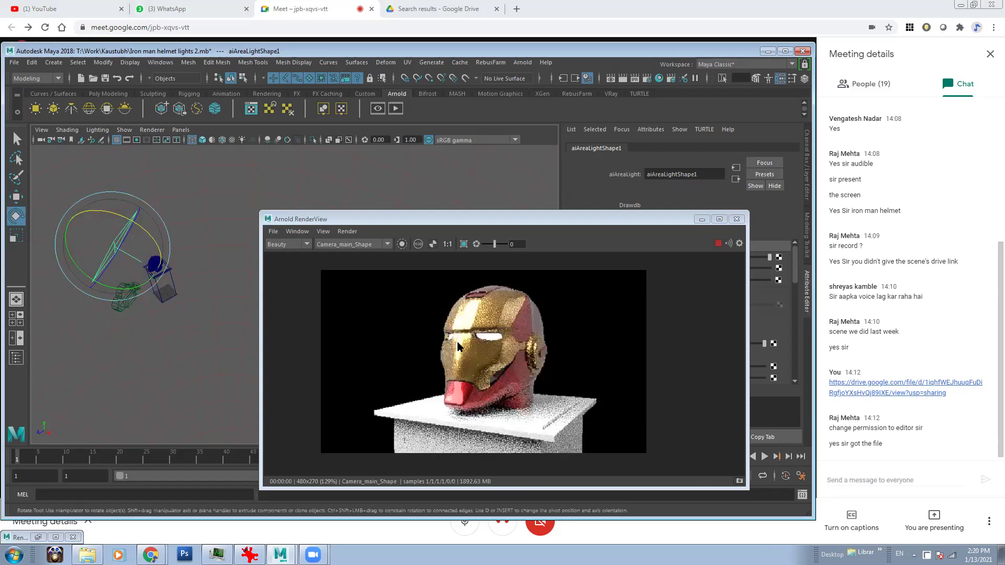
Scale the area light down uniformly to harden its highlights and shadows on the helmet.
drag(621, 221, 541, 193)
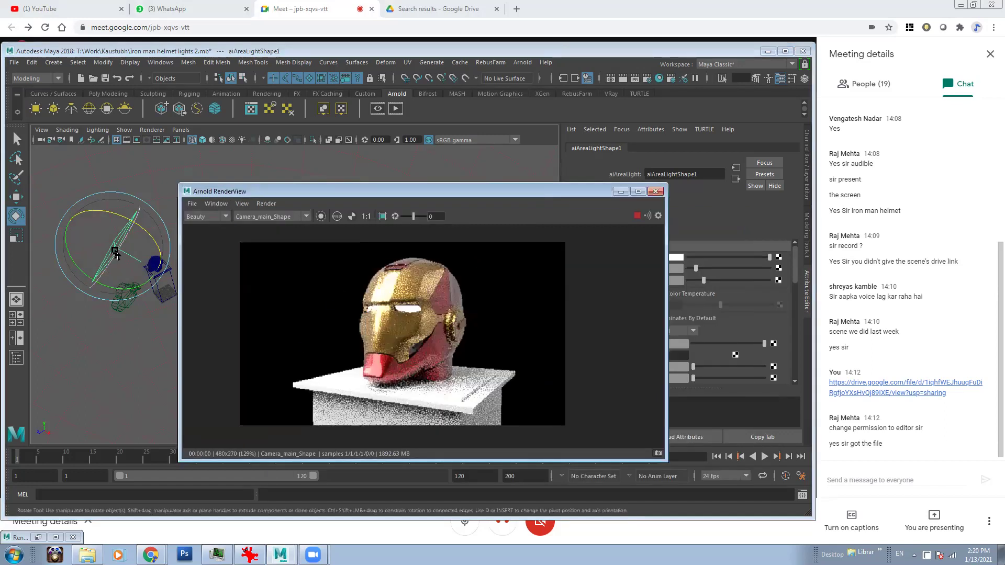
key(r)
drag(115, 246, 133, 252)
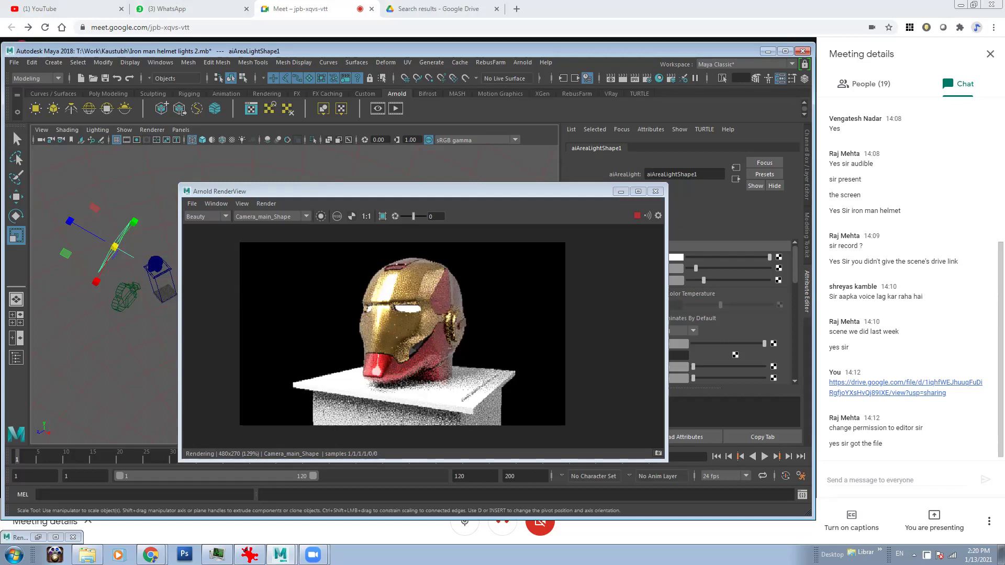
Reduce the area light's Spread to 0.25 and further to 0.1.
drag(466, 194, 395, 182)
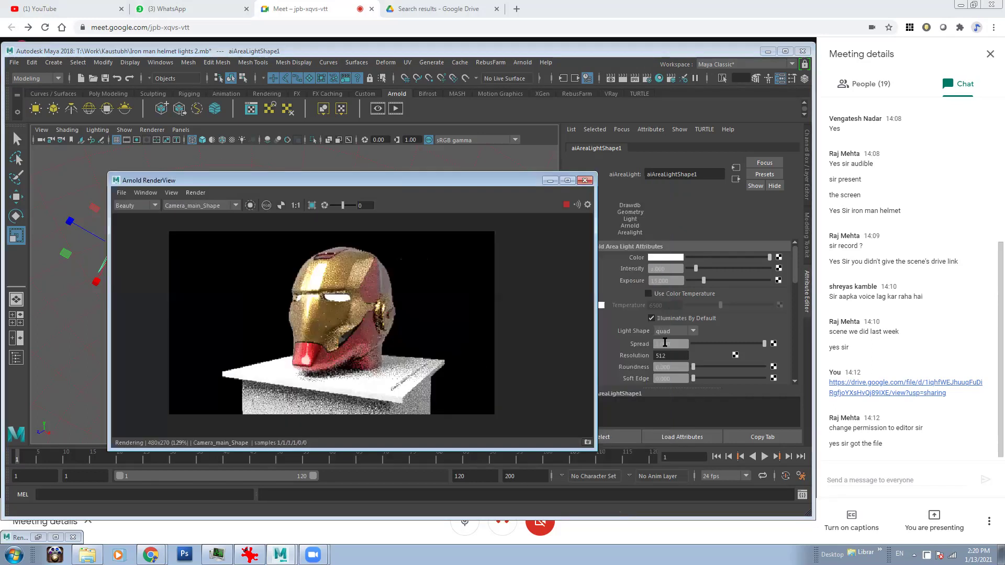
click(658, 344)
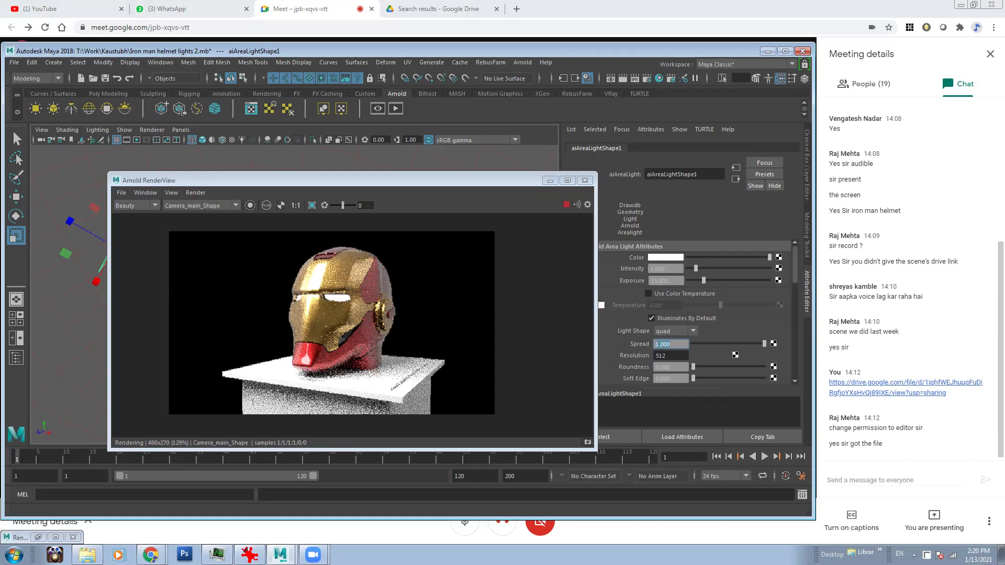
text(0.25)
key(Return)
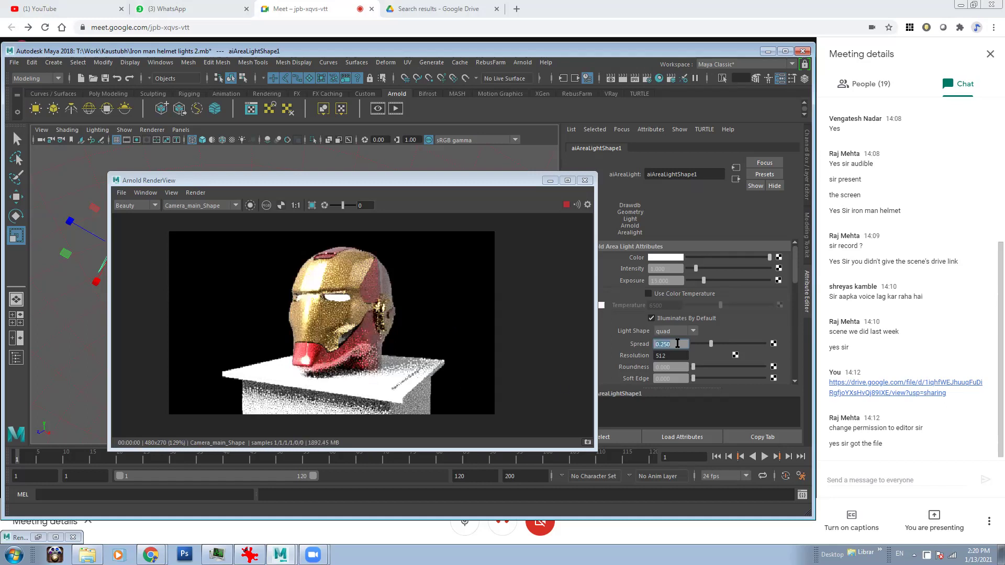
text(0.1)
key(Return)
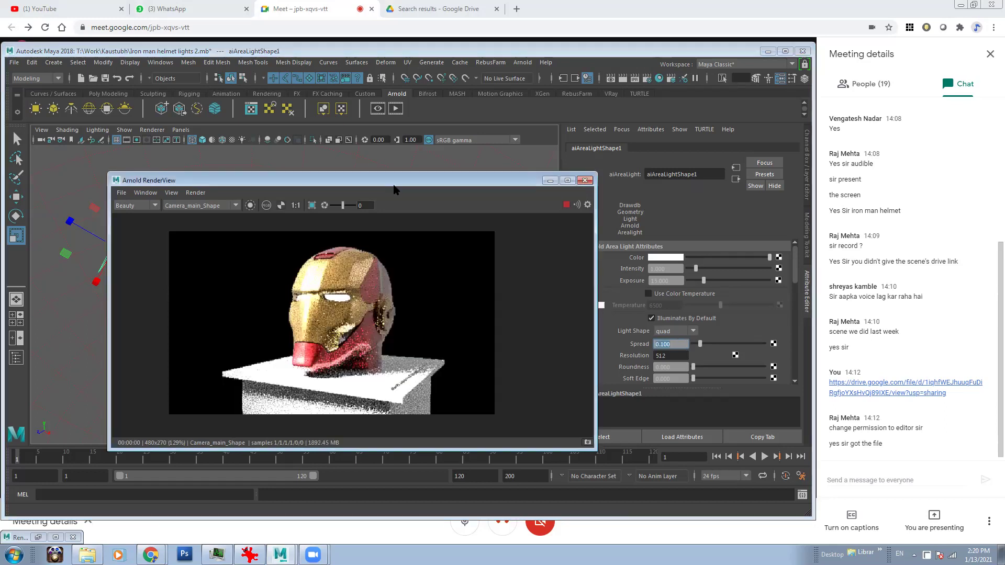
Set the area light's Roundness to 1 and back down to 0.5, and its Soft Edge to 0.5.
drag(390, 180, 482, 216)
middle_drag(148, 255, 224, 255)
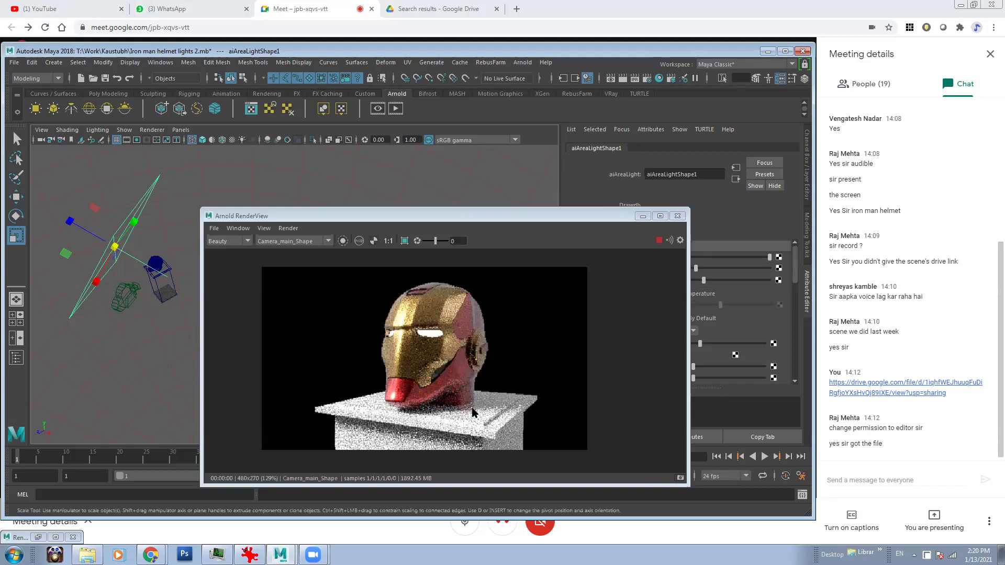
drag(578, 218, 503, 211)
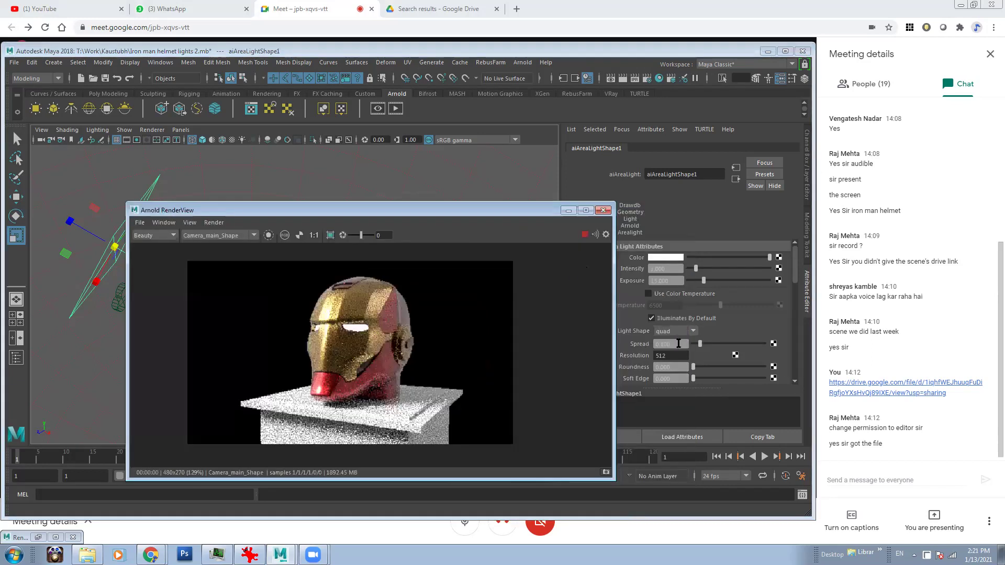
drag(674, 344, 659, 342)
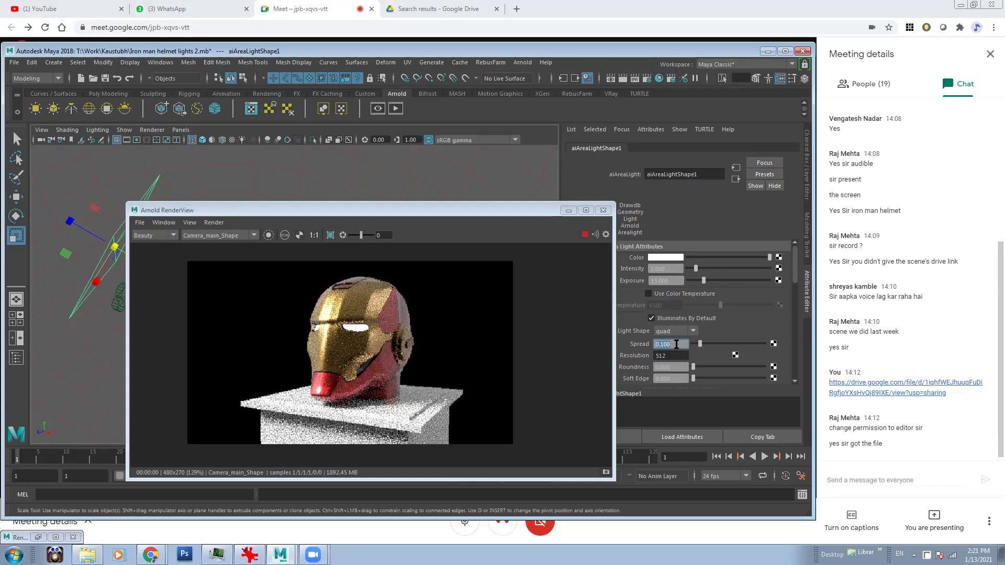
click(679, 371)
text(1)
key(Return)
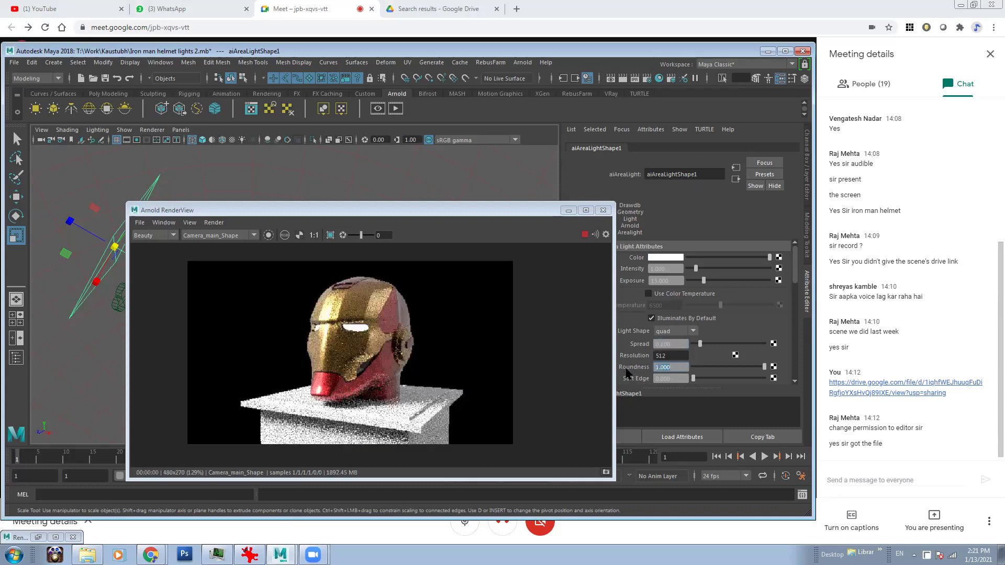
text(0.5)
key(Return)
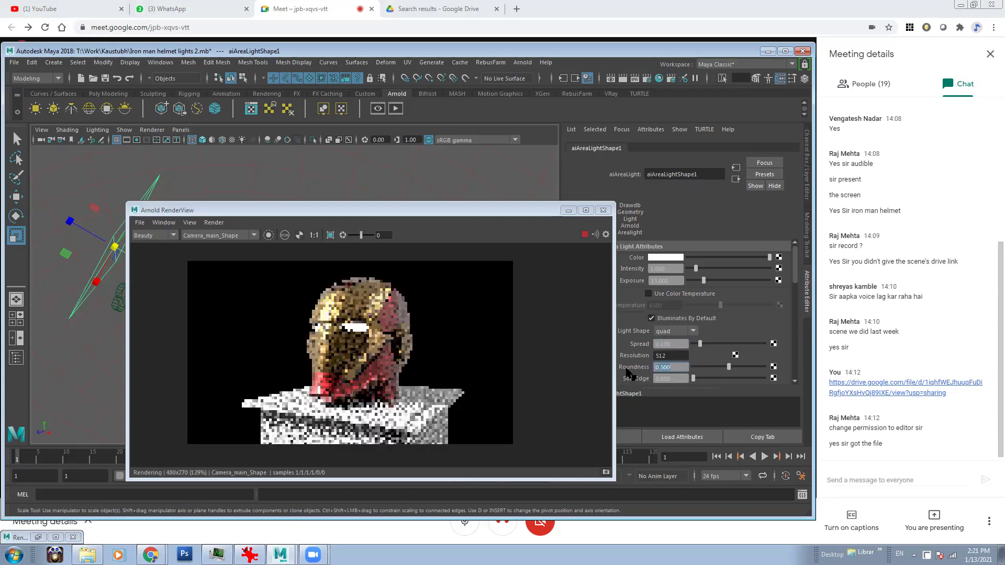
click(672, 377)
text(0.5)
key(Return)
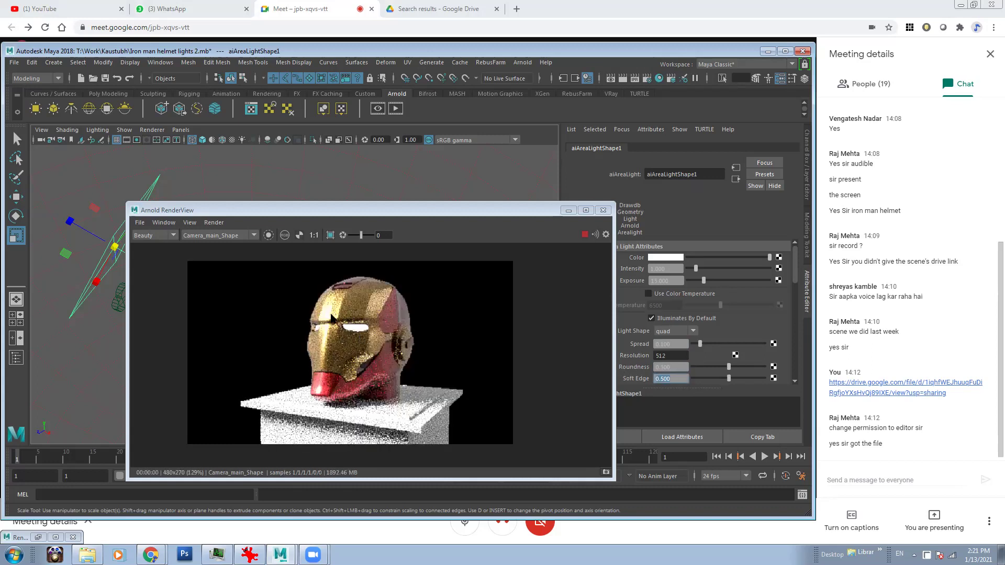
Set the area light's Intensity to 3 and its Exposure to 13.
click(668, 269)
text(3)
key(Return)
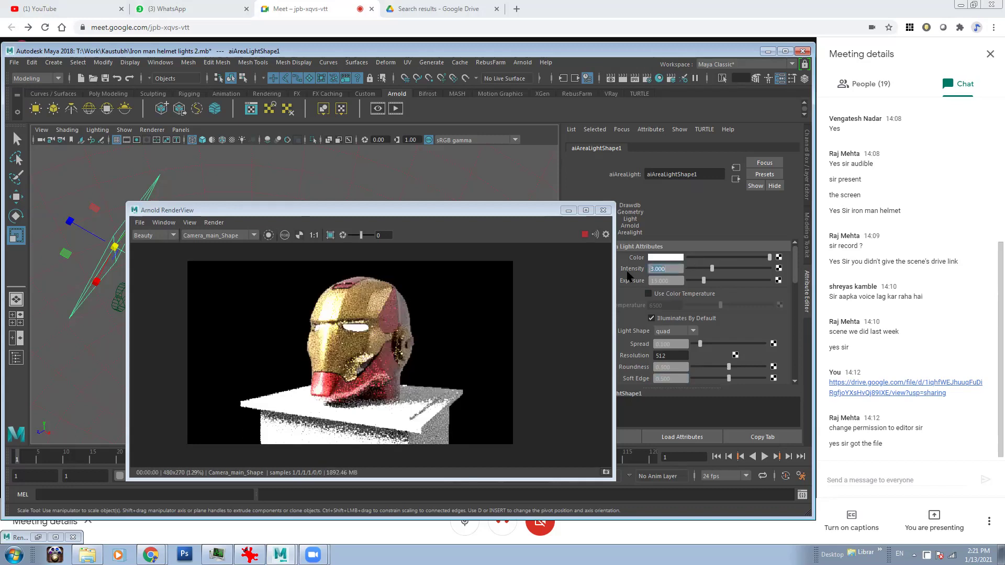
key(Tab)
text(1)
text(2)
key(Return)
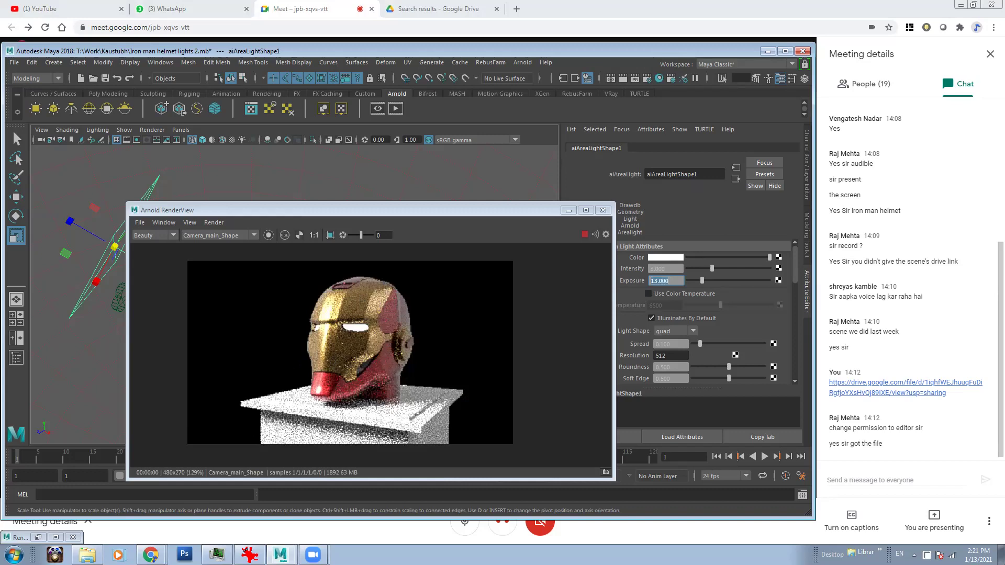
Tint the area light a warm pale orange with a hue of about 27.5 and a saturation of 0.788.
click(676, 259)
drag(629, 304, 643, 286)
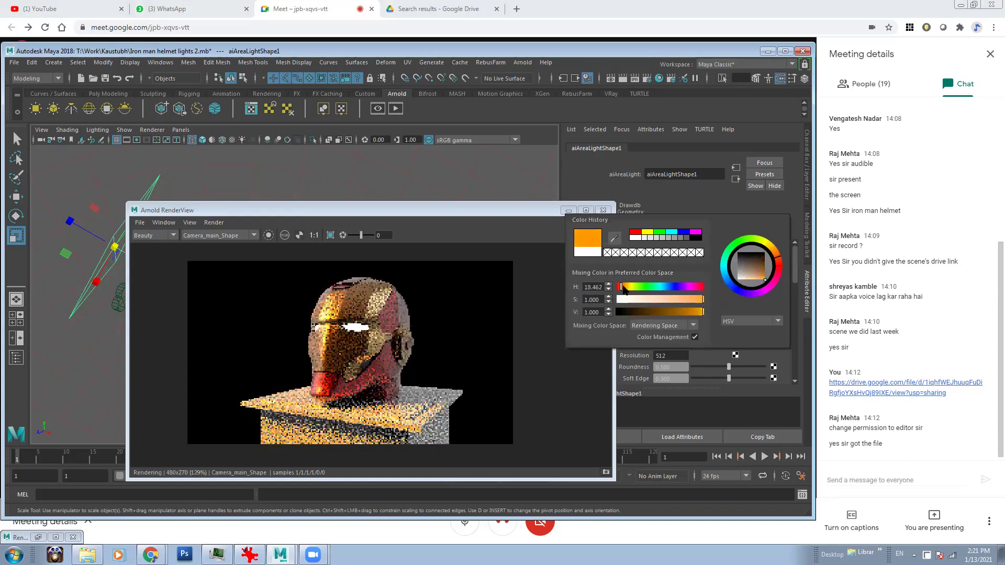
click(677, 260)
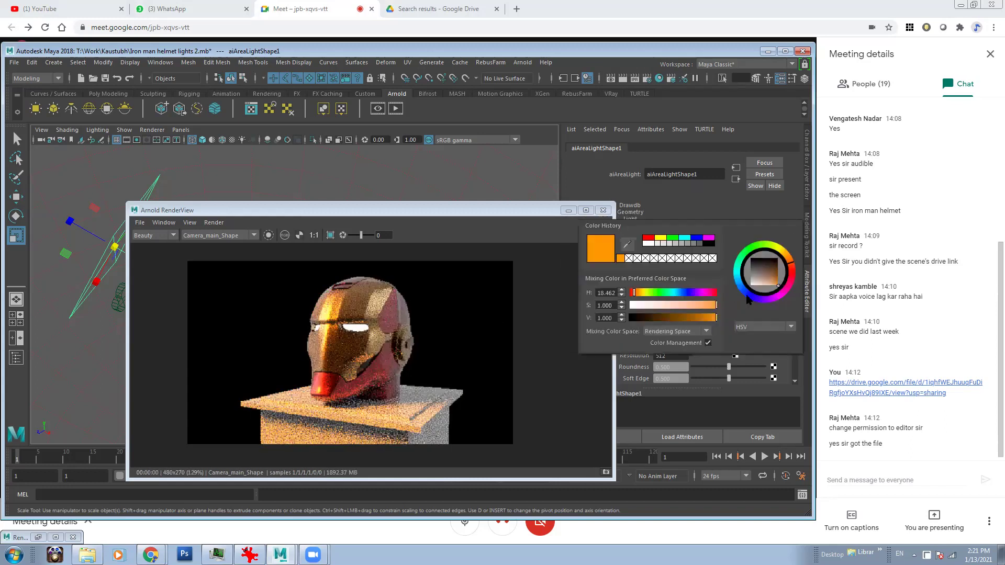
drag(701, 306, 696, 307)
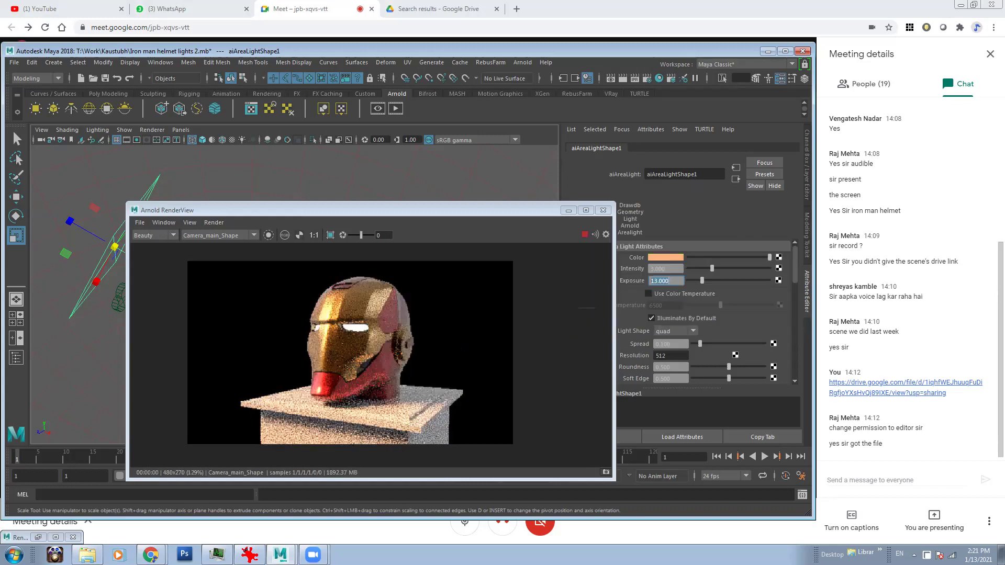
click(678, 260)
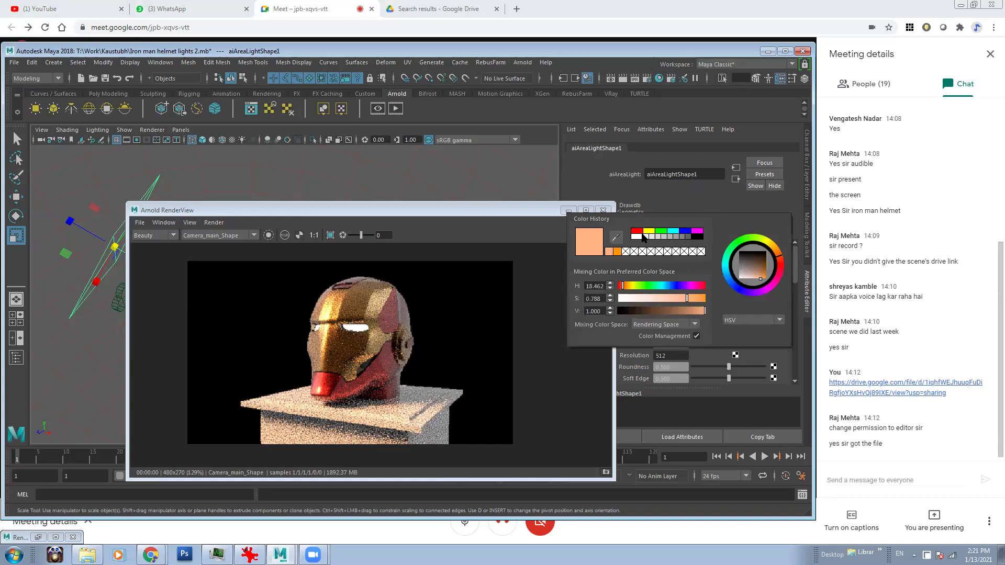
drag(778, 257, 780, 255)
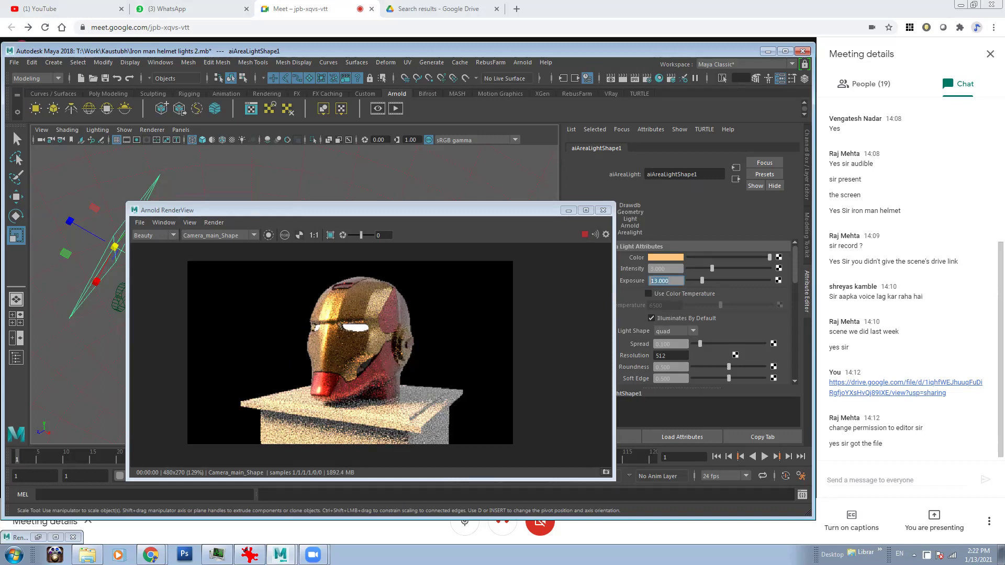
Move the warm area light slightly and rotate it to adjust its angle toward the helmet.
drag(383, 215, 470, 235)
key(w)
alt+drag(114, 217, 55, 208)
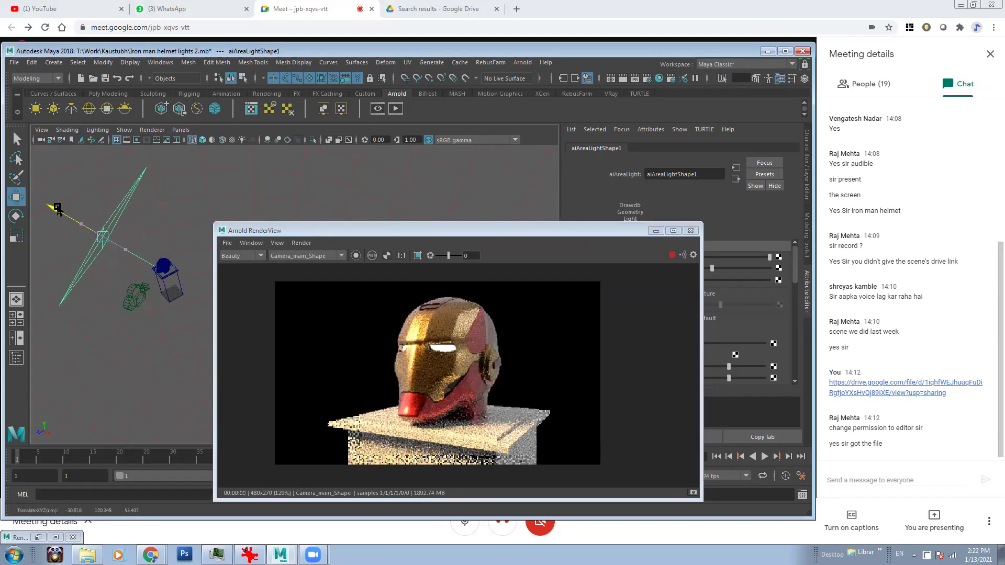
key(e)
drag(107, 264, 129, 279)
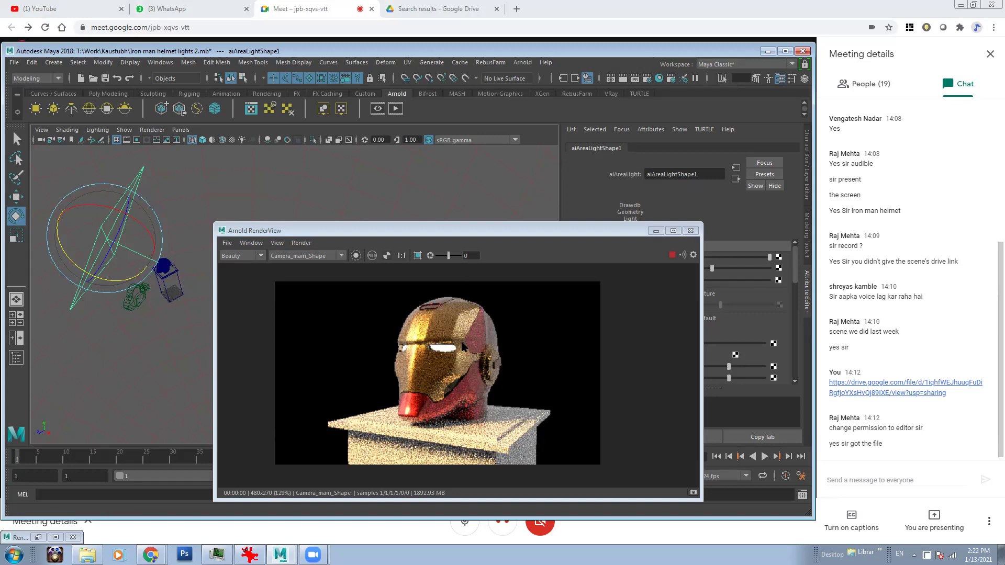
Duplicate the warm area light, then move and rotate the copy behind the helmet on the opposite side as a rim light.
click(132, 331)
click(116, 225)
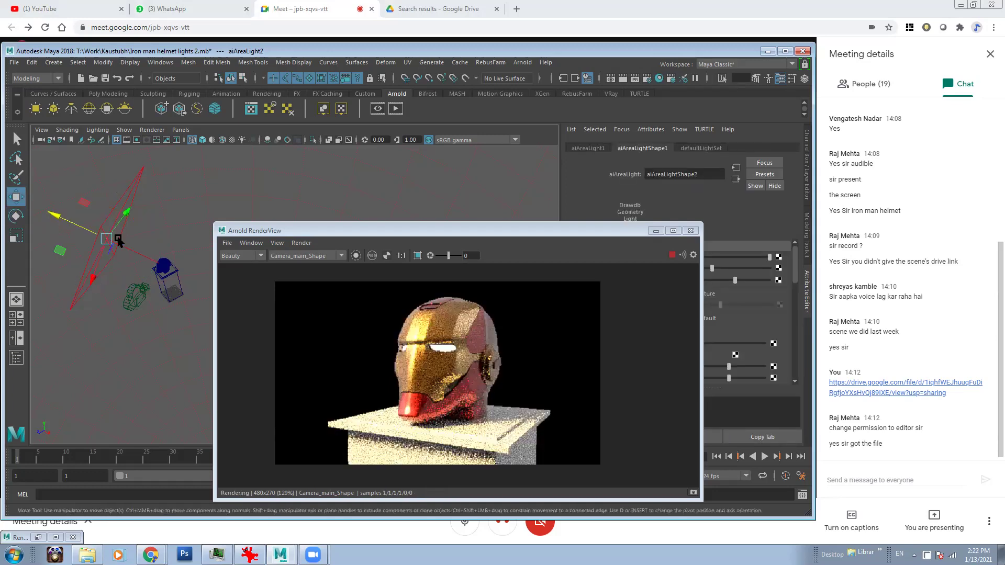
click(36, 109)
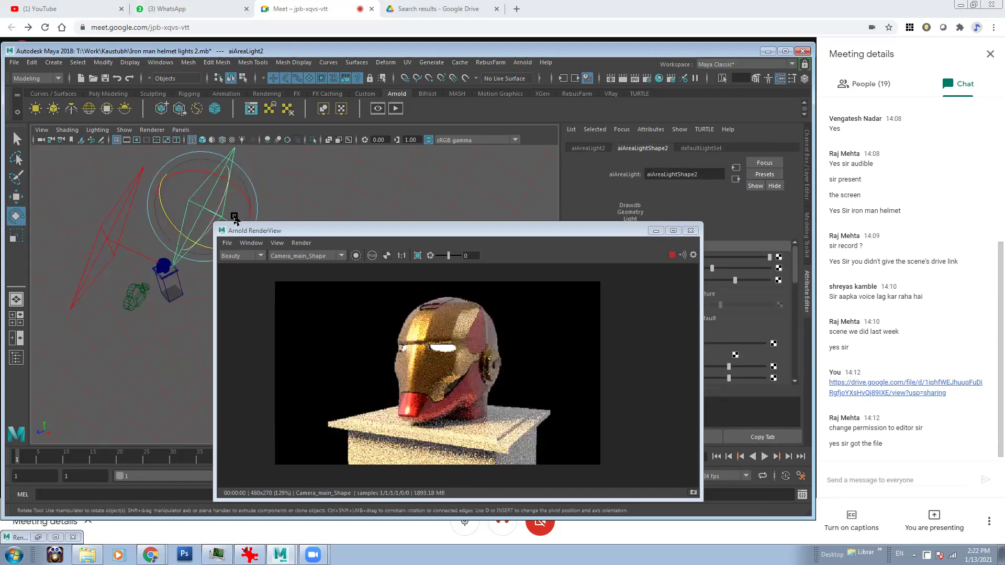
drag(373, 230, 437, 223)
drag(205, 248, 231, 152)
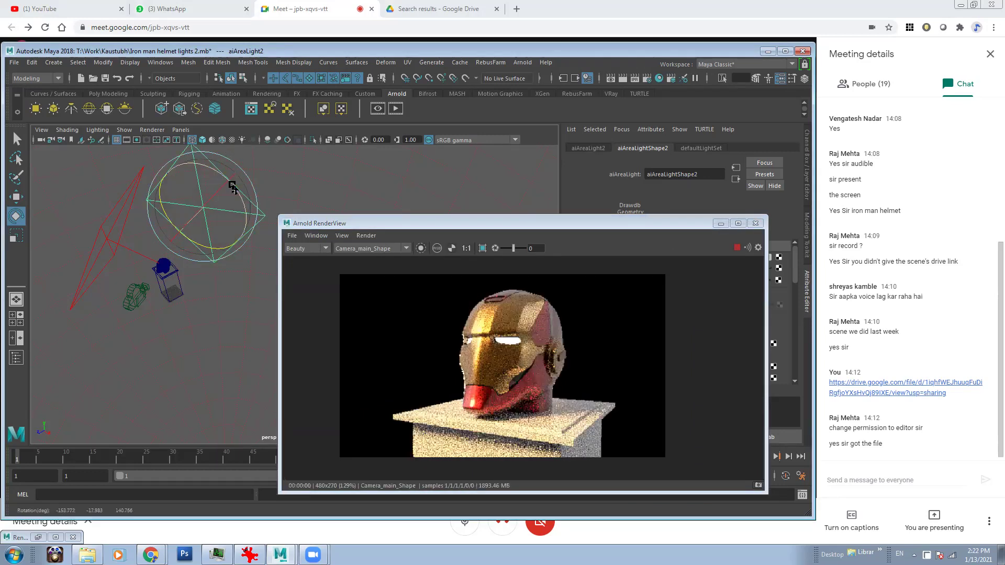
drag(243, 197, 179, 241)
key(w)
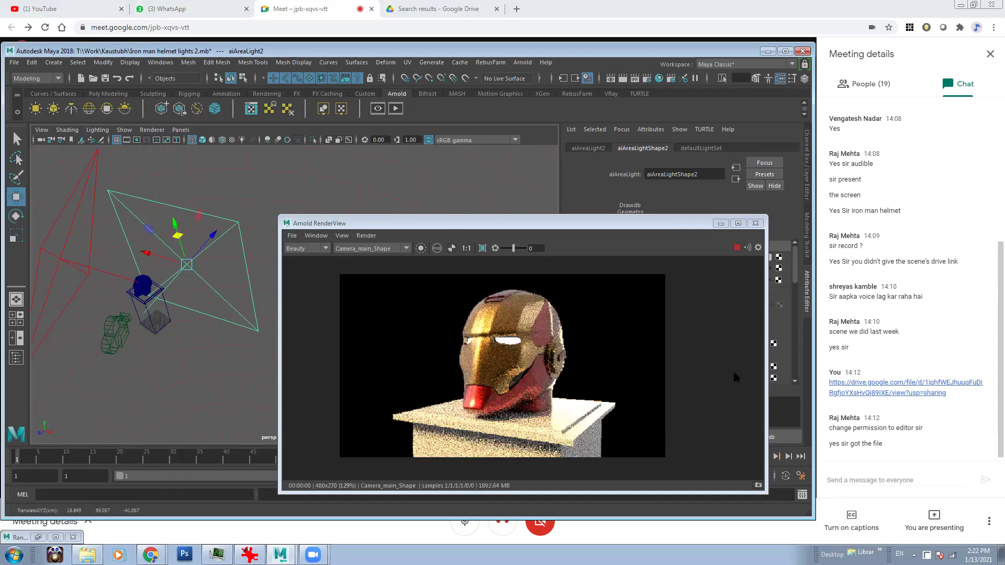
alt+drag(191, 299, 168, 303)
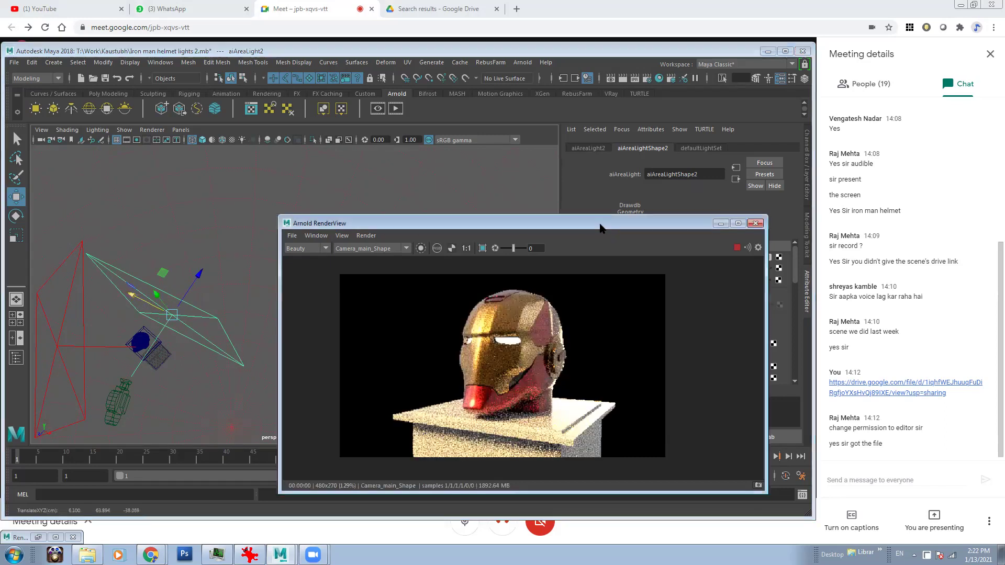
Change the duplicated area light's color to light blue with a hue of about 217.6.
drag(594, 227, 427, 173)
click(668, 258)
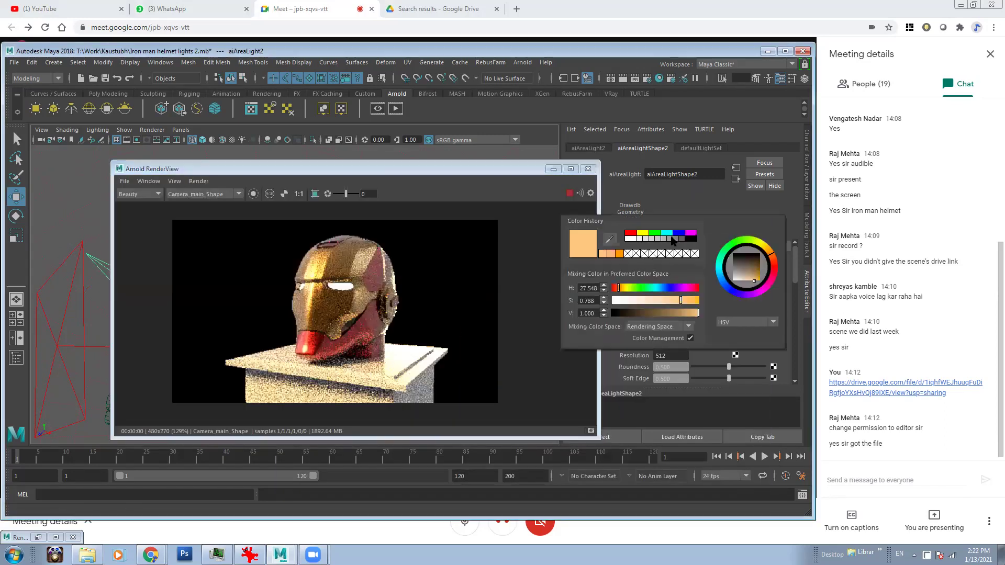
click(720, 279)
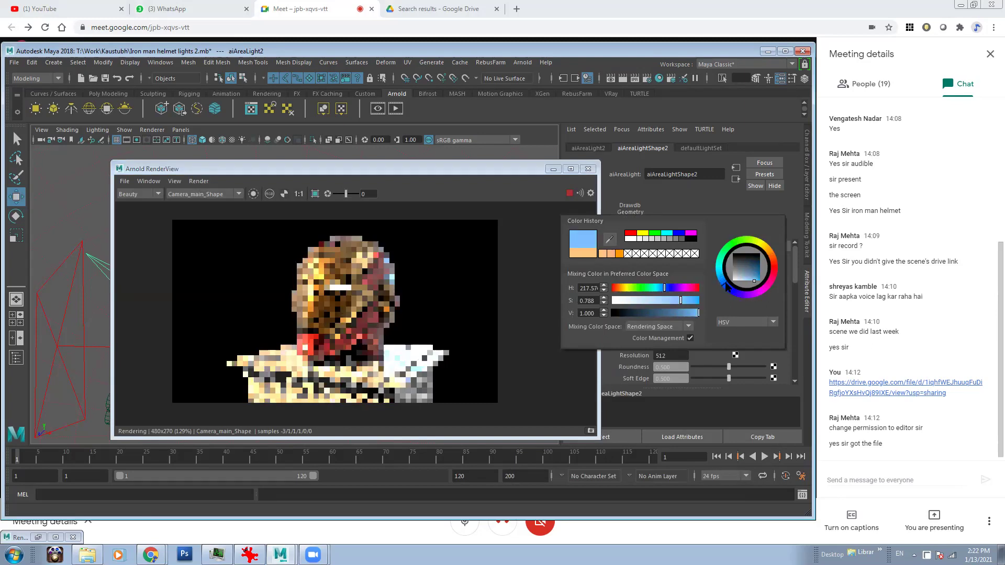
Set the blue rim light's Exposure to 15 and its Intensity to 5.
click(662, 268)
key(Tab)
text(15)
key(Return)
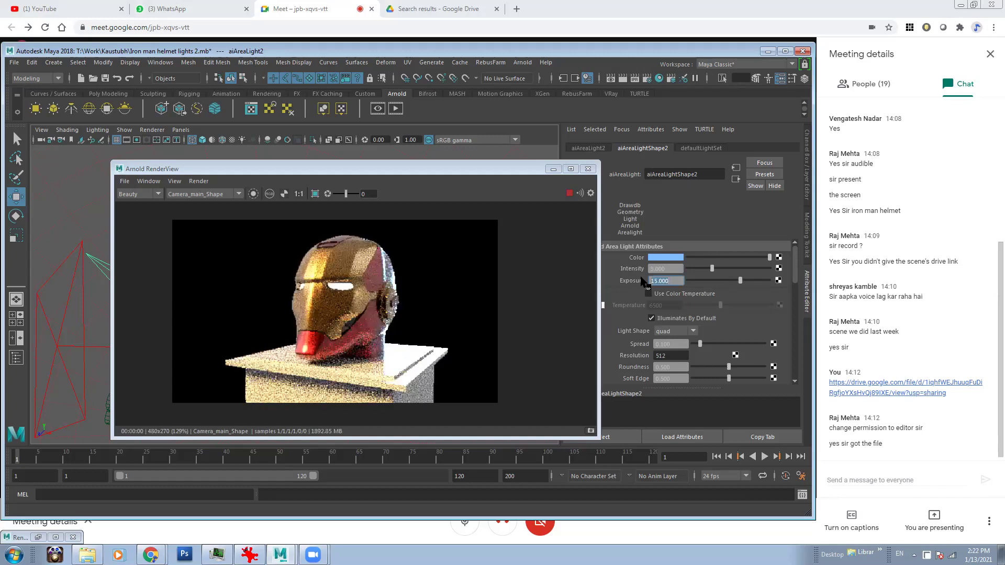
click(675, 268)
text(5)
key(Return)
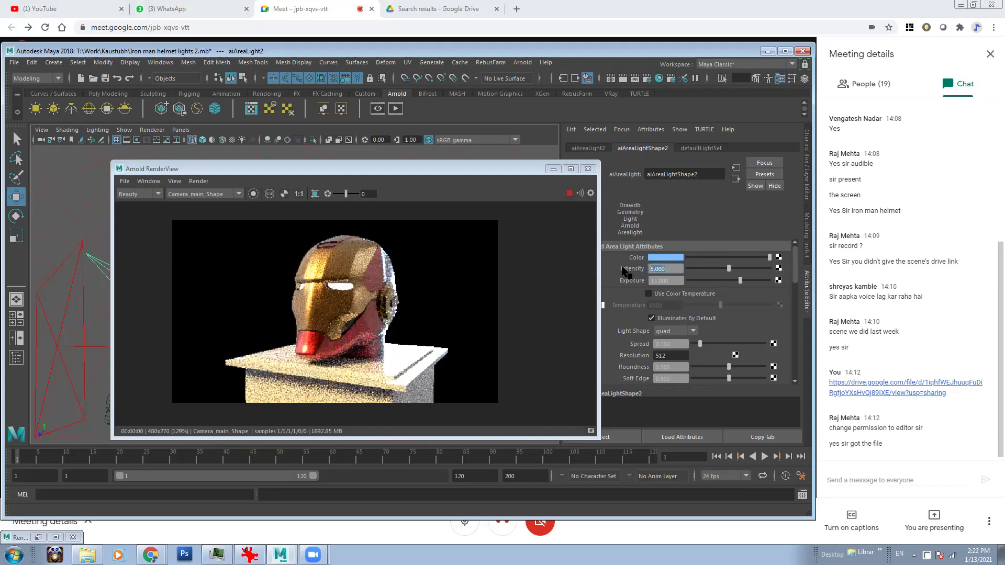
Rotate the blue rim light to change how its highlight falls on the back edge of the helmet.
click(443, 170)
drag(443, 176, 590, 174)
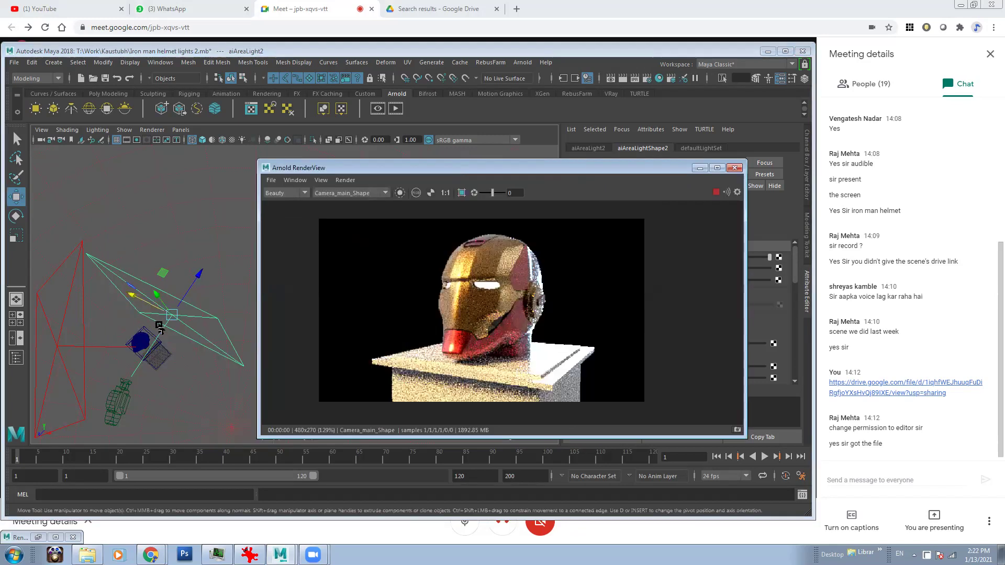
key(e)
drag(160, 295, 165, 311)
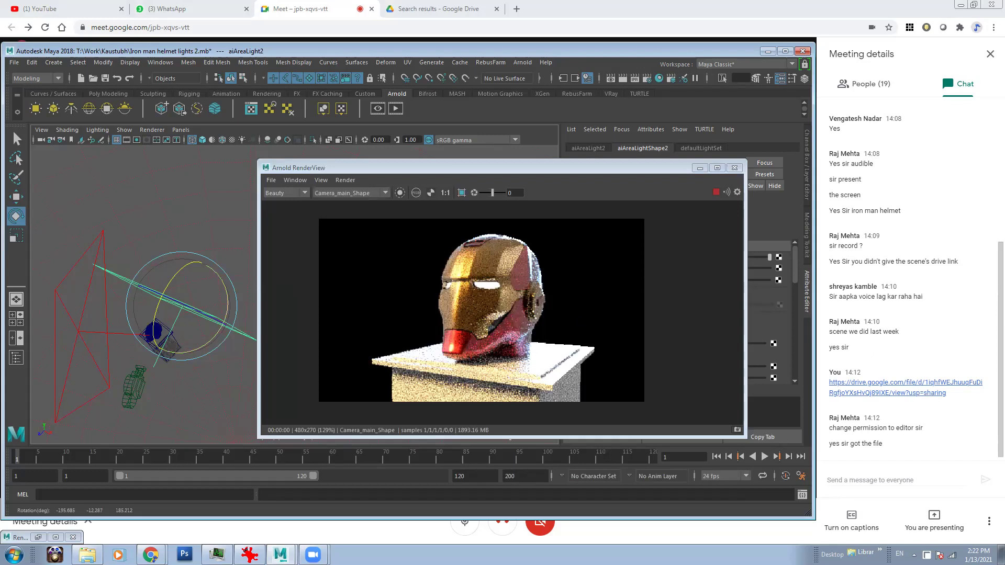
drag(586, 169, 502, 139)
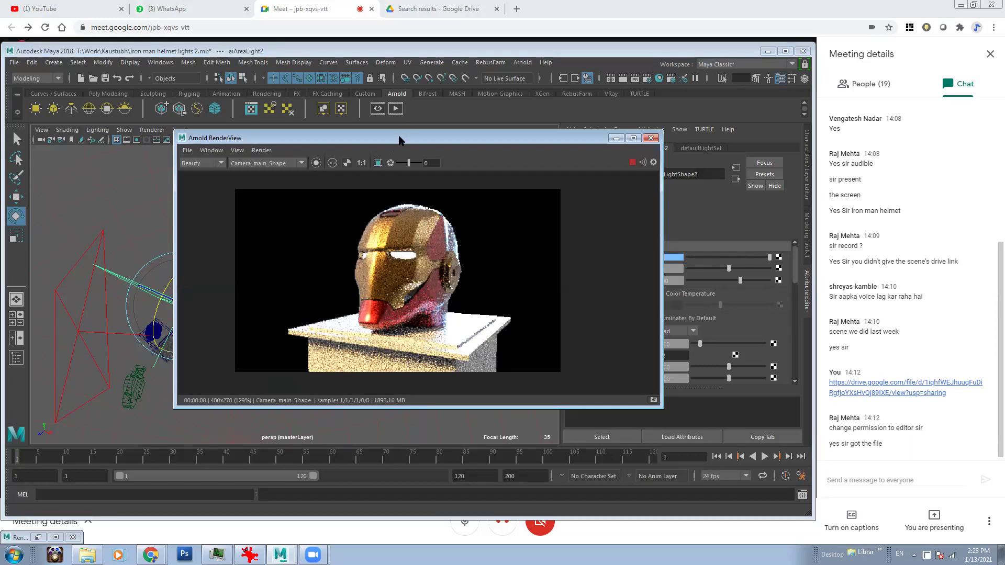
Refine the blue rim light's position and rotation behind the helmet for a cleaner edge highlight.
drag(400, 138, 497, 142)
alt+drag(188, 330, 210, 309)
key(r)
key(e)
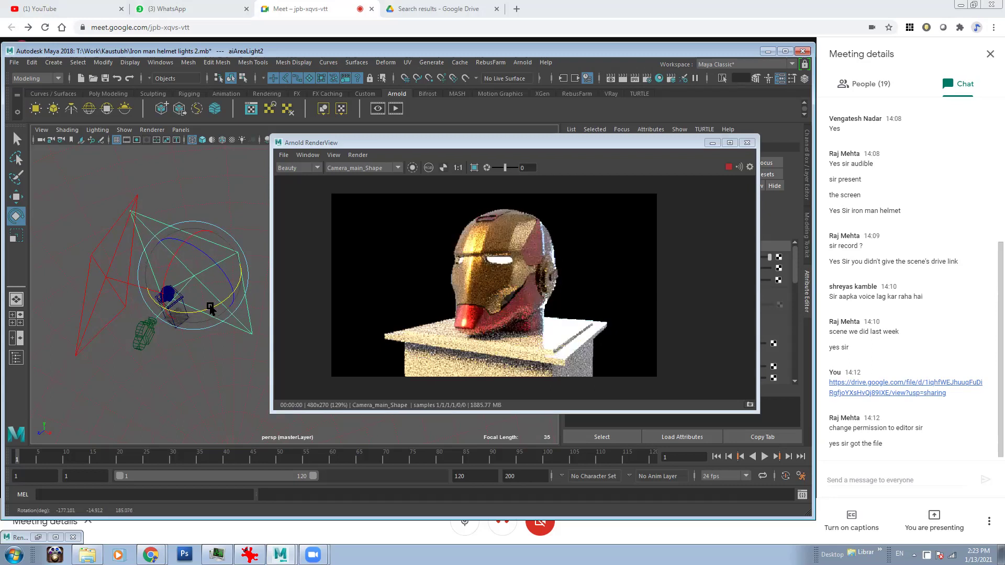
key(r)
key(e)
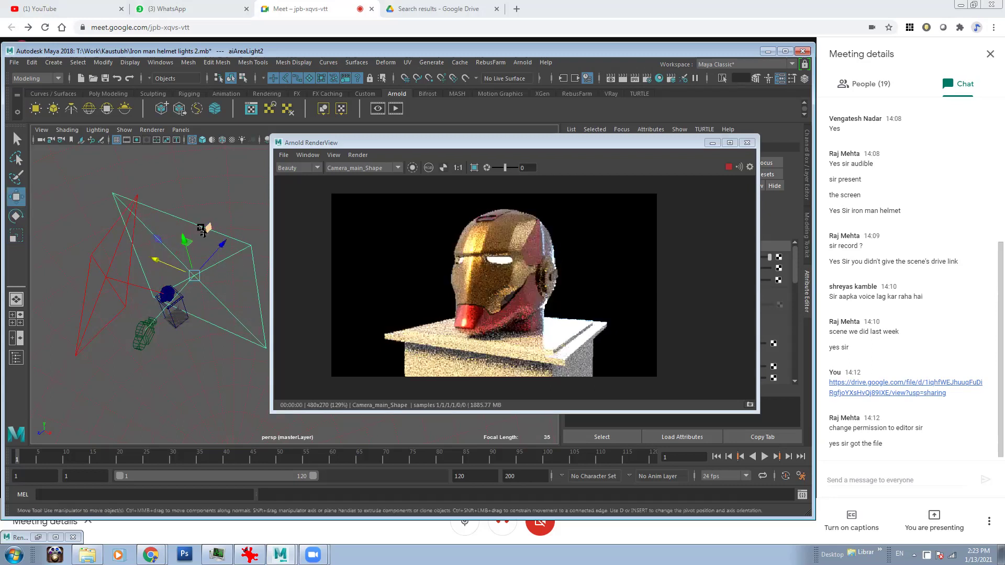
drag(184, 246, 233, 240)
Raise the blue rim light's Spread to 0.5, then settle on 0.25, checking the helmet's edge in a closer render view.
drag(579, 149, 414, 149)
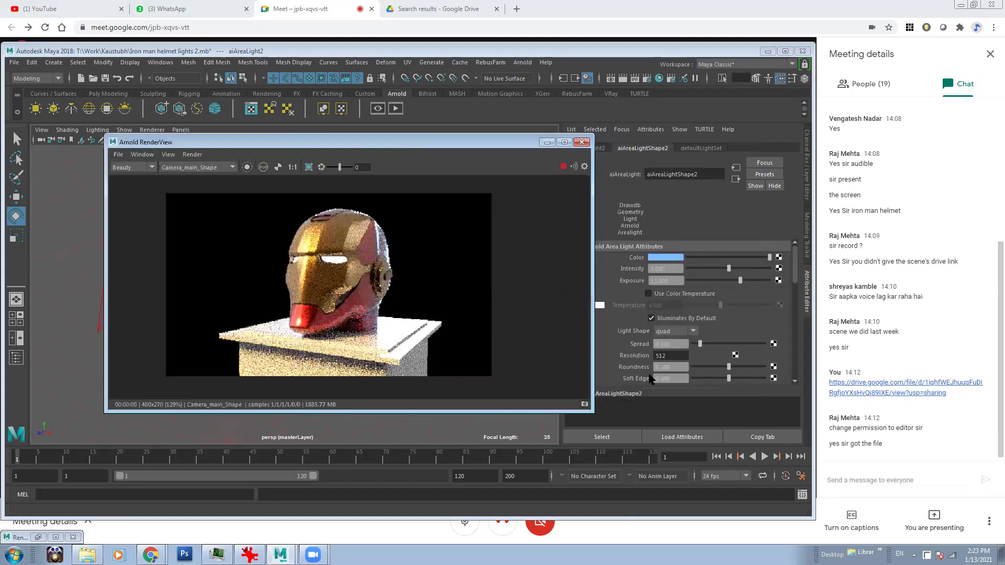
click(678, 346)
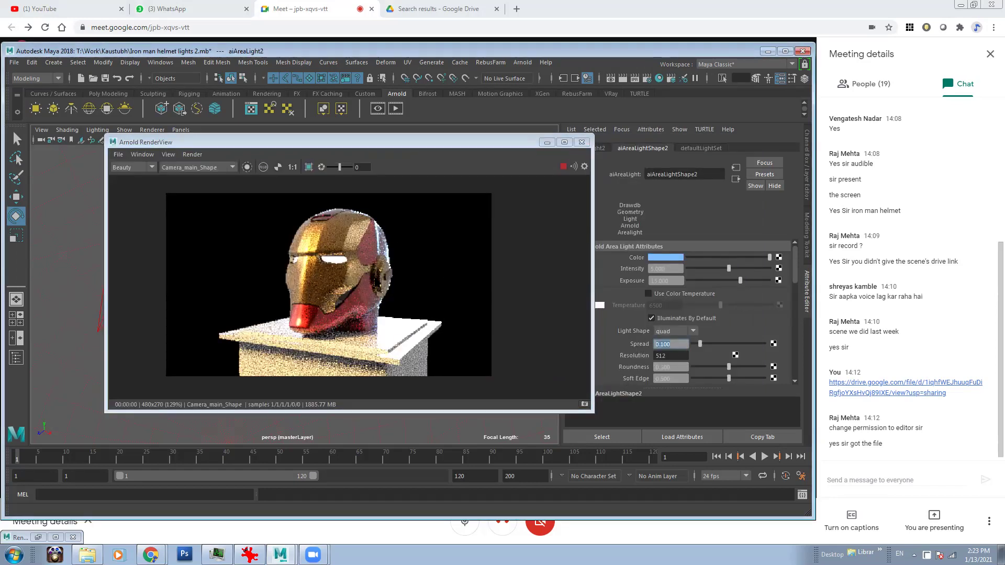
scroll(349, 223, up, 3)
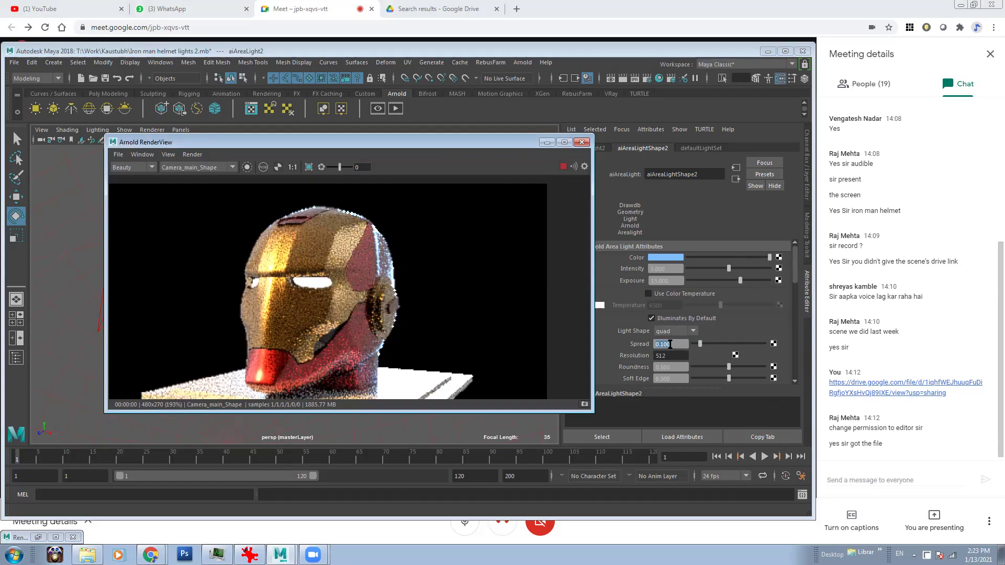
drag(671, 345, 631, 340)
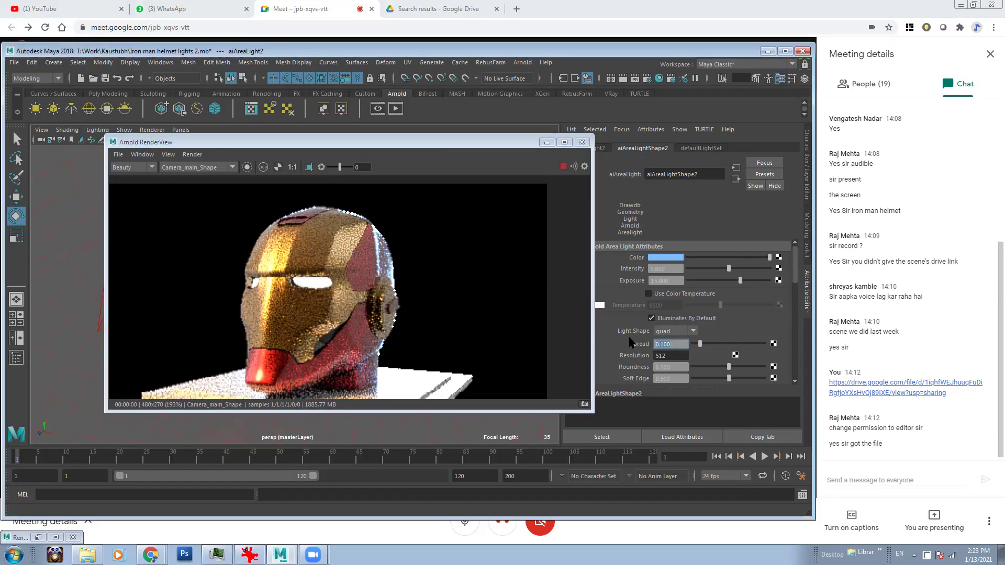
text(0.5)
key(Return)
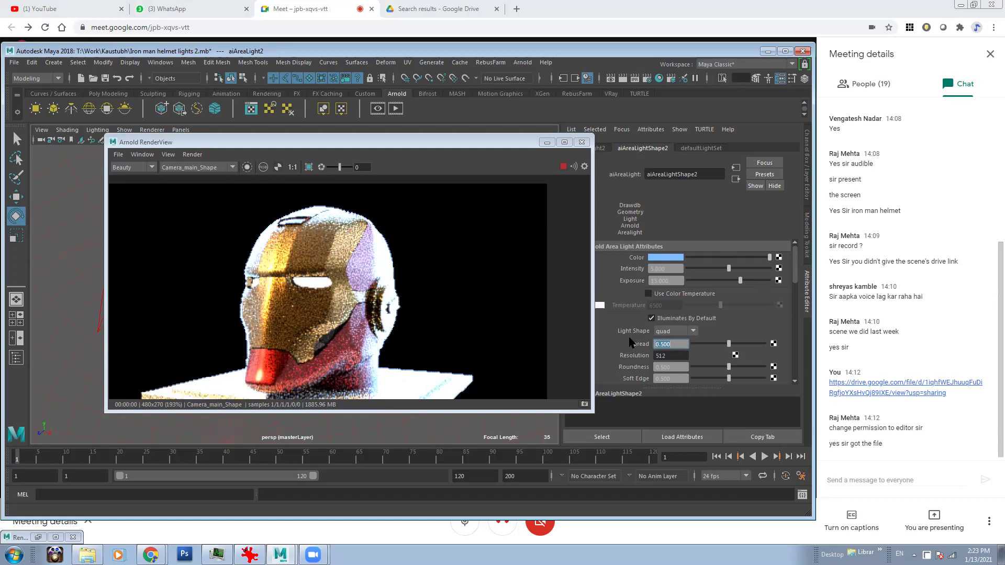
text(25)
key(Return)
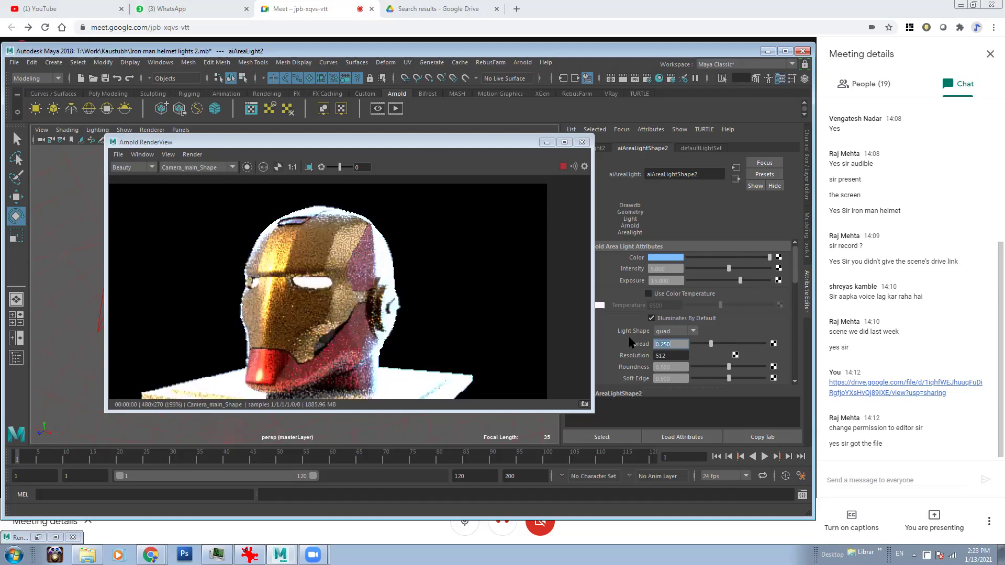
Try Spread values of 0.12 and 0.175 on the blue rim light, then set it to 0.15.
text(.12)
key(Return)
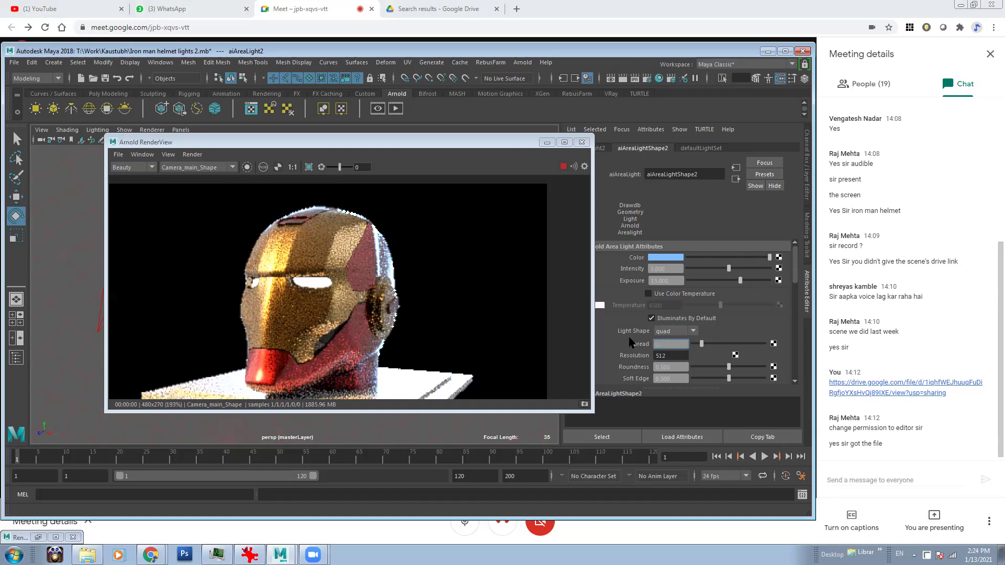
text(.175)
key(Return)
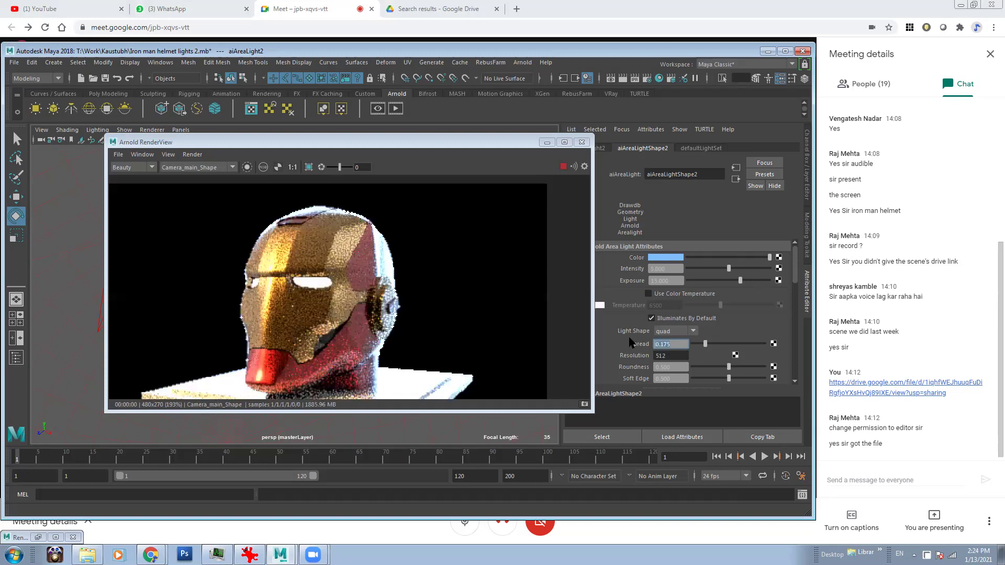
text(.15)
key(Return)
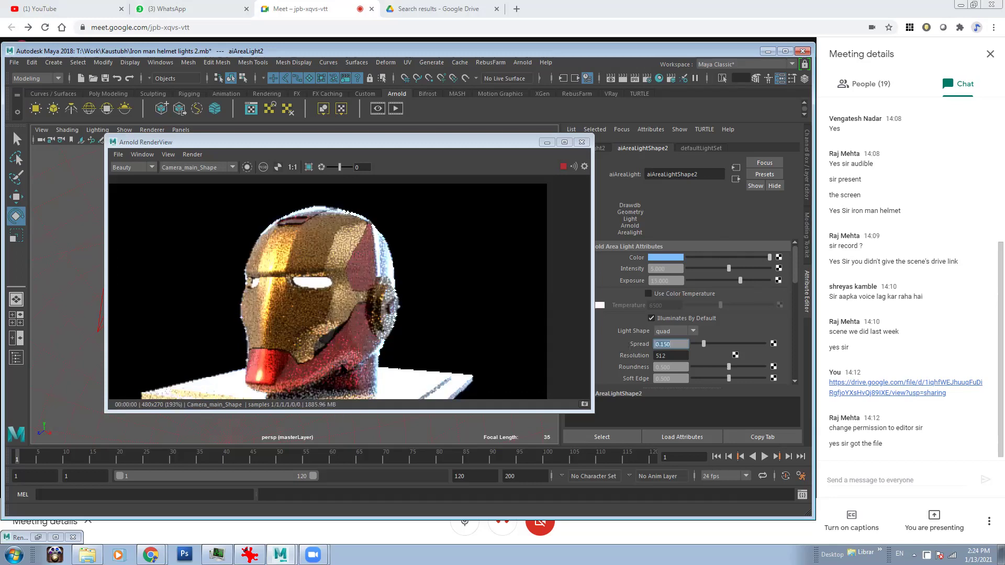
Scale the blue rim light narrower along one axis and check the helmet's edge in the wider render view.
drag(375, 141, 594, 161)
key(r)
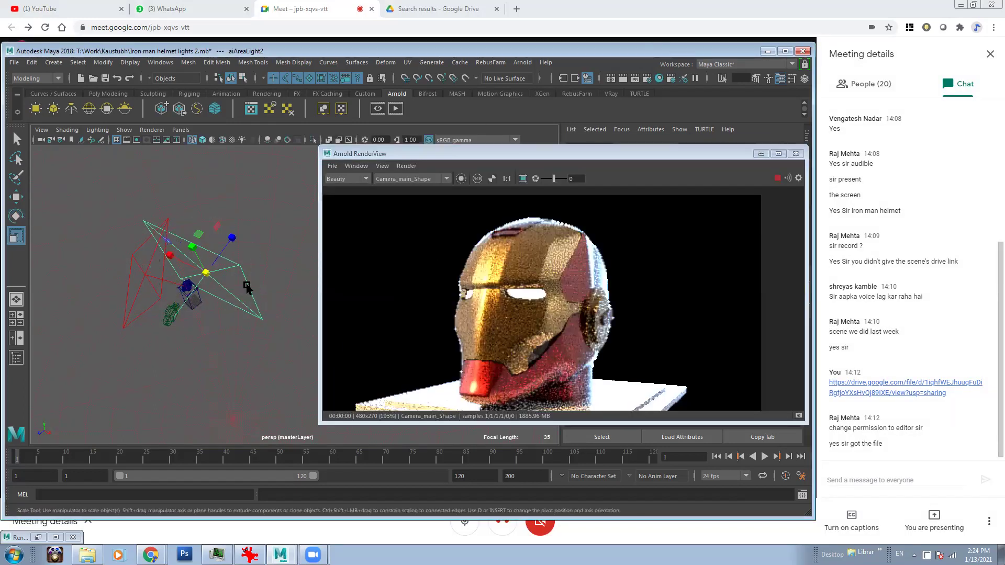
drag(169, 254, 194, 250)
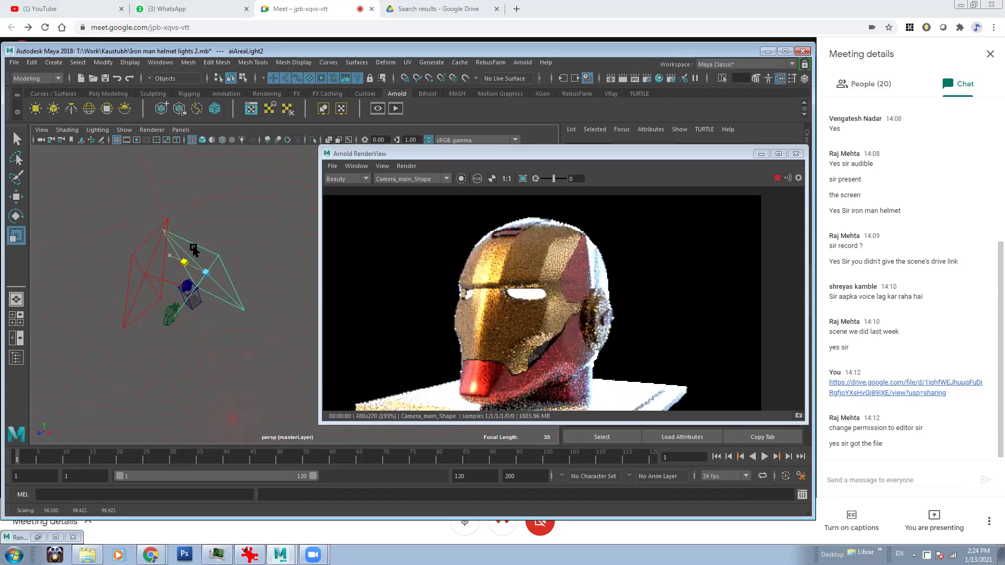
alt+right_drag(562, 300, 512, 334)
alt+middle_drag(512, 335, 452, 323)
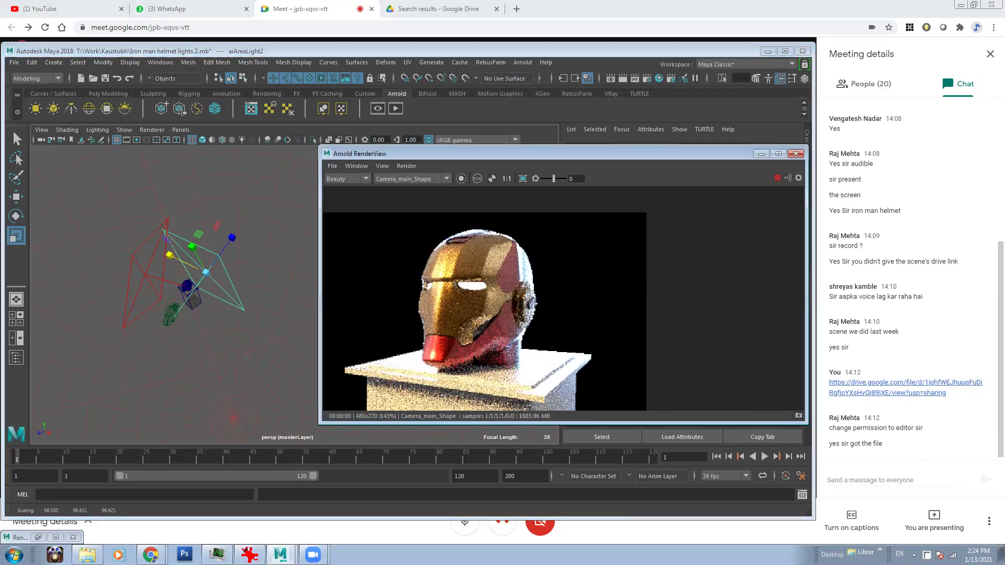
alt+middle_drag(175, 277, 221, 262)
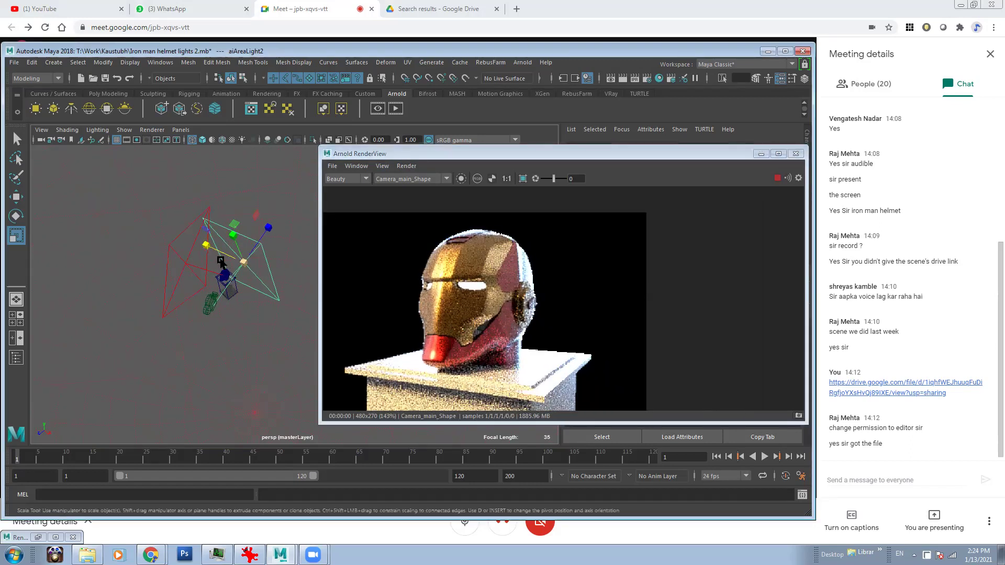
alt+drag(220, 260, 207, 261)
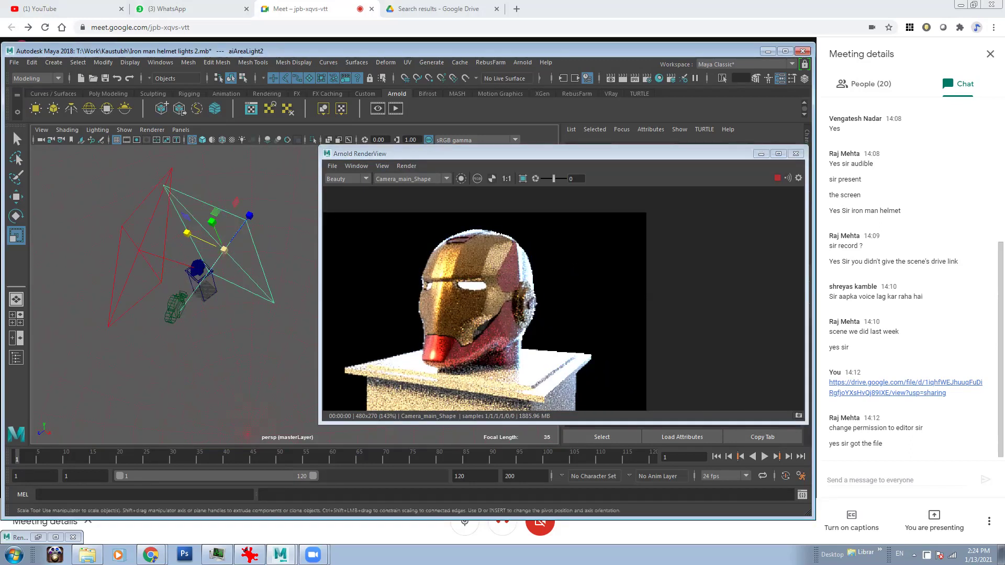
Reselect the blue rim light and set its Exposure to 12.
click(261, 314)
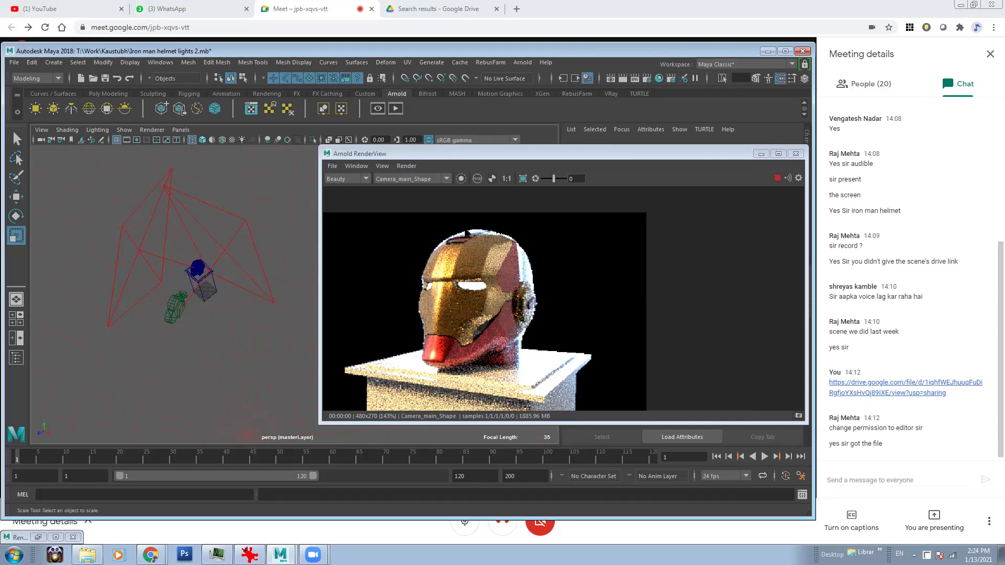
click(241, 239)
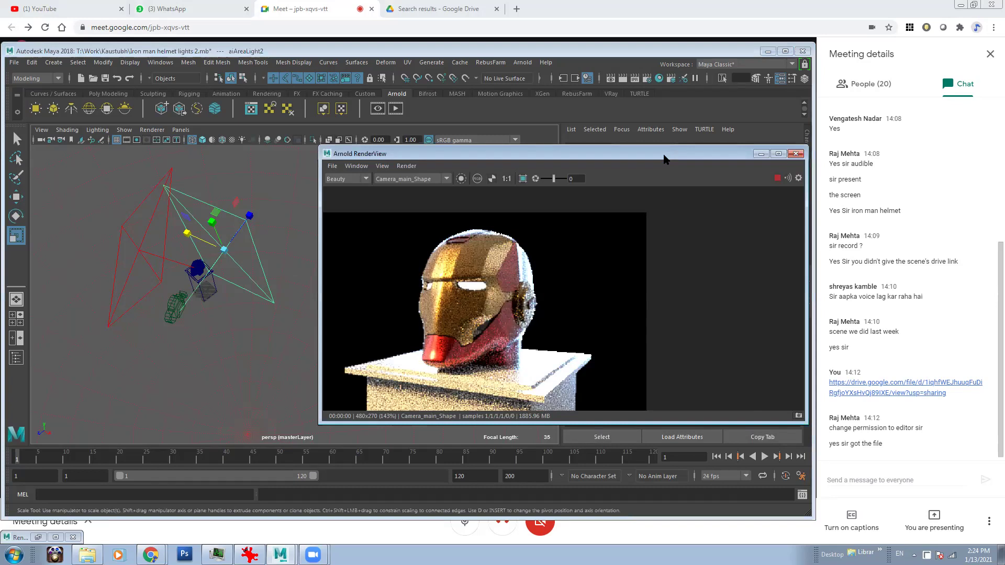
drag(666, 157, 478, 162)
key(Tab)
text(12)
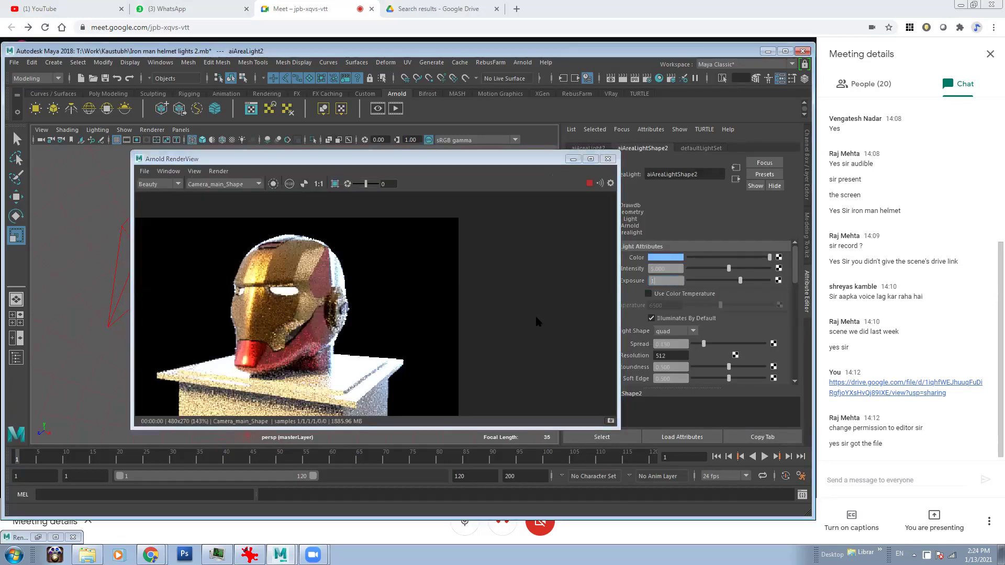
key(Return)
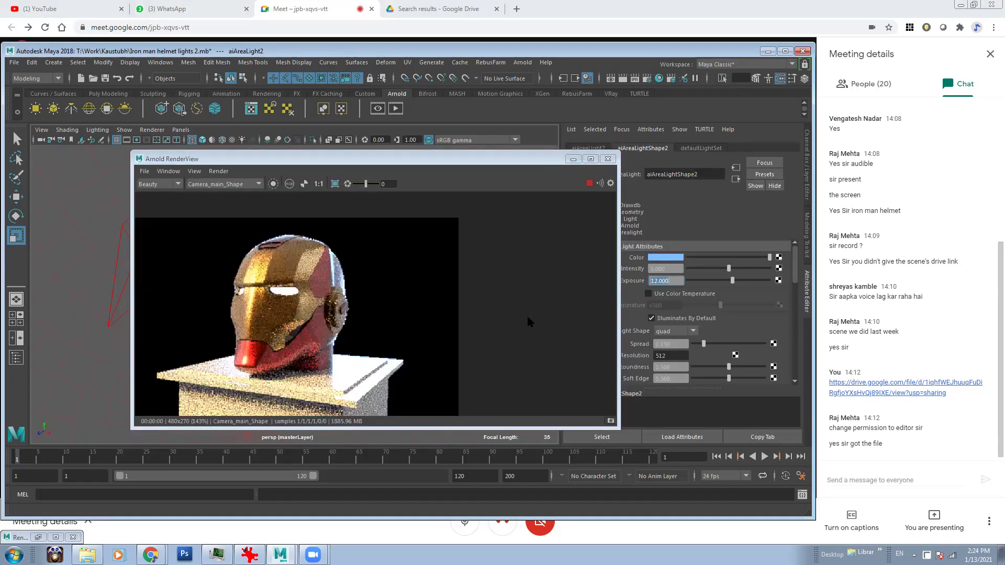
Duplicate the blue rim light, move the copy to the side of the helmet and rotate it towards the helmet.
drag(431, 158, 669, 166)
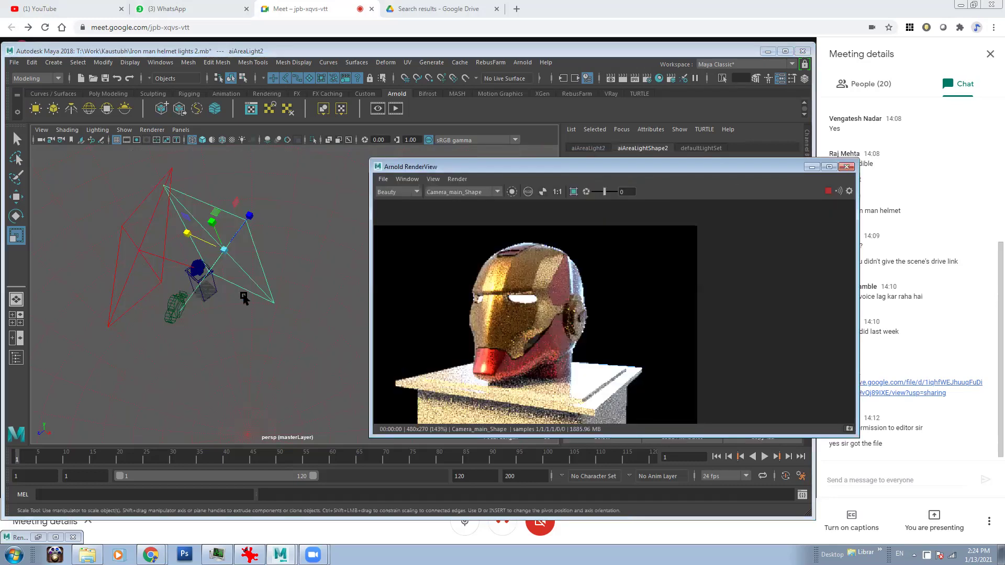
click(252, 293)
click(251, 291)
key(w)
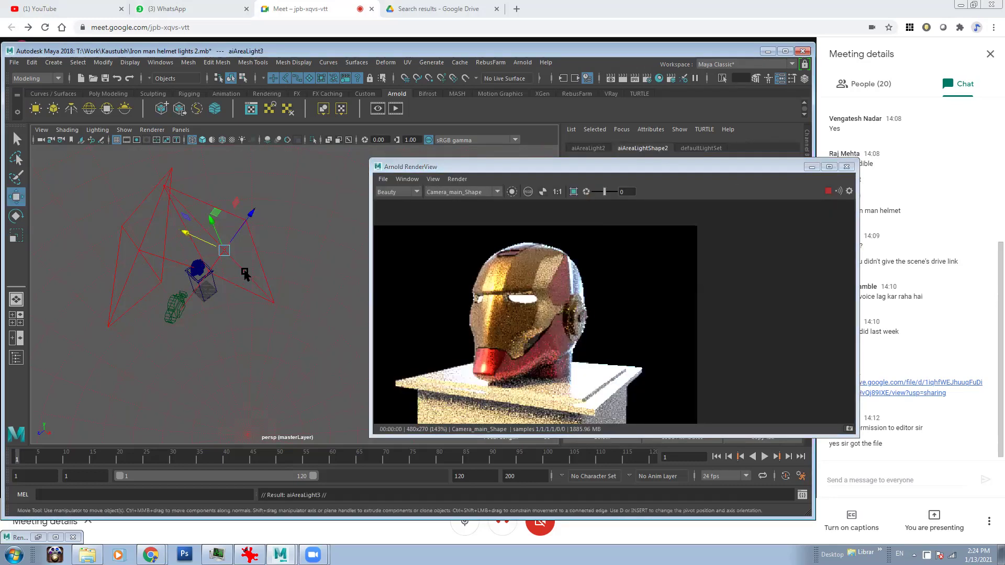
drag(222, 218, 245, 267)
key(e)
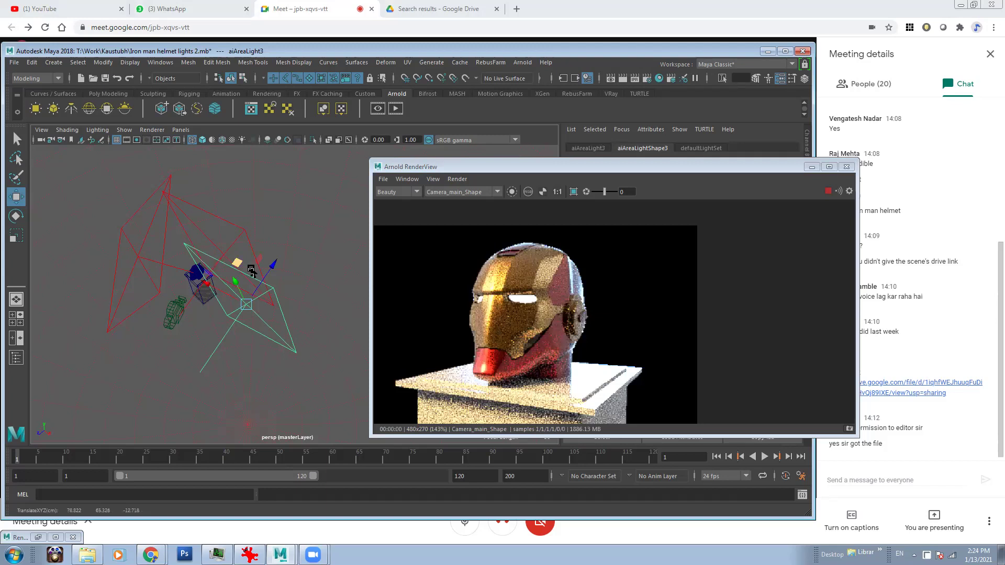
drag(260, 348, 208, 341)
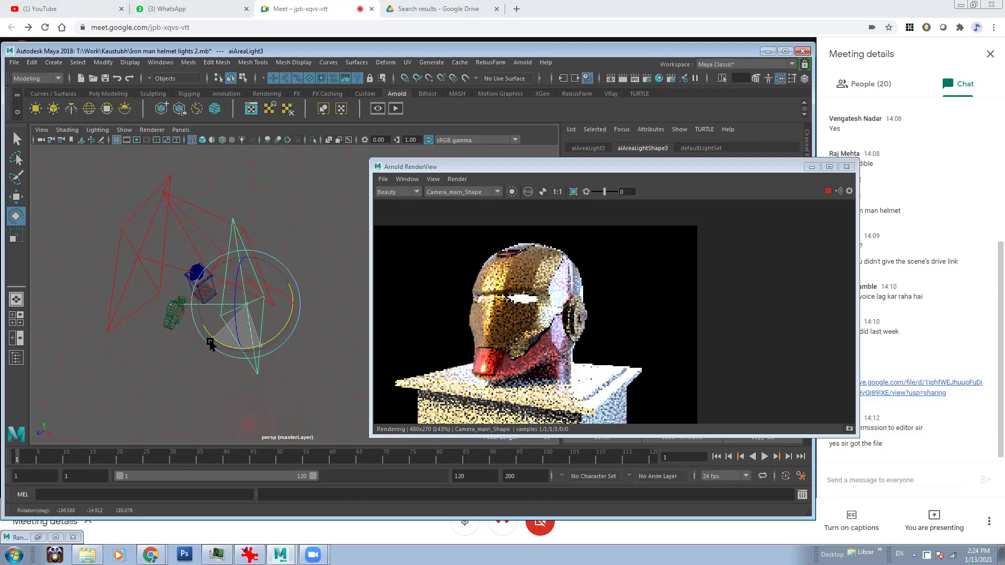
Refine the side light's position and enlarge it beside the helmet, checking the side reflection in the render.
key(w)
alt+drag(242, 303, 354, 281)
key(r)
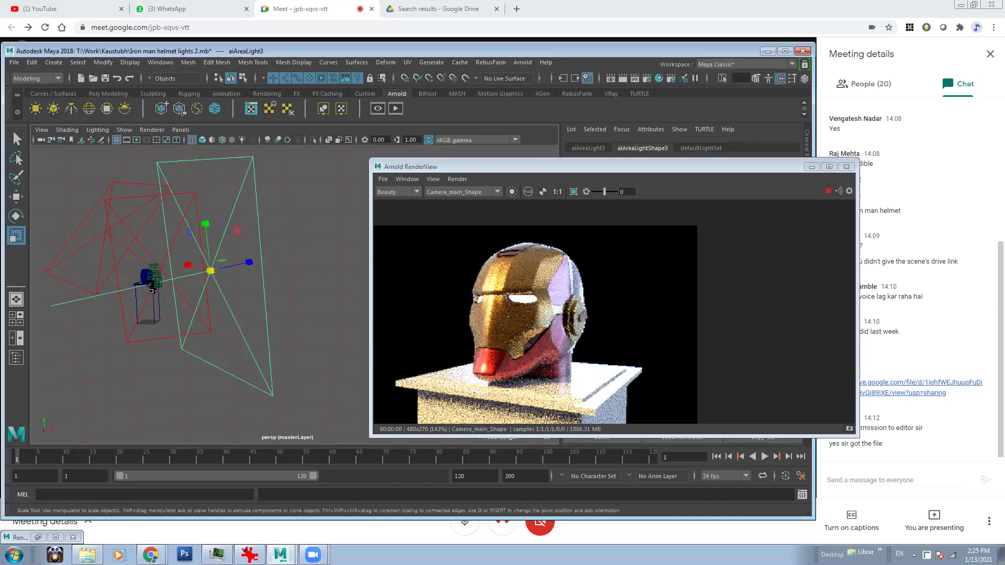
alt+drag(243, 303, 214, 297)
key(w)
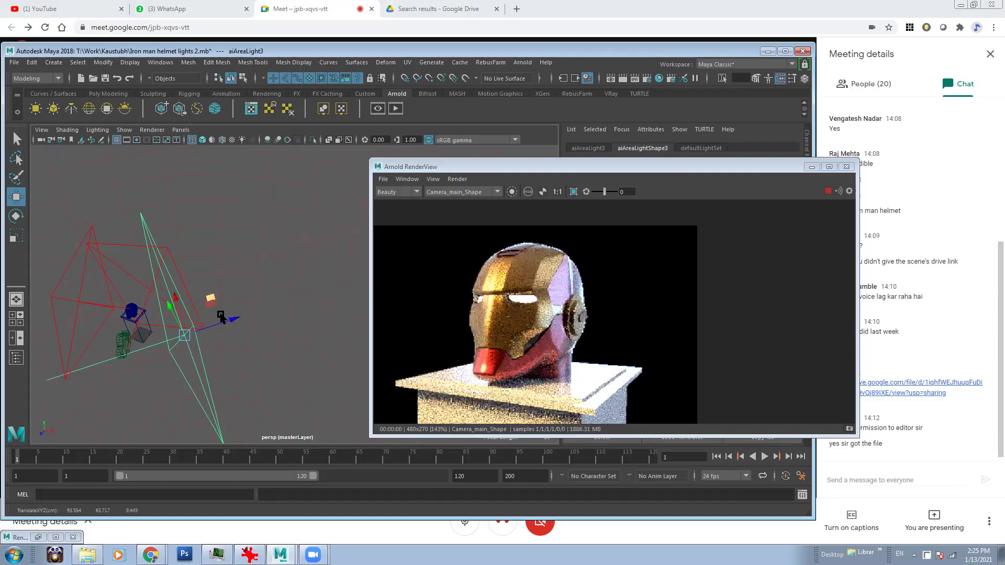
key(r)
drag(187, 336, 163, 336)
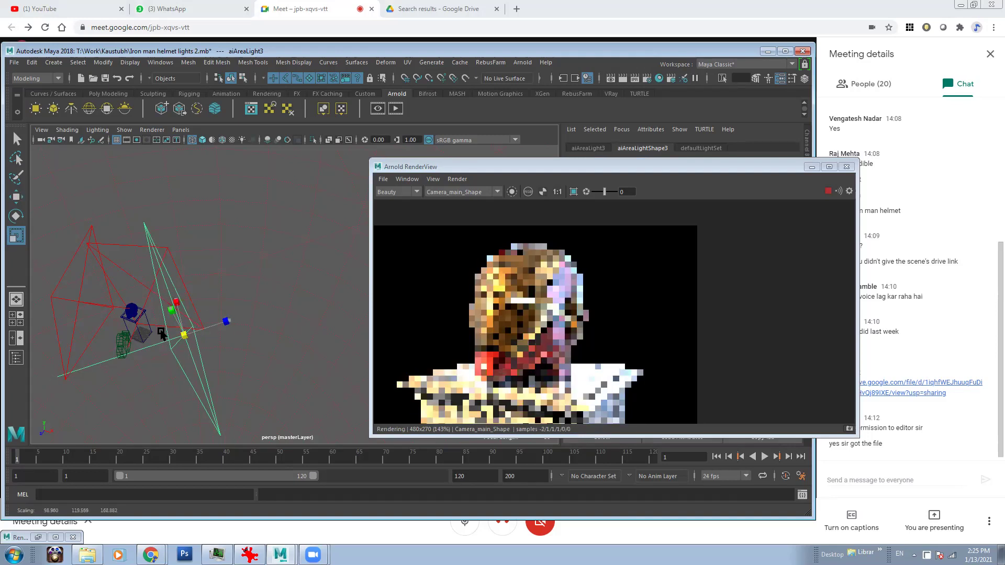
alt+drag(240, 333, 230, 327)
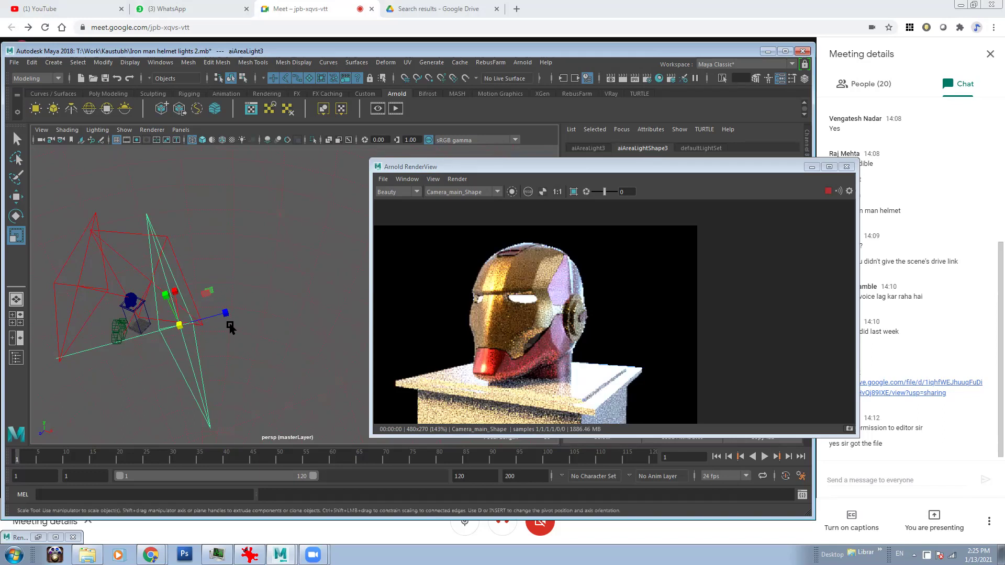
alt+middle_drag(562, 280, 590, 292)
scroll(628, 292, down, 3)
scroll(591, 293, up, 1)
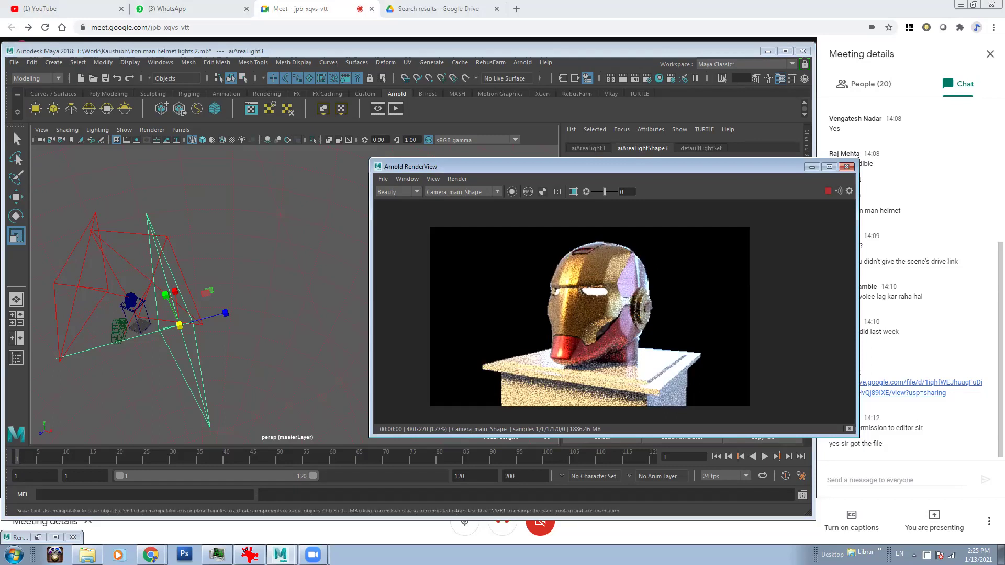
Select the original blue rim light behind the helmet, then adjust its scale and rotate it slightly.
click(169, 241)
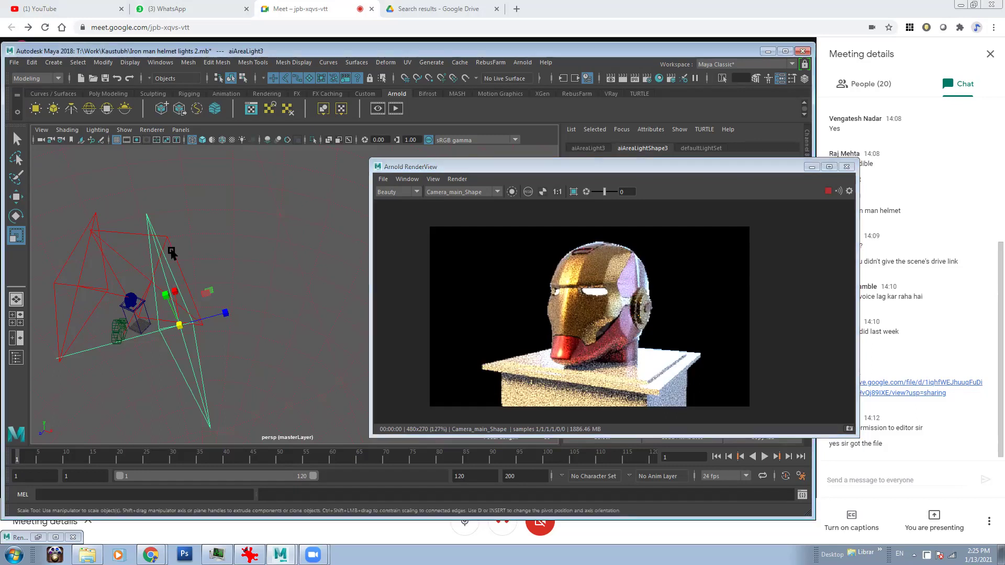
mouse_move(151, 281)
mouse_down()
mouse_move(114, 284)
mouse_move(171, 287)
mouse_move(152, 293)
mouse_move(151, 281)
mouse_up()
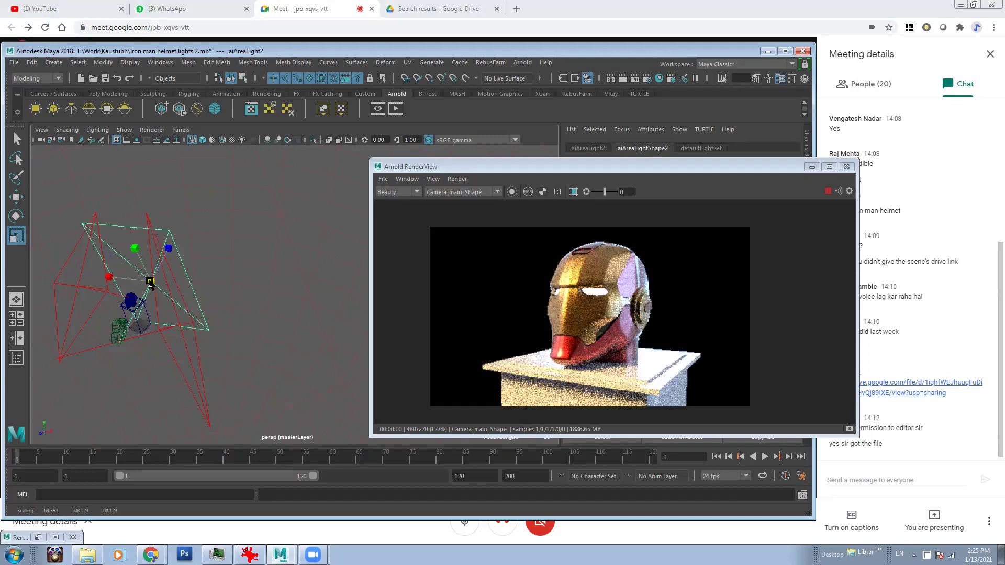
drag(733, 166, 607, 173)
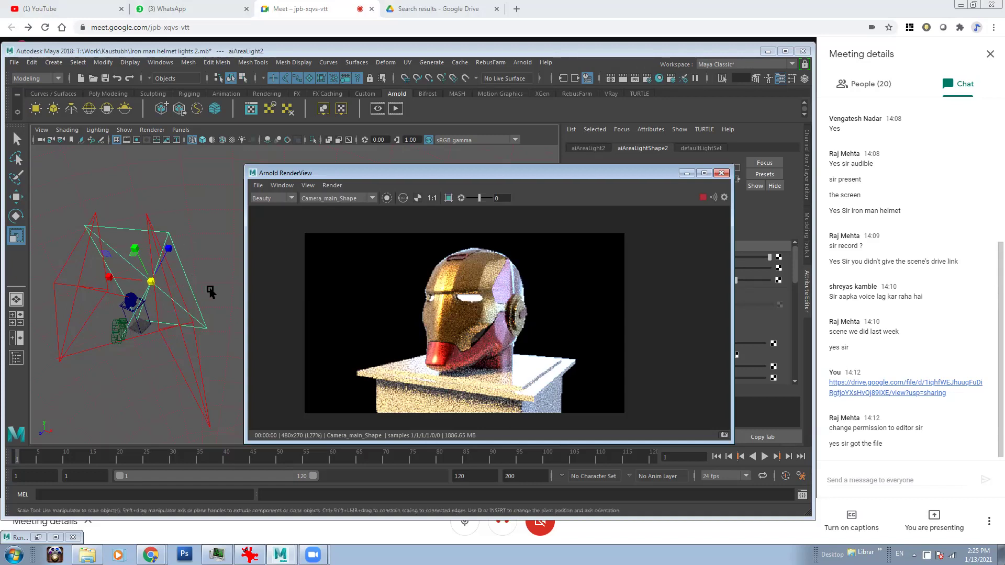
key(e)
drag(167, 313, 165, 313)
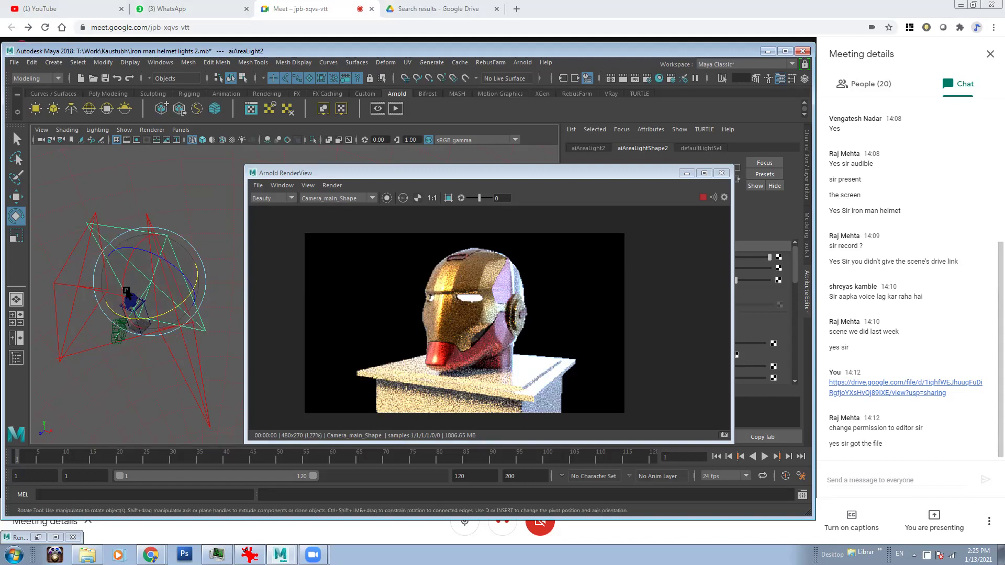
Duplicate the blue rim light again and place the copy on the opposite side behind the helmet, rotated towards it.
drag(611, 181, 598, 182)
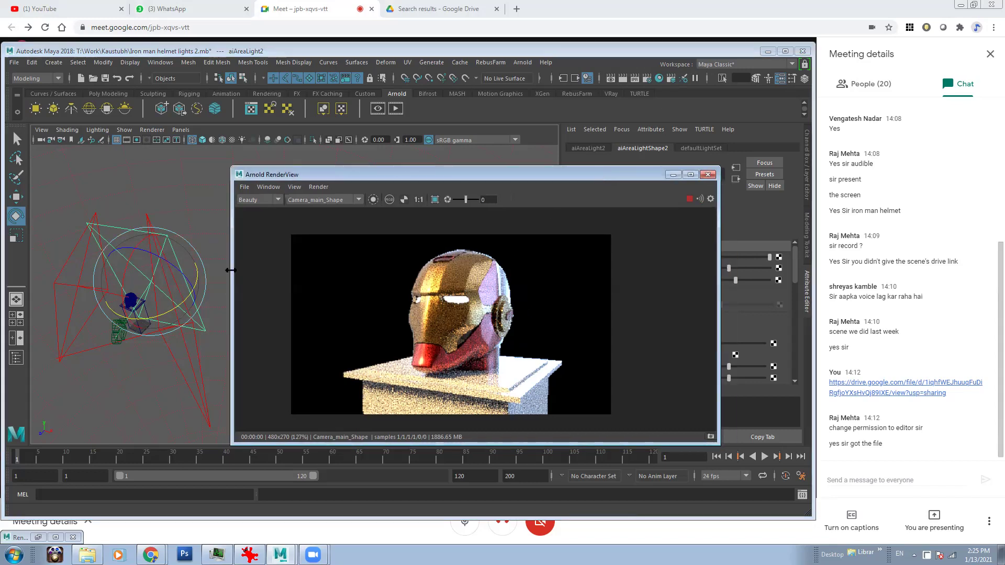
click(173, 240)
click(168, 241)
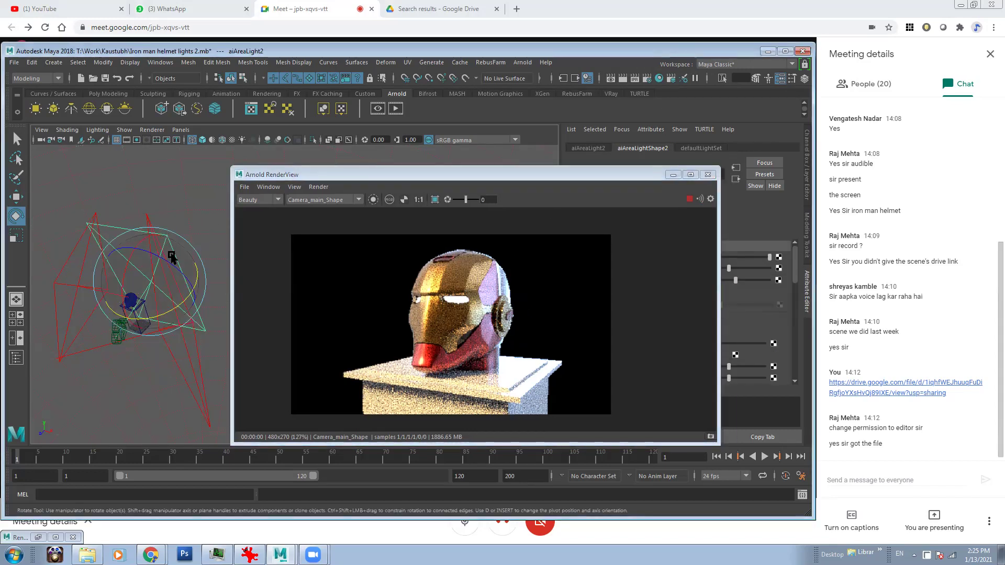
click(172, 257)
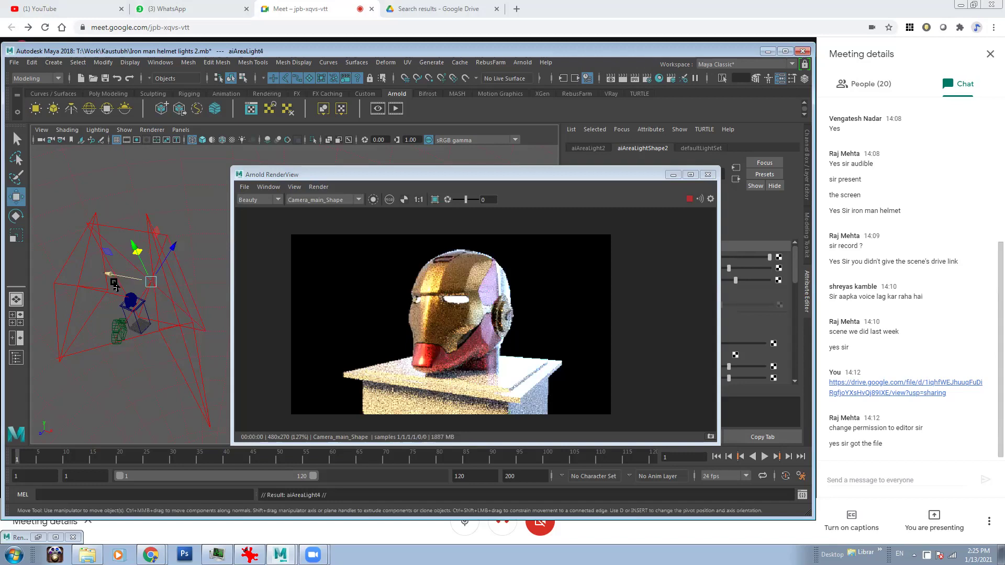
drag(152, 299, 167, 315)
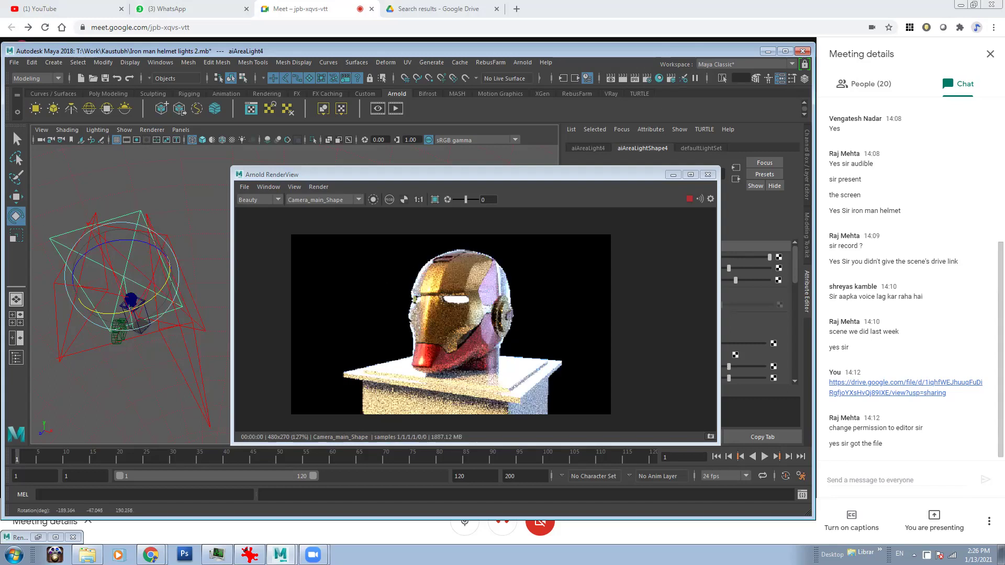
Resize the newest rim light and fine-tune its rotation to shape the highlight on the face side of the helmet.
scroll(450, 324, up, 2)
key(r)
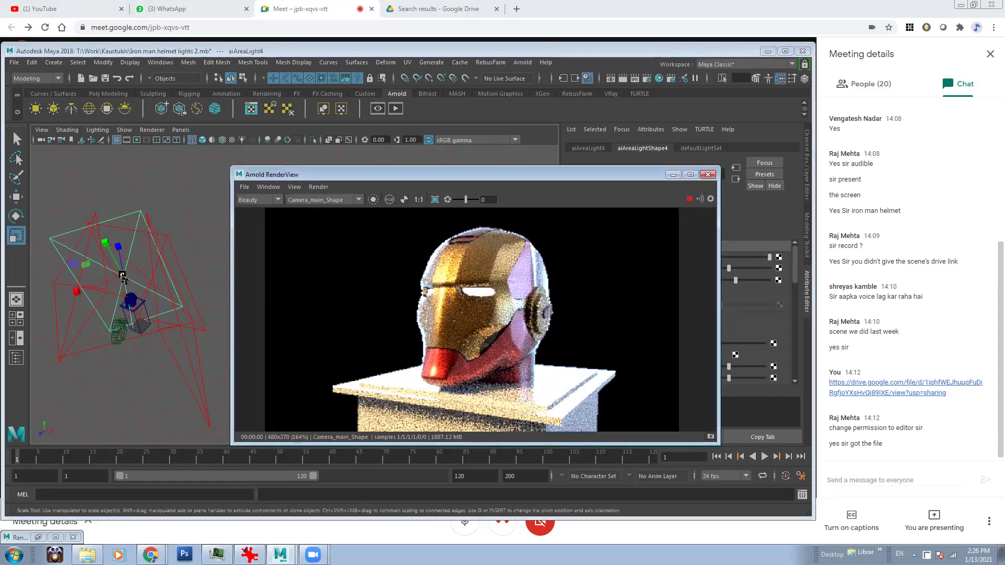
drag(91, 278, 134, 291)
mouse_move(156, 297)
alt+mouse_down()
mouse_move(194, 277)
mouse_move(164, 298)
alt+mouse_up()
key(e)
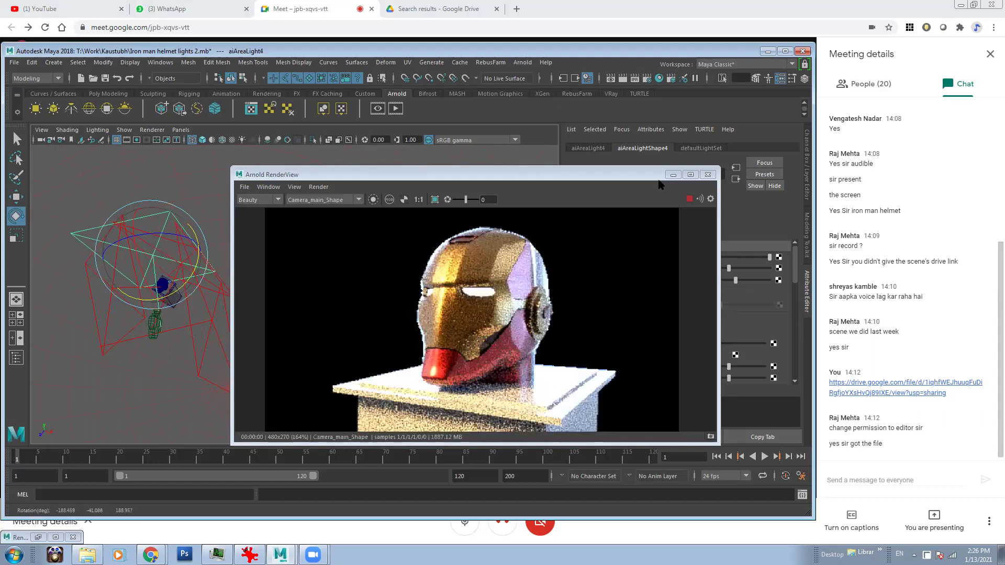
Change the newest rim light's Color from blue to a warm orange.
drag(623, 174, 526, 178)
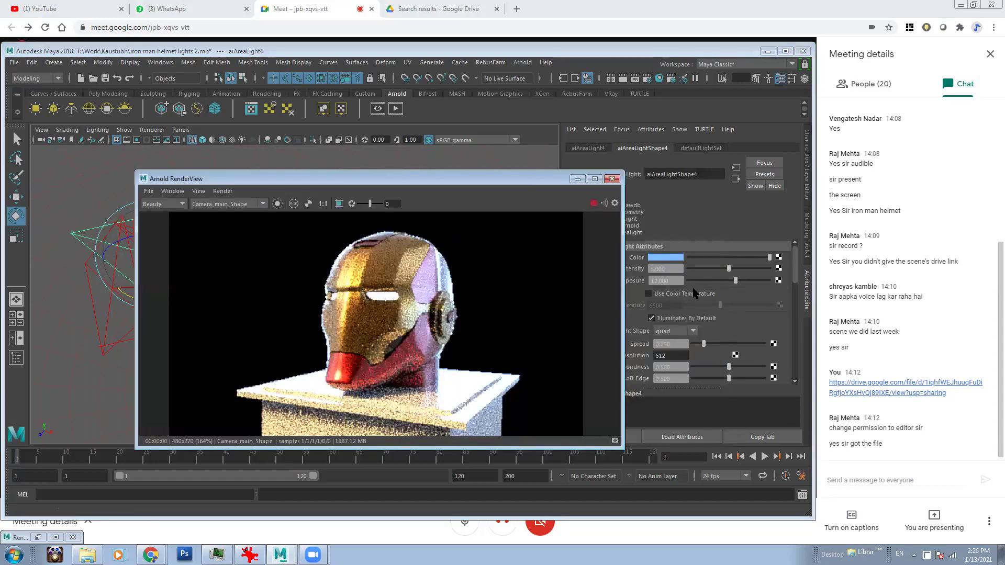
click(679, 257)
click(619, 249)
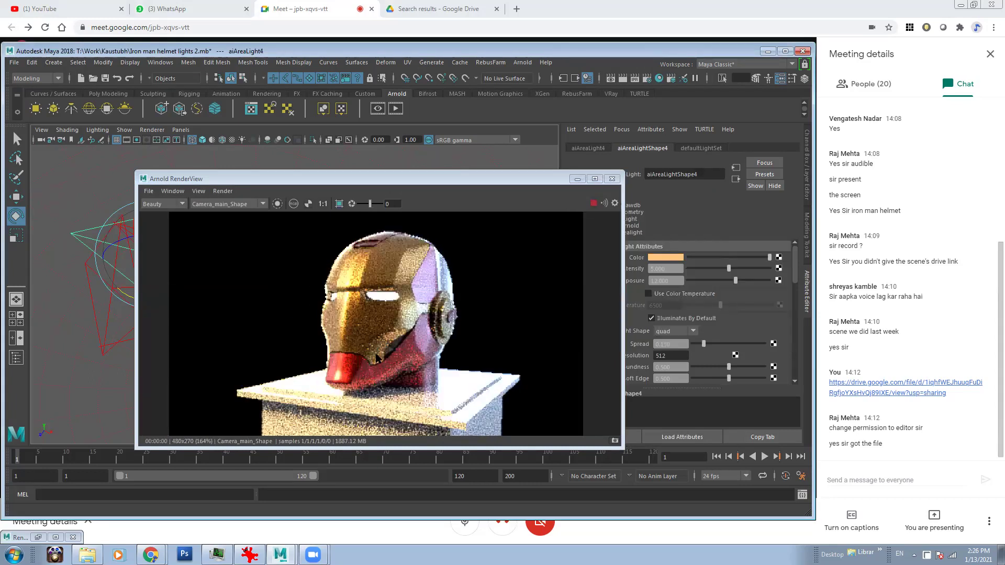
Open the Render Settings at the Arnold Sampling options.
scroll(432, 386, down, 2)
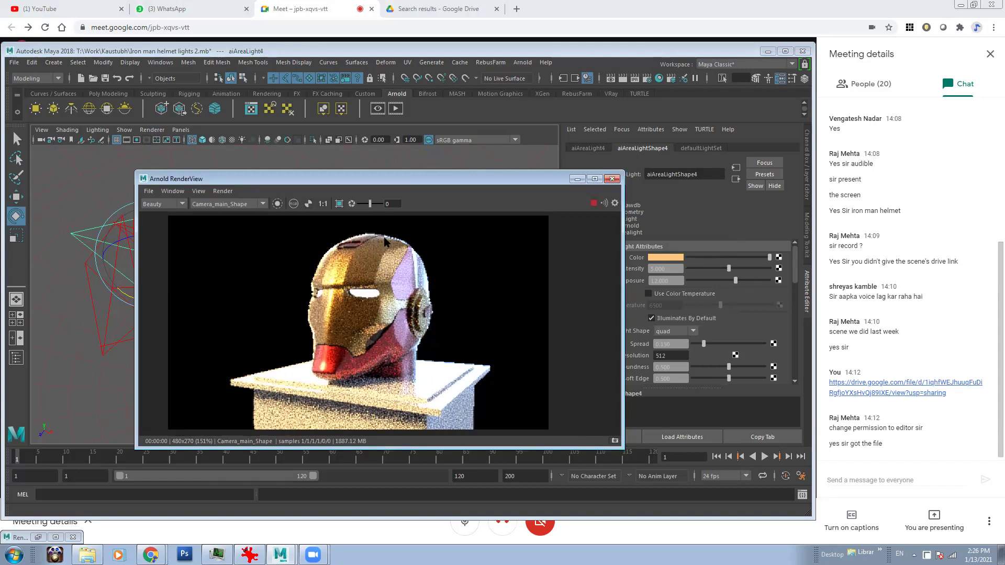
click(635, 78)
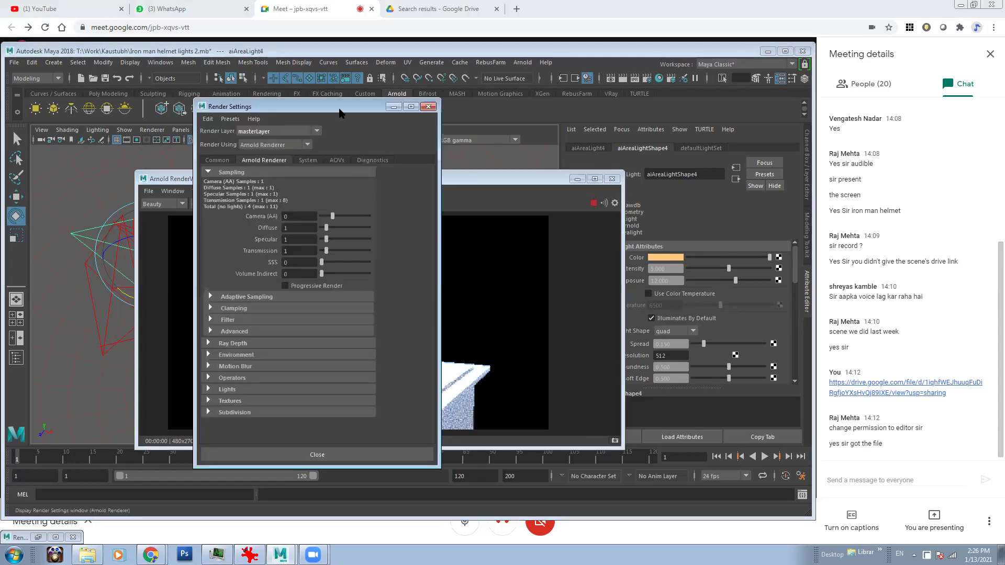
Set the Arnold sampling to Camera (AA) 3, Diffuse 4 and Specular 3.
drag(340, 112, 607, 137)
drag(600, 243, 612, 252)
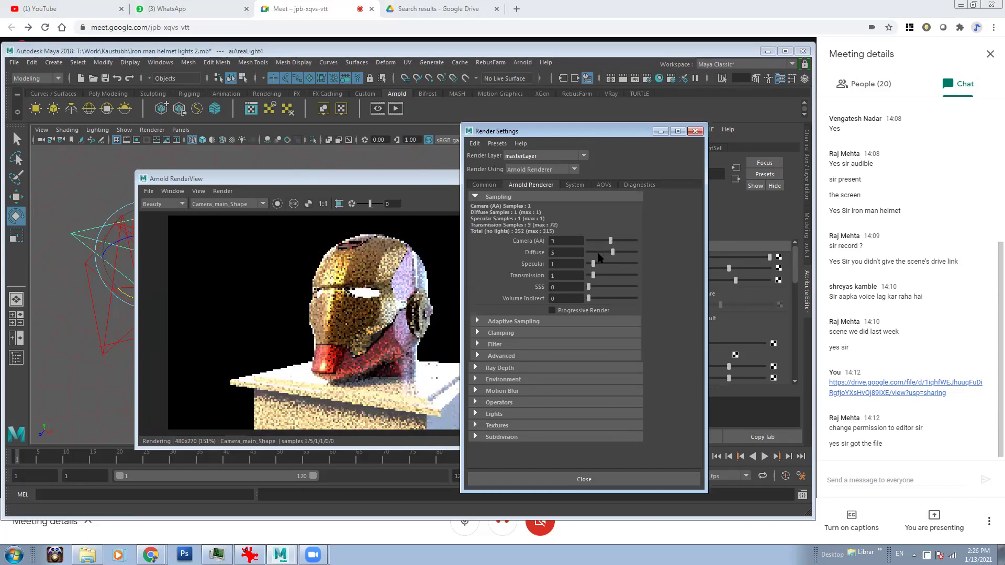
click(600, 253)
click(605, 265)
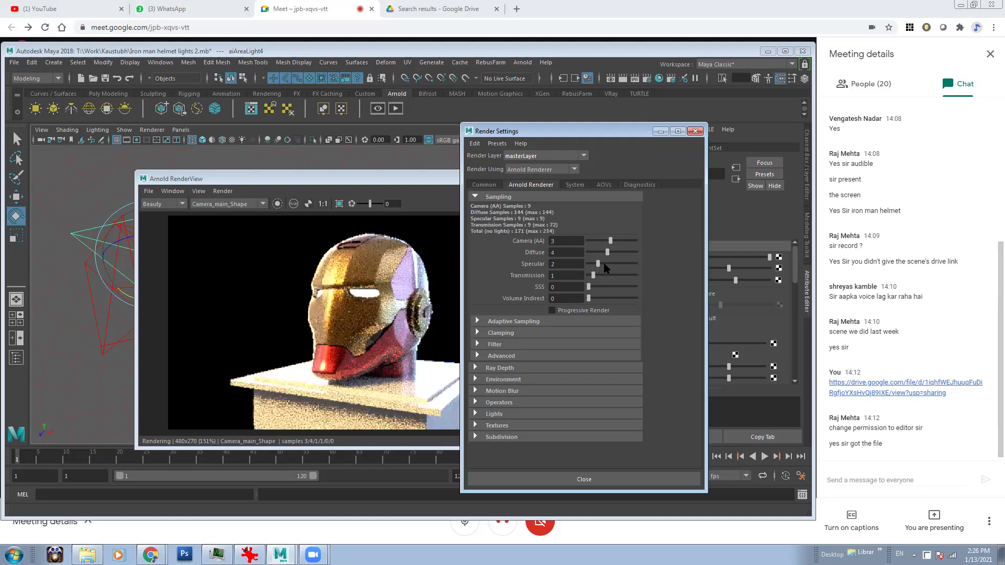
click(605, 263)
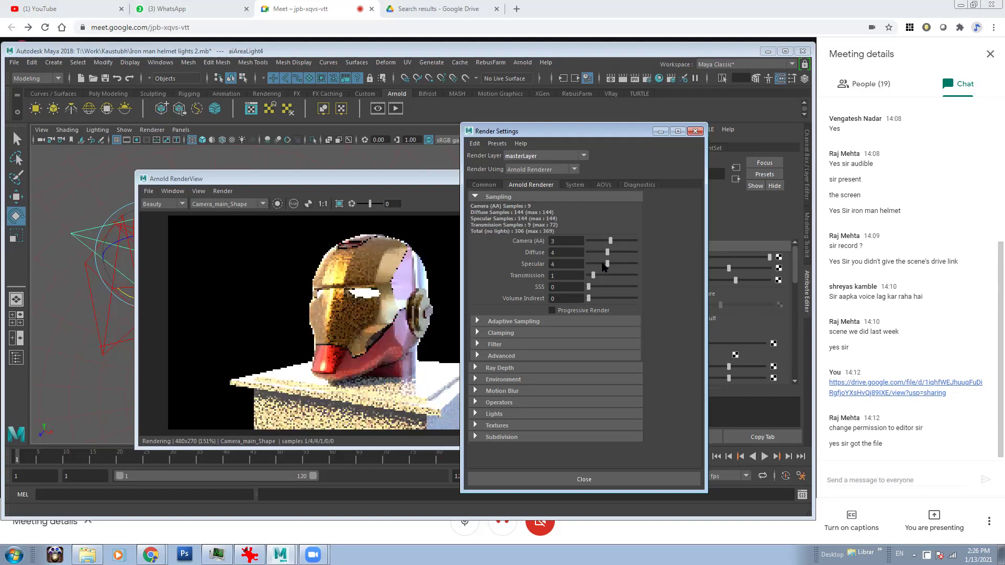
click(603, 264)
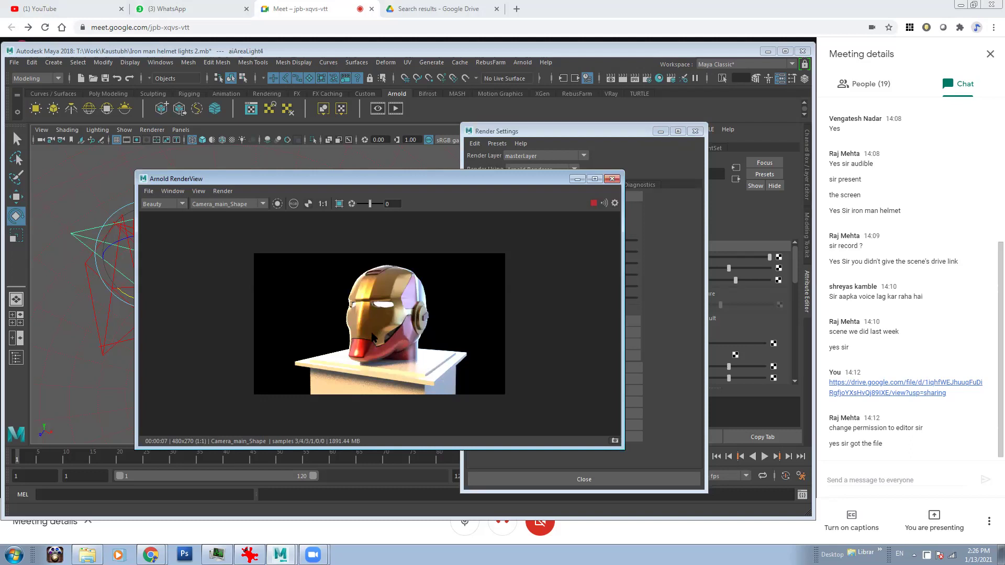
Examine the Arnold render of the helmet at actual size and enlarged, checking the noise, the lighting and the eyes.
scroll(373, 338, up, 2)
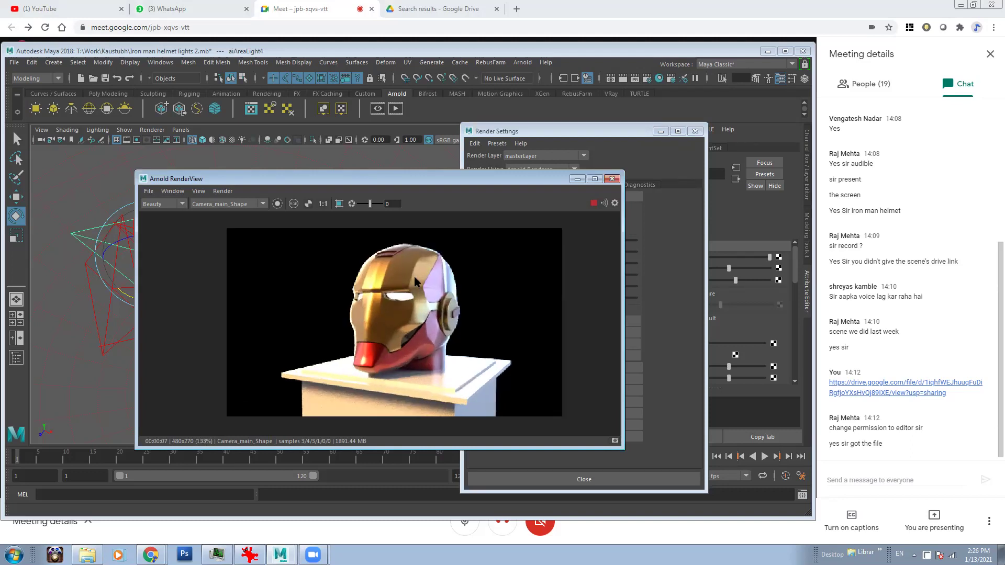
scroll(396, 289, down, 1)
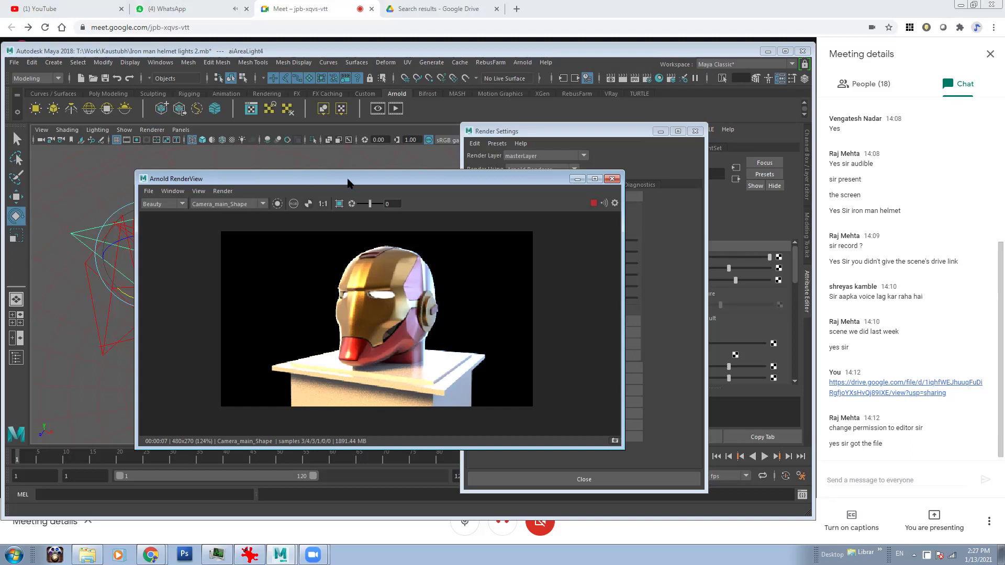
drag(352, 184, 461, 202)
alt+drag(178, 209, 129, 288)
click(129, 288)
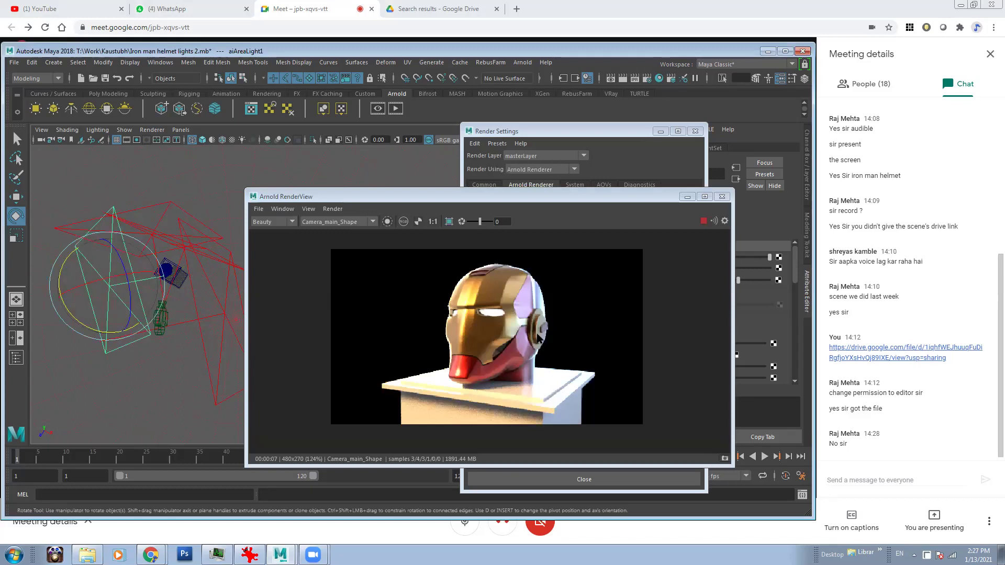
click(432, 221)
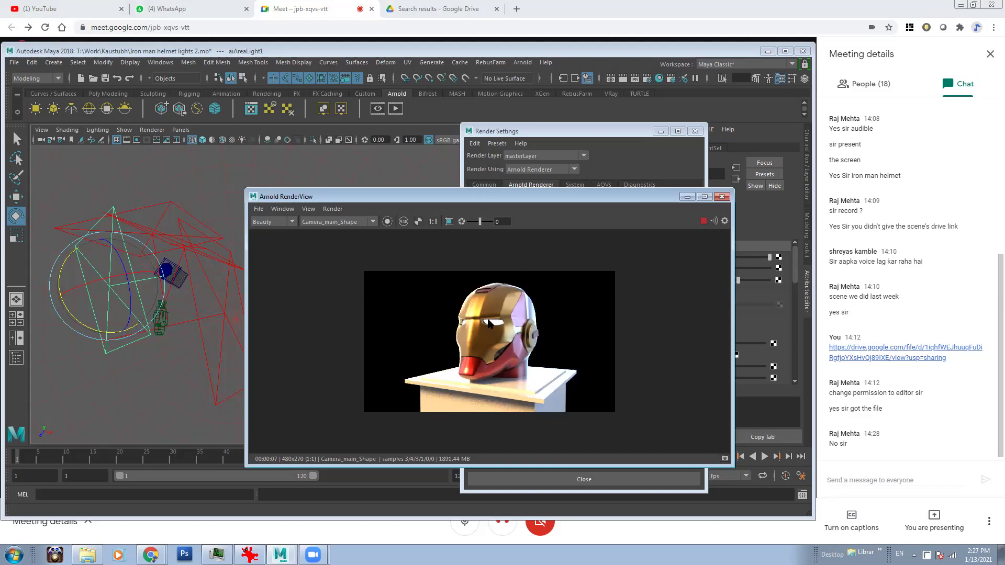
scroll(493, 324, up, 3)
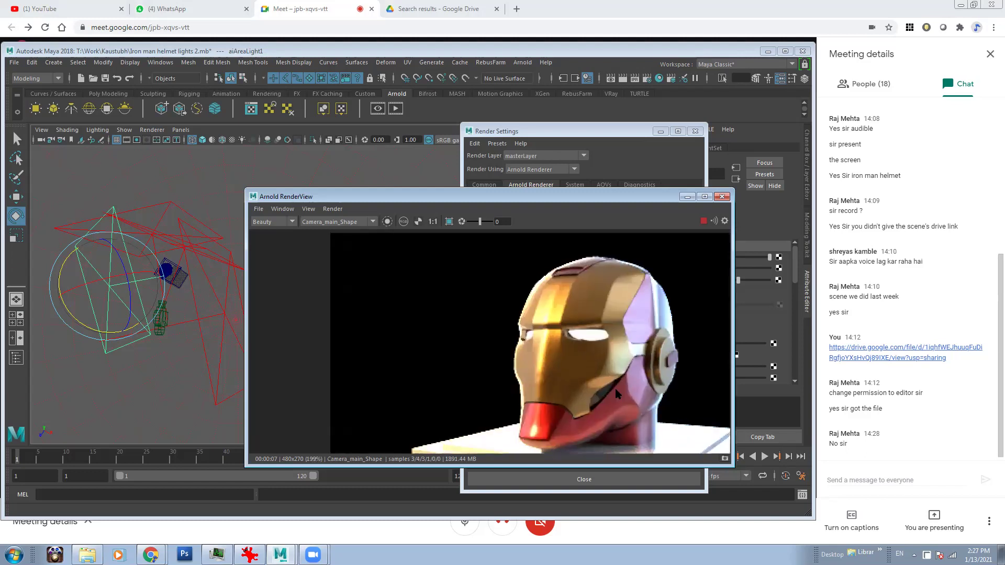
middle_drag(612, 342, 552, 333)
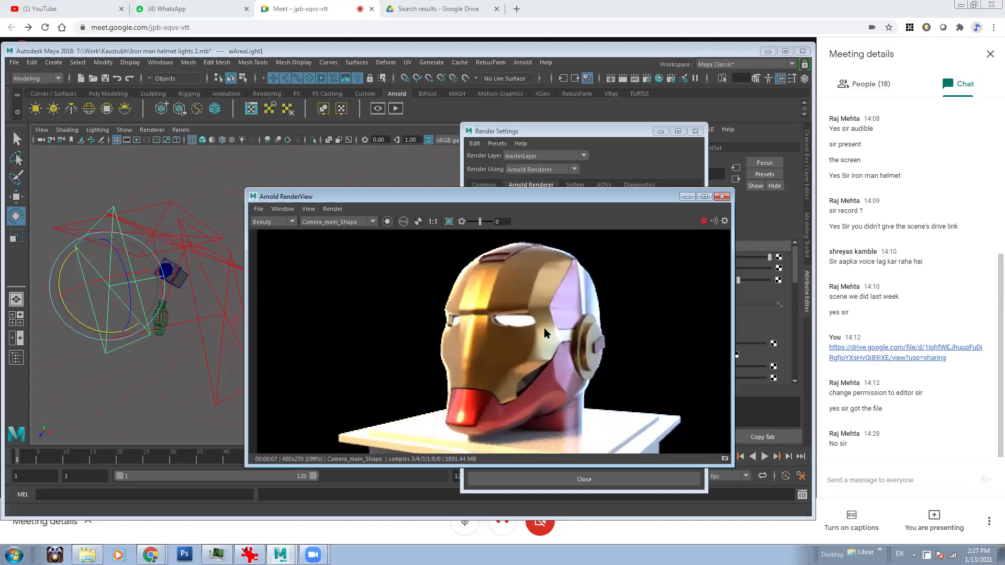
click(432, 221)
Select the helmet's faceplate mesh in the perspective view, show it shaded around the eyes and minimize the render view.
alt+drag(197, 285, 212, 261)
scroll(148, 251, up, 5)
scroll(151, 246, up, 3)
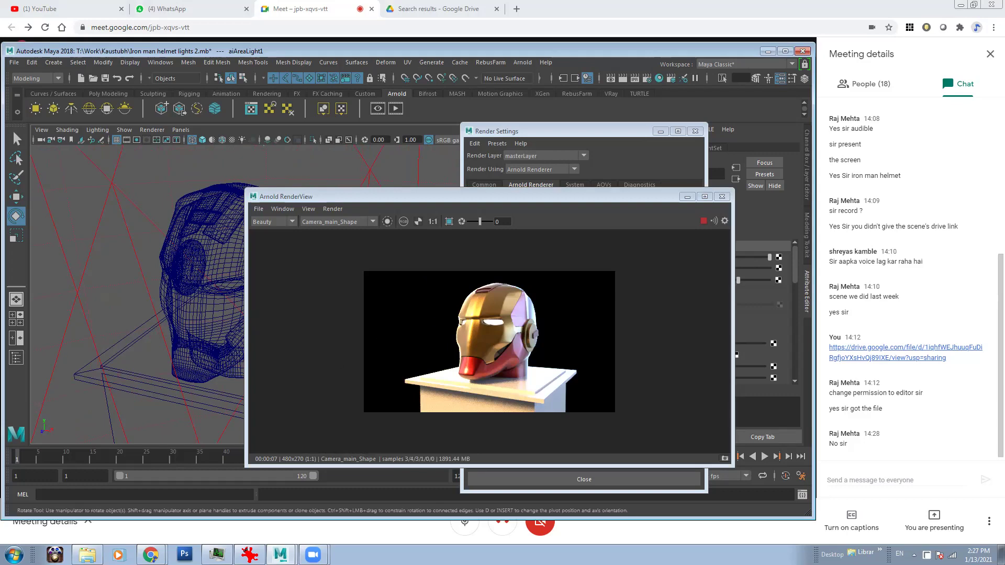
alt+drag(114, 256, 166, 332)
scroll(184, 217, down, 5)
click(166, 332)
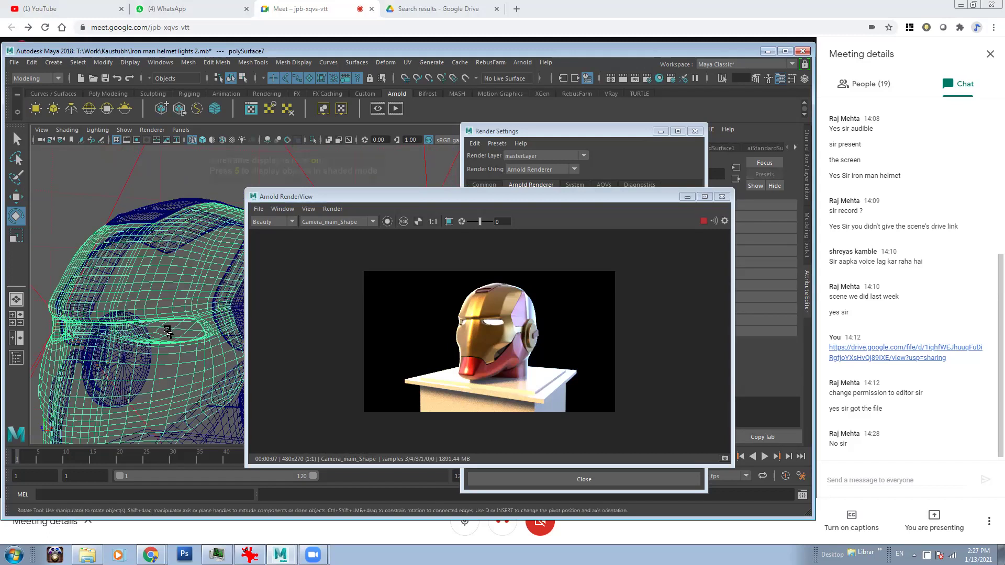
key(5)
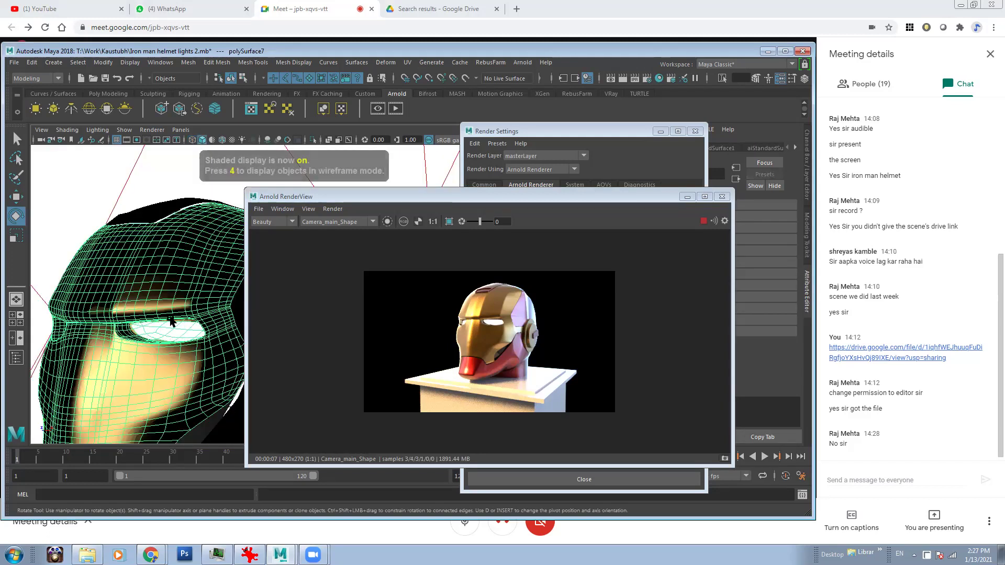
alt+drag(170, 322, 160, 296)
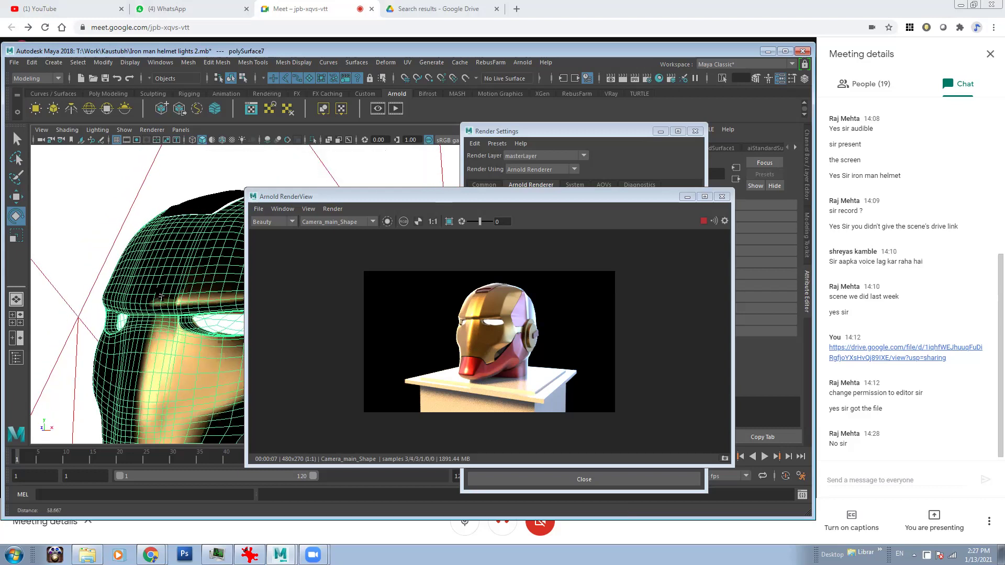
scroll(161, 297, up, 3)
click(687, 196)
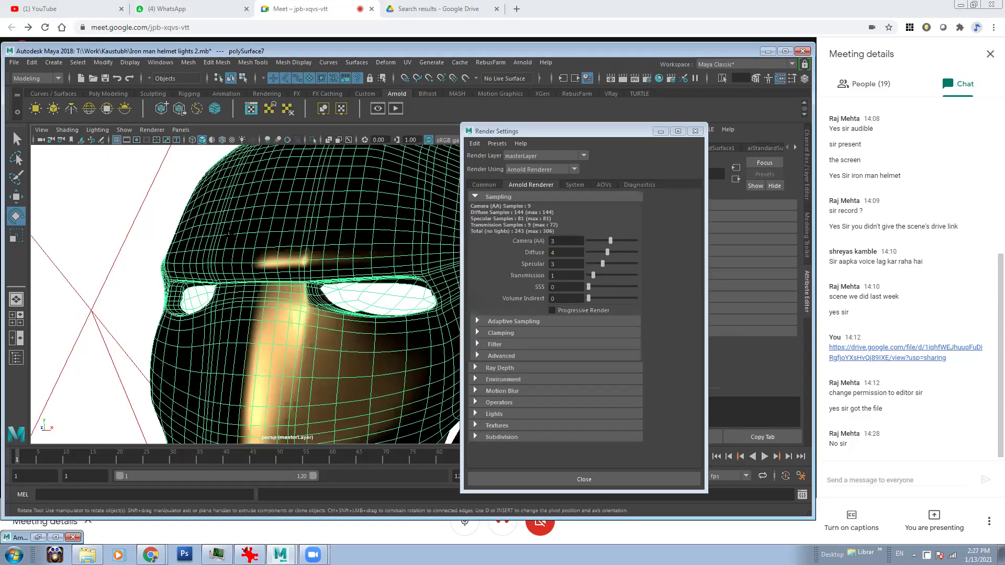
right_click(377, 253)
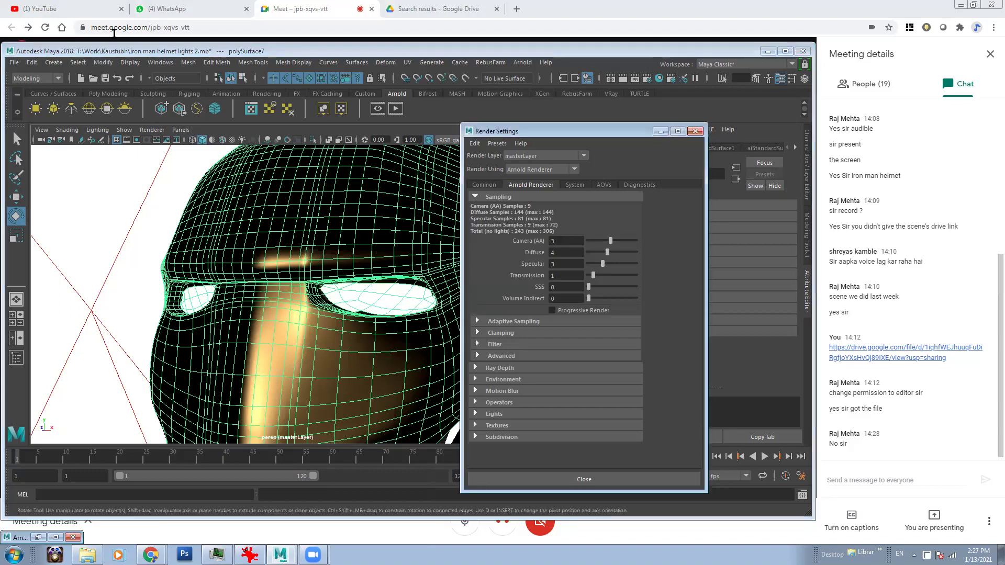
Open the Hypershade and graph the materials assigned to the selected faceplate mesh.
click(160, 62)
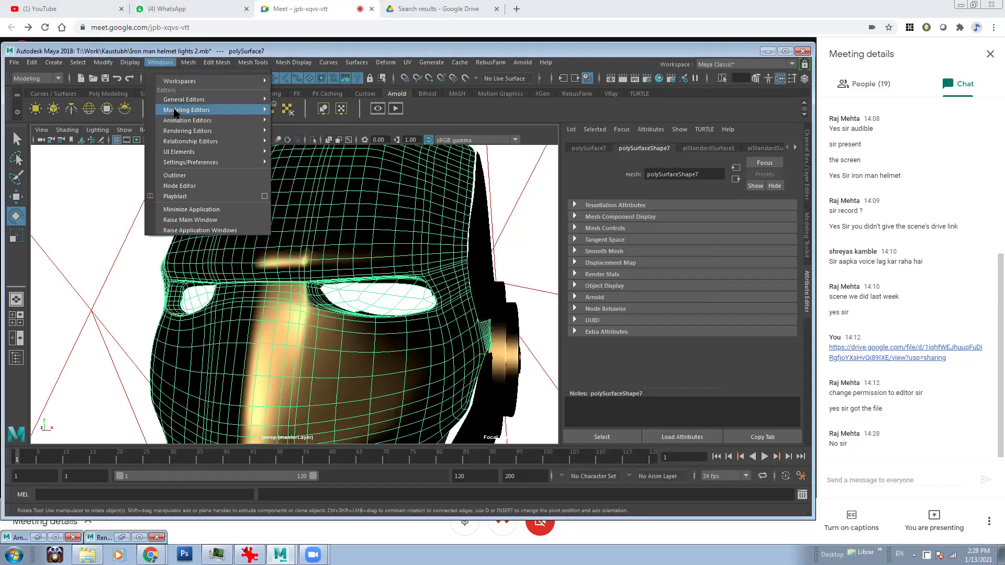
click(303, 152)
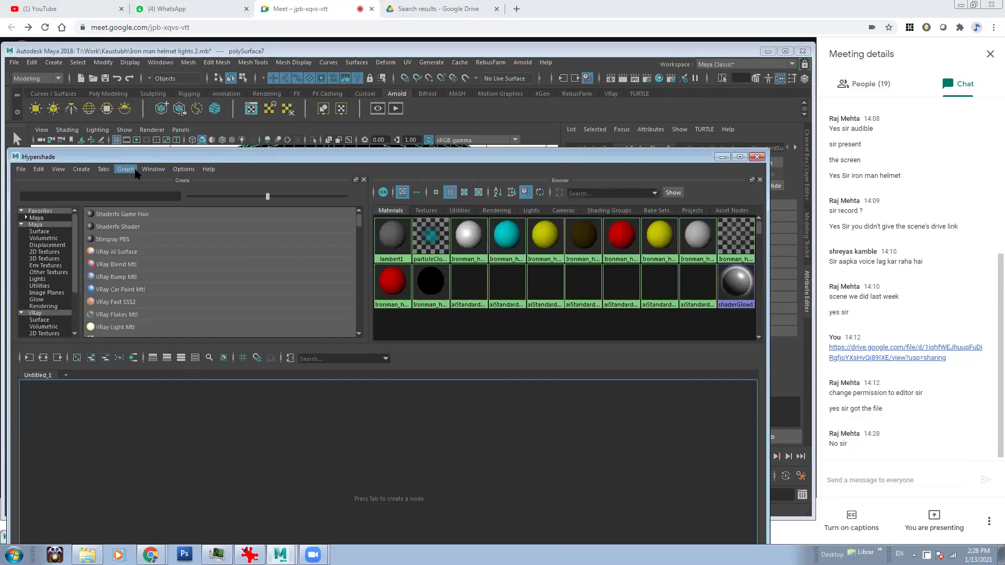
click(125, 170)
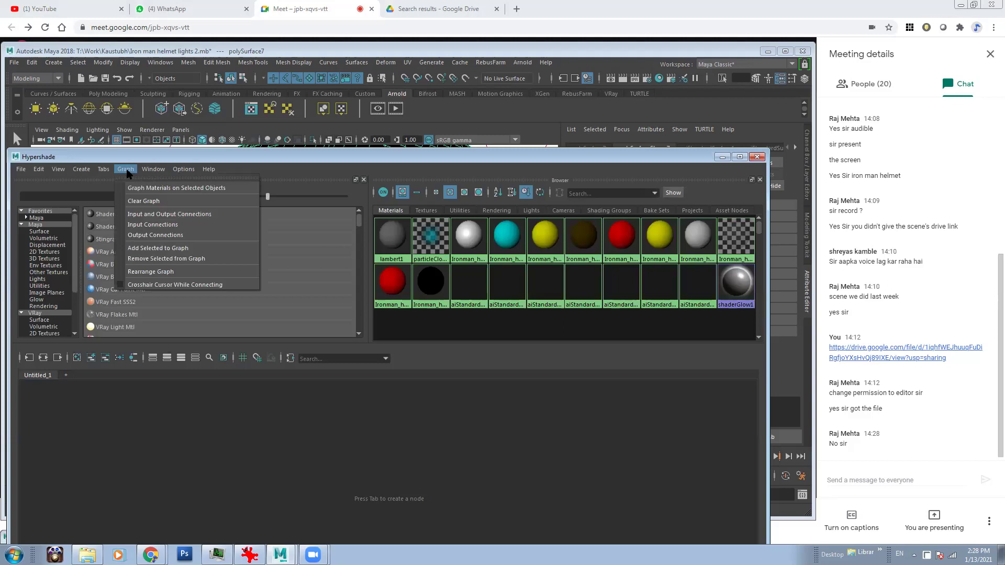
click(135, 188)
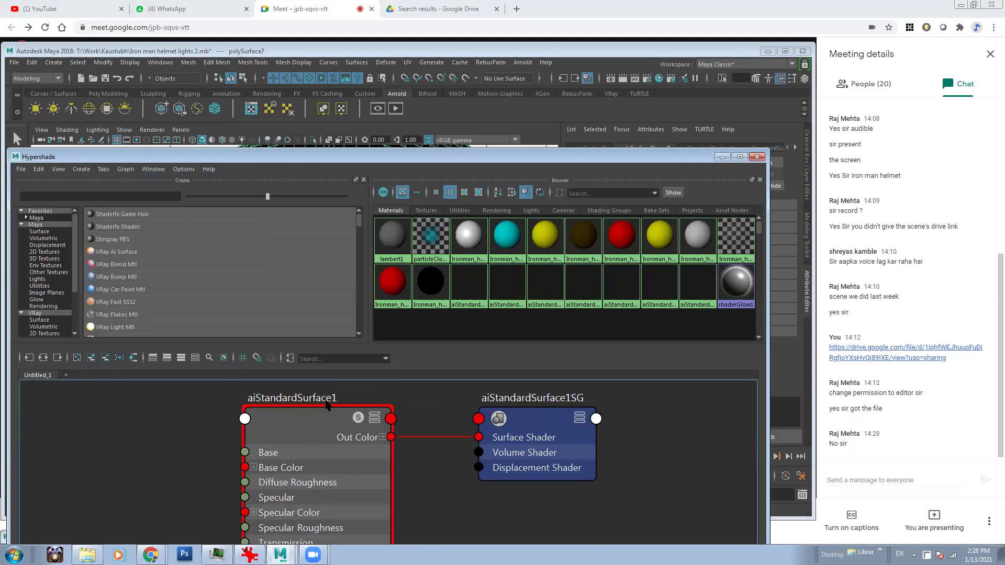
drag(437, 165, 447, 142)
alt+middle_drag(525, 541, 515, 441)
scroll(402, 436, down, 6)
alt+middle_drag(382, 456, 364, 369)
scroll(391, 397, up, 6)
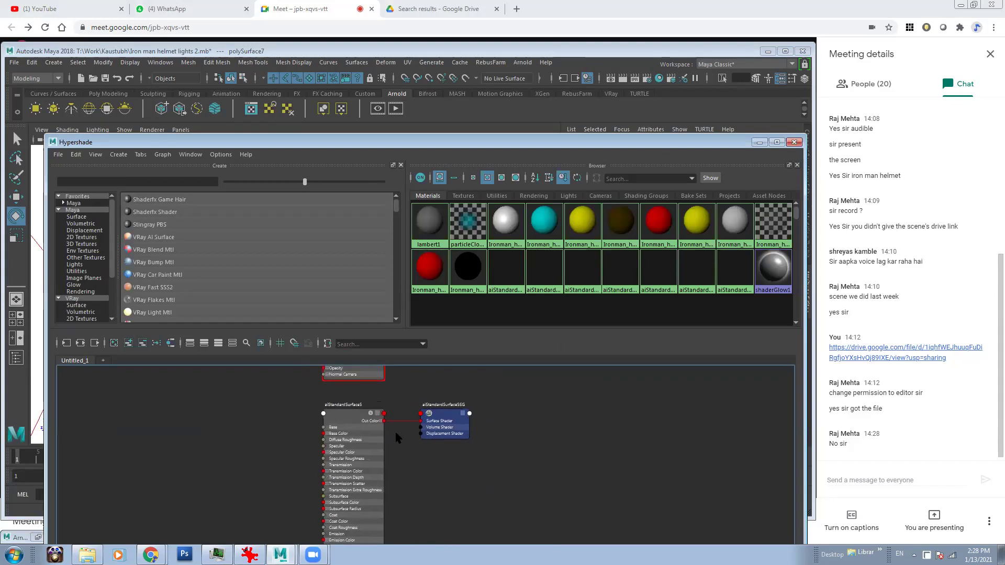
Select the eye faces assigned to the aiStandardSurface5 material, minimize the Hypershade and frame the faces in the perspective view.
click(330, 406)
drag(43, 134, 318, 131)
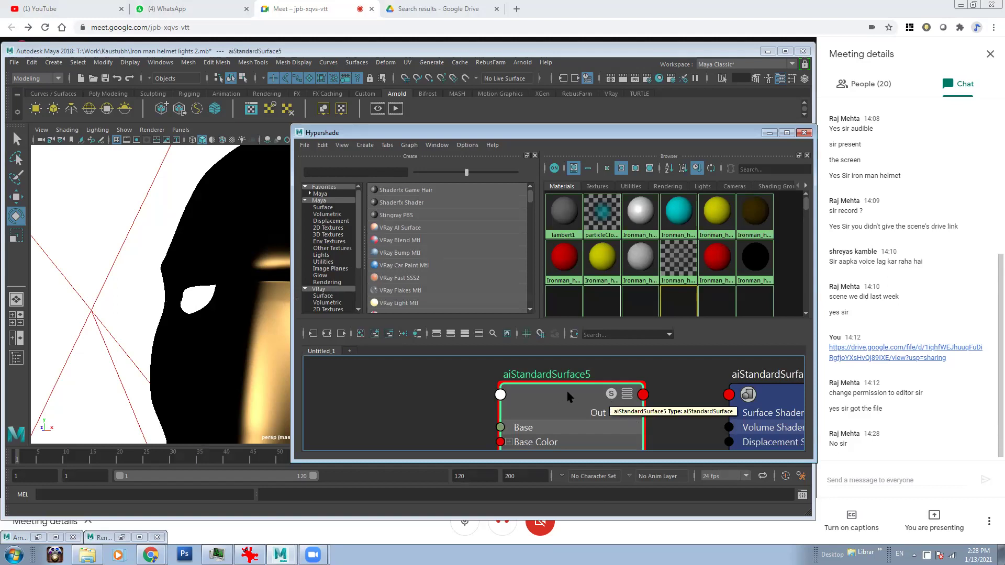
right_drag(562, 363, 654, 366)
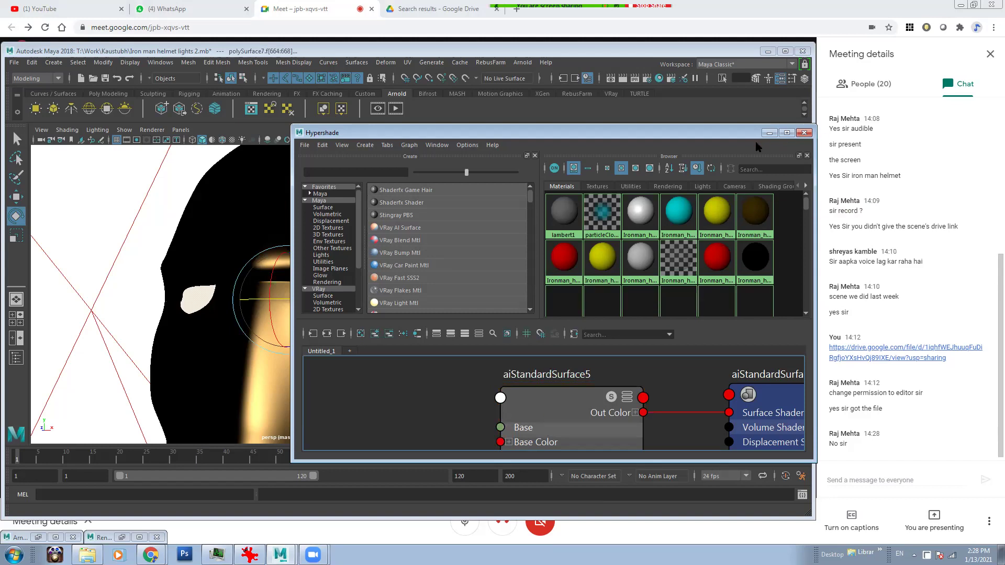
click(768, 133)
key(f)
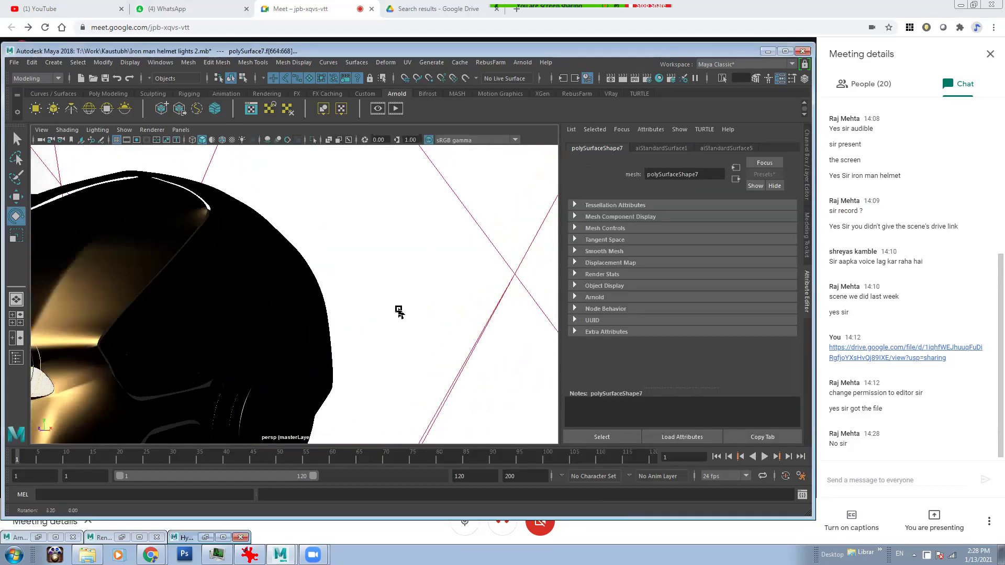
key(4)
key(7)
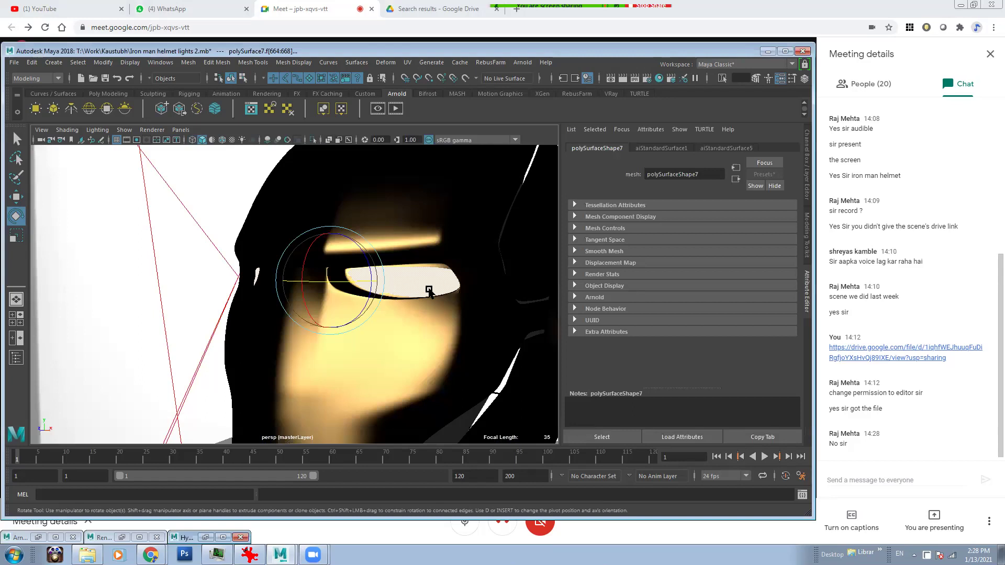
Display the Emission settings of the aiStandardSurface5 material on the eyes.
click(726, 148)
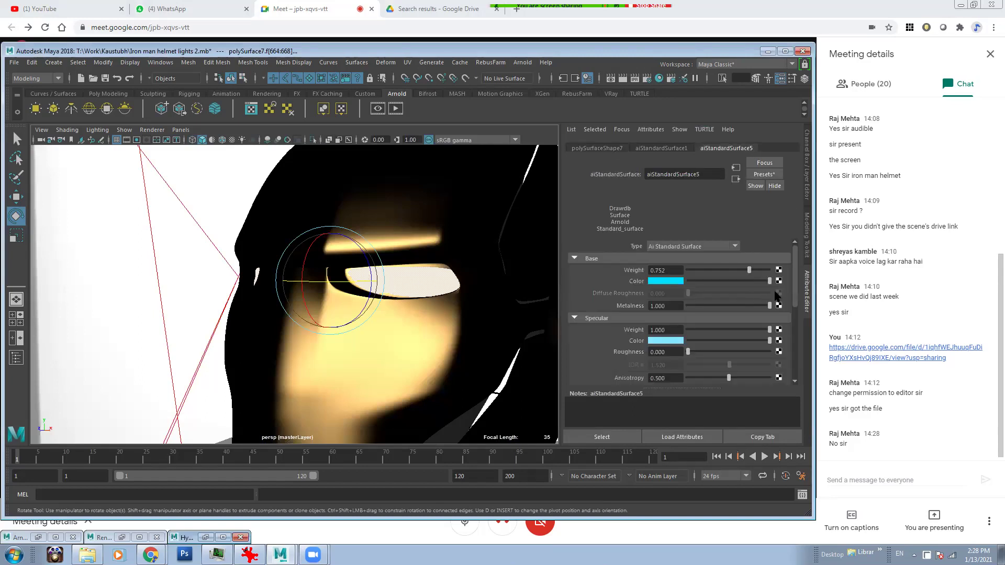
scroll(796, 356, down, 5)
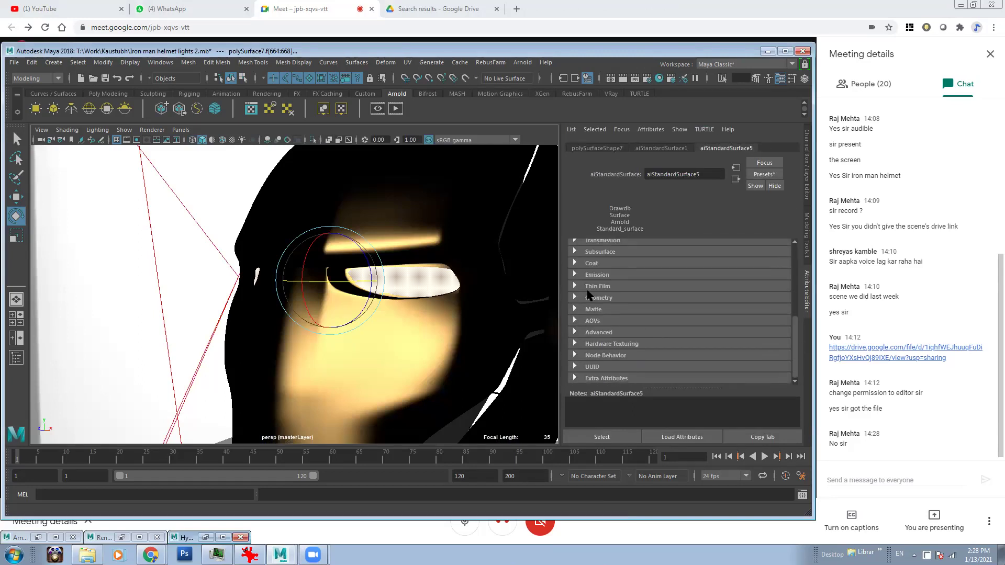
click(595, 274)
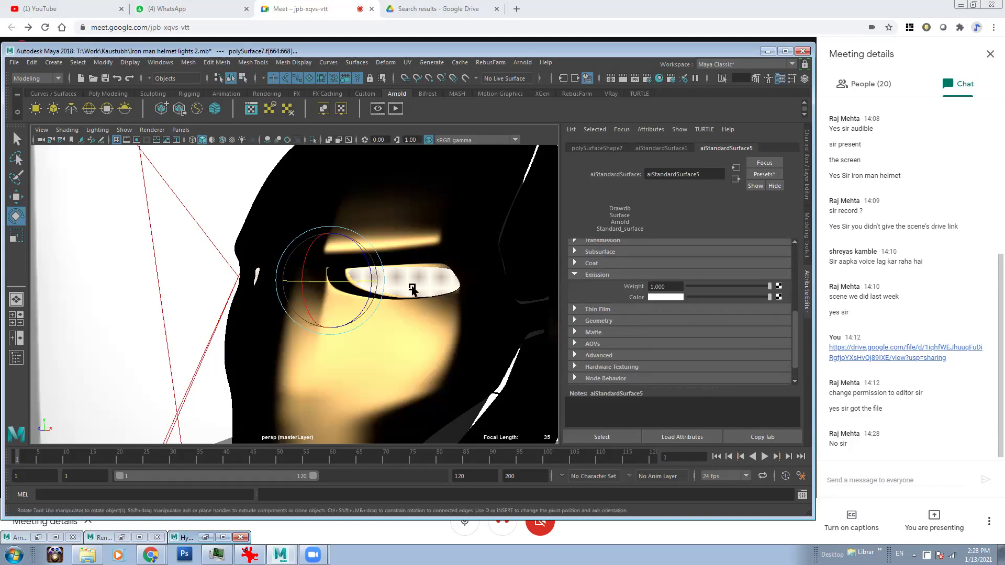
Extract the selected eye faces from the faceplate with Separate extracted faces on and zero offset, and return to object selection.
scroll(448, 298, down, 5)
alt+drag(449, 298, 419, 293)
scroll(419, 293, up, 5)
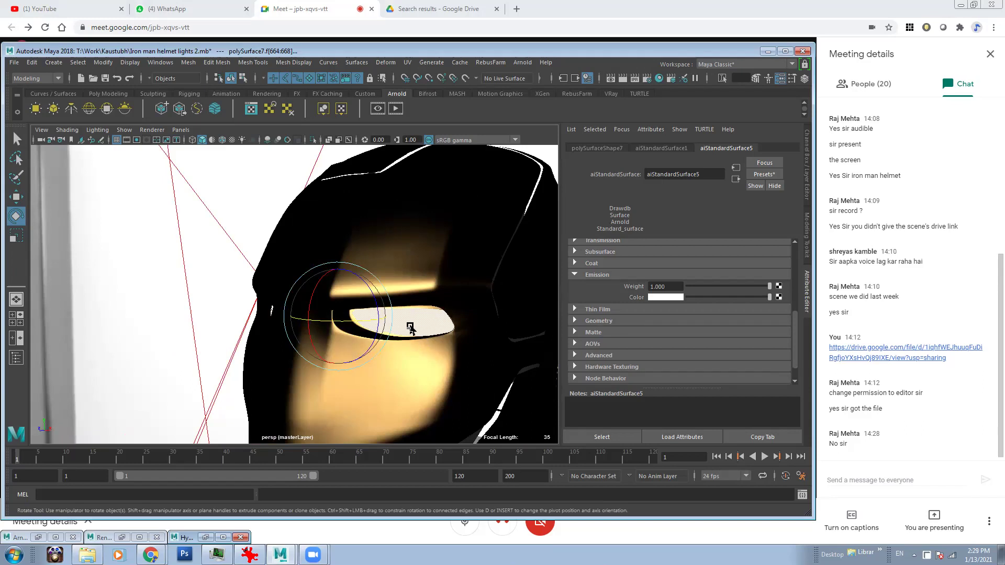
scroll(408, 328, up, 3)
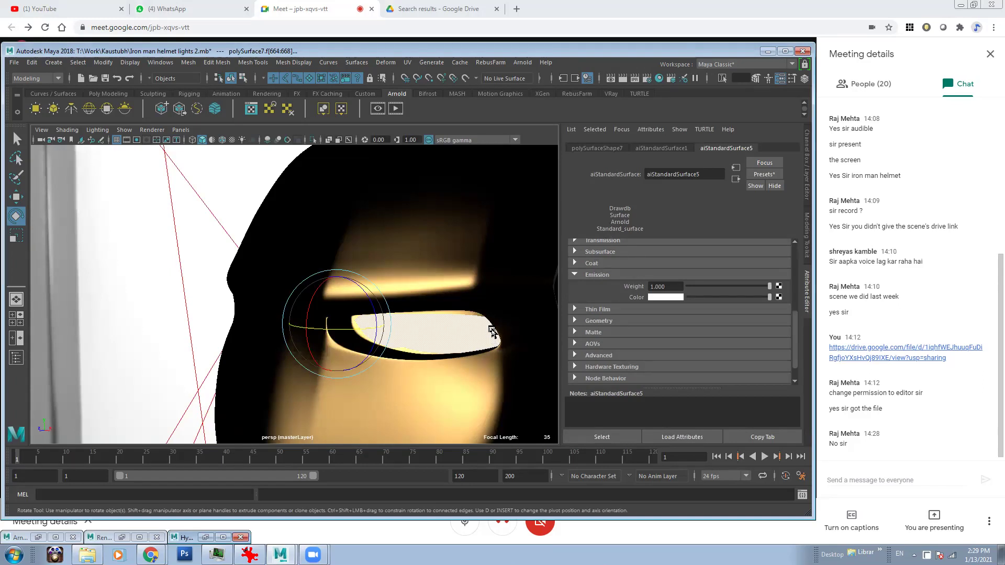
click(216, 62)
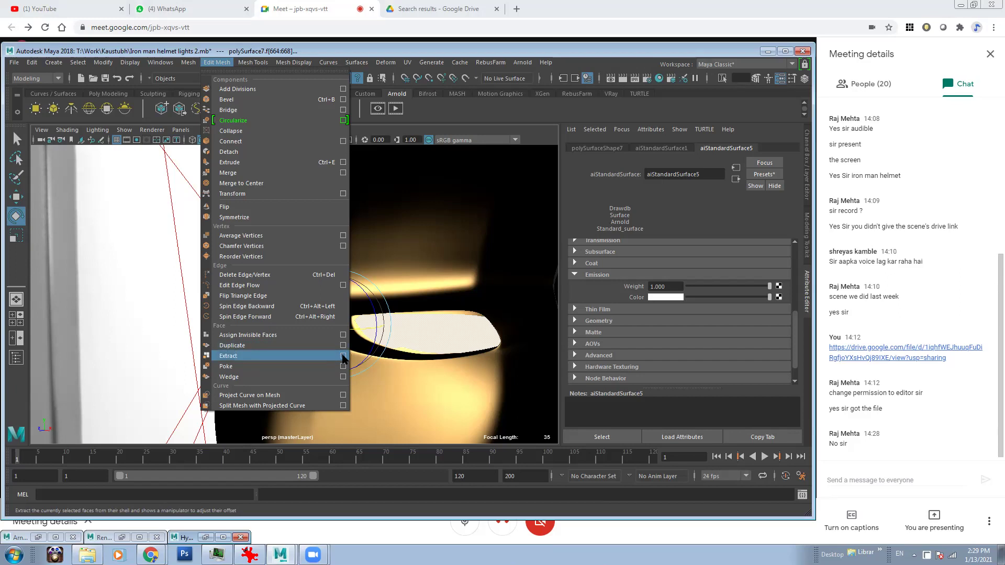
click(343, 356)
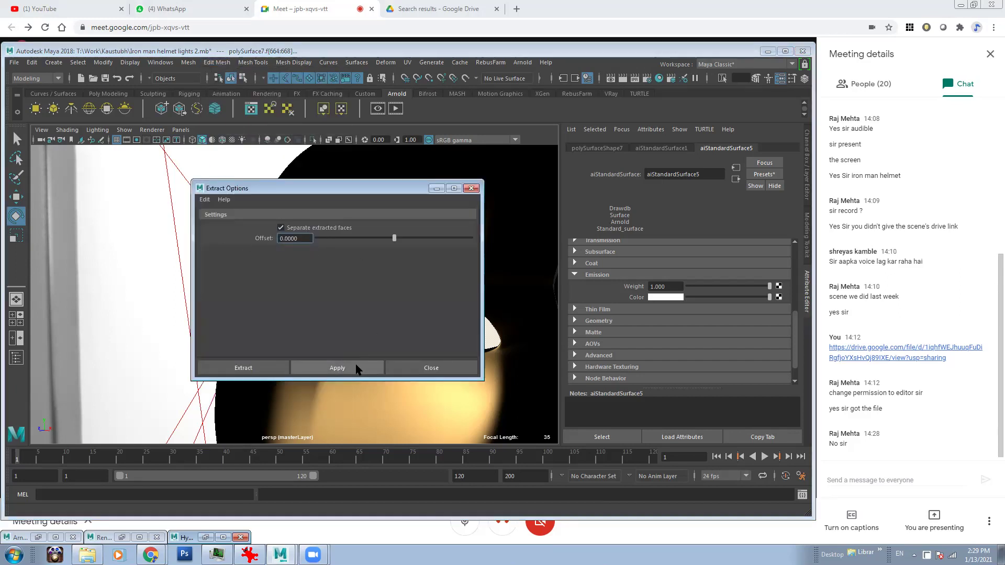
click(357, 369)
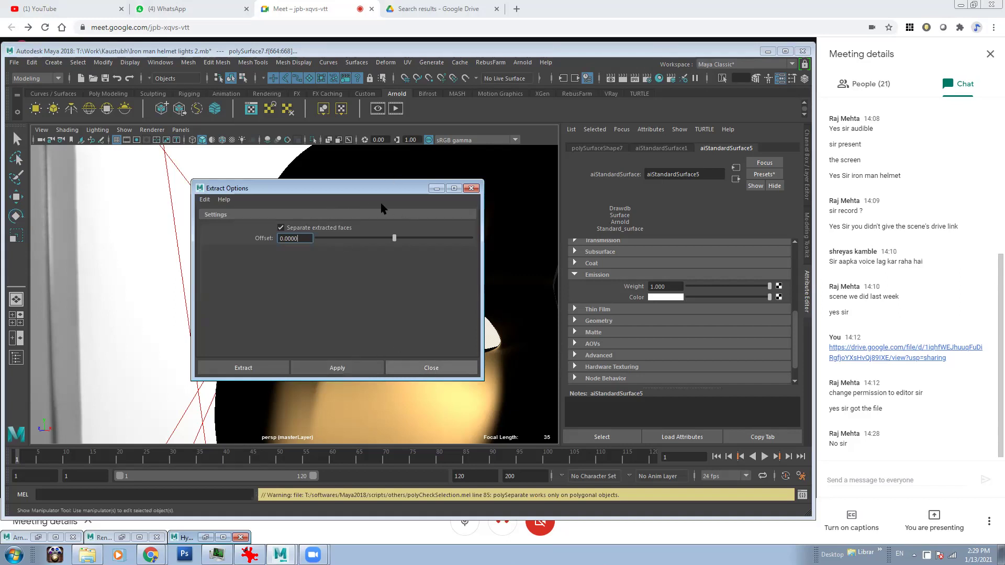
click(436, 189)
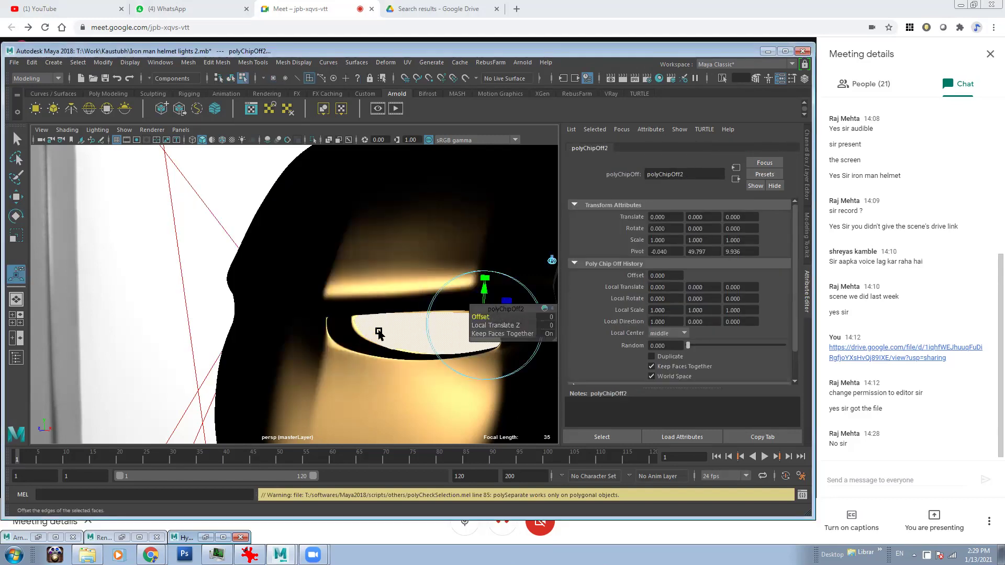
key(q)
key(F8)
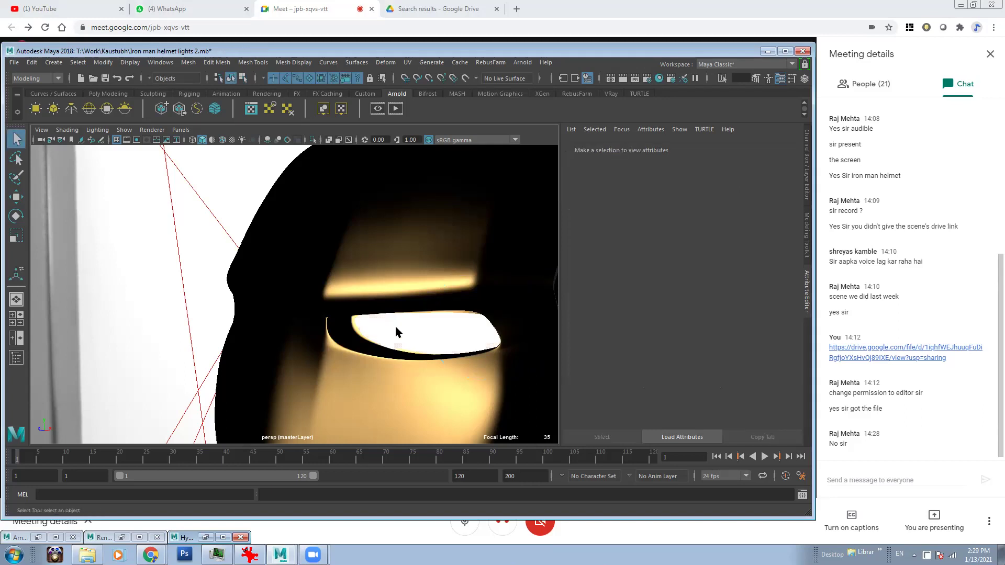
Try selecting the eyes separately from the faceplate in wireframe display, and undo the selection changes.
key(w)
alt+drag(397, 330, 384, 354)
key(4)
alt+middle_drag(411, 359, 344, 251)
scroll(344, 251, down, 5)
alt+drag(321, 270, 327, 273)
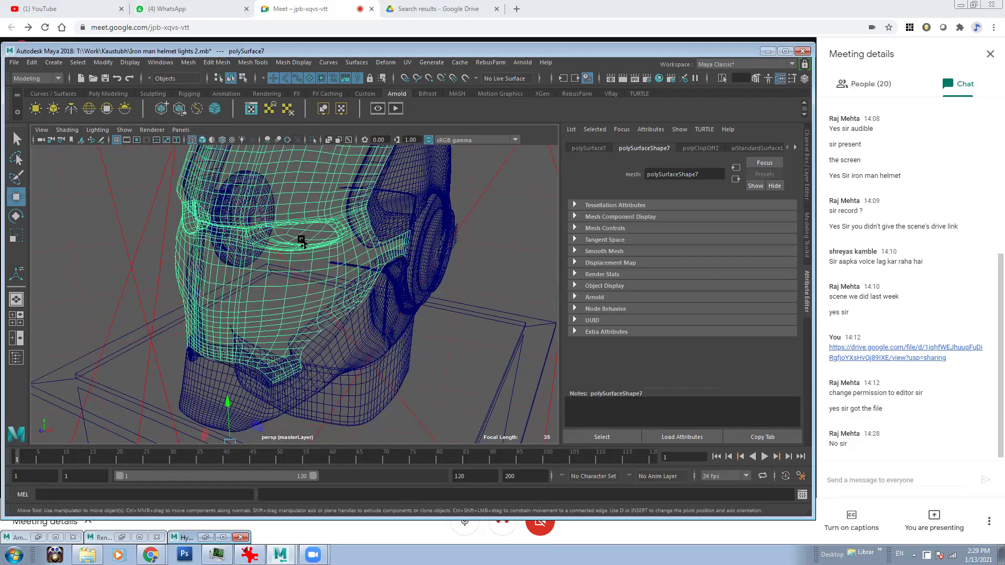
click(325, 274)
key(ctrl+z)
key(ctrl+z)
key(ctrl+z)
key(ctrl+z)
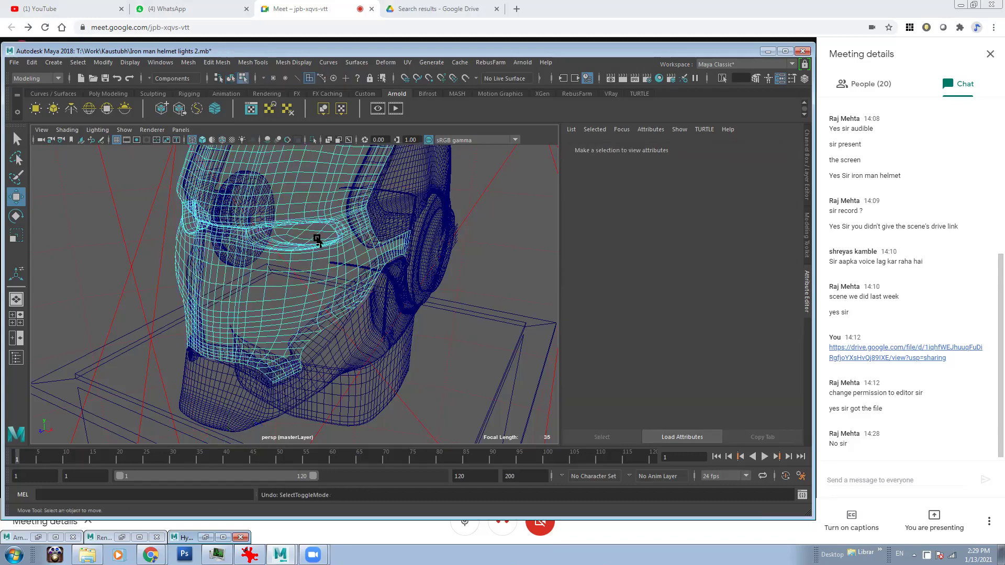
key(ctrl+z)
key(ctrl+z)
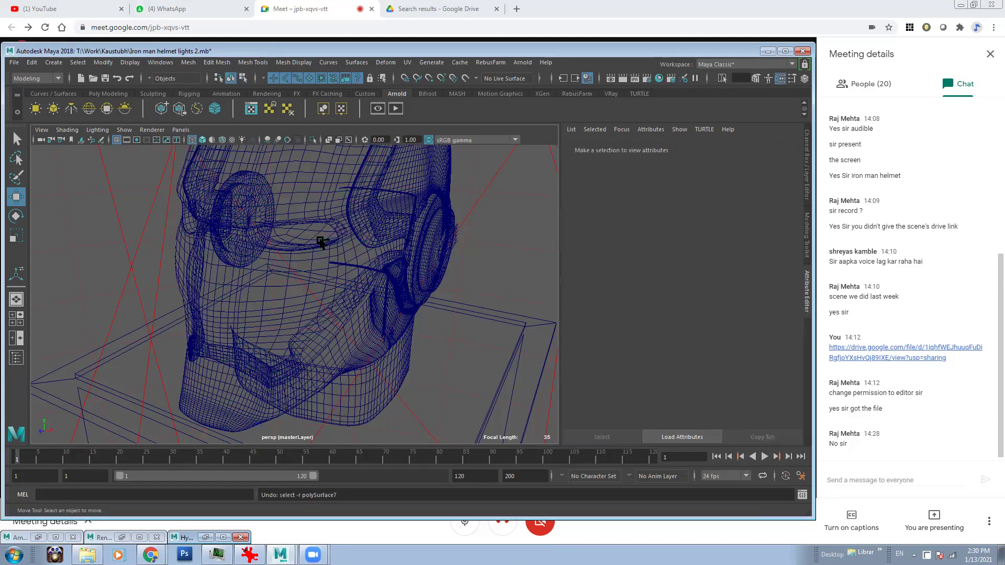
Select the faceplate mesh, select the faces assigned to aiStandardSurface5 through the Hypershade and minimize the Hypershade.
click(318, 253)
key(1)
alt+drag(318, 254, 360, 284)
key(f)
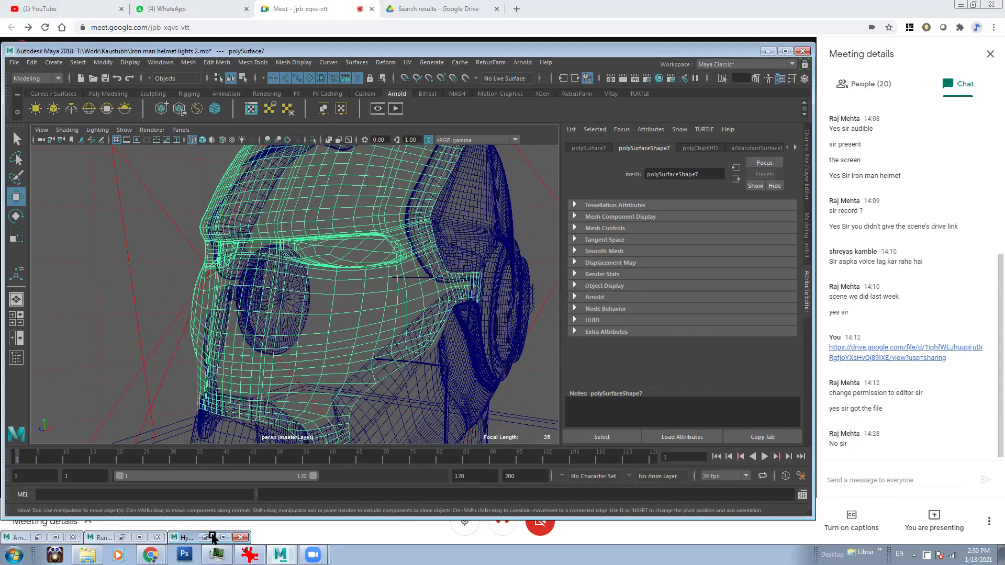
click(205, 539)
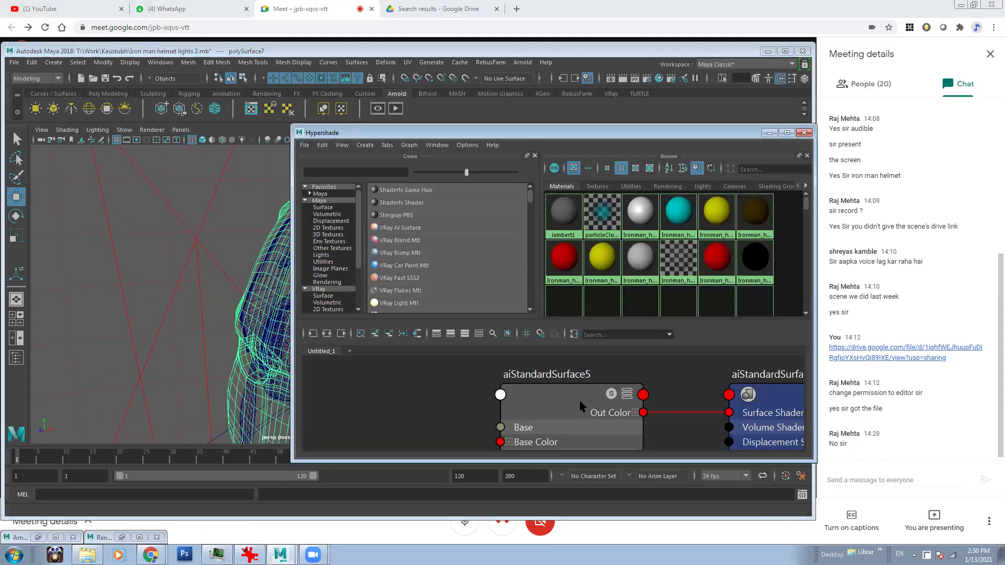
right_drag(580, 362, 629, 363)
click(769, 132)
Try moving the eye faces off the faceplate in wireframe and shaded display, comparing with the Arnold render and undoing each move.
drag(266, 335, 248, 355)
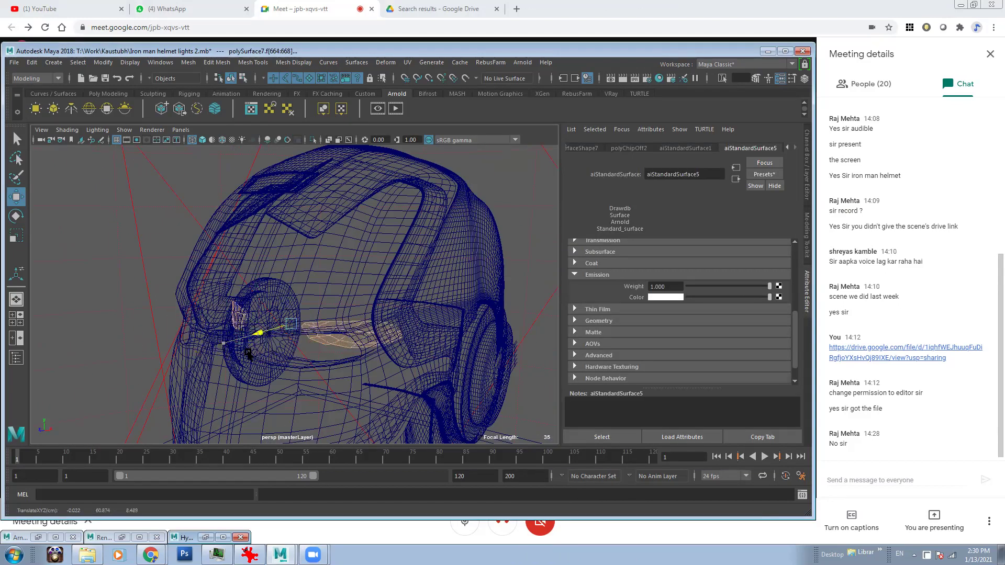
key(ctrl+z)
key(ctrl+z)
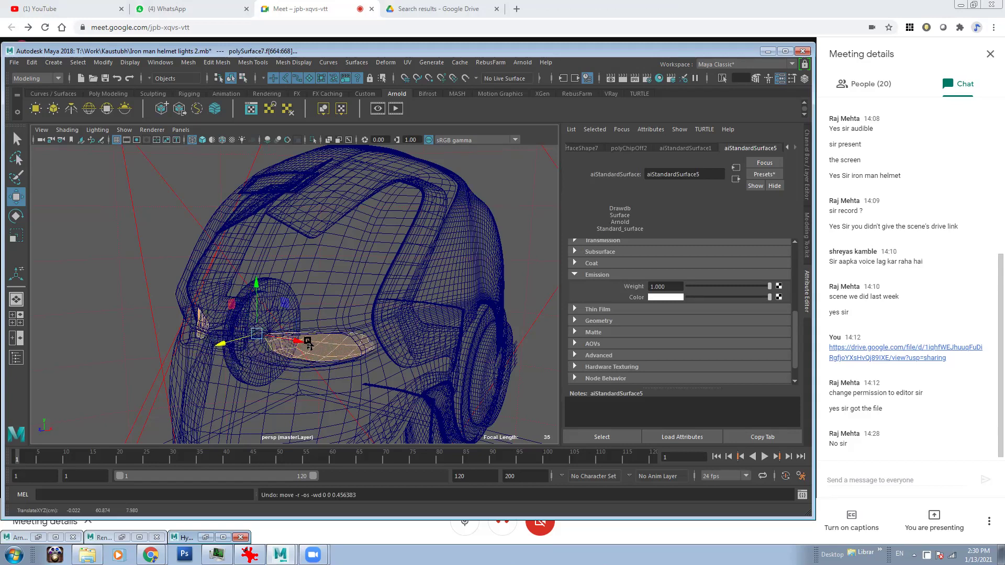
key(5)
click(39, 537)
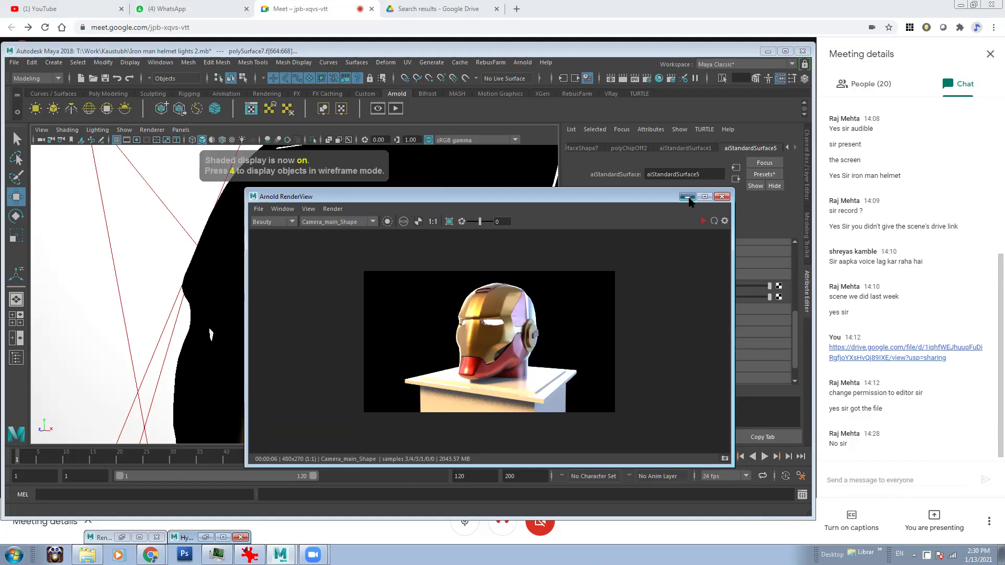
click(687, 197)
alt+drag(211, 334, 48, 329)
key(ctrl+z)
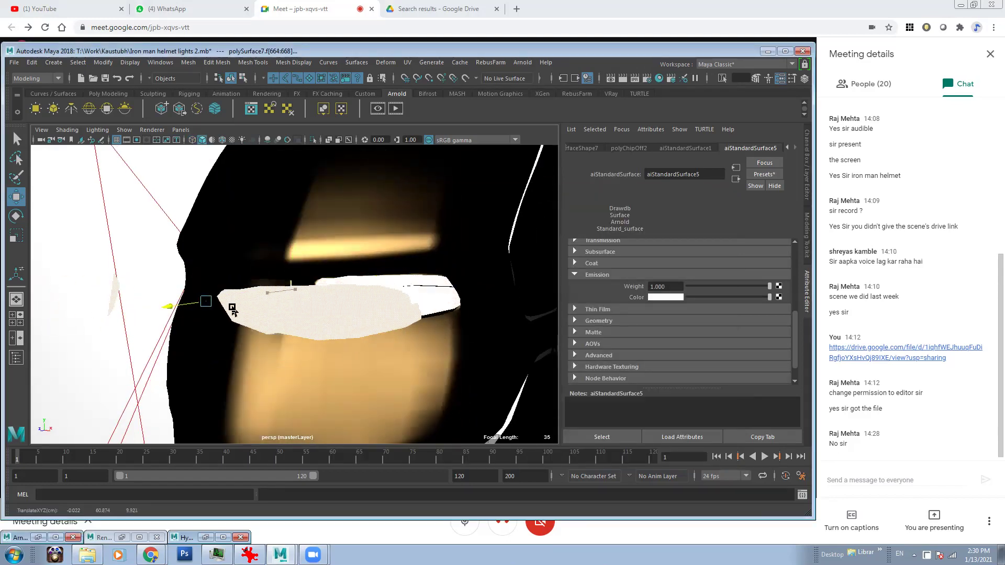
Reselect the faceplate's eye faces by their aiStandardSurface5 material in component mode, minimize the Hypershade and undo the test move.
click(386, 293)
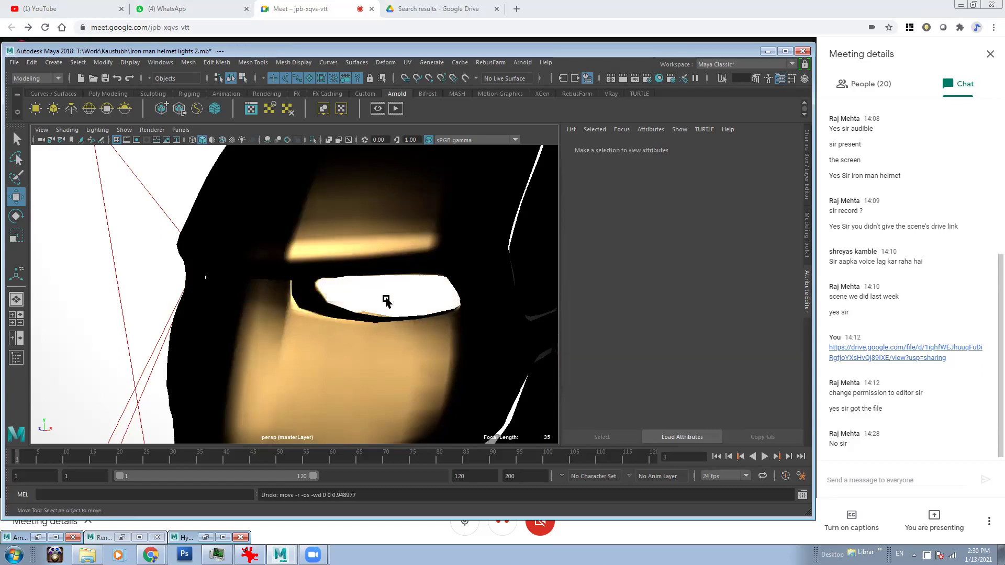
key(F8)
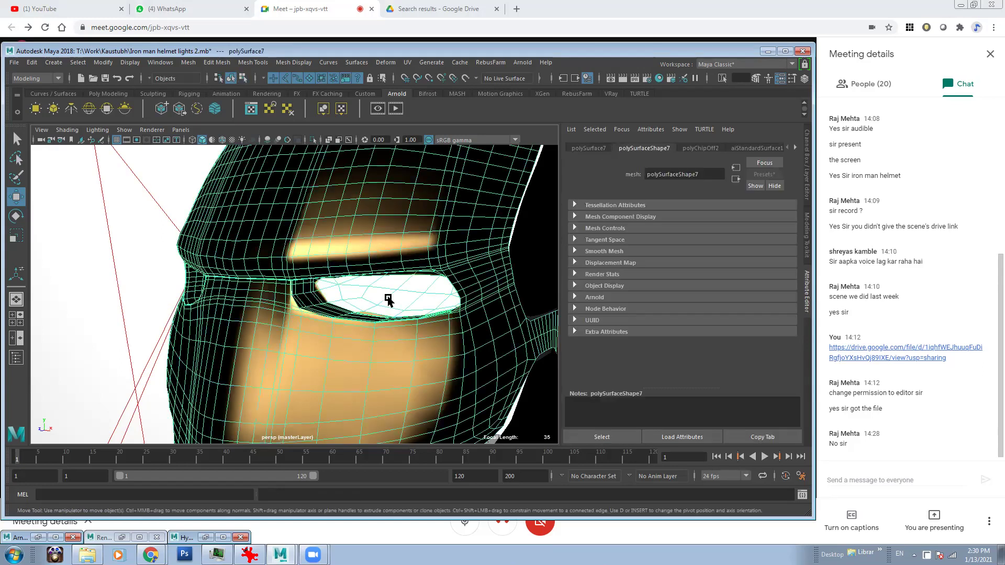
key(ctrl+z)
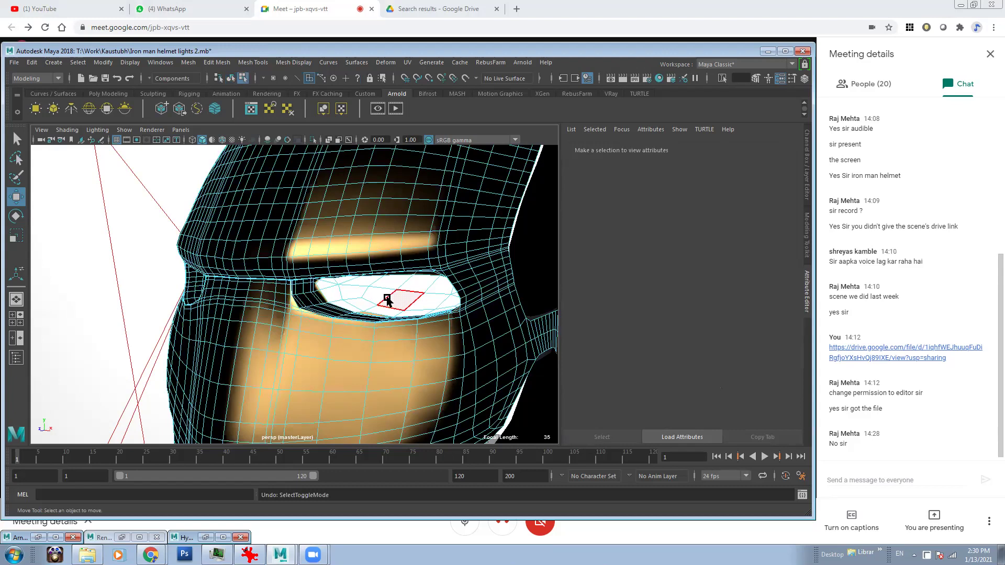
click(205, 537)
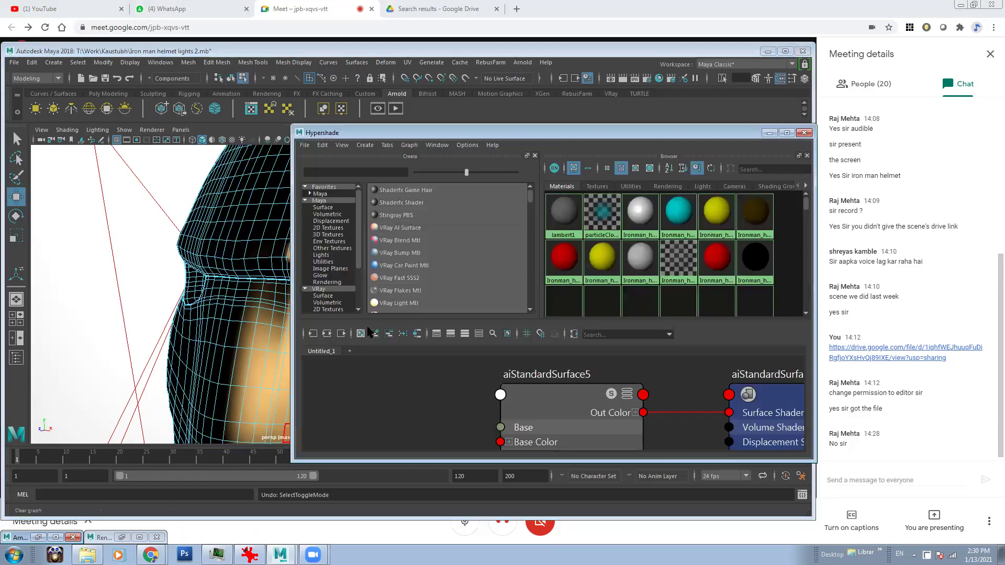
right_drag(580, 362, 617, 368)
click(769, 133)
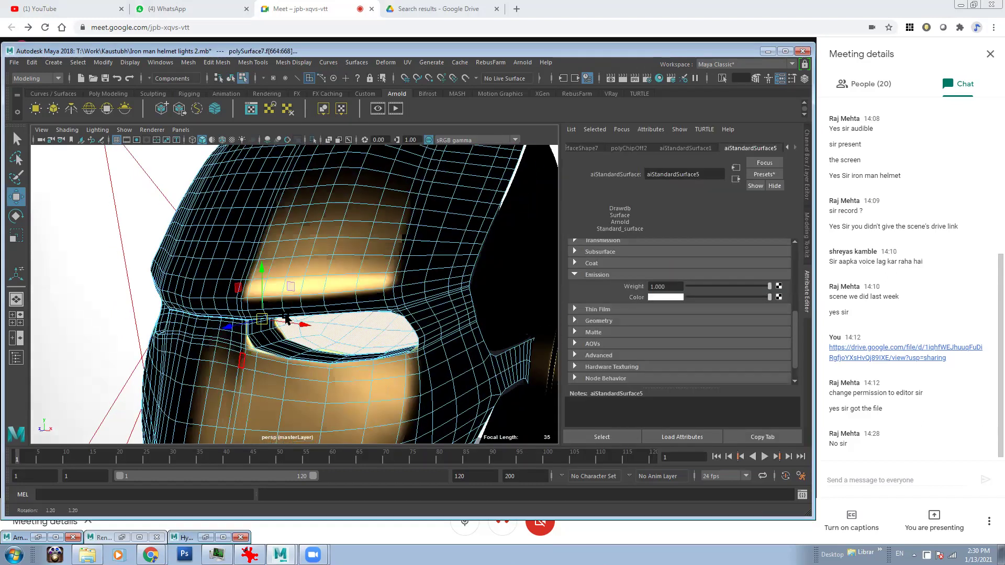
alt+drag(287, 319, 216, 390)
key(ctrl+z)
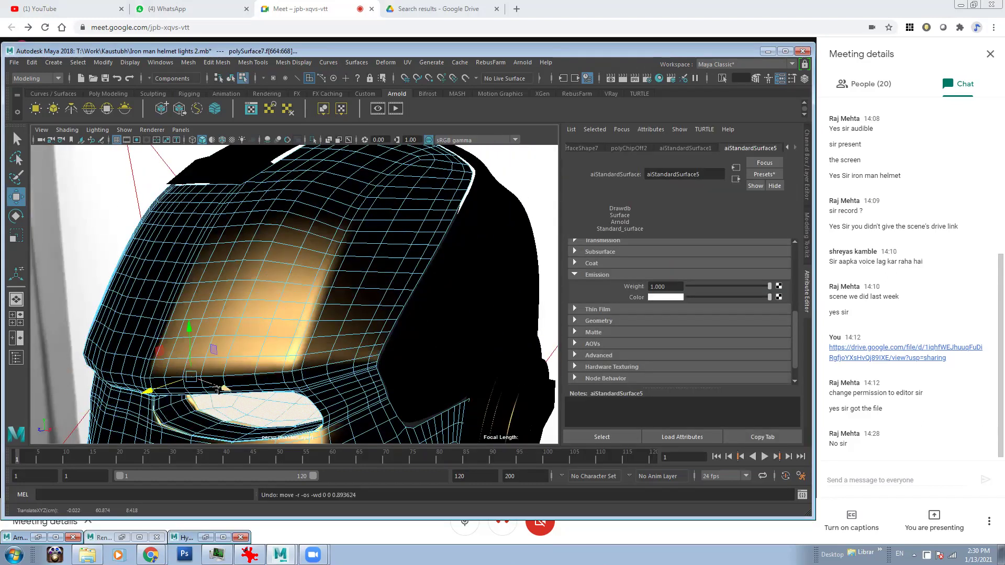
Duplicate the selected eye faces with Separate duplicated faces on and zero offset, and select the duplicated eyes in object mode.
click(188, 62)
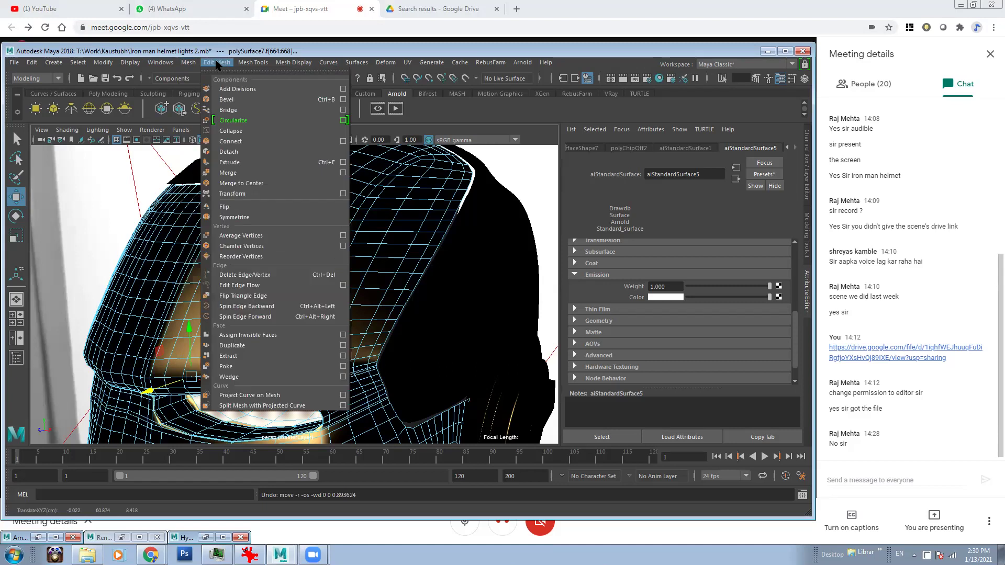
click(343, 346)
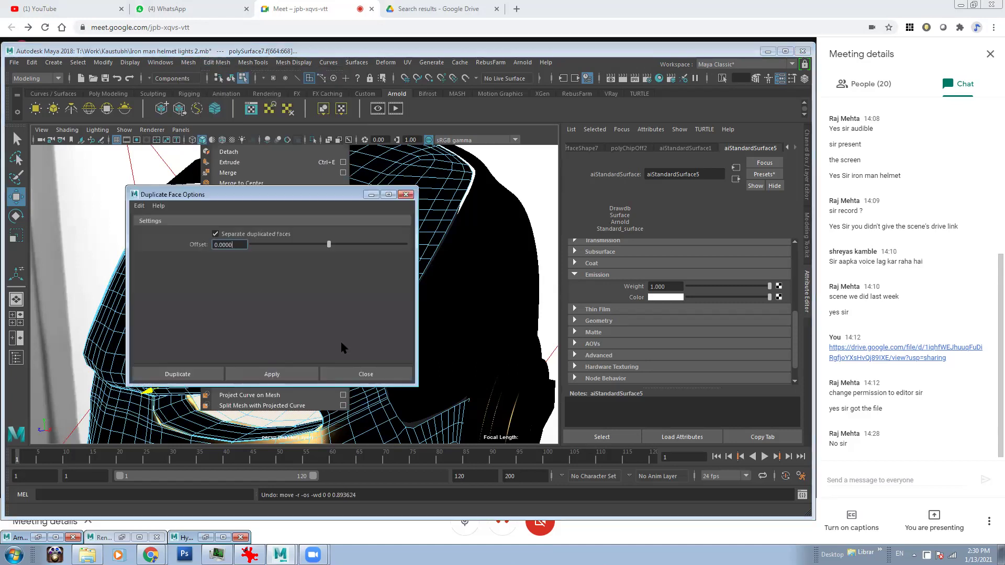
click(276, 372)
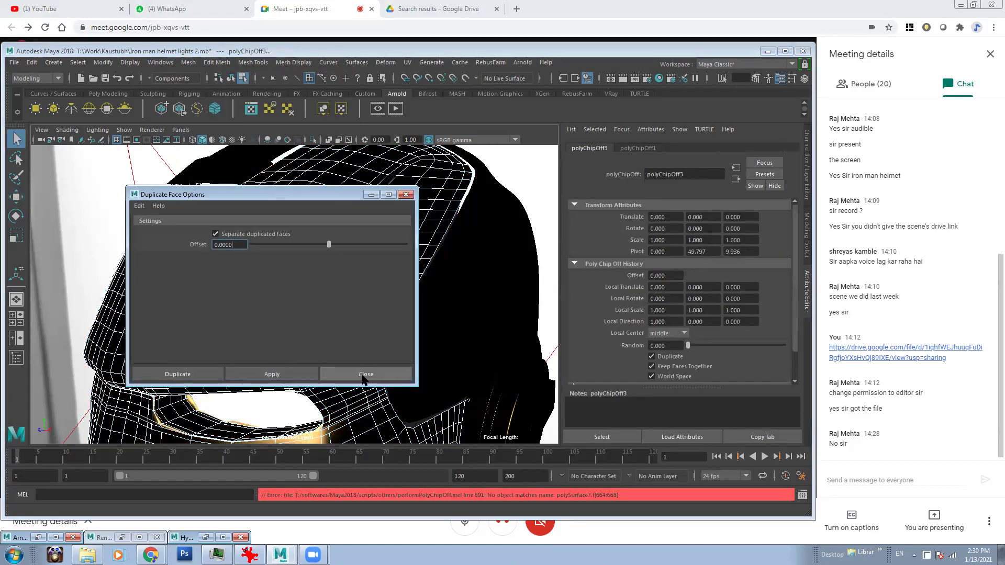
click(365, 374)
click(303, 300)
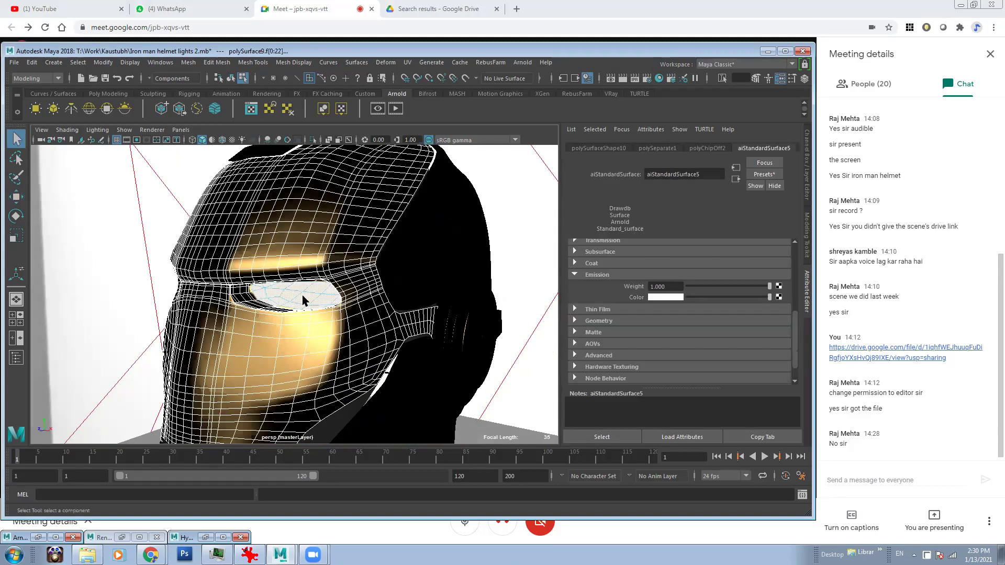
key(F8)
Try moving the duplicated eye meshes away from the helmet, and undo the moves.
alt+drag(304, 306, 348, 313)
alt+middle_drag(348, 313, 362, 314)
alt+drag(362, 315, 309, 306)
key(w)
scroll(309, 305, down, 5)
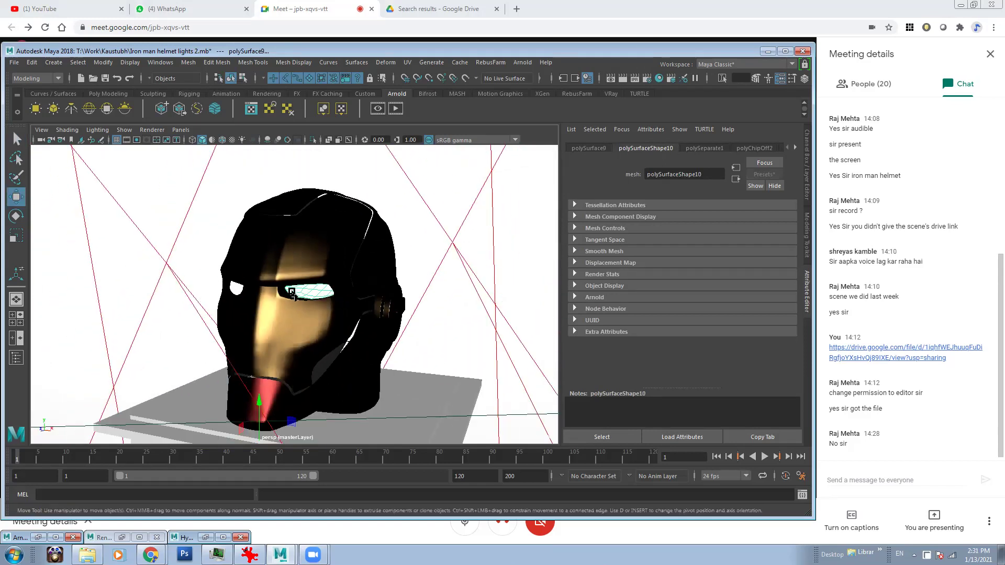
drag(259, 367, 258, 324)
key(ctrl+z)
key(ctrl+z)
key(ctrl+z)
key(ctrl+z)
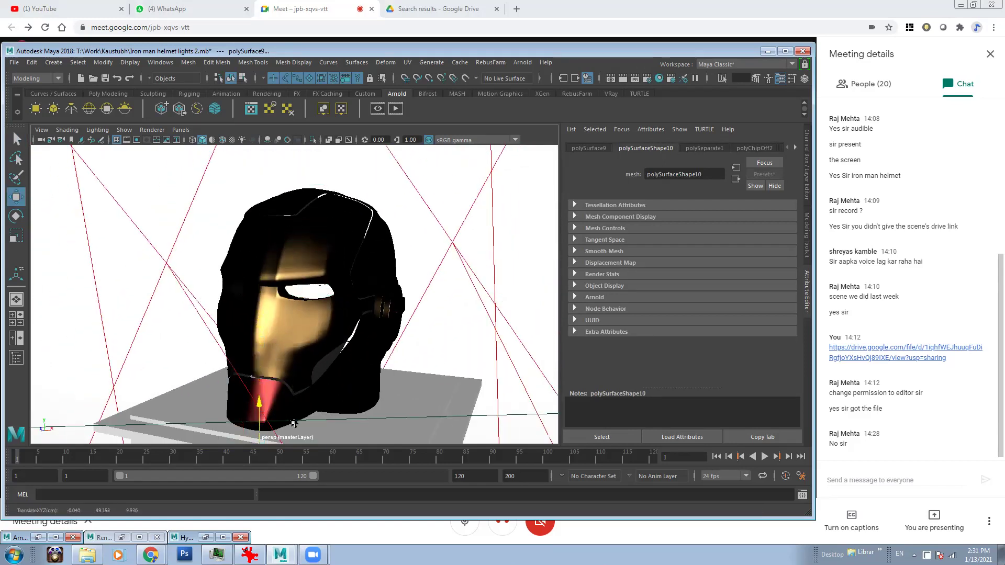
Combine the duplicated eye meshes into a single mesh.
alt+drag(325, 328, 304, 317)
click(189, 62)
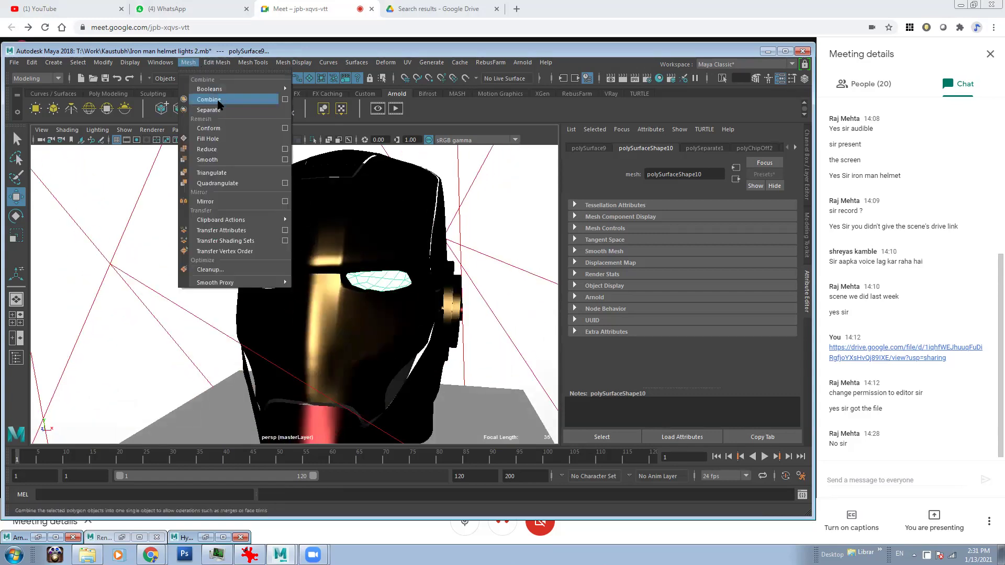
click(221, 110)
Try moving the combined eye mesh and examine its fit on the helmet in wireframe and lit display, undoing each move.
drag(327, 229, 326, 164)
key(ctrl+z)
key(ctrl+z)
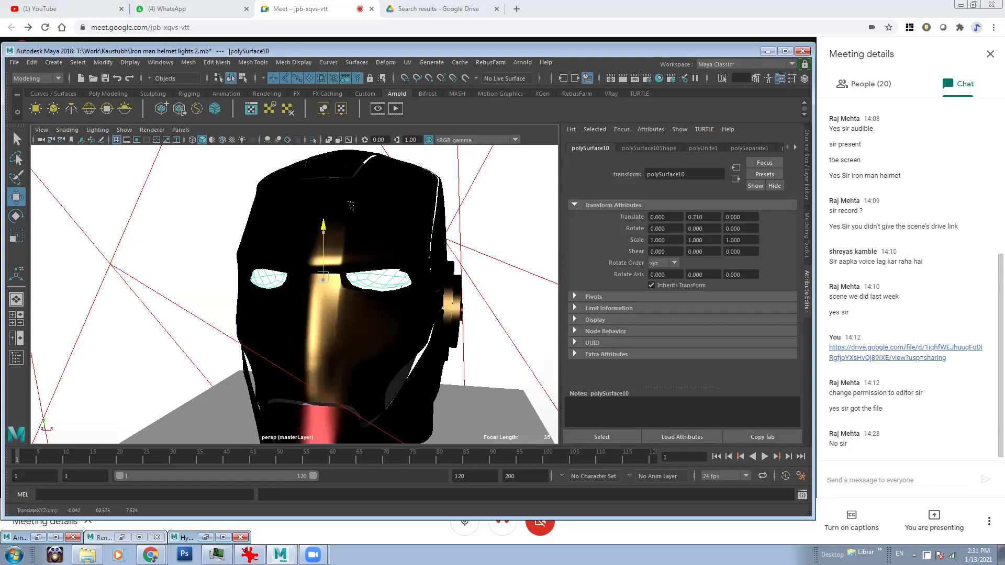
scroll(379, 271, up, 5)
drag(234, 223, 258, 341)
drag(266, 248, 275, 215)
key(ctrl+z)
alt+drag(313, 274, 436, 281)
key(4)
mouse_move(497, 276)
alt+mouse_down()
mouse_move(376, 253)
mouse_move(373, 242)
mouse_move(387, 290)
alt+mouse_up()
key(7)
mouse_move(388, 290)
alt+mouse_down()
mouse_move(259, 280)
mouse_move(248, 259)
alt+mouse_up()
key(ctrl+z)
alt+drag(314, 248, 314, 272)
scroll(304, 251, down, 3)
scroll(278, 257, up, 3)
Start the Arnold render from Camera_main_Shape and reposition the render window.
click(40, 538)
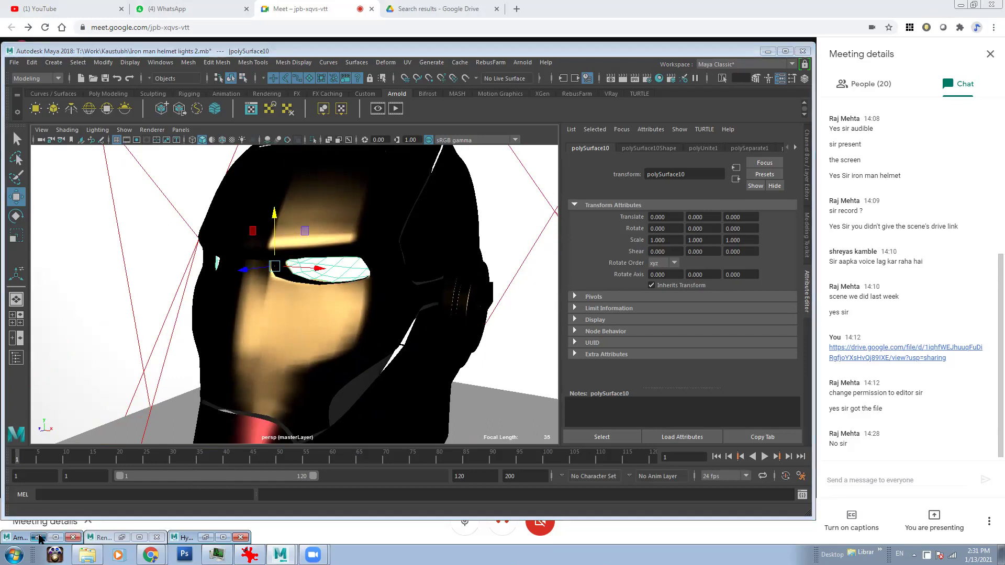
click(704, 221)
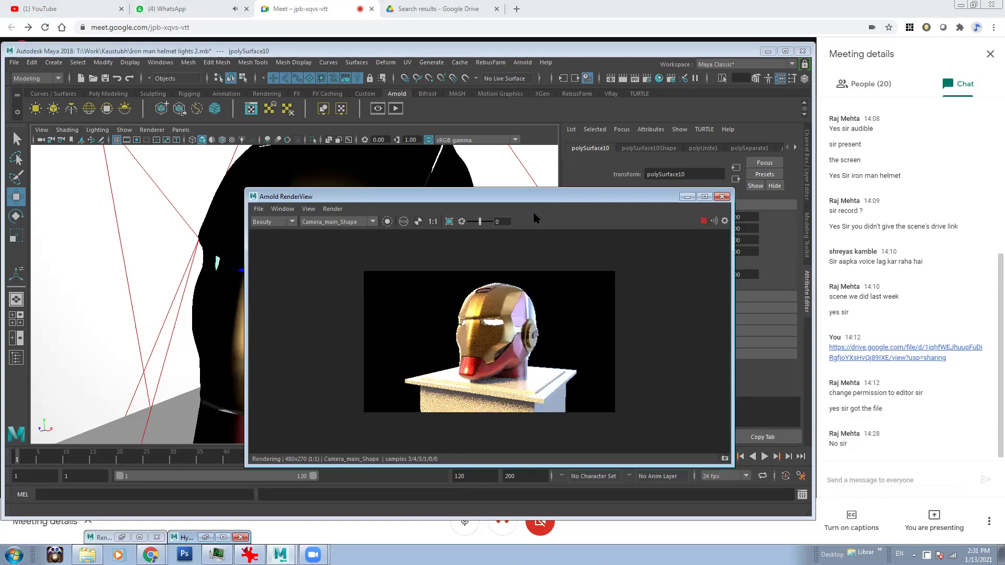
drag(534, 197, 454, 223)
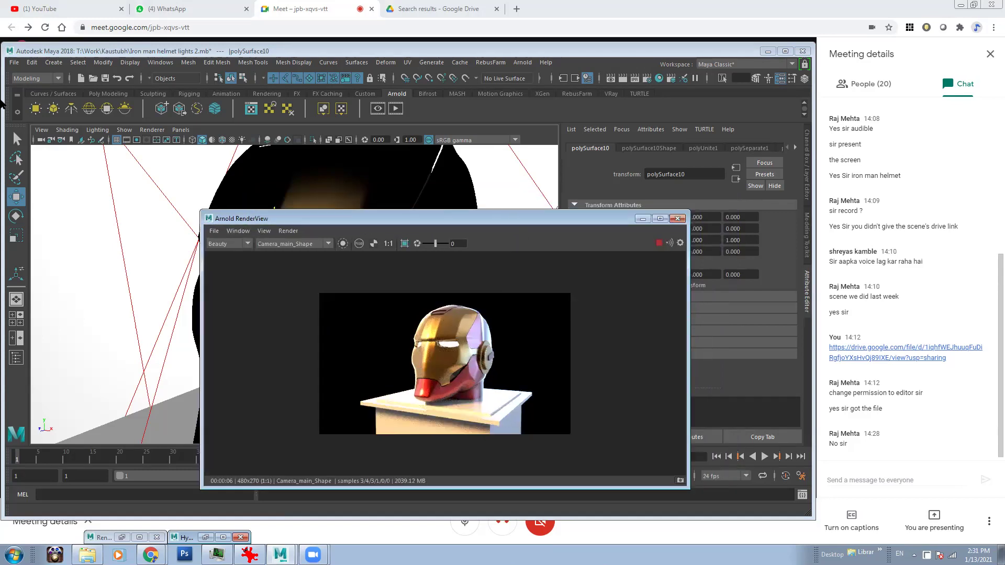
Create an Arnold mesh light from the combined eye mesh and name it Eyes_Light.
click(54, 109)
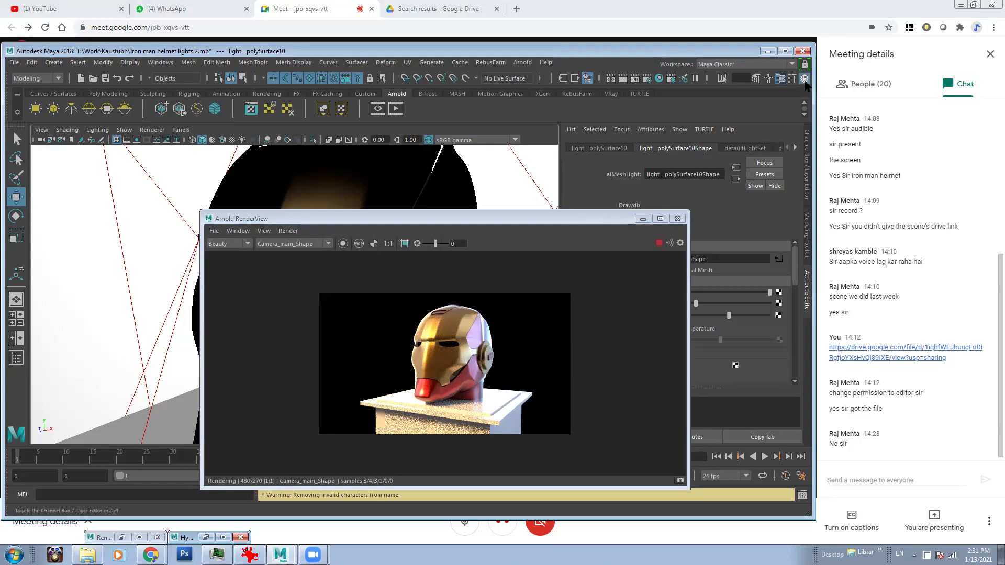
click(804, 81)
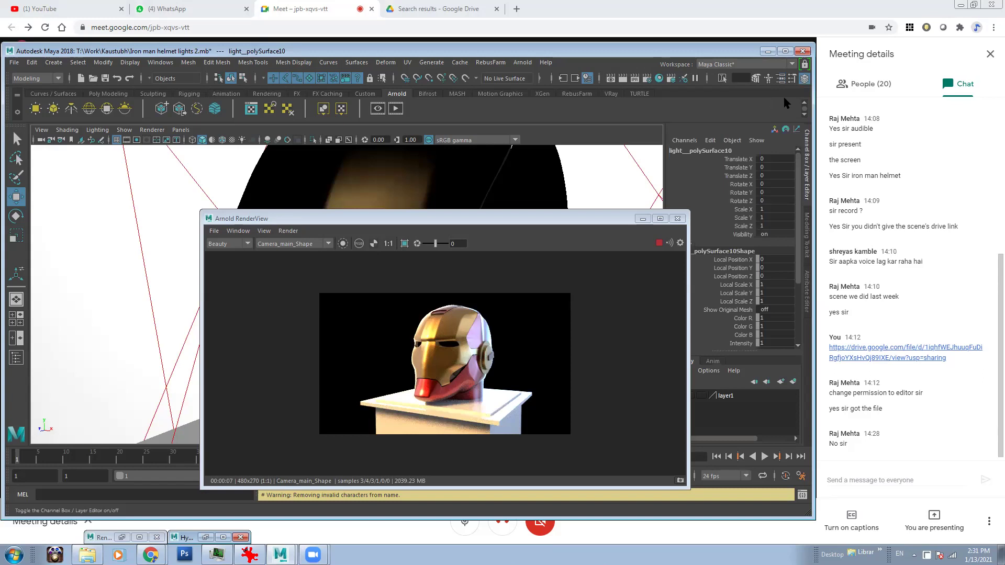
double_click(729, 150)
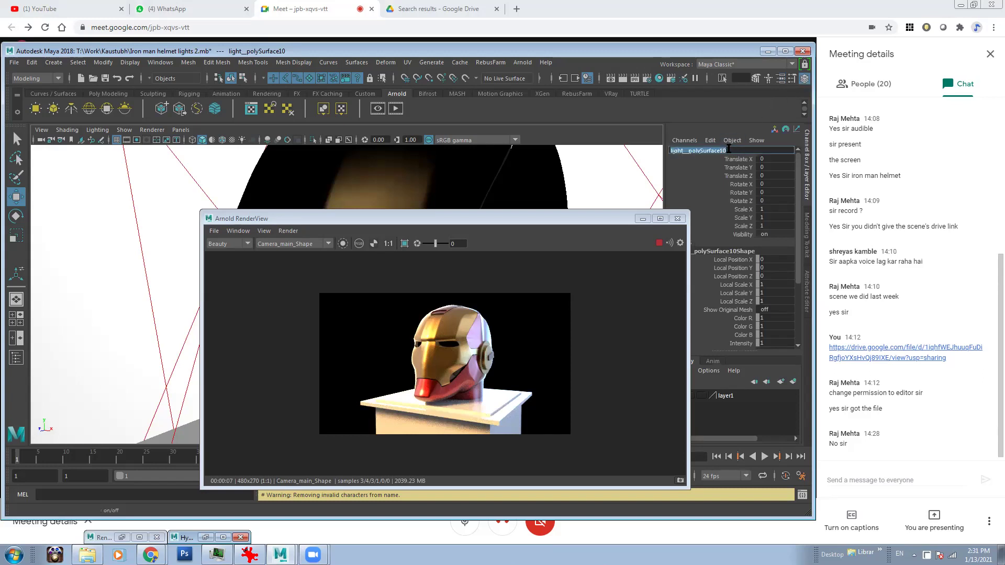
text(Eyes_Light)
key(Return)
Display the attributes of Eyes_Light, turn on Light Visible and check the eyes in the render.
drag(527, 222, 440, 328)
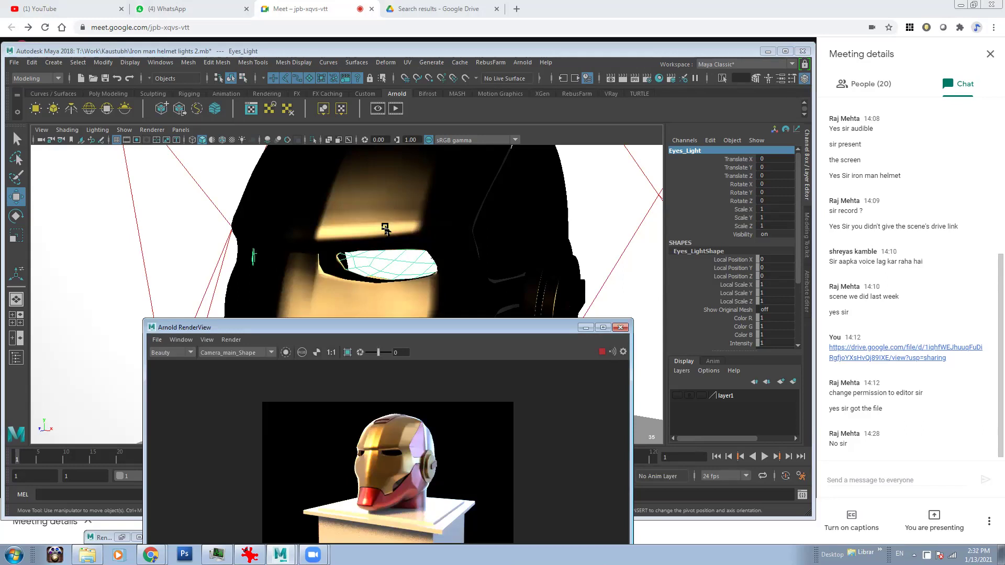
drag(425, 330, 382, 222)
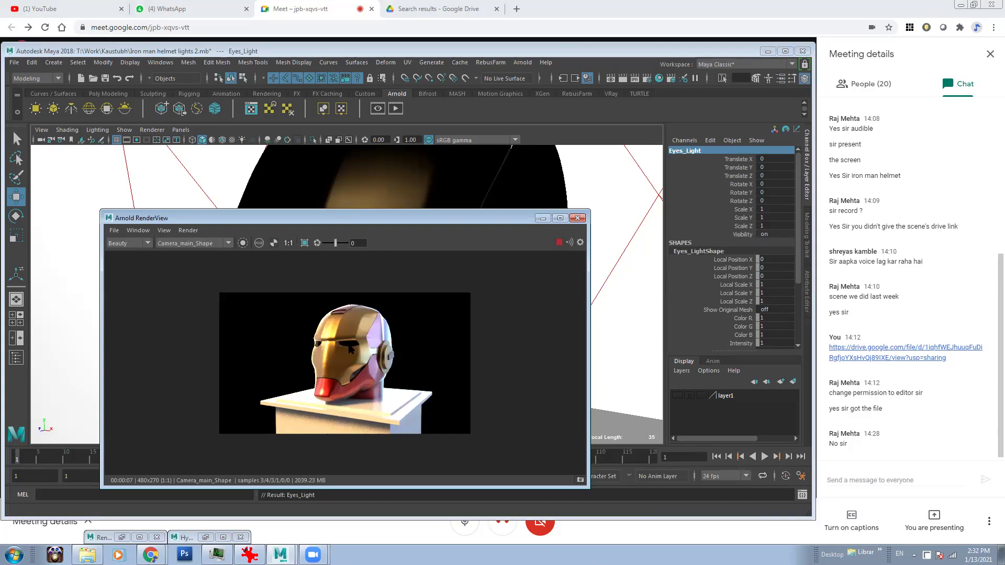
click(780, 78)
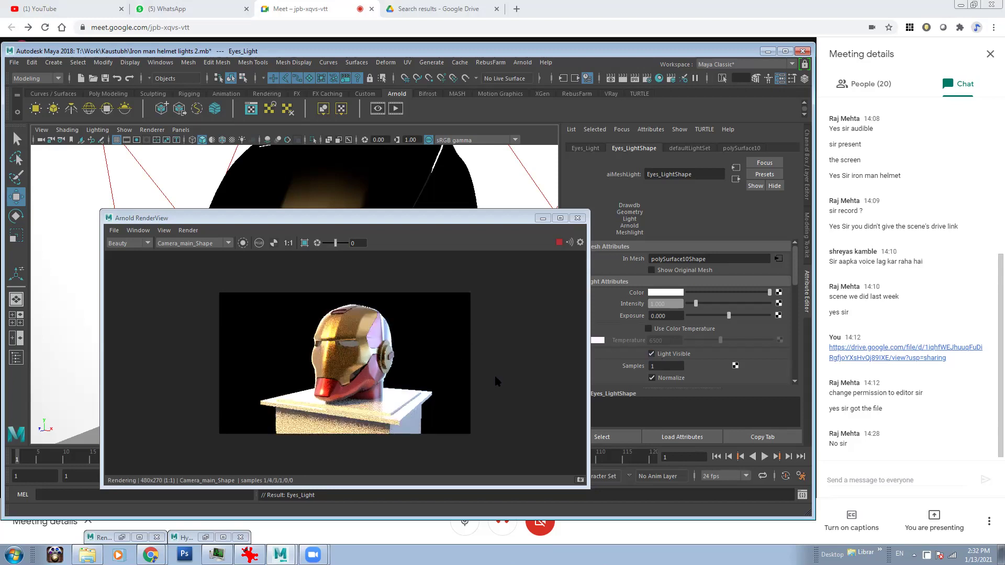
scroll(358, 373, up, 3)
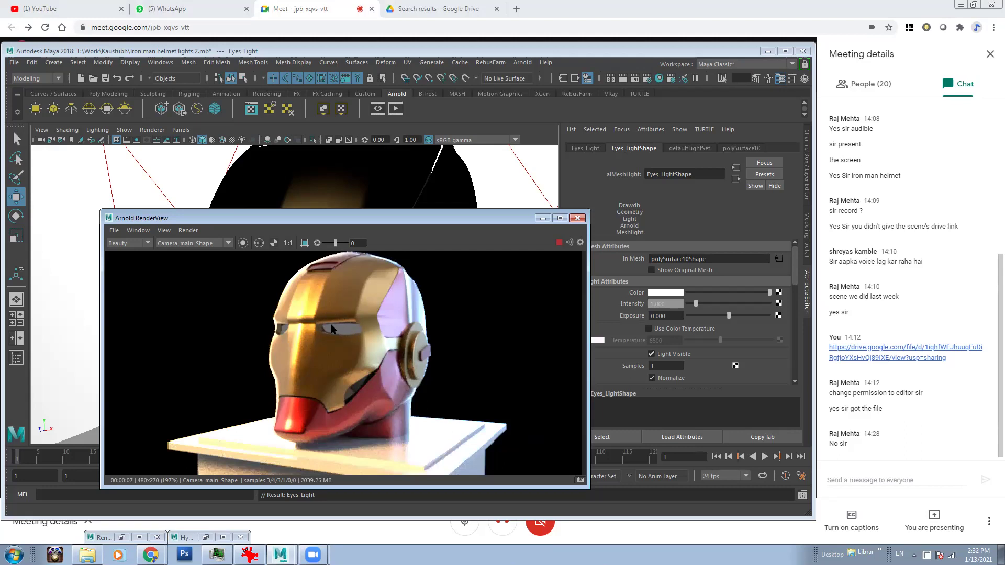
Set the Exposure of Eyes_Light to 5.
double_click(664, 316)
text(5)
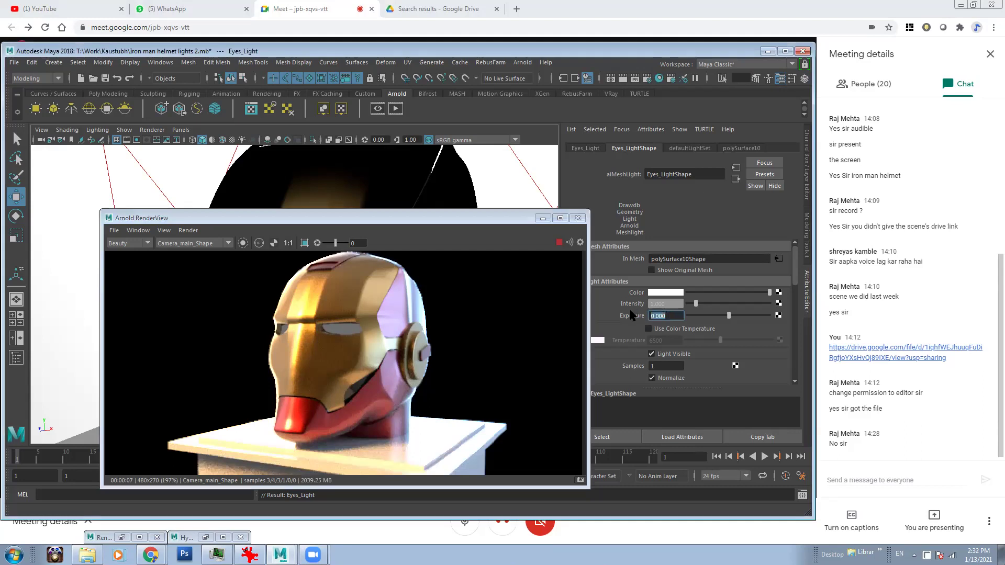
key(Return)
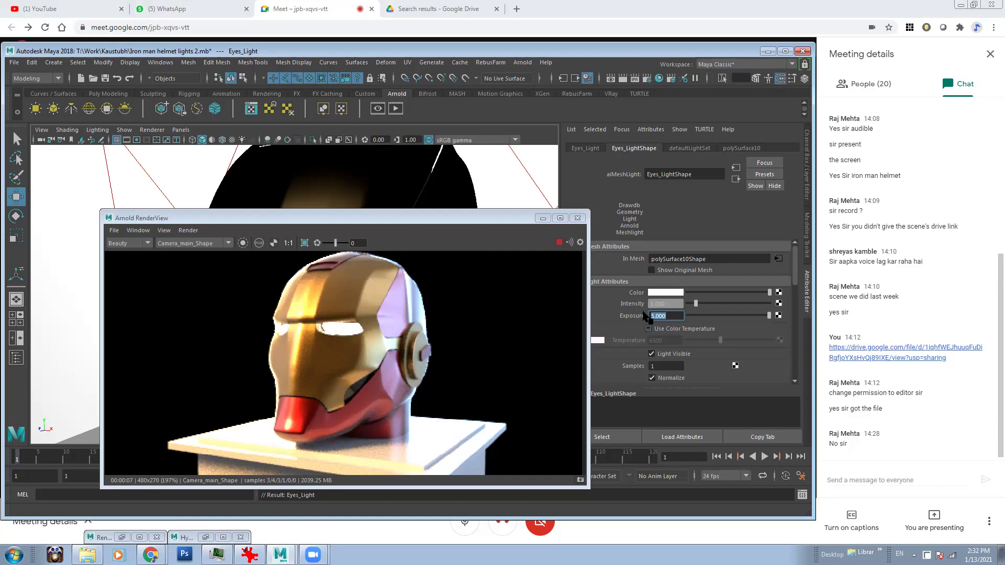
Set the Exposure of Eyes_Light to 3 and bring the whole image into view in the render.
text(3)
key(Return)
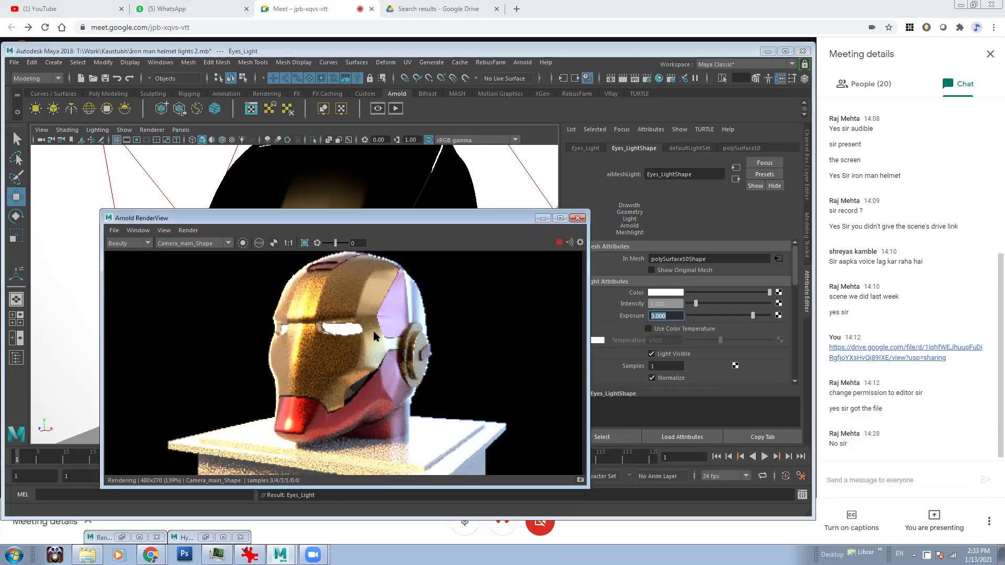
scroll(372, 330, down, 2)
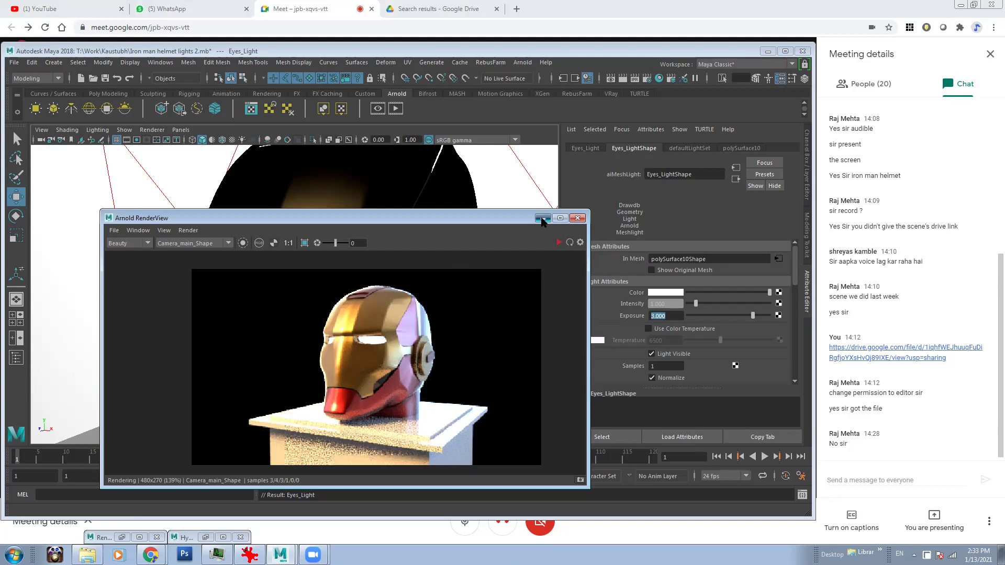
Put the render window away and set the Volume visibility of aiAreaLight3 to 0.
click(542, 218)
click(83, 238)
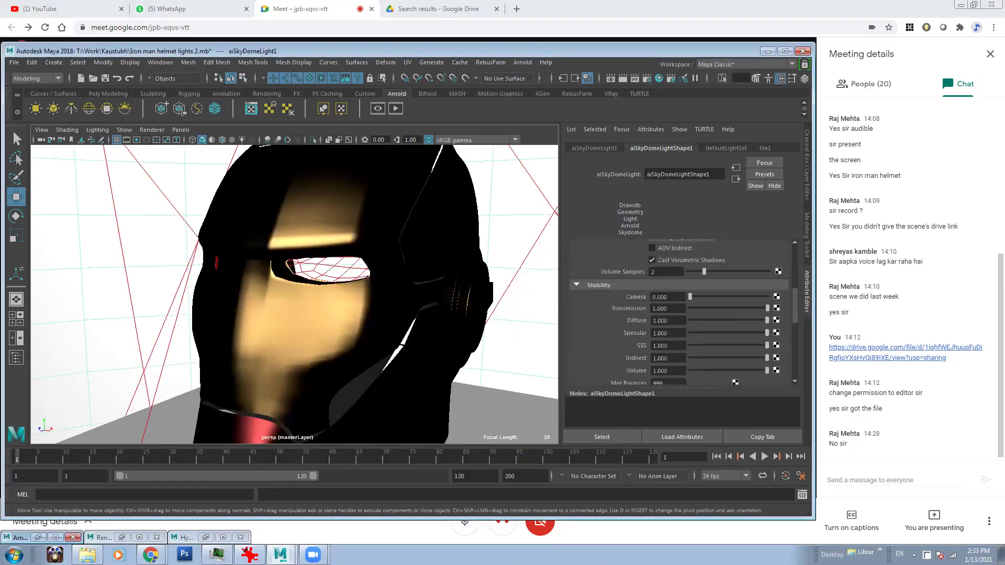
click(545, 203)
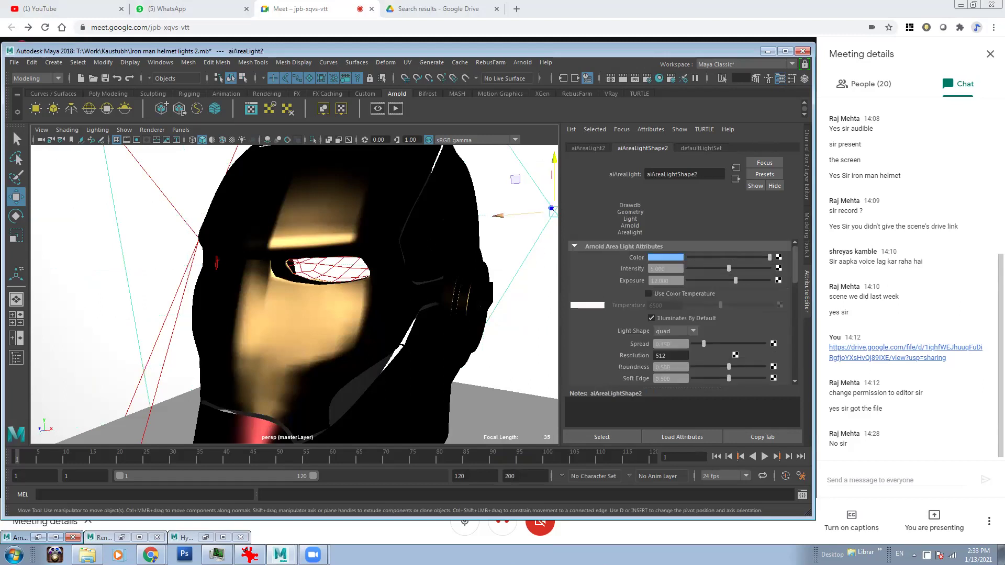
scroll(370, 298, down, 5)
scroll(370, 298, down, 3)
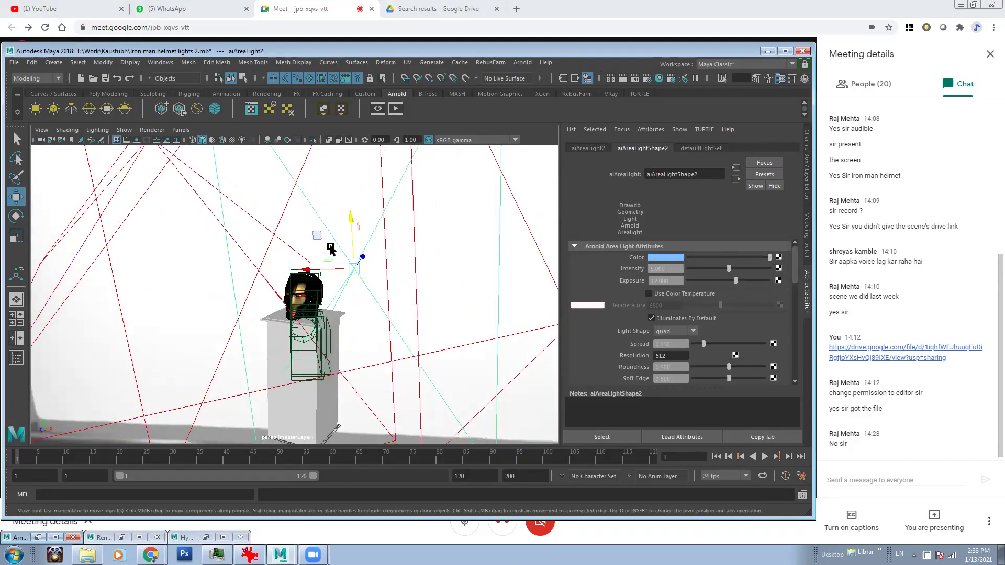
alt+drag(204, 291, 276, 270)
scroll(264, 265, down, 5)
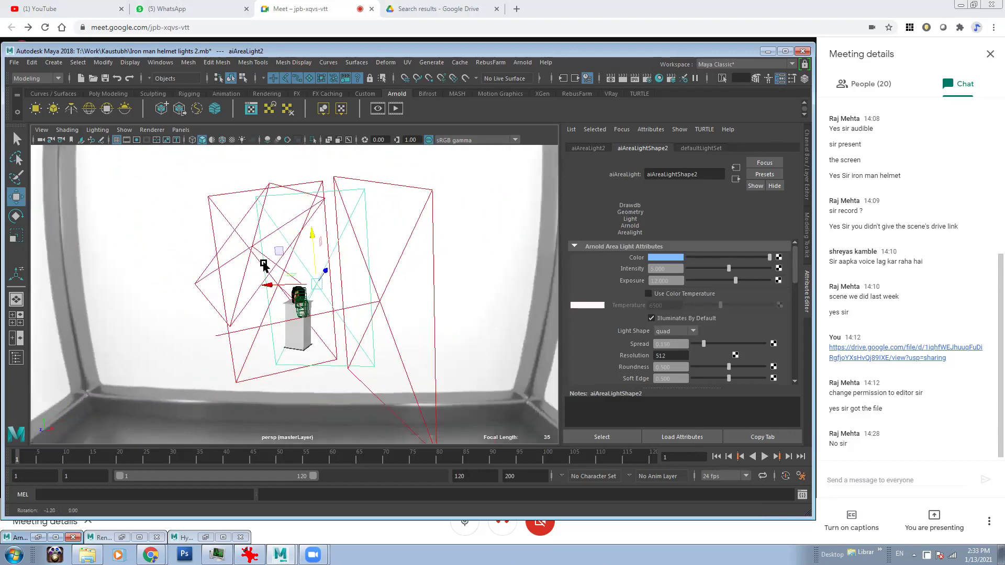
click(411, 231)
scroll(796, 326, down, 2)
scroll(796, 326, down, 2)
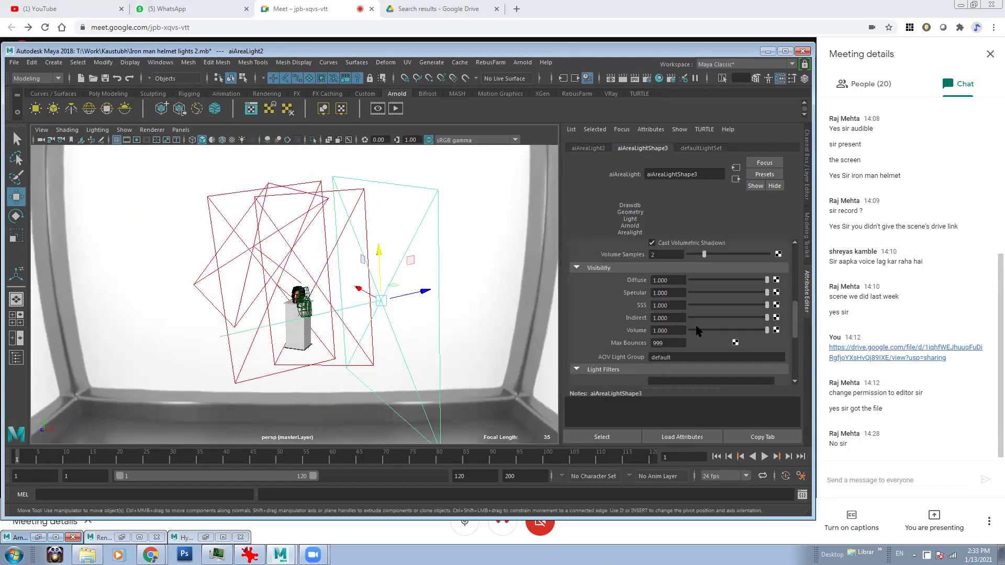
Set the Volume visibility of the other area lights around the helmet to 0 and recheck each light.
click(321, 192)
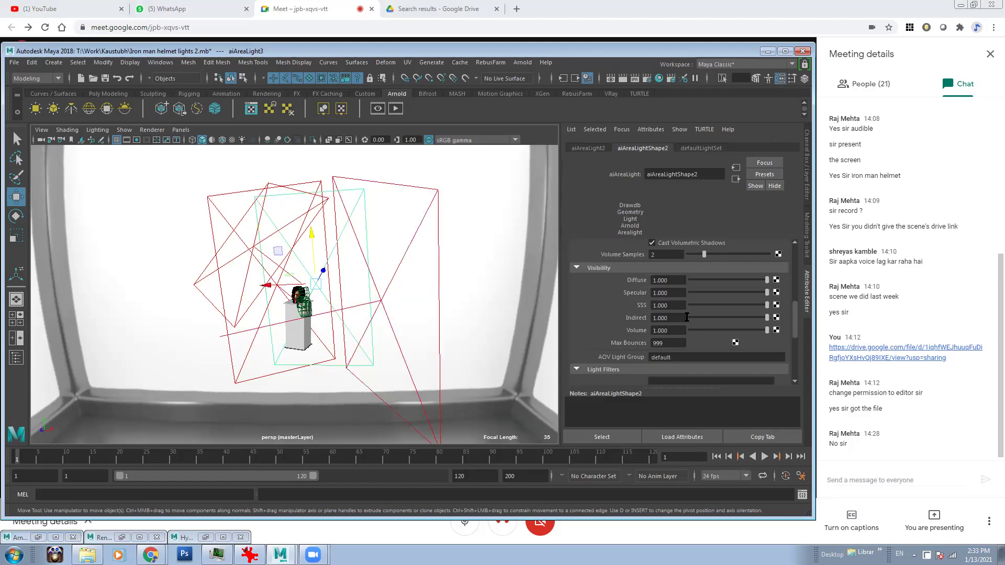
click(231, 194)
drag(766, 330, 627, 336)
click(263, 212)
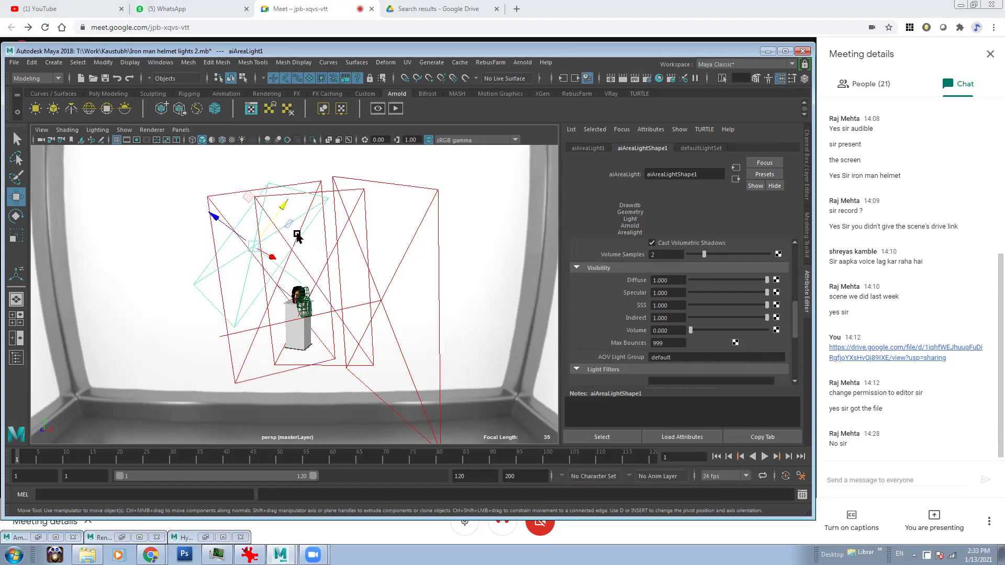
click(326, 239)
click(342, 231)
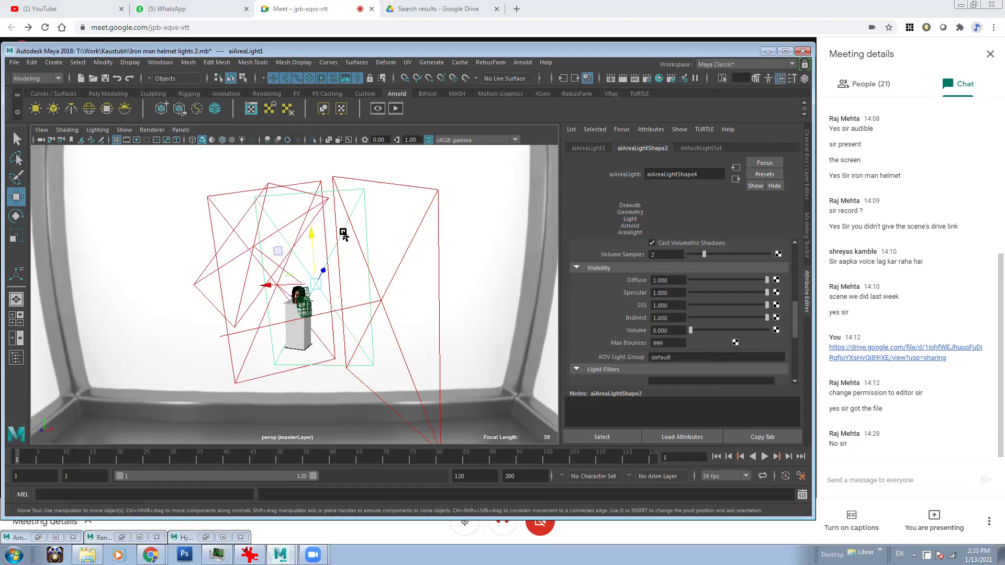
click(379, 295)
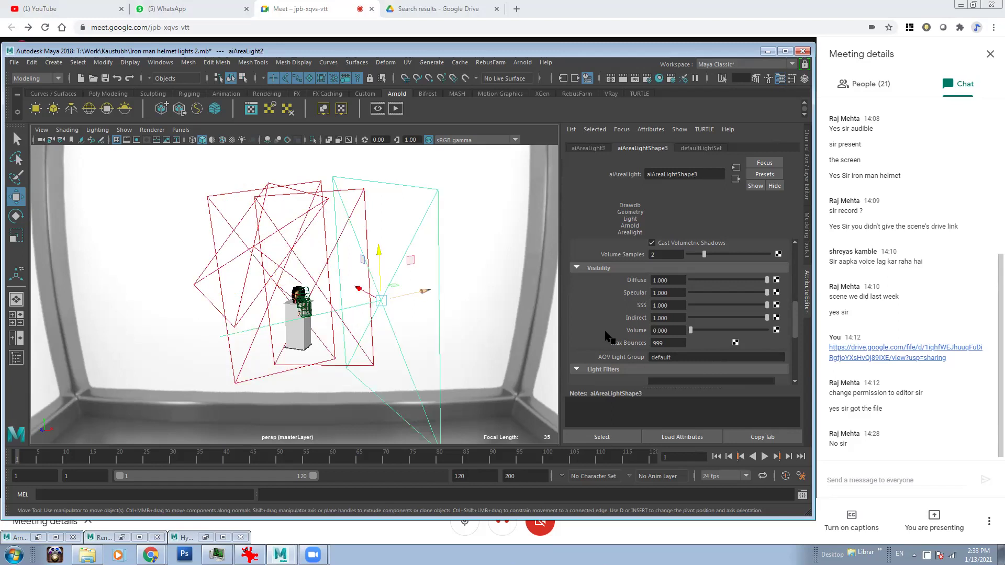
click(341, 363)
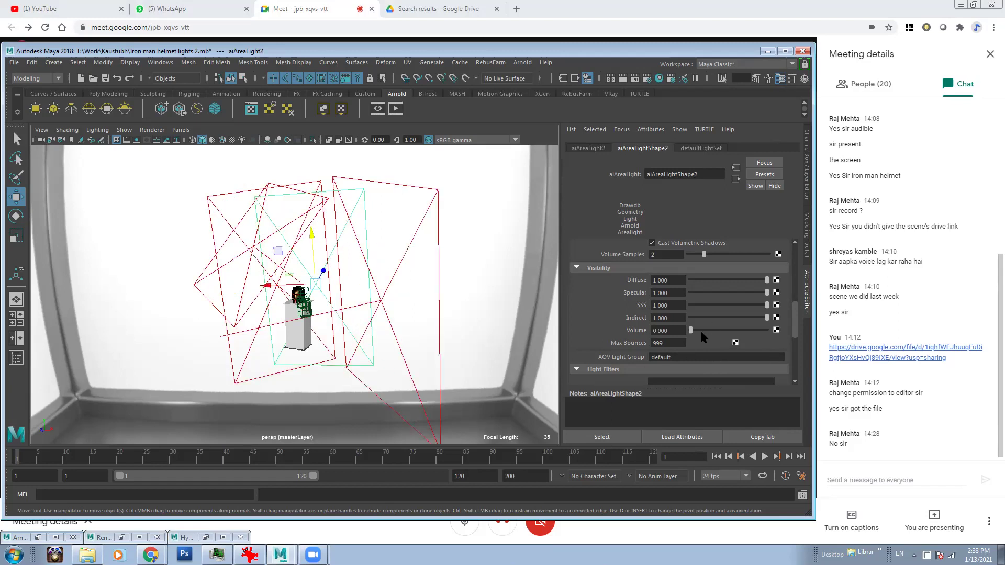
Set the Volume visibility of aiSkyDomeLight1 to 0.
alt+drag(358, 302, 329, 294)
click(526, 244)
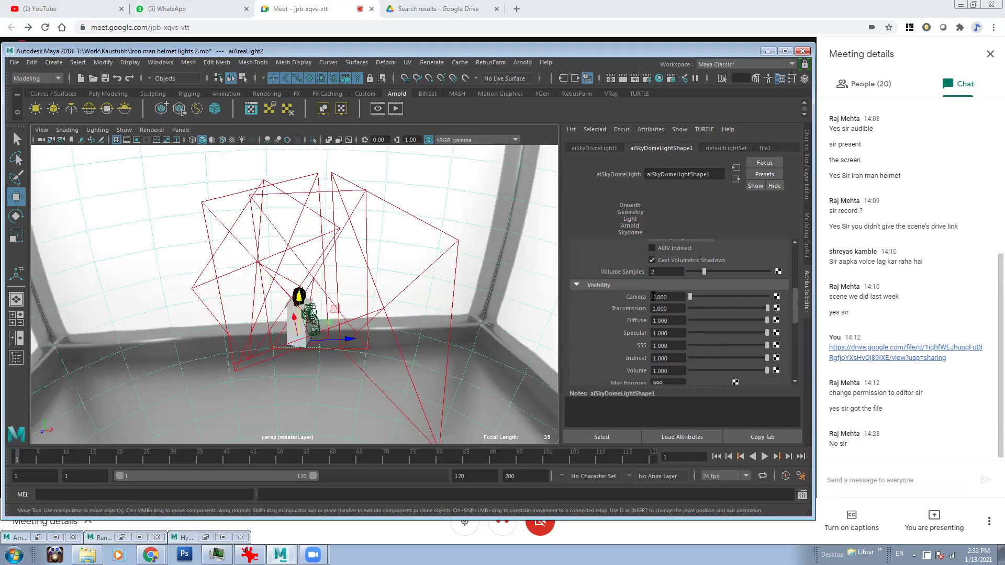
drag(793, 317, 718, 319)
Check the Volume visibility of each area light and the sky dome light.
alt+drag(287, 269, 366, 296)
click(365, 316)
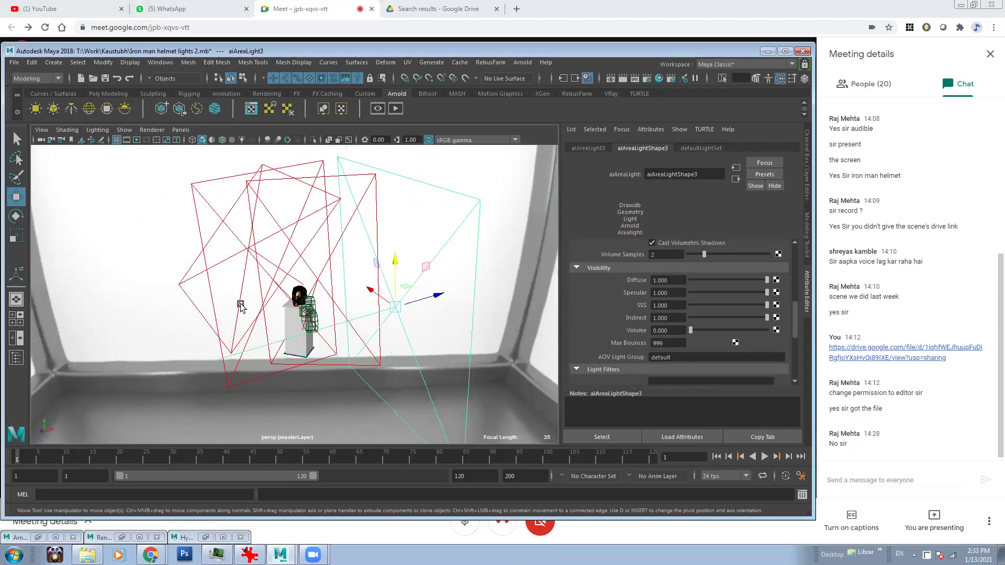
scroll(257, 327, up, 5)
alt+drag(267, 313, 190, 322)
scroll(295, 306, down, 3)
click(235, 305)
click(193, 355)
click(125, 299)
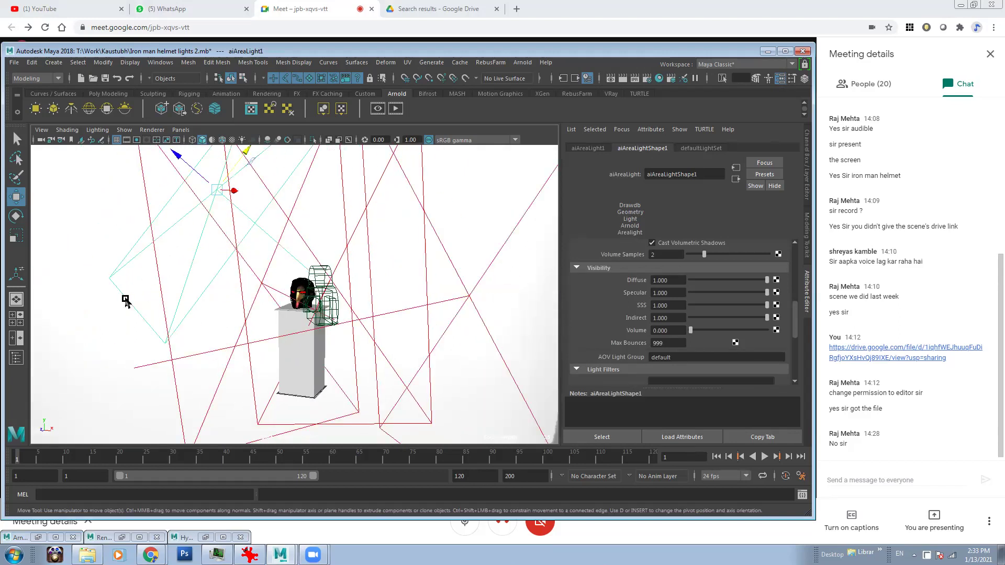
click(148, 188)
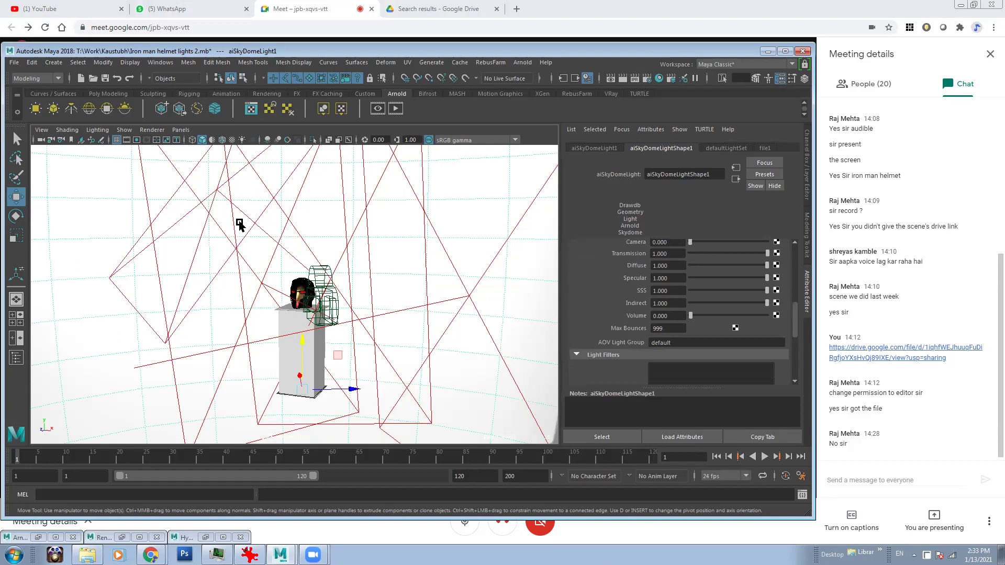
click(147, 206)
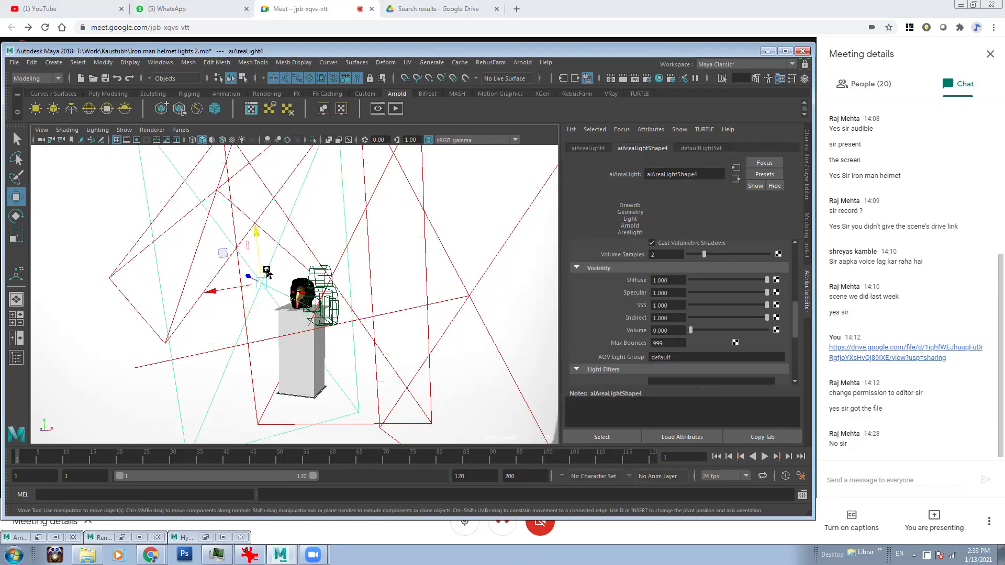
Look through Camera_main in the viewport and display the Visibility attributes of Eyes_Light.
alt+drag(265, 272, 242, 138)
click(180, 129)
mouse_move(251, 140)
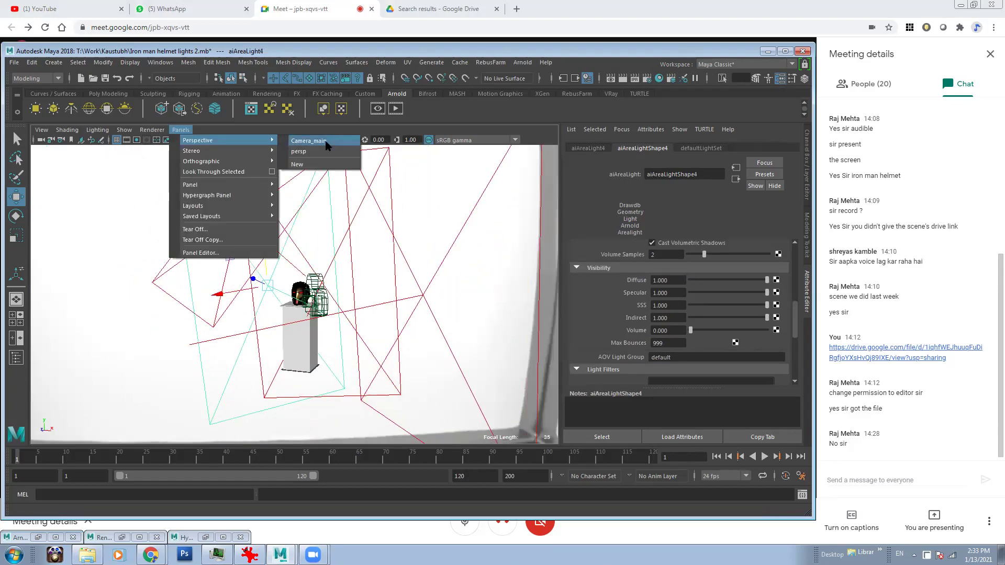
click(309, 141)
click(307, 261)
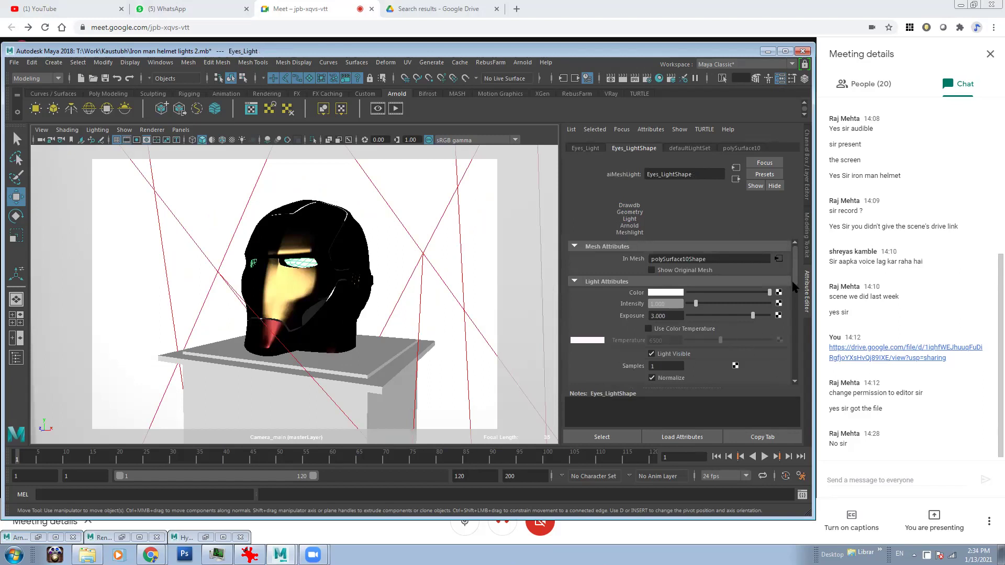
drag(794, 285, 797, 330)
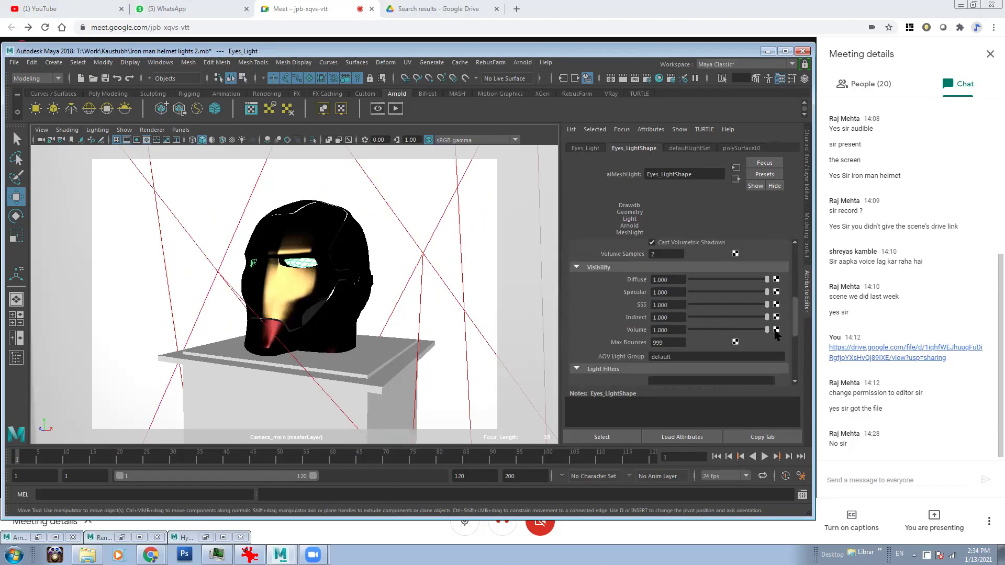
Display the Environment options of the Arnold render settings and restart the render from Camera_main_Shape.
click(648, 79)
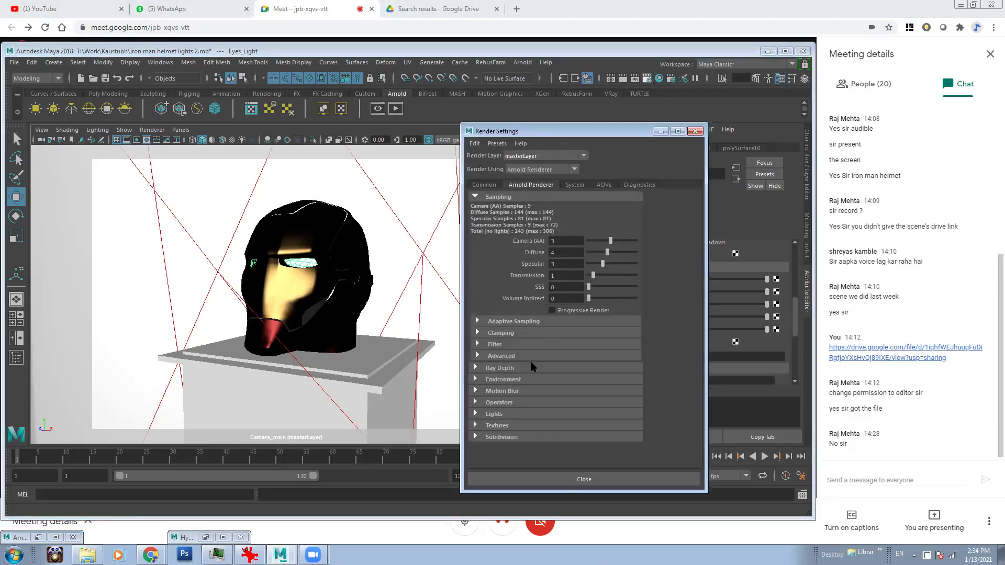
click(513, 380)
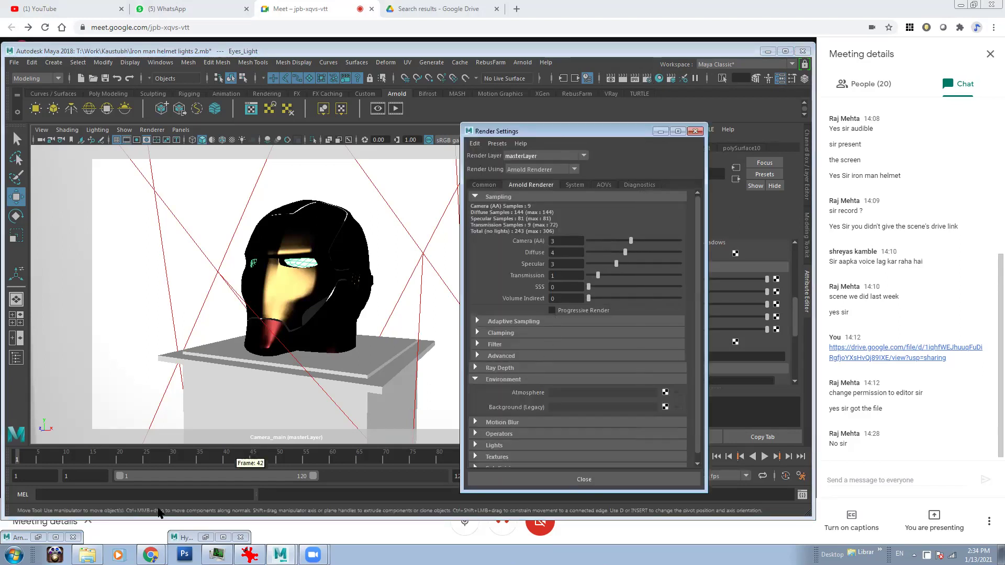
click(24, 538)
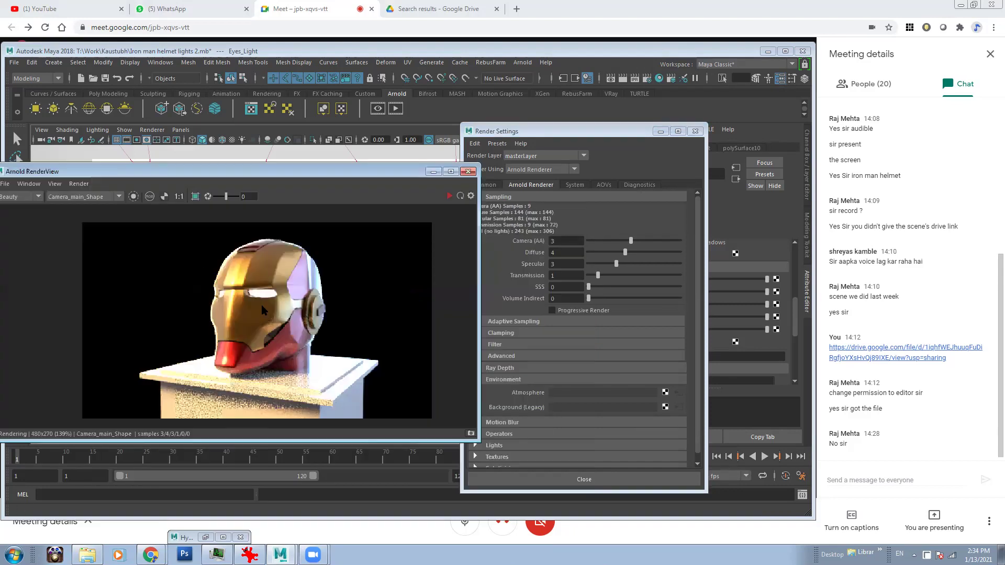
click(449, 196)
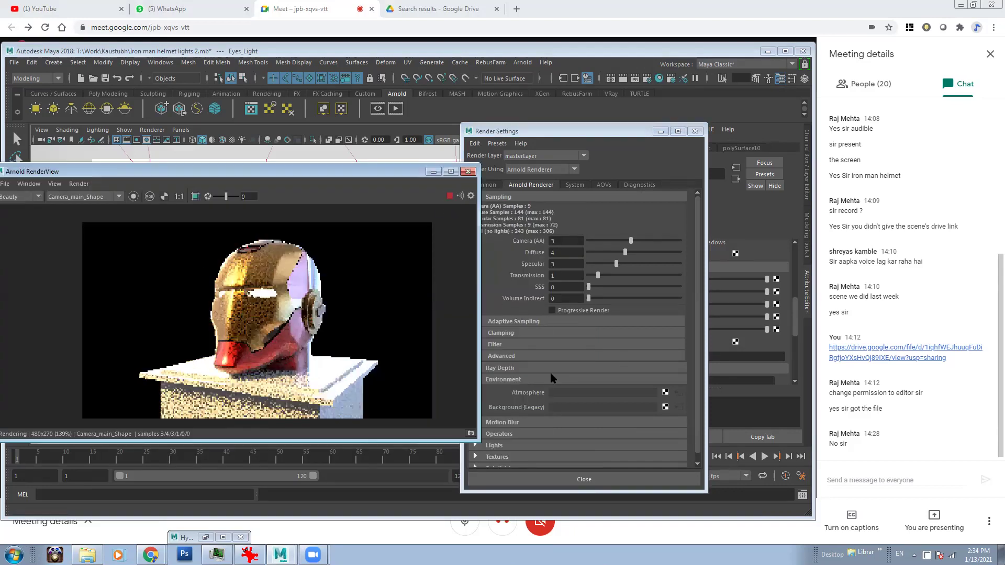
Create an aiAtmosphereVolume for the Atmosphere in the render settings.
click(665, 393)
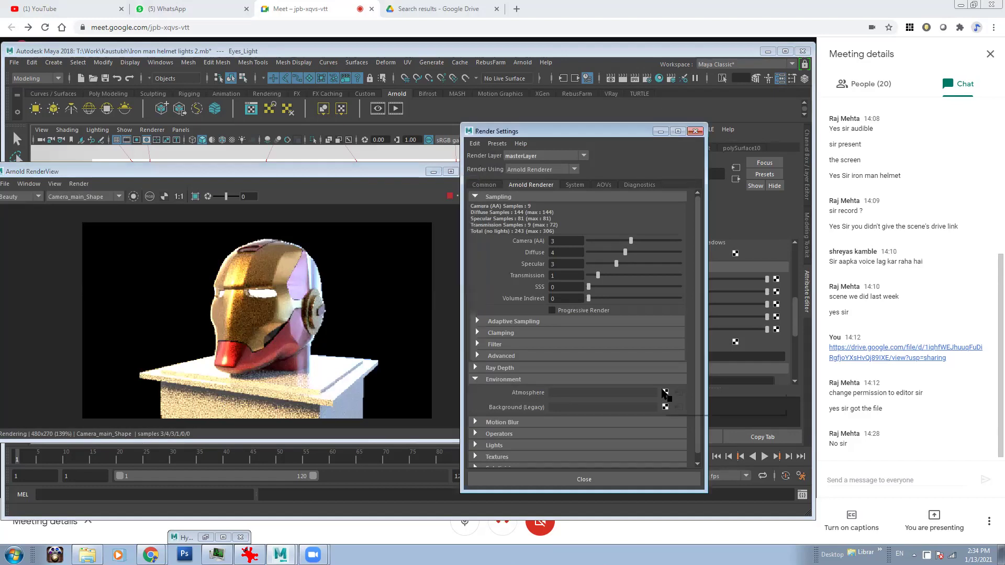
click(664, 393)
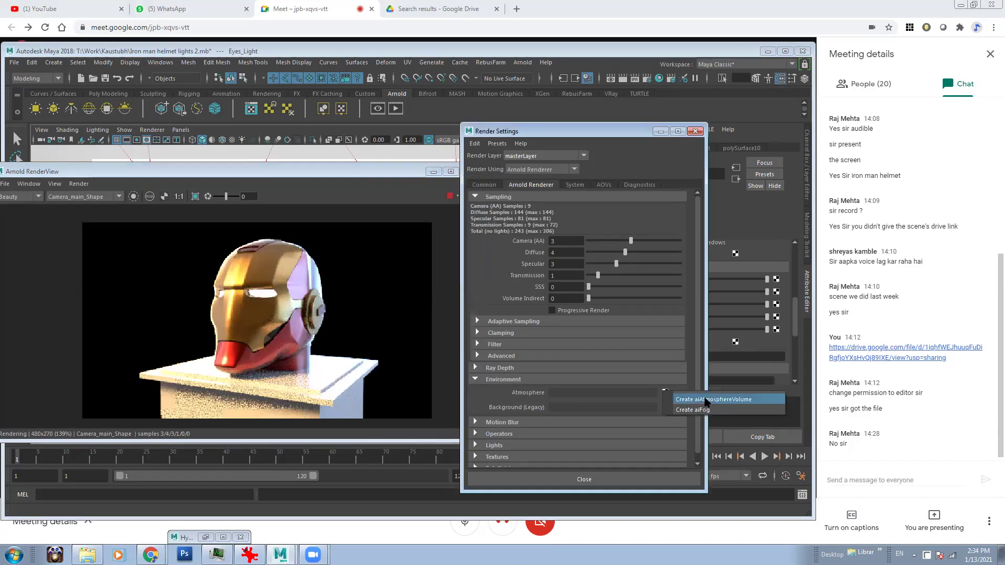
click(721, 400)
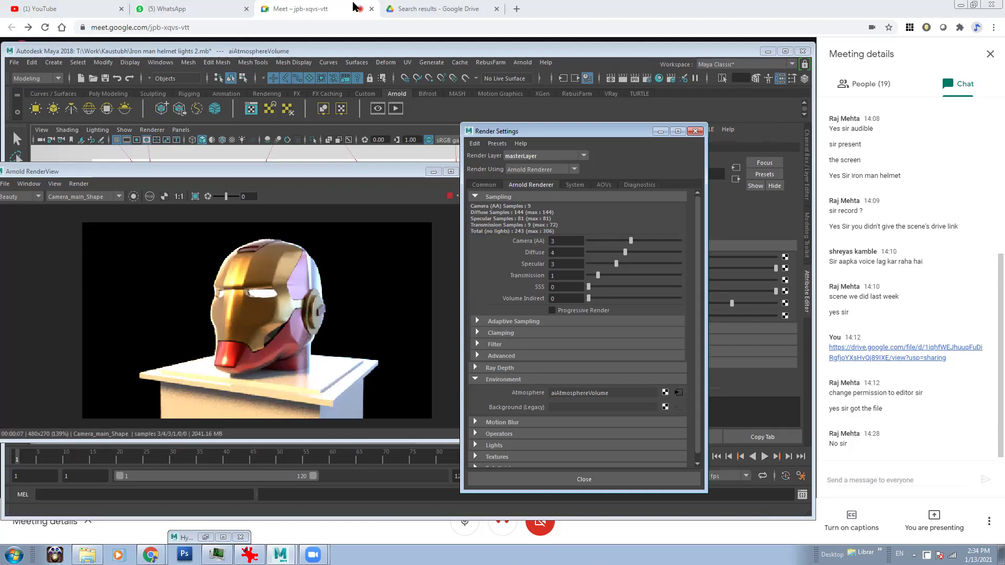
Switch to the Google Meet call, mute the microphone, turn it back on and return to Maya.
key(alt+Tab)
click(461, 521)
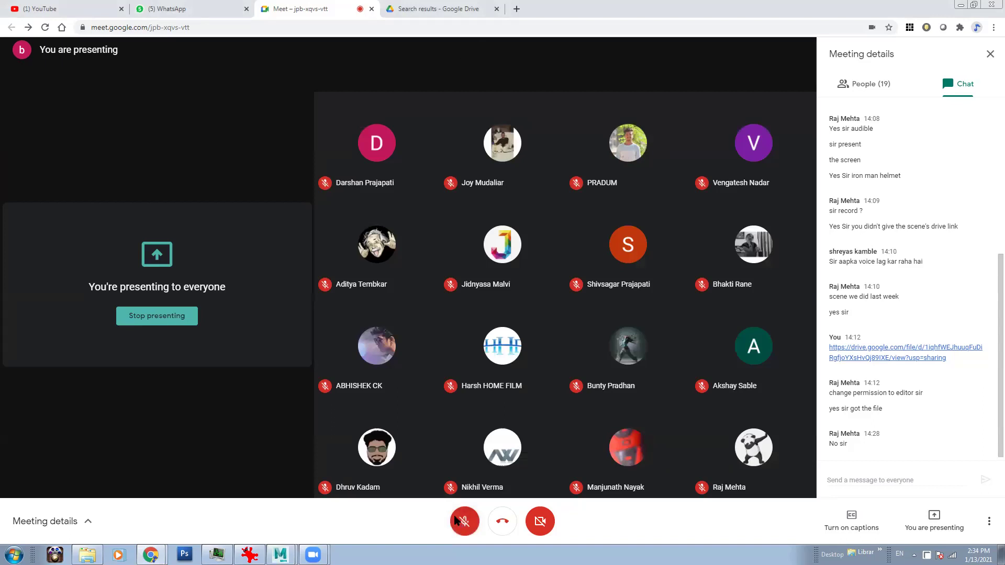
mouse_move(457, 360)
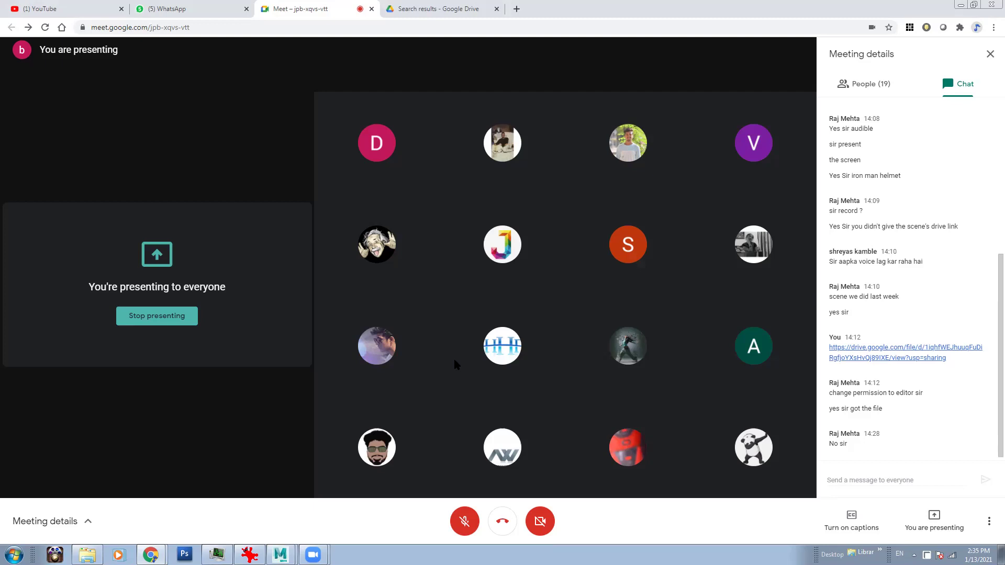
mouse_move(494, 360)
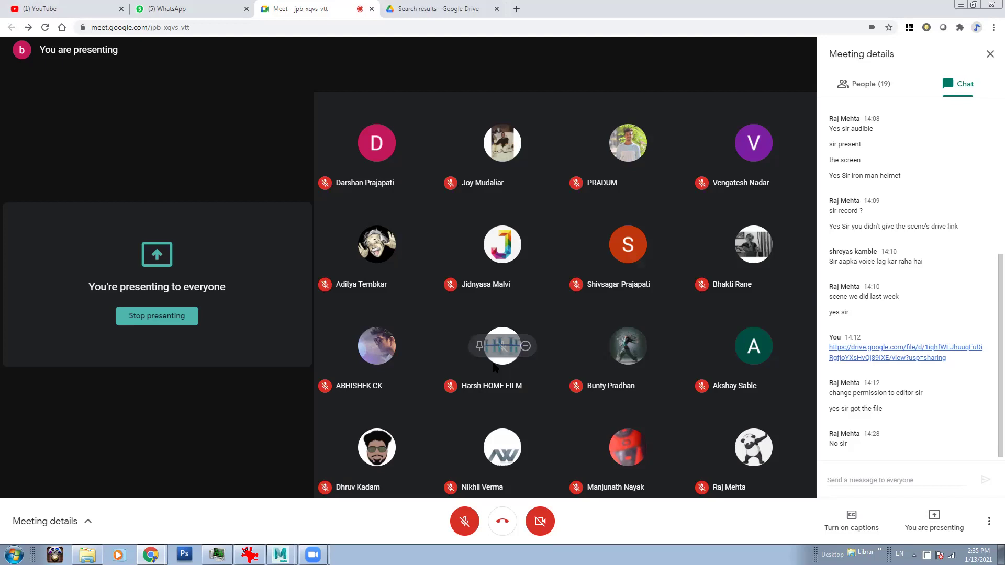
click(464, 521)
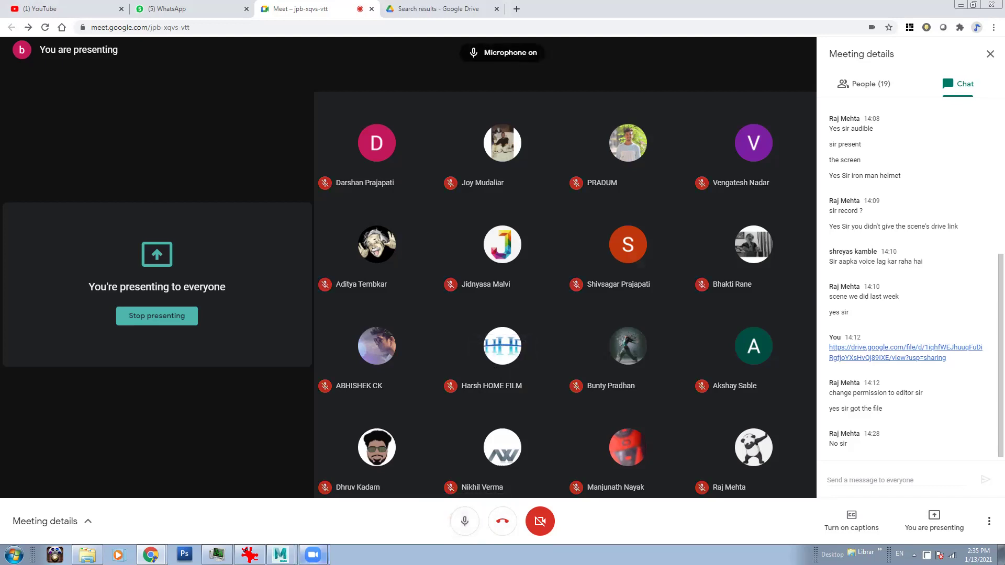
mouse_move(280, 554)
click(338, 530)
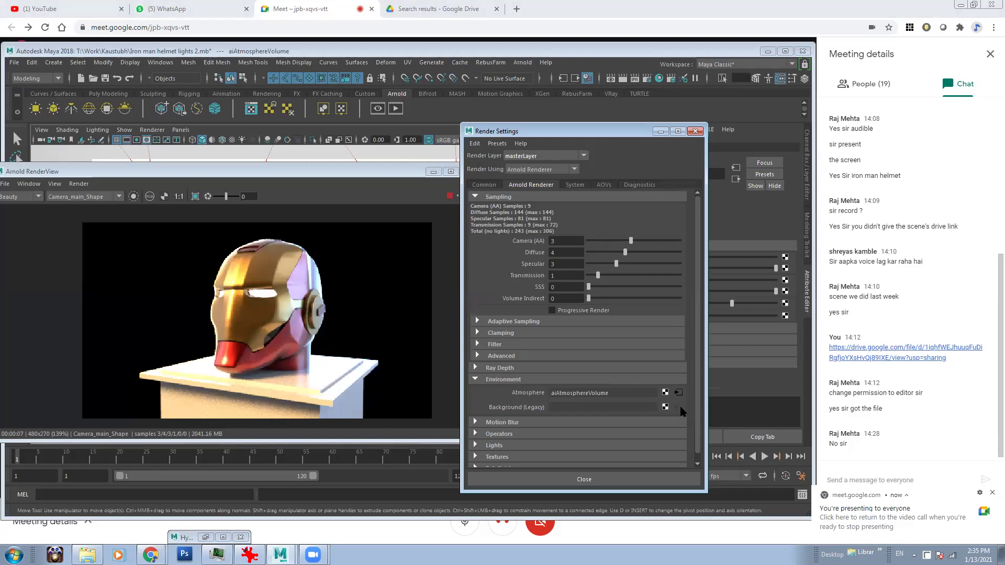
Put the render settings away and set the Density of aiAtmosphereVolume to 0.001.
click(661, 131)
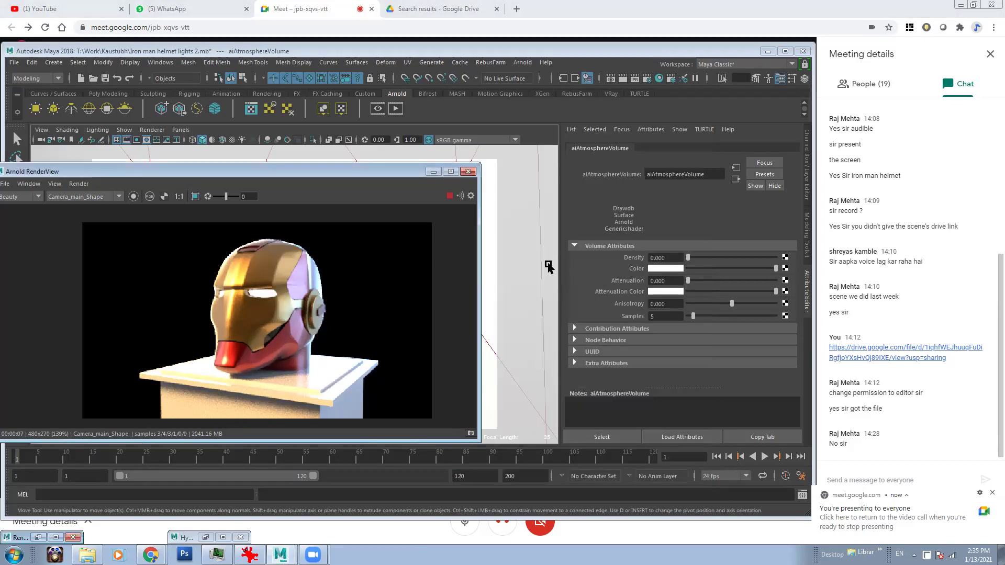
drag(662, 258, 674, 260)
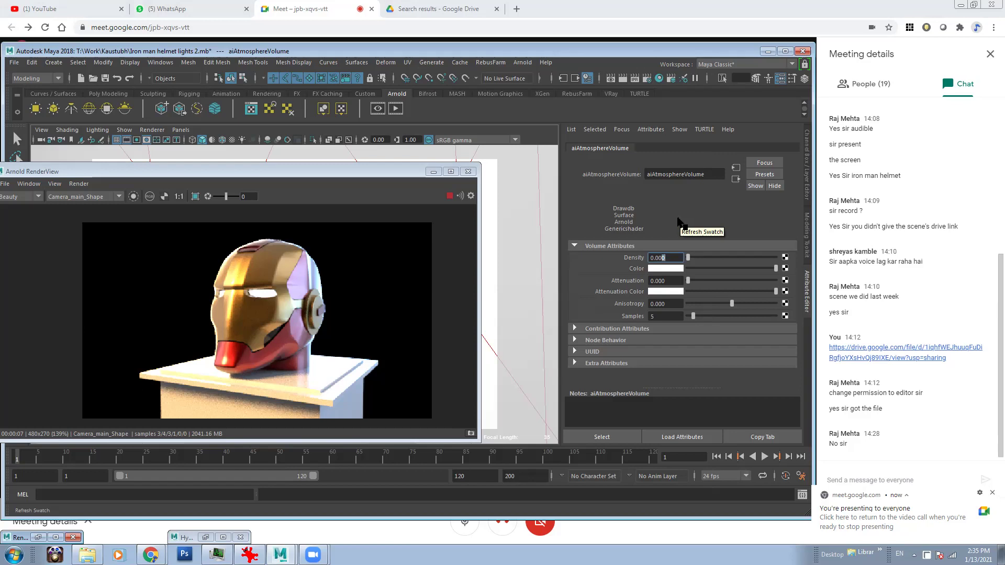
text(1)
key(Return)
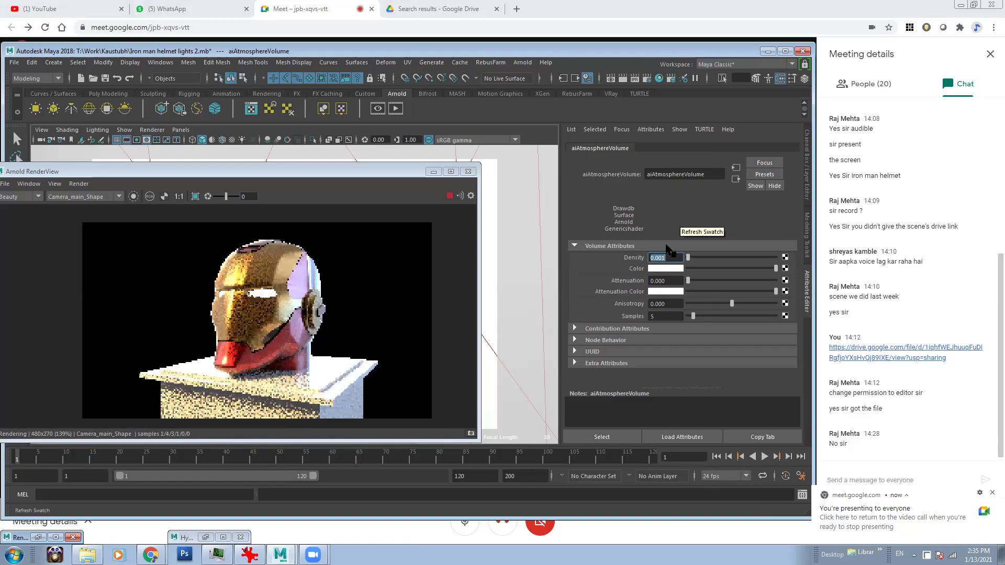
Try small increases in the Density of aiAtmosphereVolume, starting with 0.005.
click(671, 260)
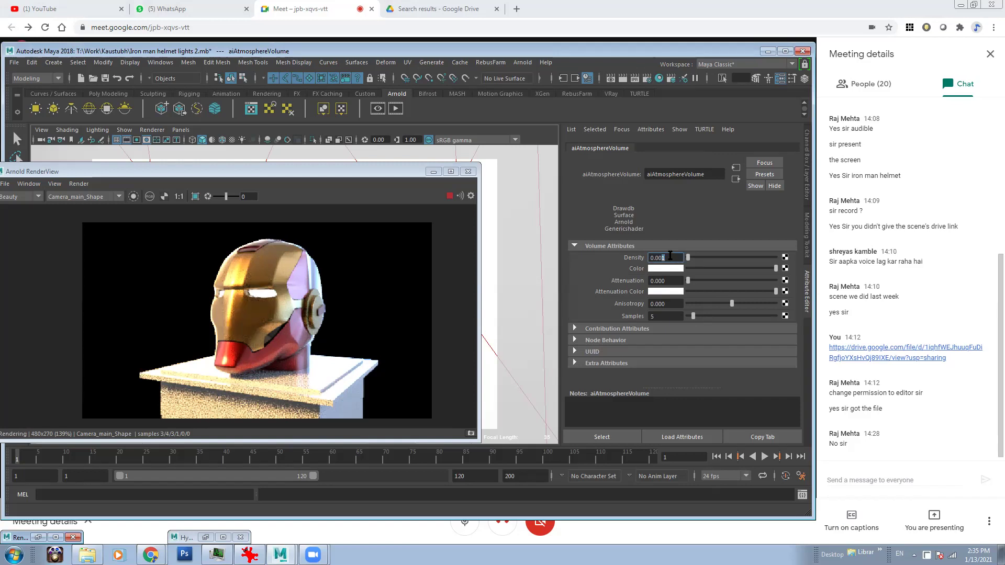
text(5)
key(Return)
click(672, 257)
key(shift+Left)
key(shift+Left)
text(10)
key(Return)
Raise the Density of aiAtmosphereVolume to 0.25.
drag(664, 258, 655, 258)
click(667, 256)
key(BackSpace)
key(BackSpace)
key(BackSpace)
text(1)
key(Return)
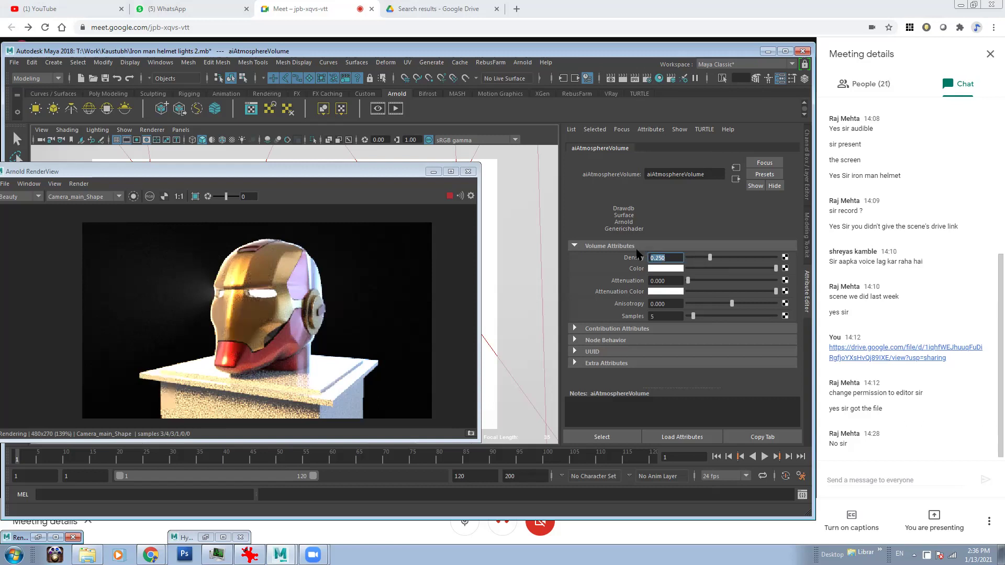
text(0.25)
key(Return)
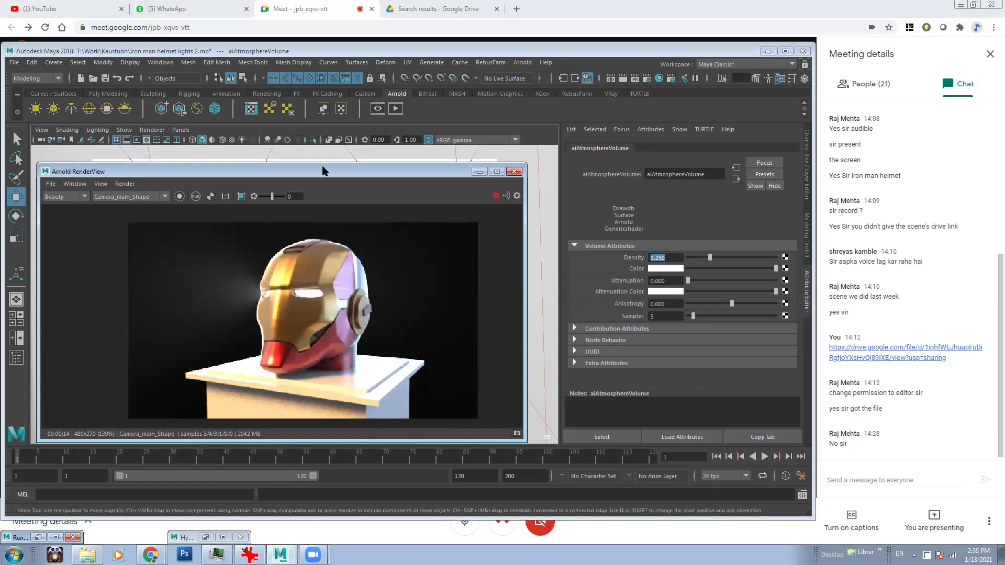
Select the Eyes_Light mesh light and set its Color to a fully saturated blue.
click(308, 262)
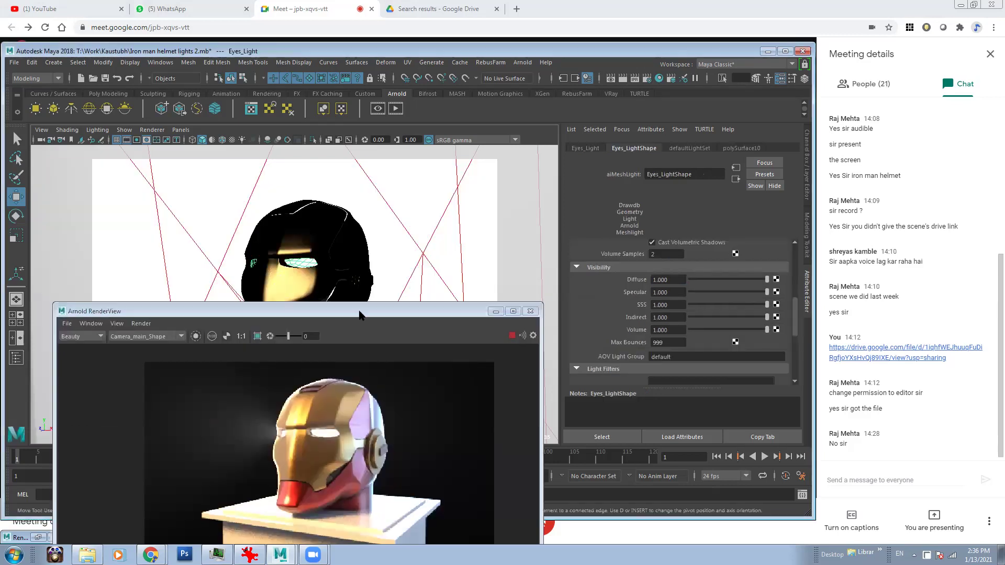
drag(495, 308, 425, 168)
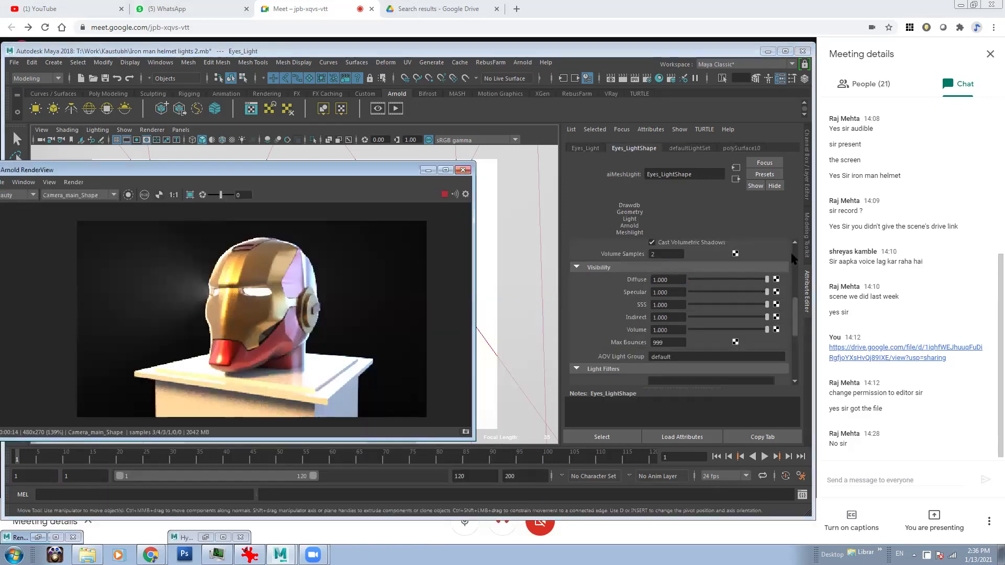
scroll(649, 296, up, 5)
click(665, 258)
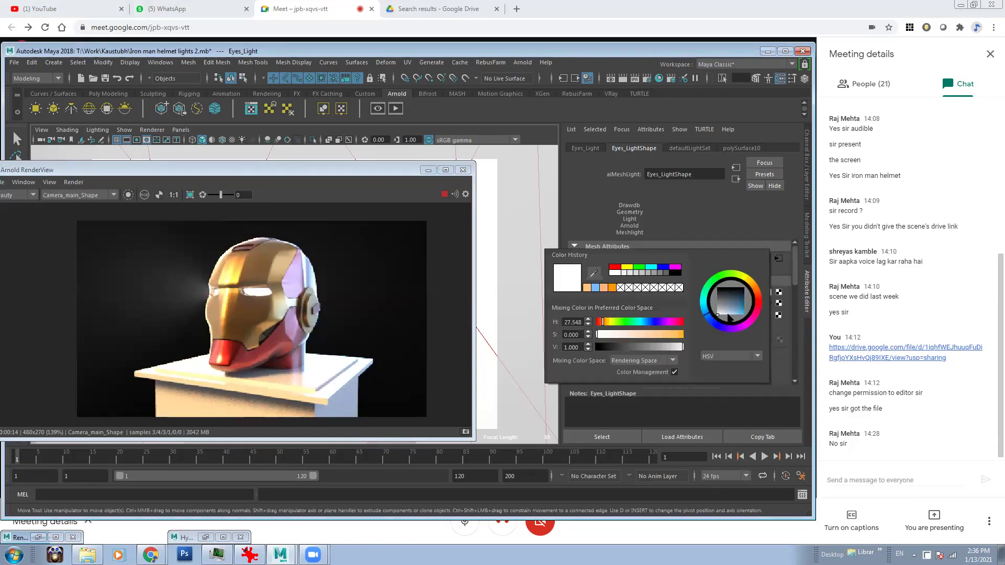
click(729, 316)
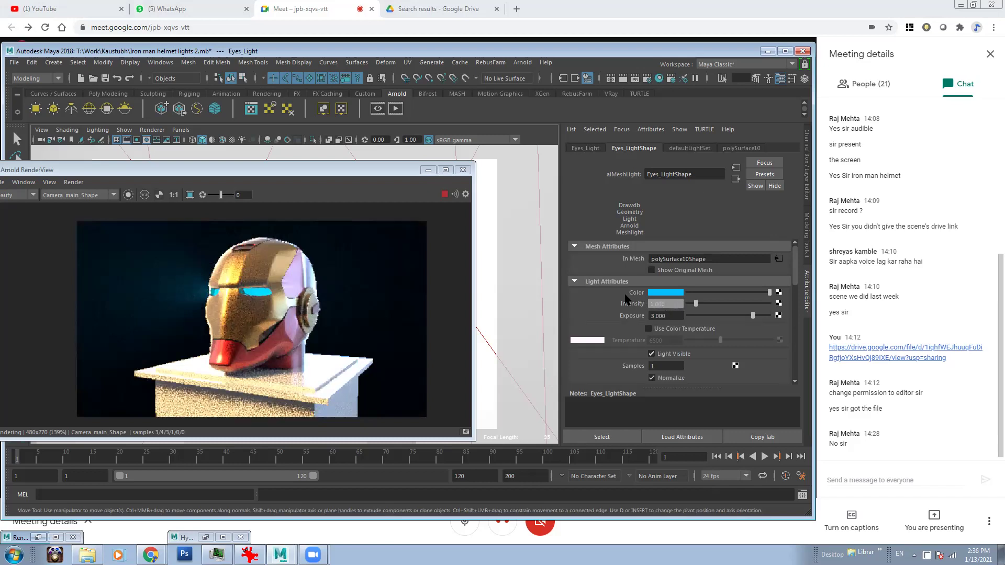
Set the Intensity of the Eyes_Light mesh light to 3.
key(Tab)
text(3)
key(Return)
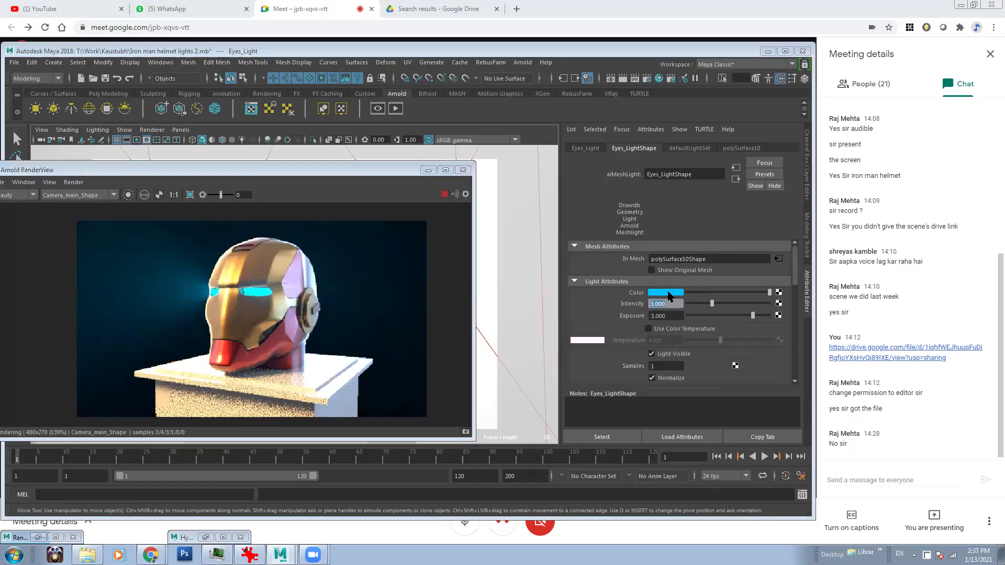
Return to the Eyes_Light attributes and refine its Color to a paler, less saturated blue with hue 196.15.
key(ctrl+z)
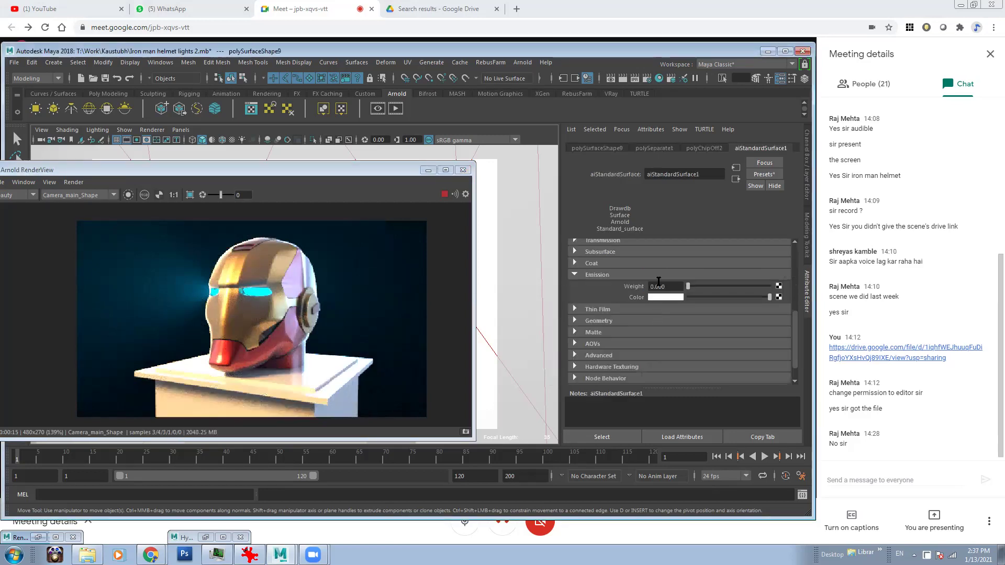
scroll(795, 311, up, 5)
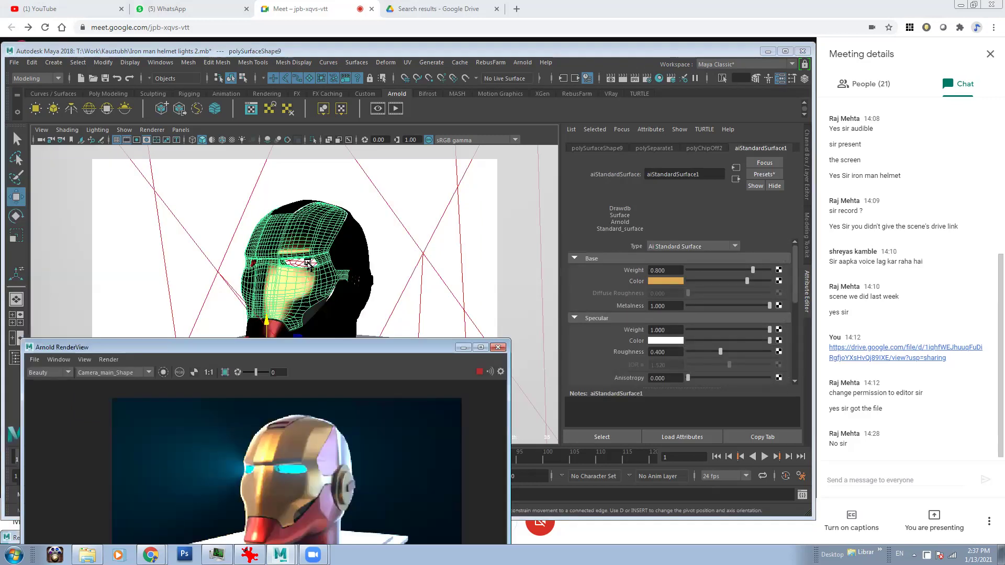
key(ctrl+z)
click(665, 292)
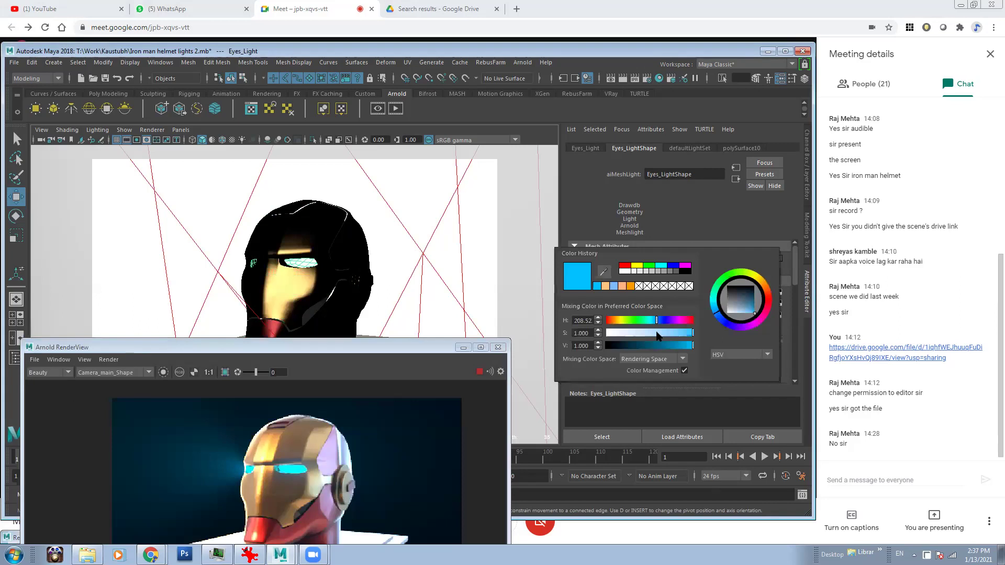
click(653, 320)
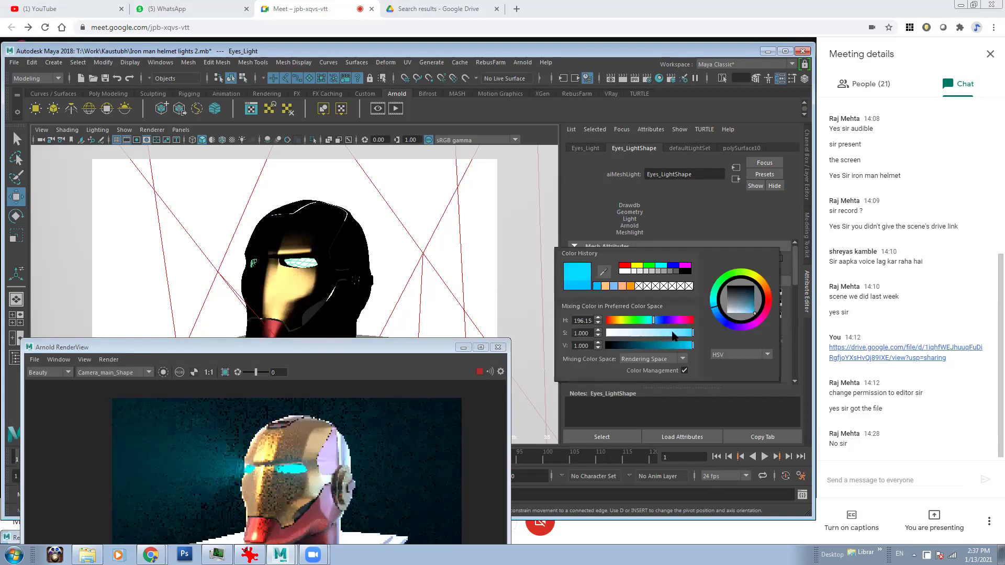
click(672, 333)
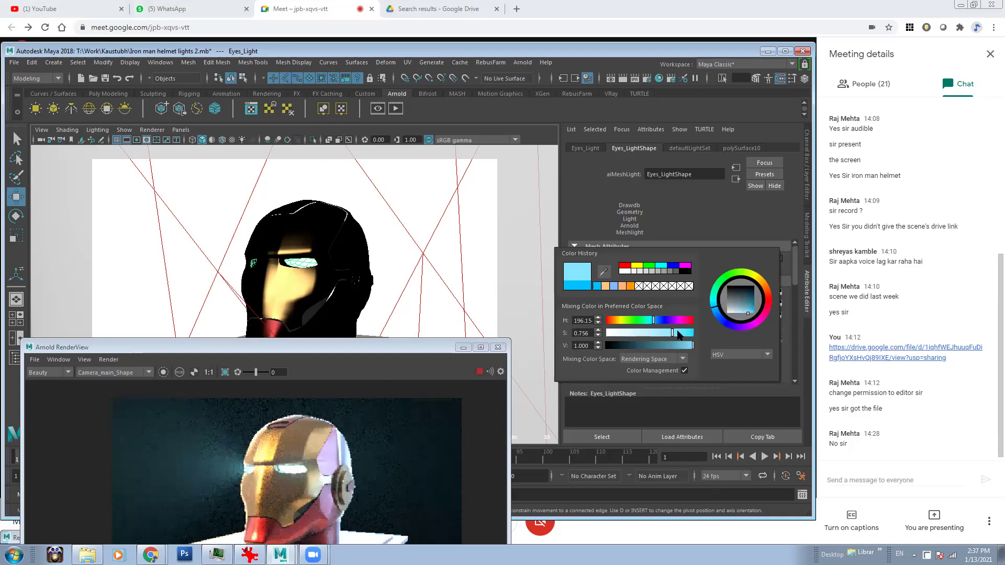
click(679, 333)
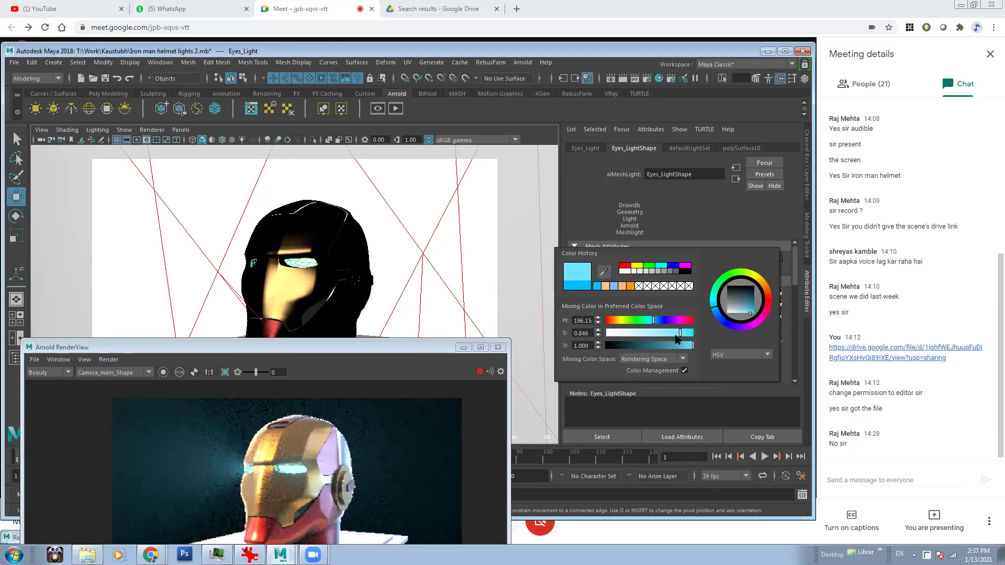
click(673, 333)
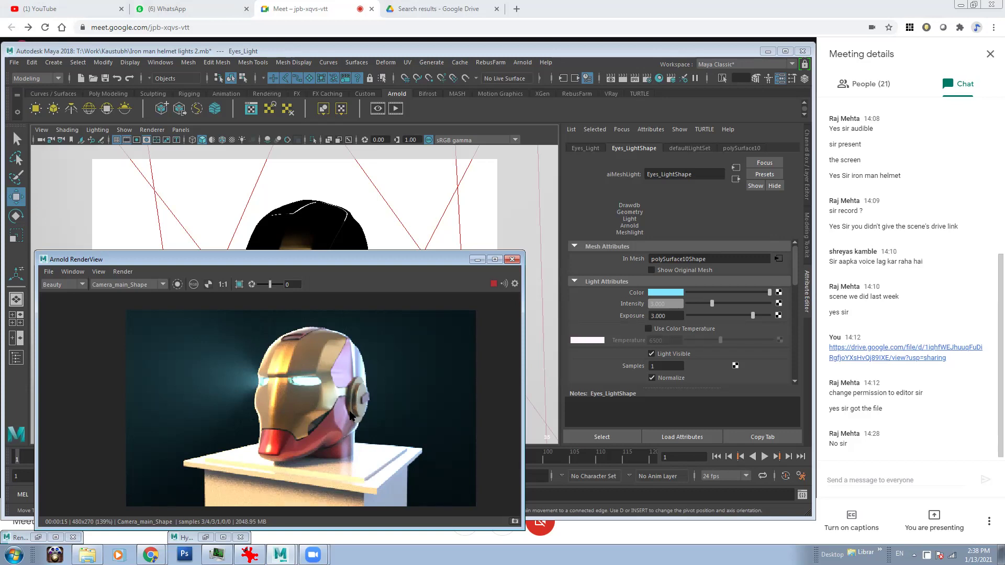
Stop the running IPR render and minimise the Arnold RenderView.
drag(348, 259, 360, 197)
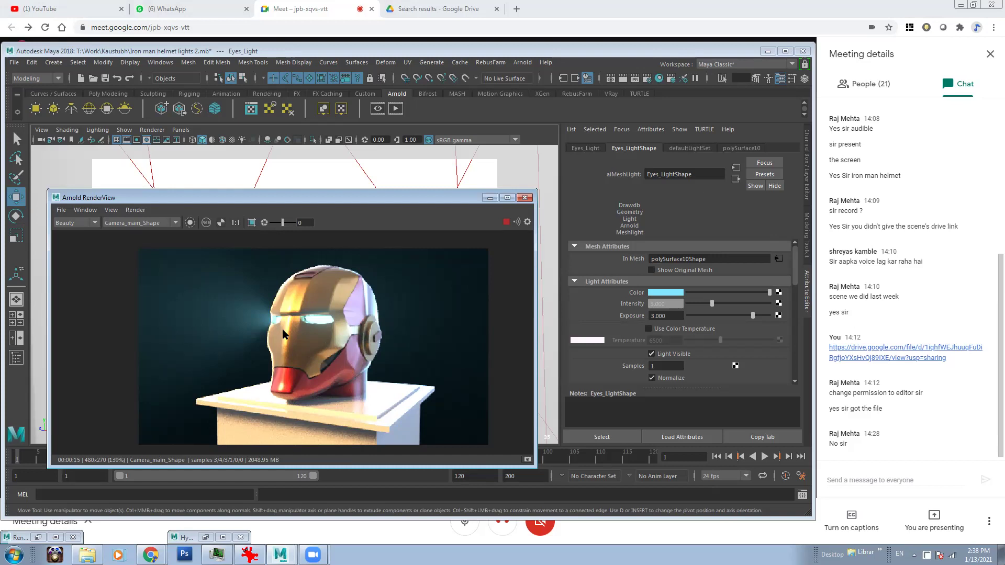
click(506, 222)
click(489, 197)
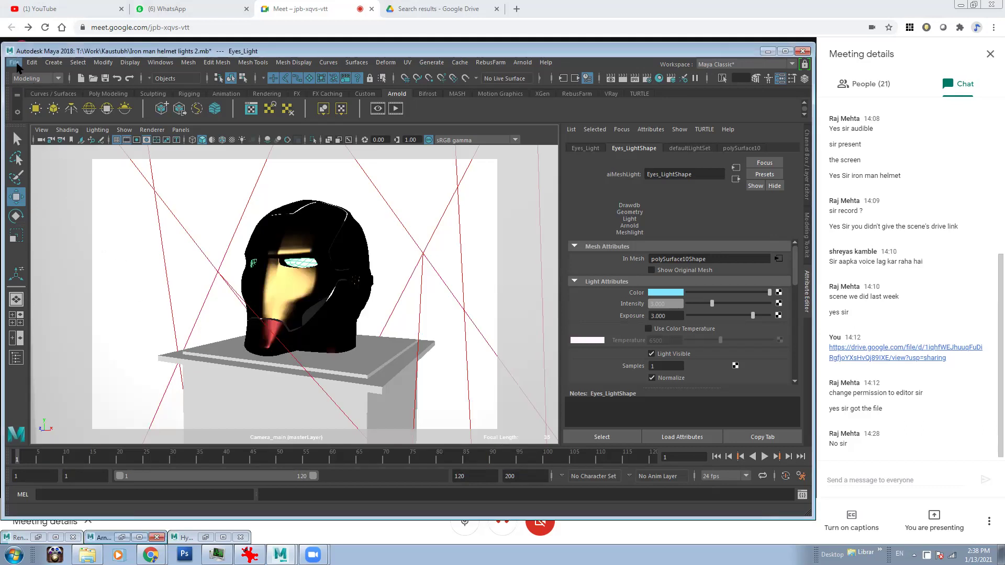
click(14, 63)
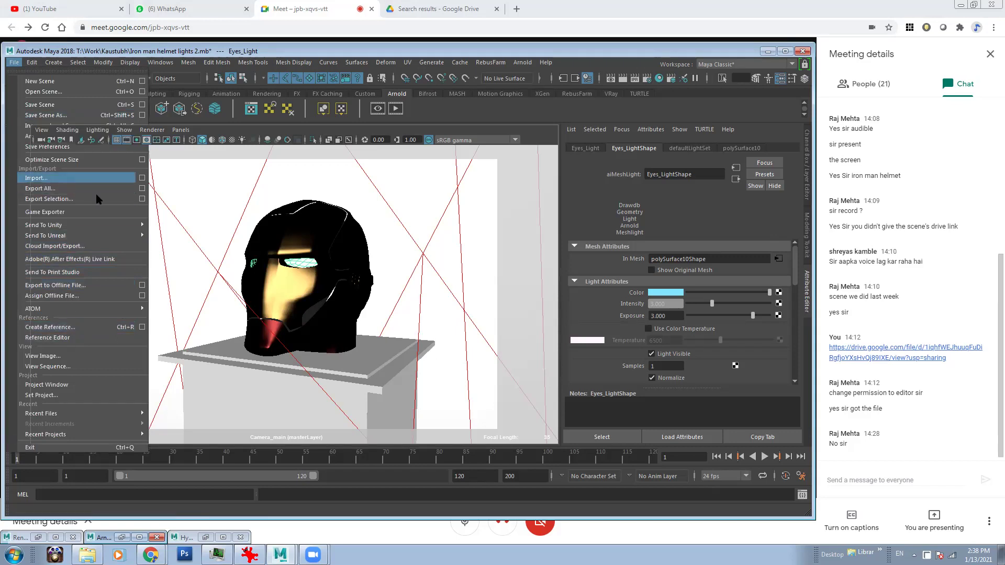
click(62, 178)
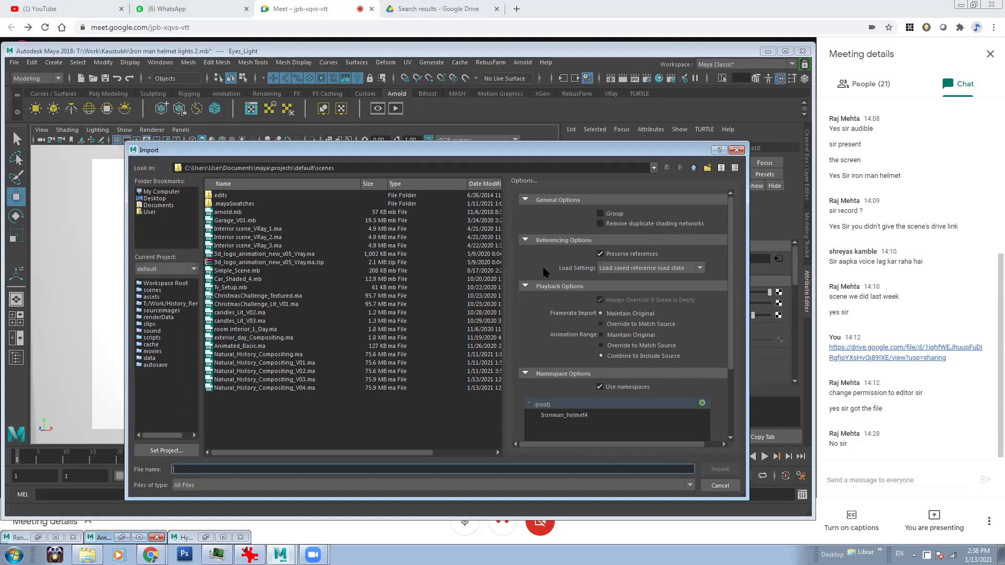
click(737, 151)
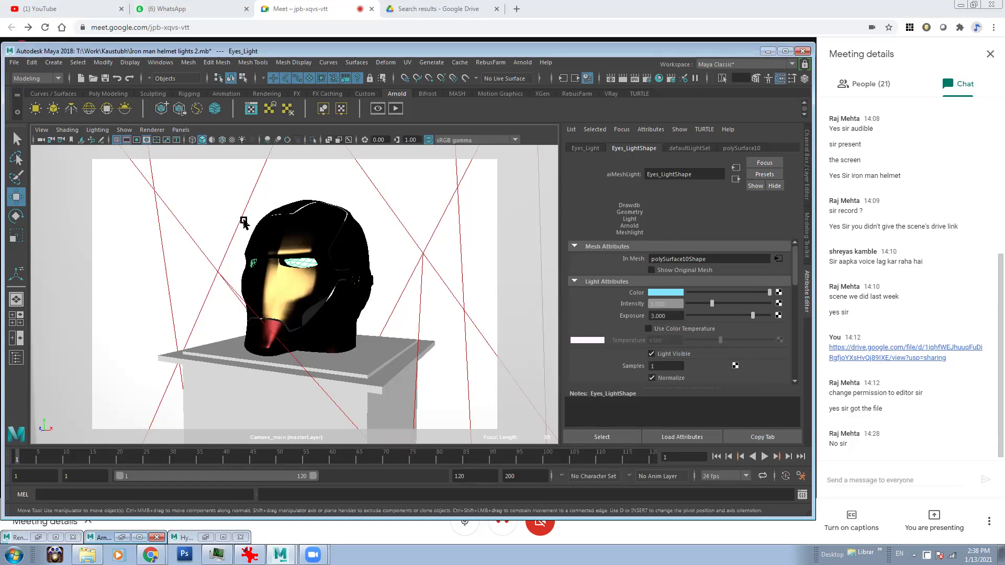
Change the viewport to the persp camera, create a polygon sphere near the pedestal and raise it towards the helmet.
click(181, 130)
mouse_move(220, 139)
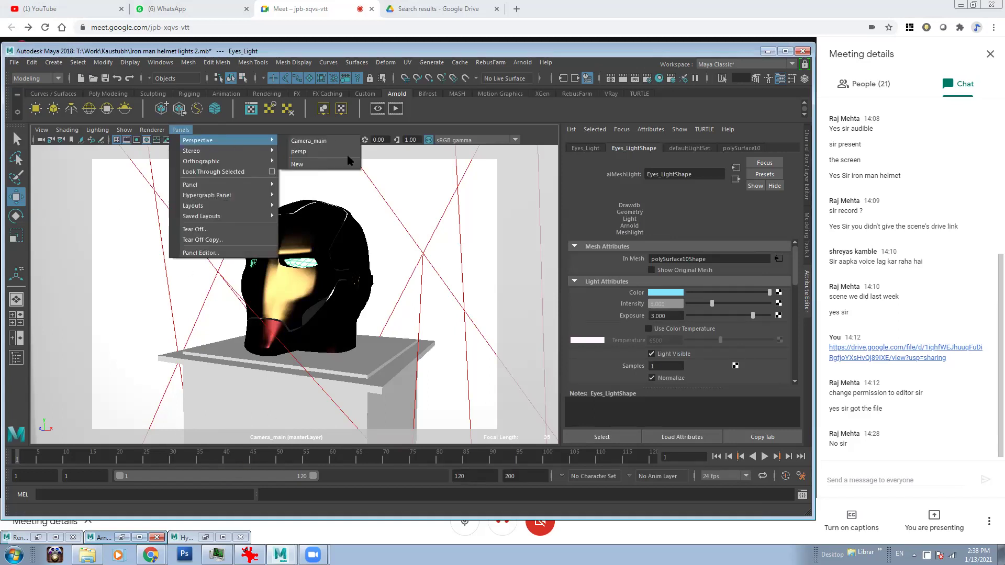
click(303, 142)
alt+drag(282, 337, 268, 365)
click(280, 304)
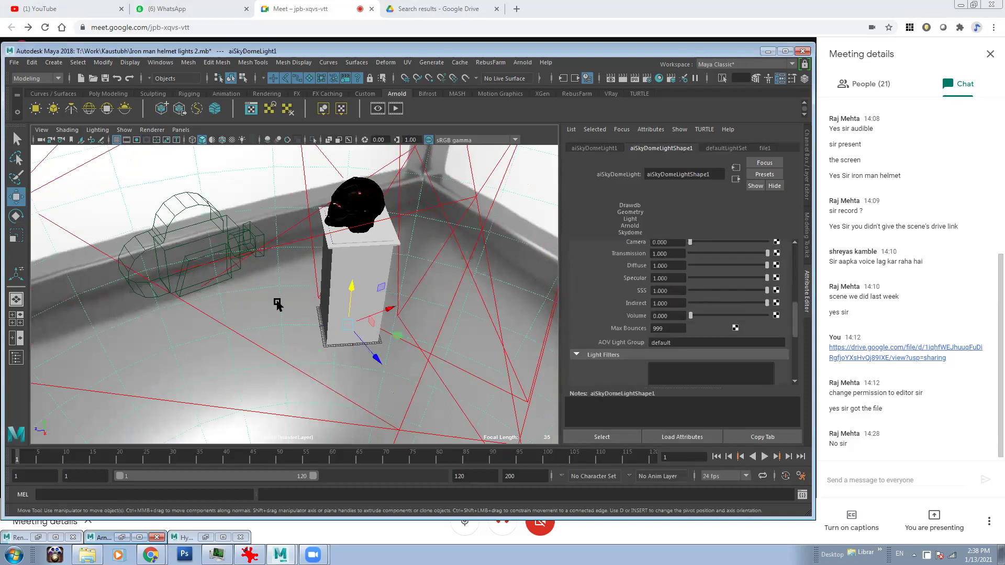
shift+right_click(288, 337)
click(340, 336)
drag(297, 350, 307, 347)
drag(304, 308, 293, 254)
Adjust the size and placement of the sphere beside the helmet's face.
key(r)
scroll(298, 256, up, 3)
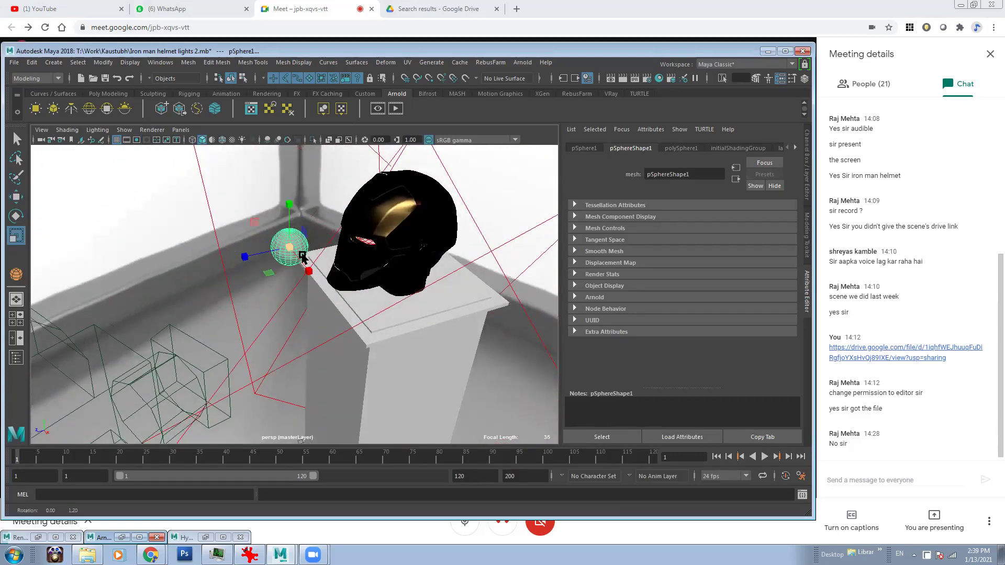
drag(285, 206, 270, 254)
alt+drag(270, 254, 390, 289)
key(w)
alt+drag(335, 275, 284, 277)
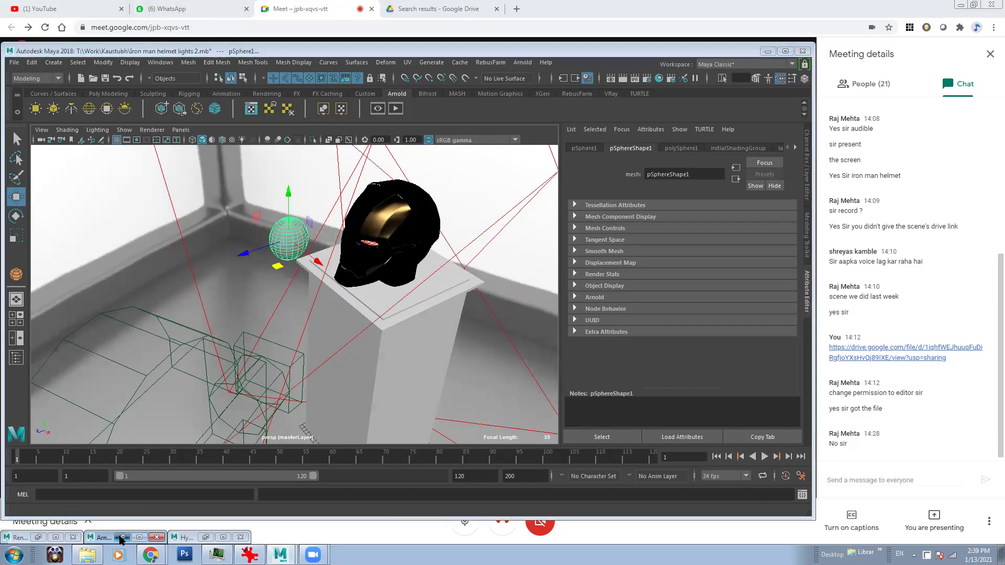
Restart the IPR render, look through Camera_main in the viewport and minimise the RenderView.
click(123, 538)
click(506, 222)
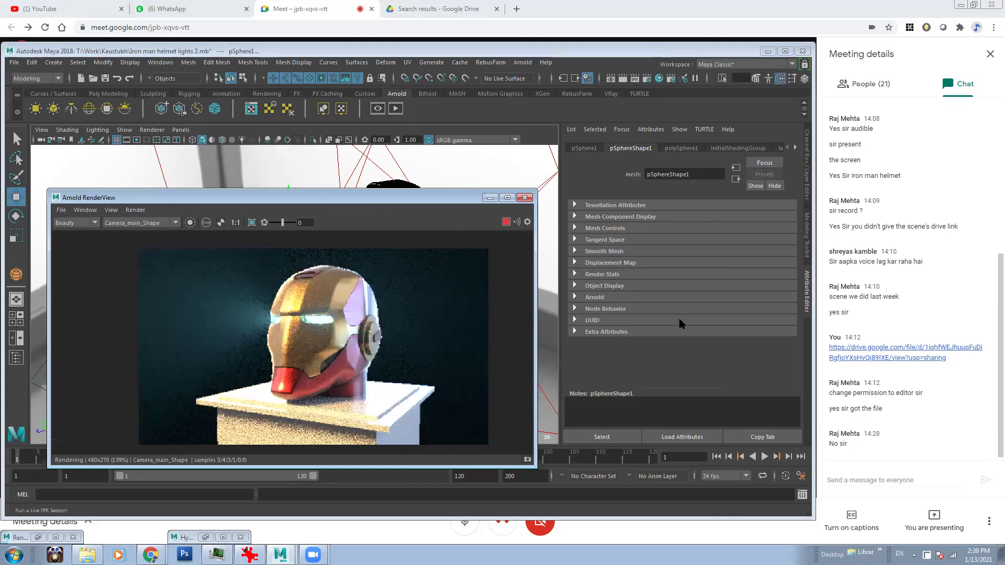
drag(262, 198, 574, 326)
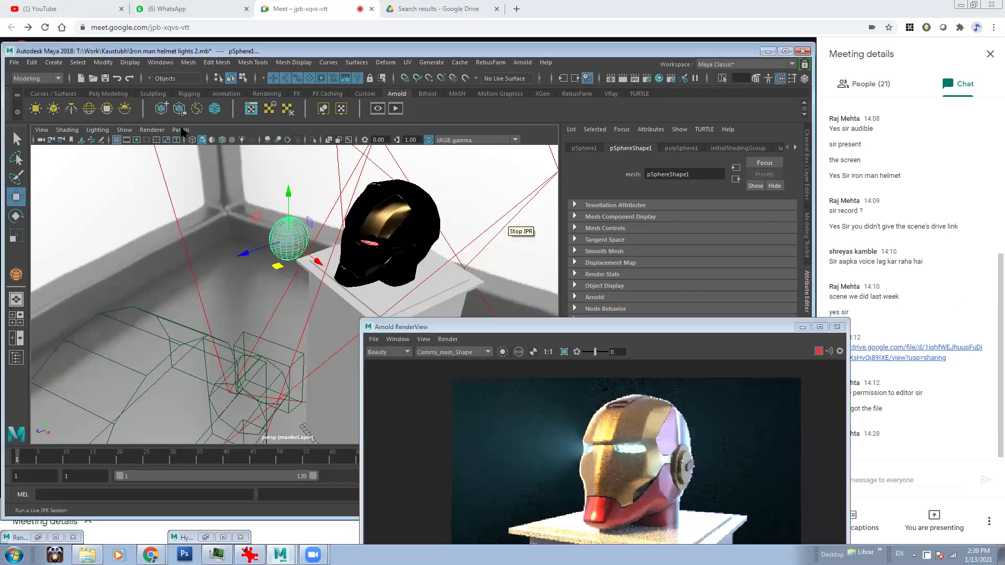
click(180, 130)
mouse_move(230, 139)
click(309, 140)
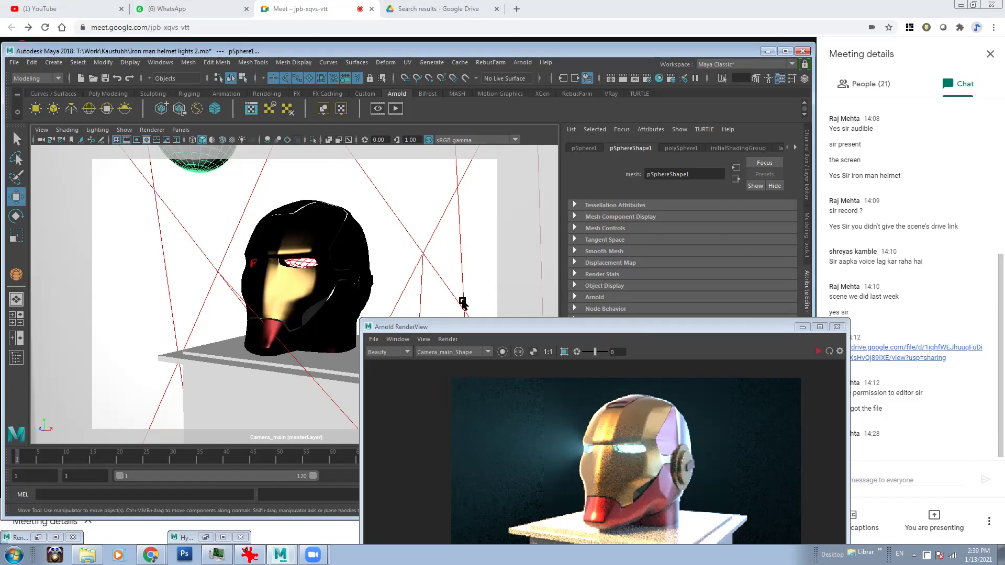
click(802, 327)
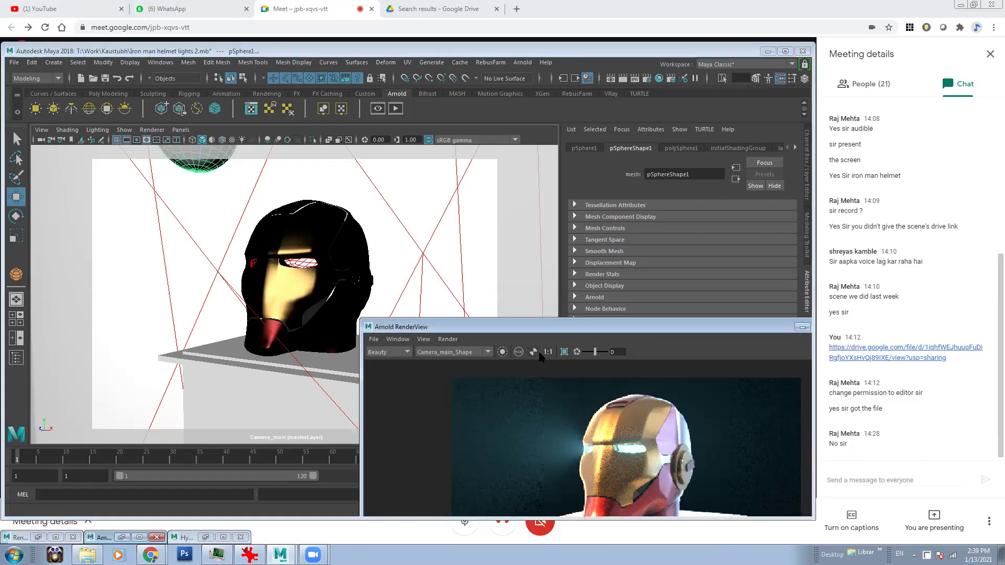
Show the four-view layout, then scale the sphere and move it in front of the helmet's eyes.
key(space)
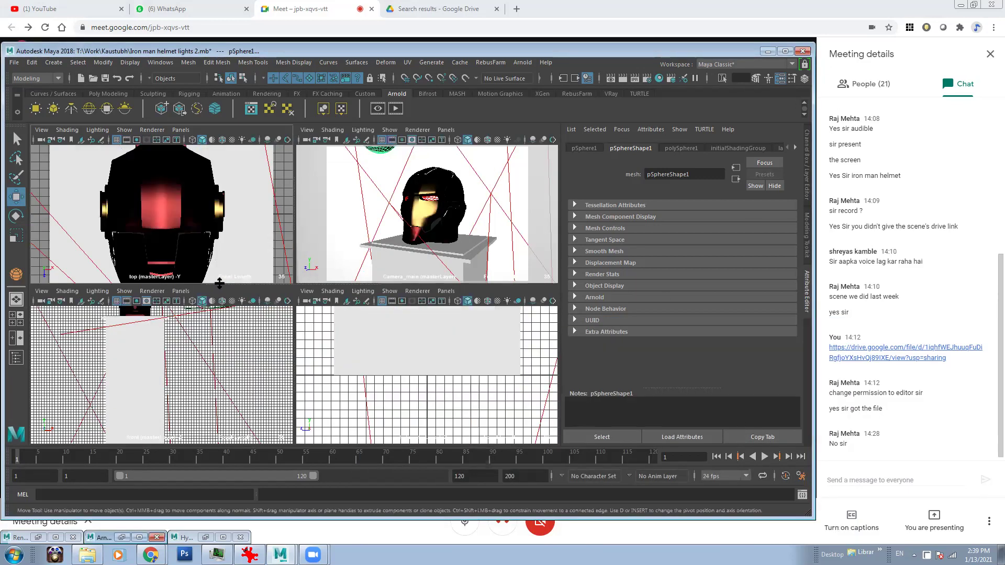
alt+middle_drag(114, 334, 121, 366)
middle_drag(157, 314, 176, 335)
key(r)
drag(160, 358, 143, 358)
key(w)
drag(423, 196, 409, 195)
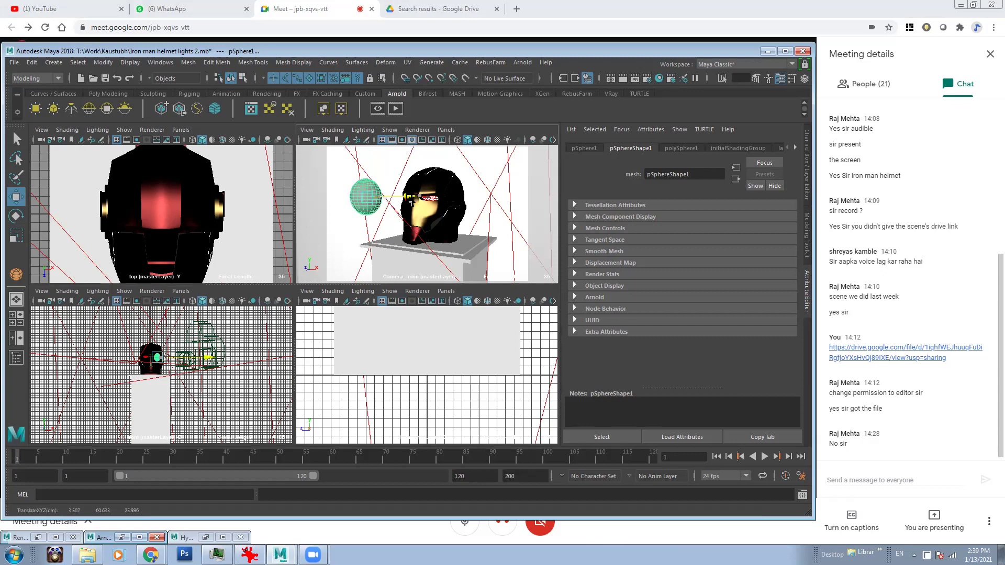
Restore the Arnold RenderView and render the helmet with the sphere, placing the render where it is fully visible.
click(122, 537)
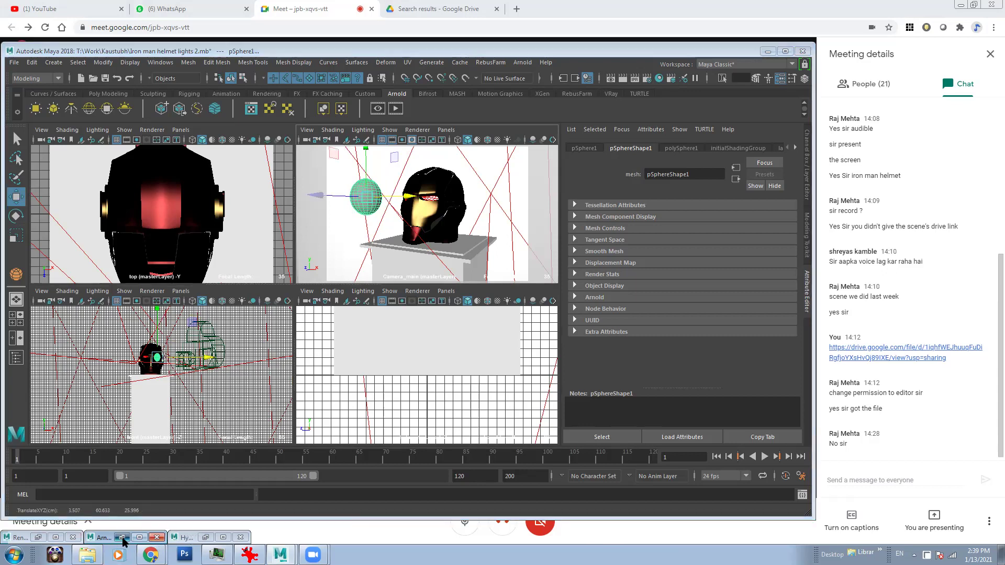
click(817, 353)
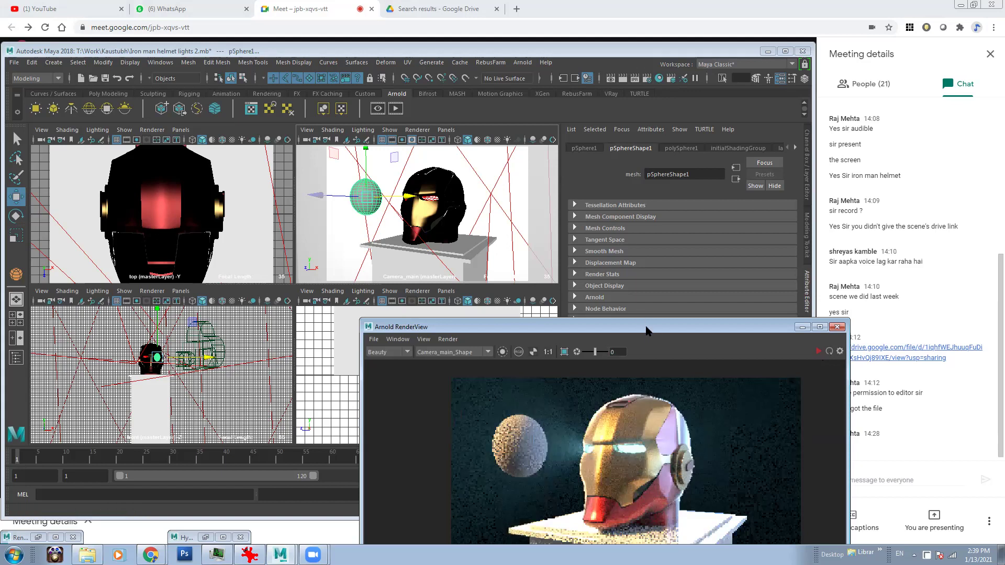
drag(647, 329, 408, 299)
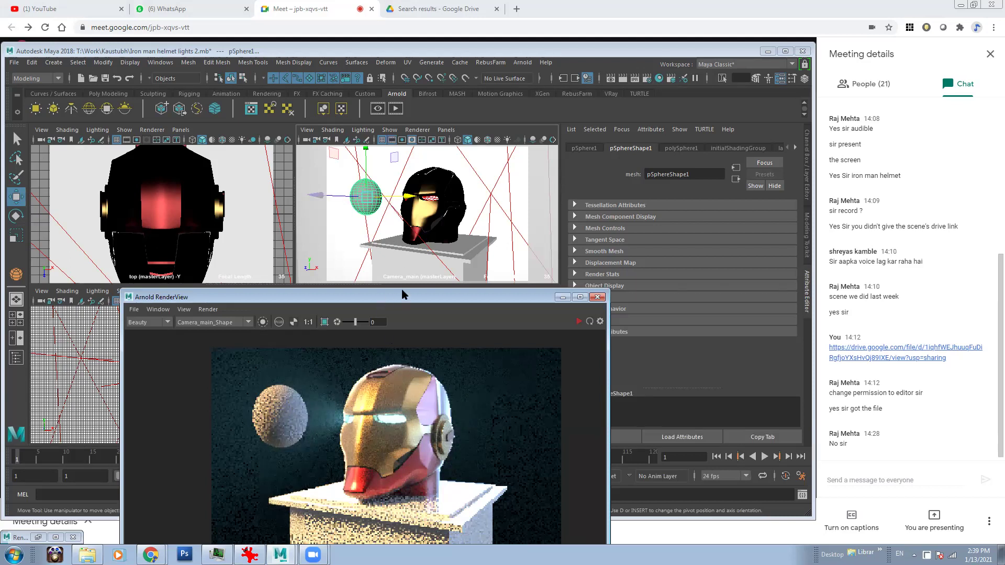
drag(401, 295, 376, 217)
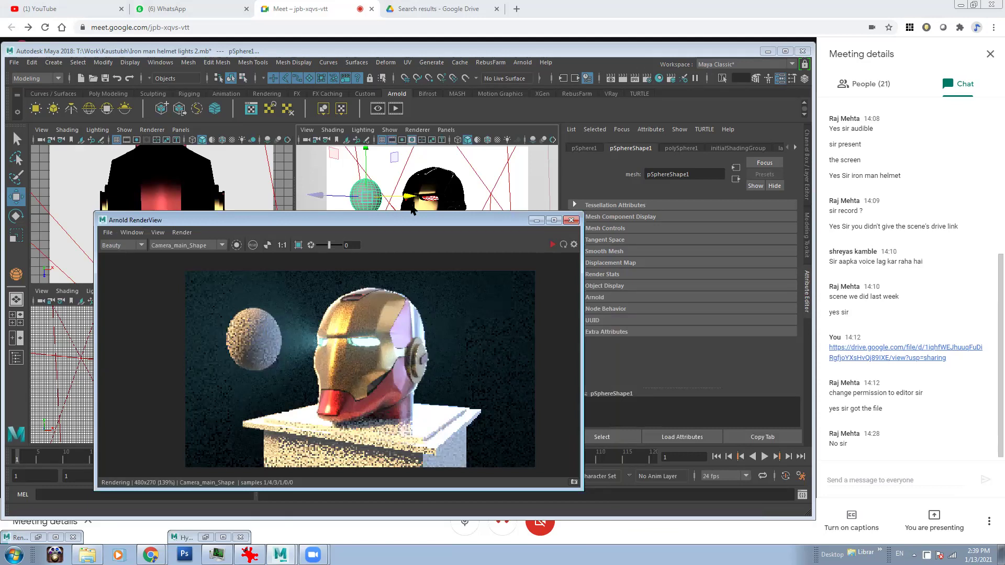
Open the Hypershade, minimise the Arnold RenderView and move the Hypershade clear of the sphere in the camera view.
click(157, 62)
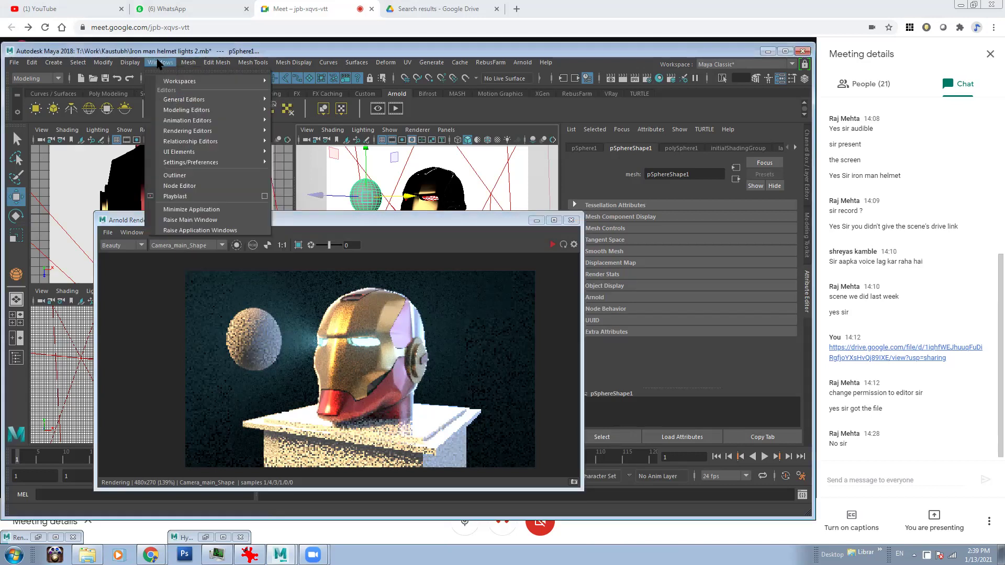
mouse_move(190, 131)
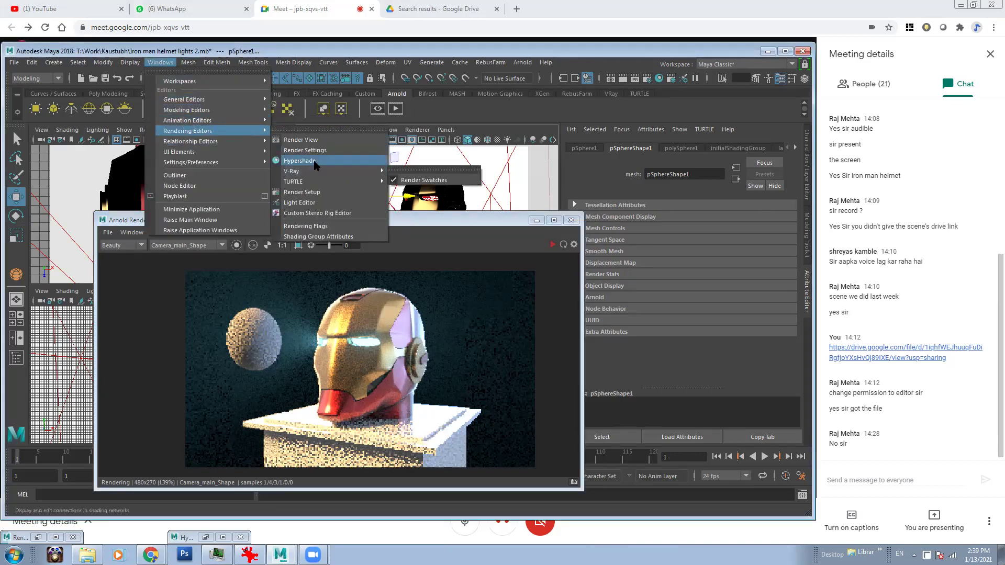
click(315, 165)
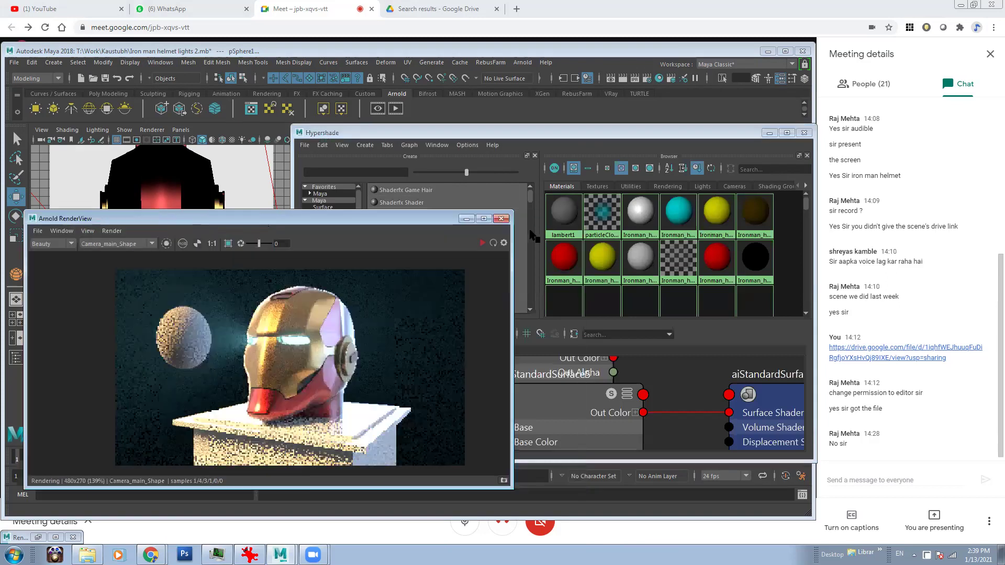
click(466, 219)
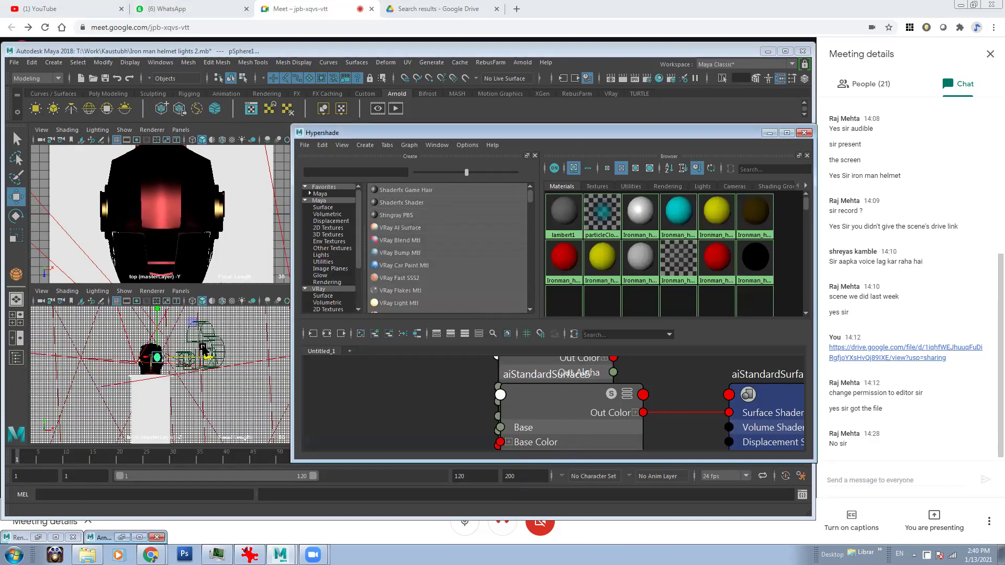
drag(473, 134, 402, 297)
Assign a new Arnold aiStandardSurface material to the sphere.
right_drag(365, 196, 377, 463)
click(542, 235)
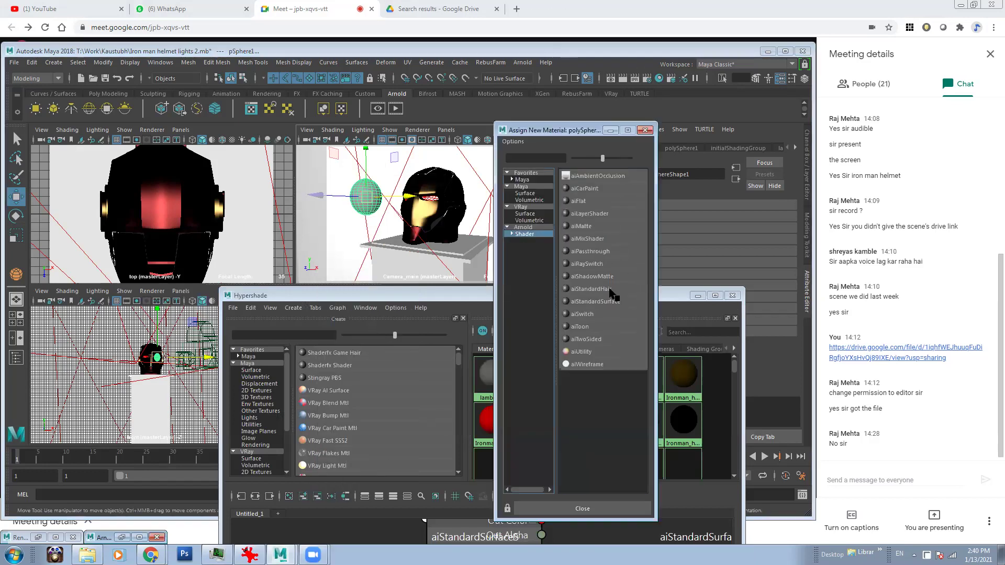
click(603, 301)
Reopen the Hypershade and graph the sphere's aiStandardSurface material network in its work area.
drag(526, 294, 633, 72)
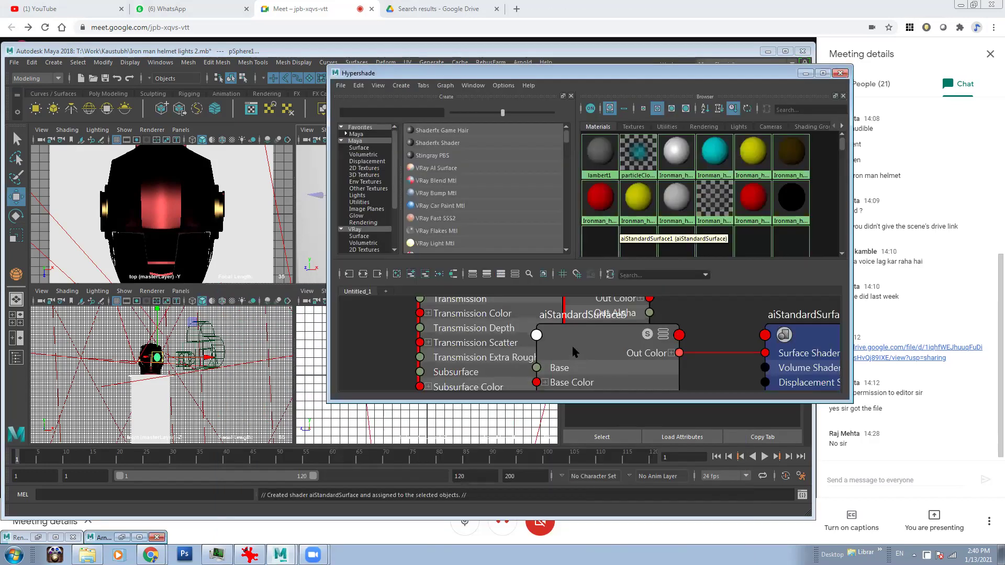
scroll(565, 335, down, 5)
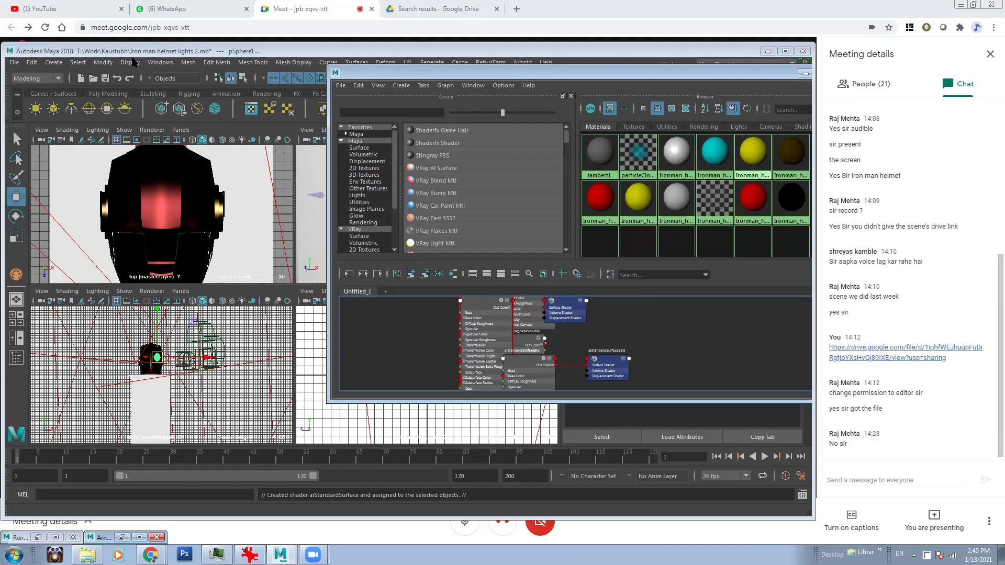
click(840, 73)
click(160, 62)
mouse_move(190, 122)
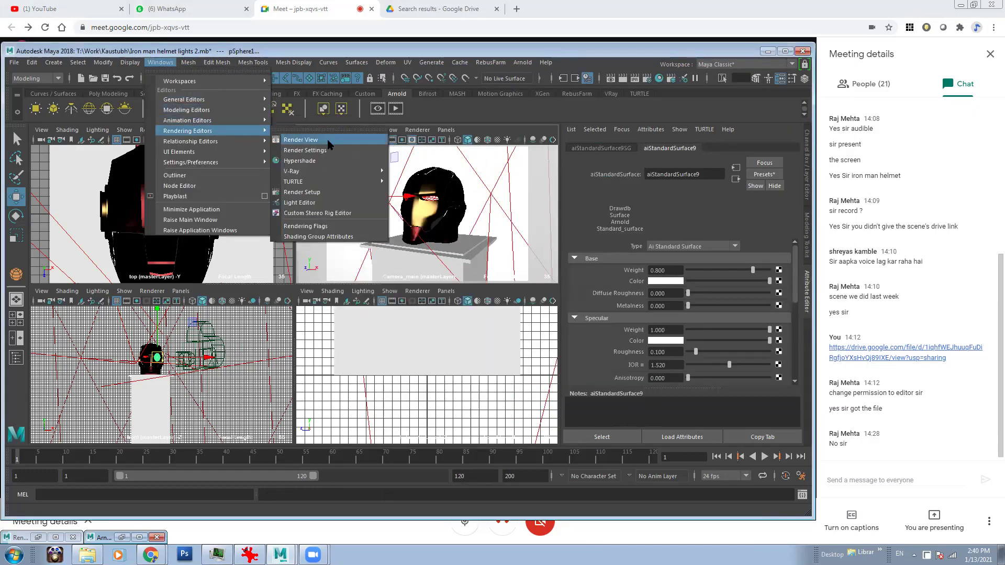
click(307, 160)
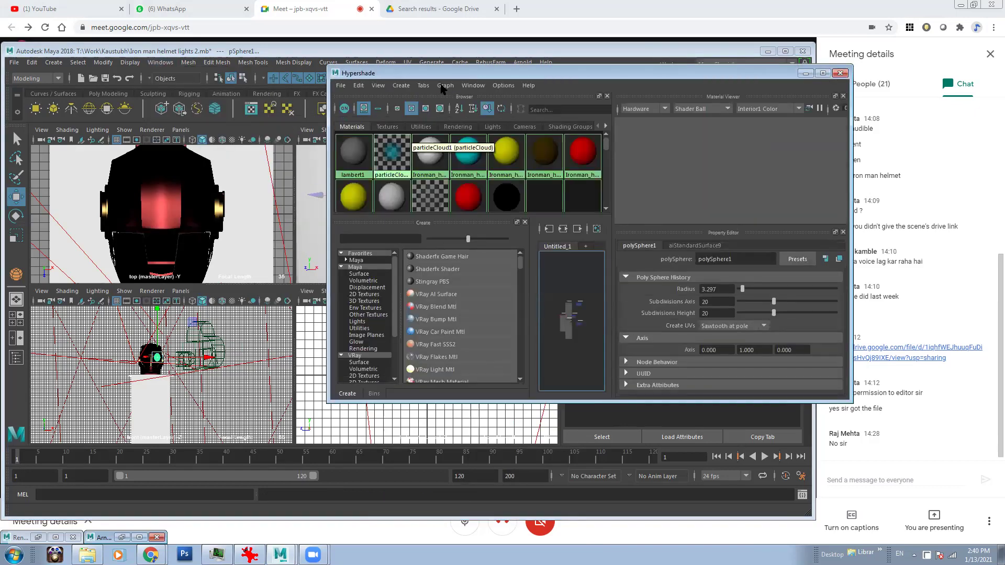
click(445, 85)
click(468, 103)
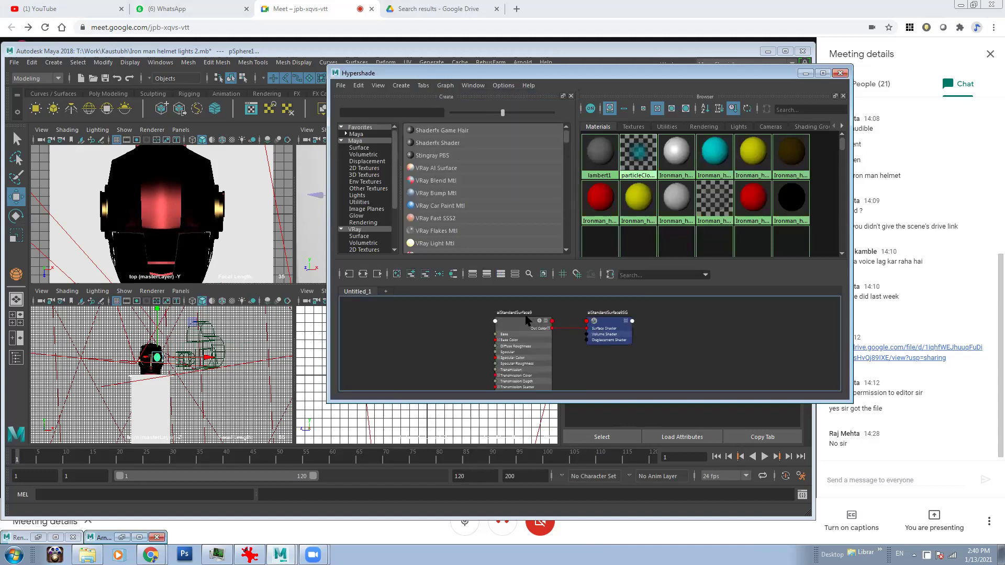
click(548, 337)
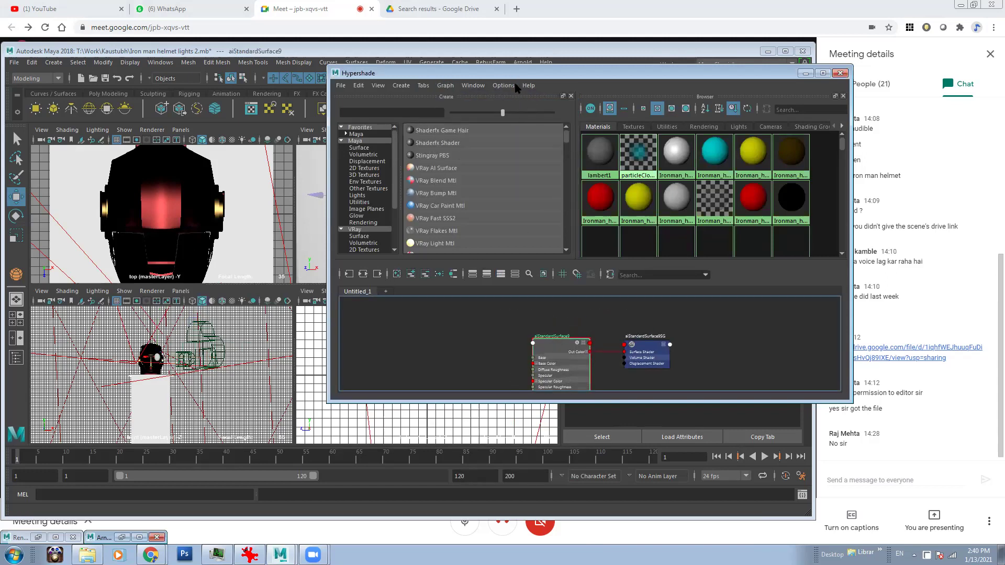
drag(515, 73, 394, 101)
scroll(419, 387, down, 2)
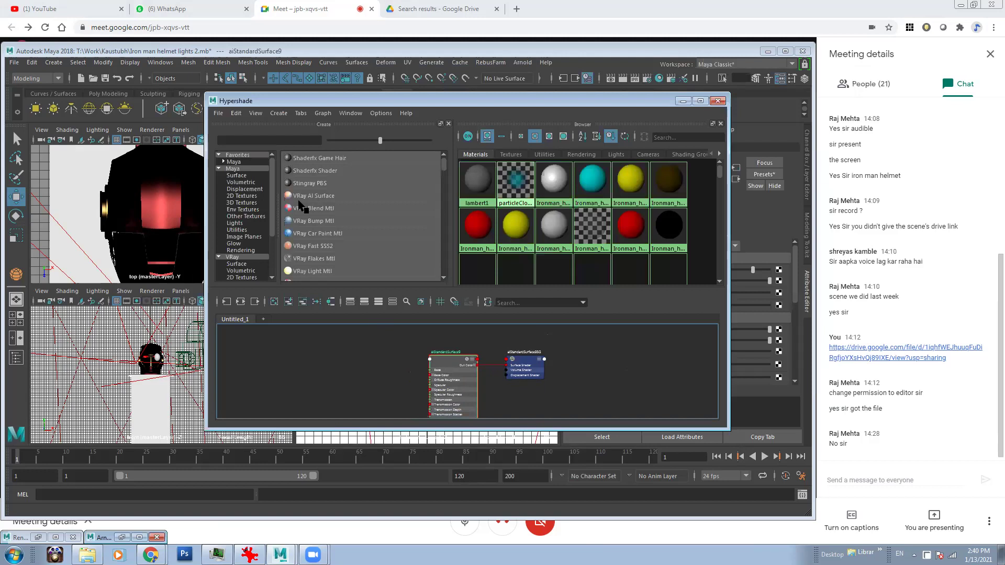
Create an Arnold aiFacingRatio utility node in the sphere's material graph.
click(382, 374)
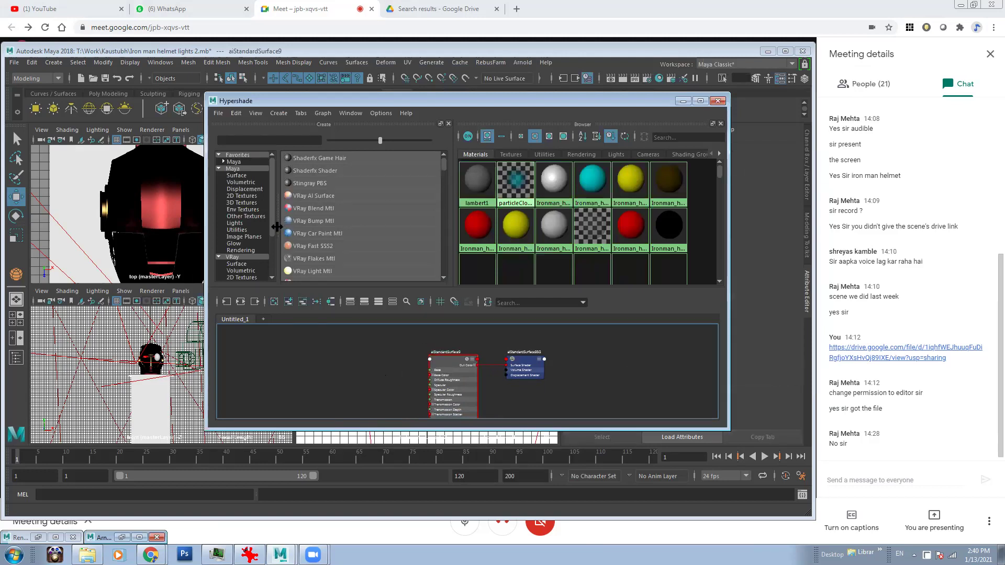
scroll(251, 246, down, 3)
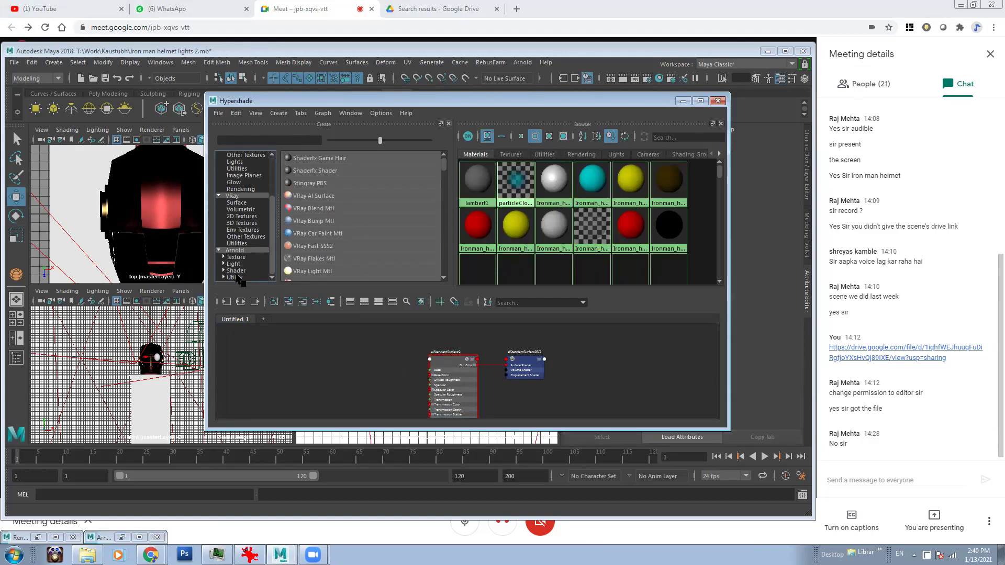
click(236, 277)
drag(445, 166, 438, 231)
scroll(438, 231, up, 1)
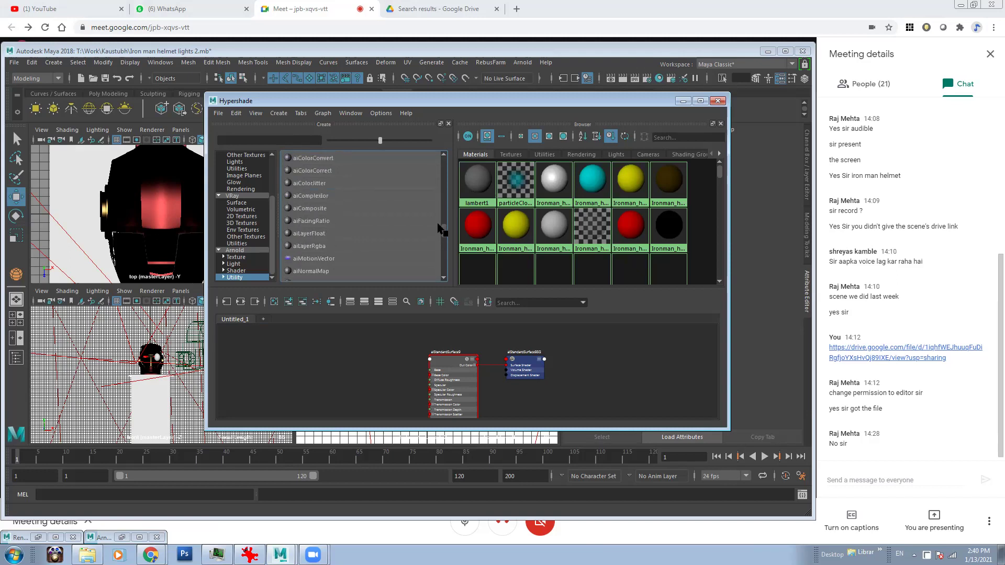
drag(438, 224, 441, 271)
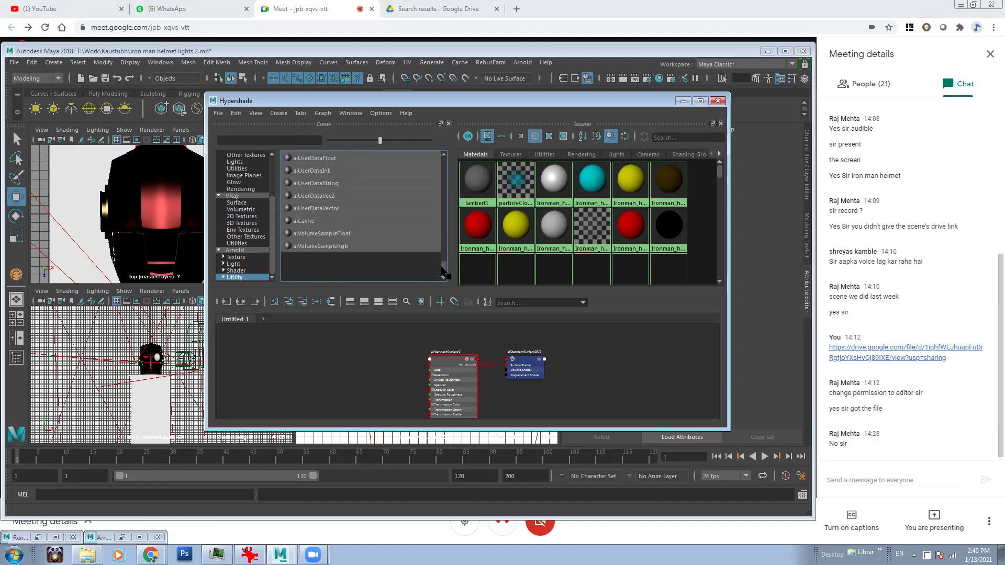
drag(441, 270, 447, 256)
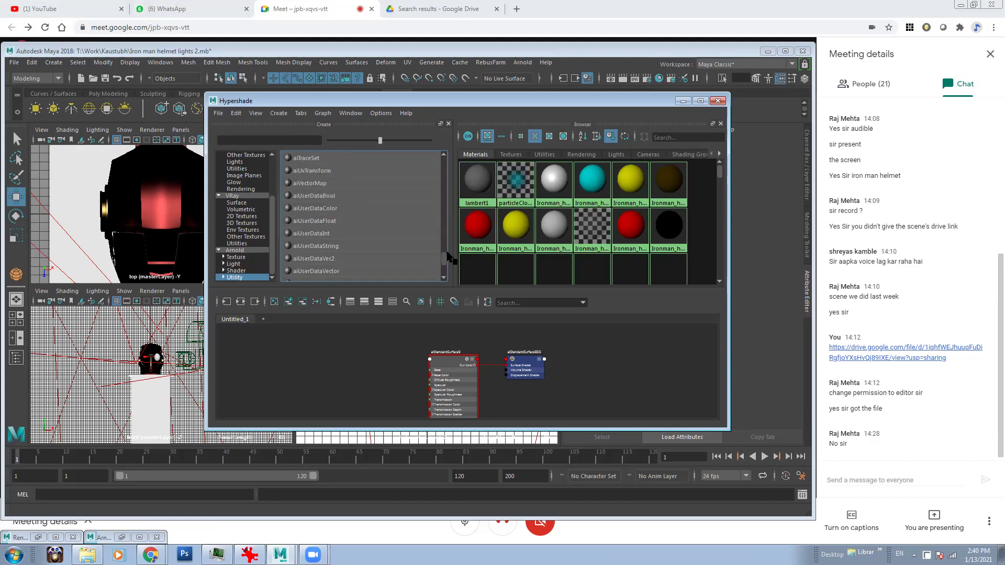
drag(447, 256, 448, 227)
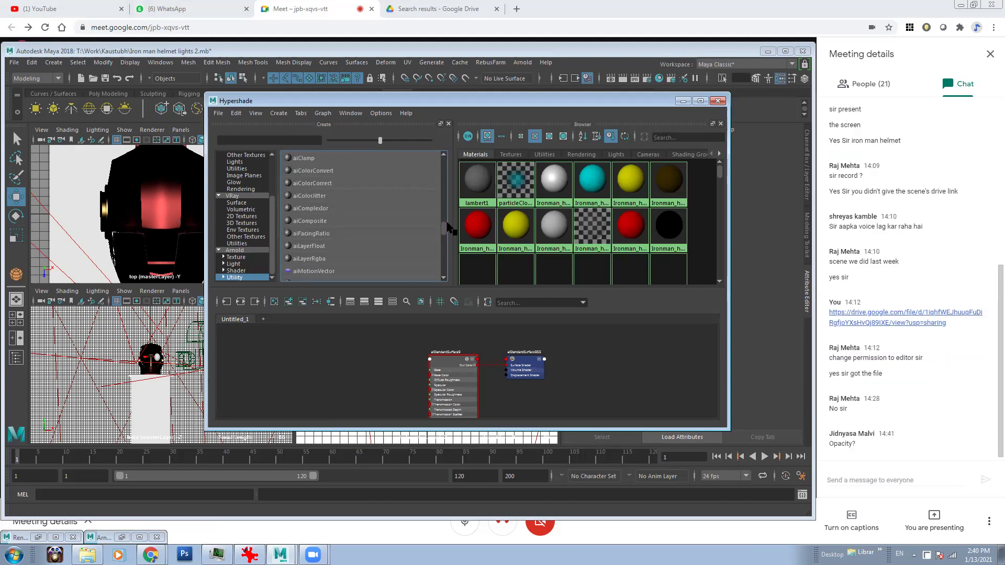
click(309, 235)
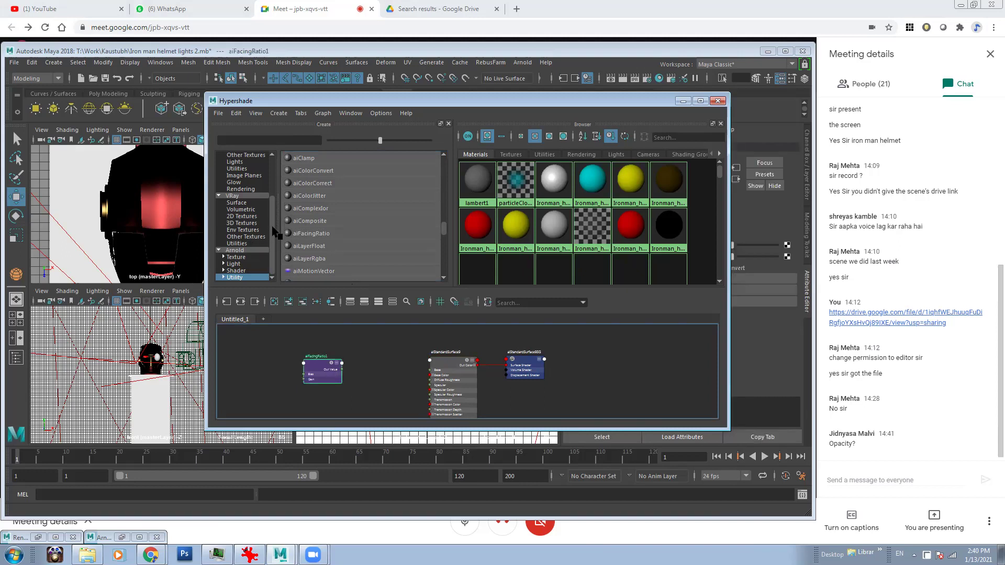
Create a 2D Ramp texture and arrange it with its place2dTexture node near the aiFacingRatio node.
drag(272, 227, 273, 191)
click(246, 196)
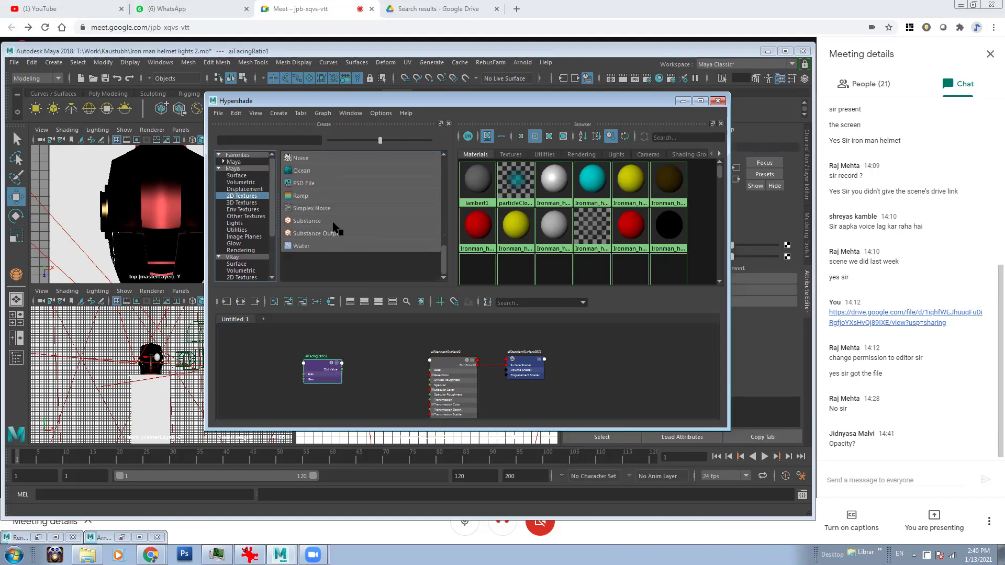
scroll(318, 209, down, 3)
click(300, 196)
drag(590, 370, 319, 392)
drag(652, 374, 308, 401)
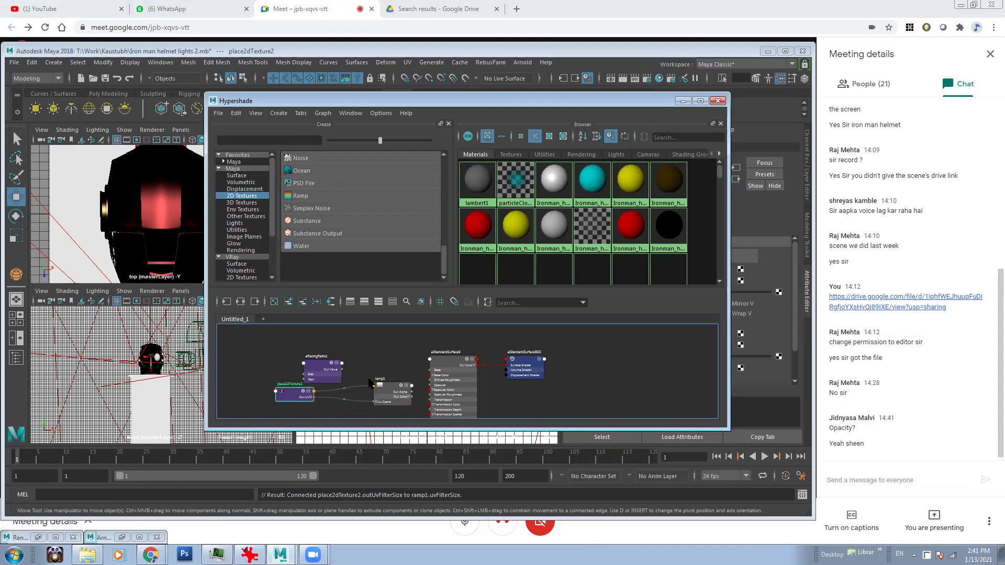
Disconnect the place2dTexture node from the ramp and connect aiFacingRatio's Out Value to the ramp's U Coord.
scroll(405, 378, up, 2)
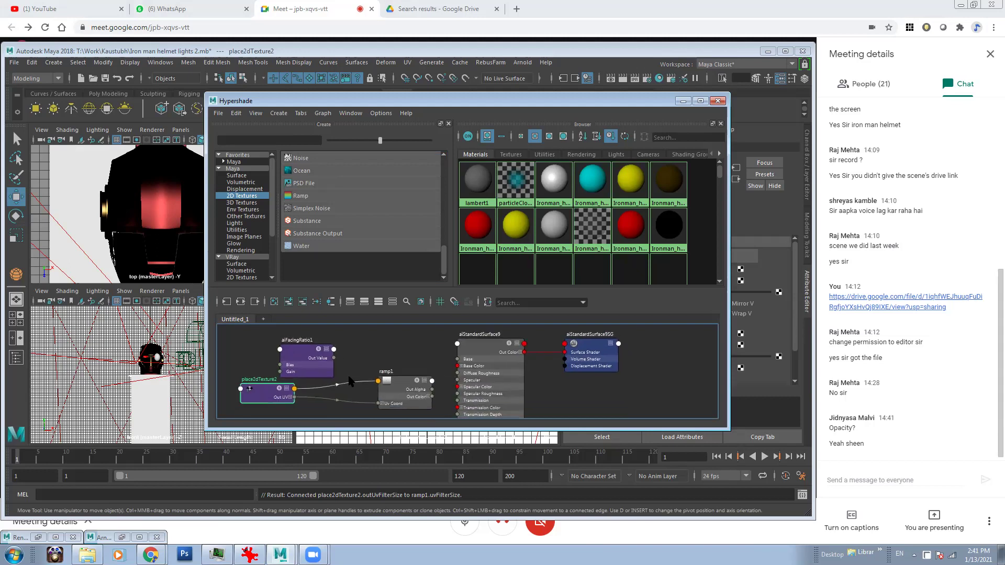
click(361, 417)
drag(376, 381, 336, 362)
mouse_move(380, 403)
mouse_down()
mouse_move(338, 361)
mouse_move(379, 409)
mouse_up()
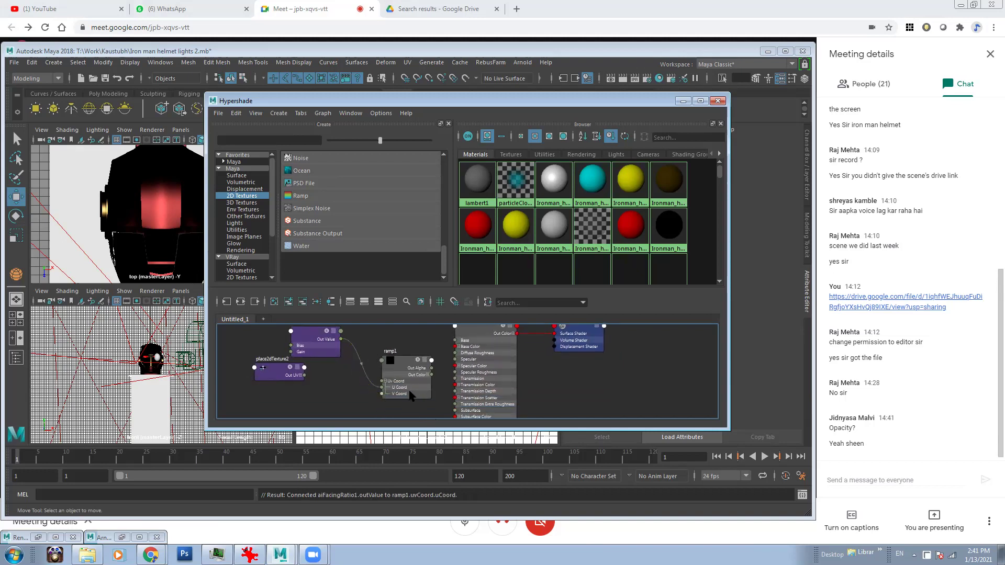
click(390, 368)
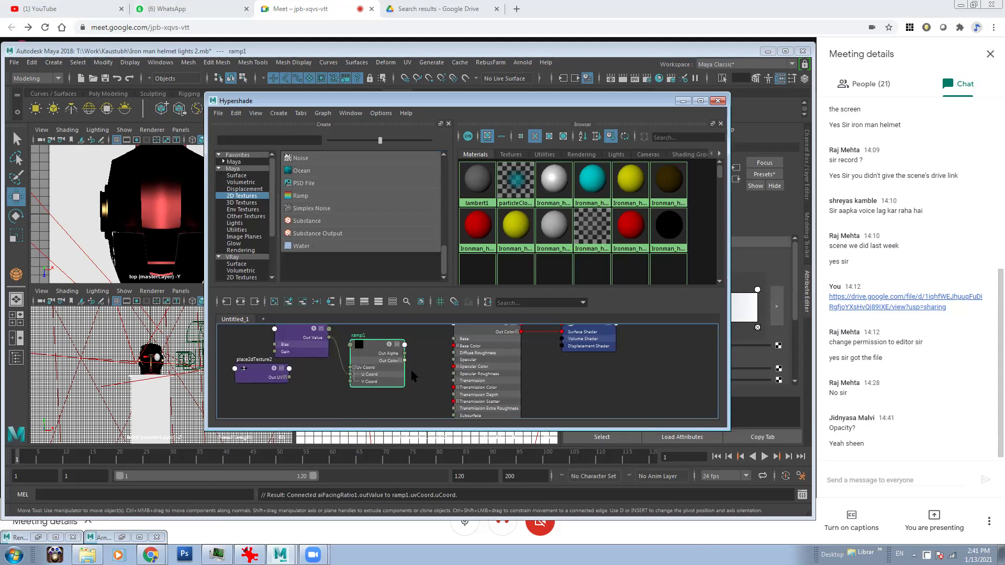
click(317, 355)
drag(318, 355, 304, 357)
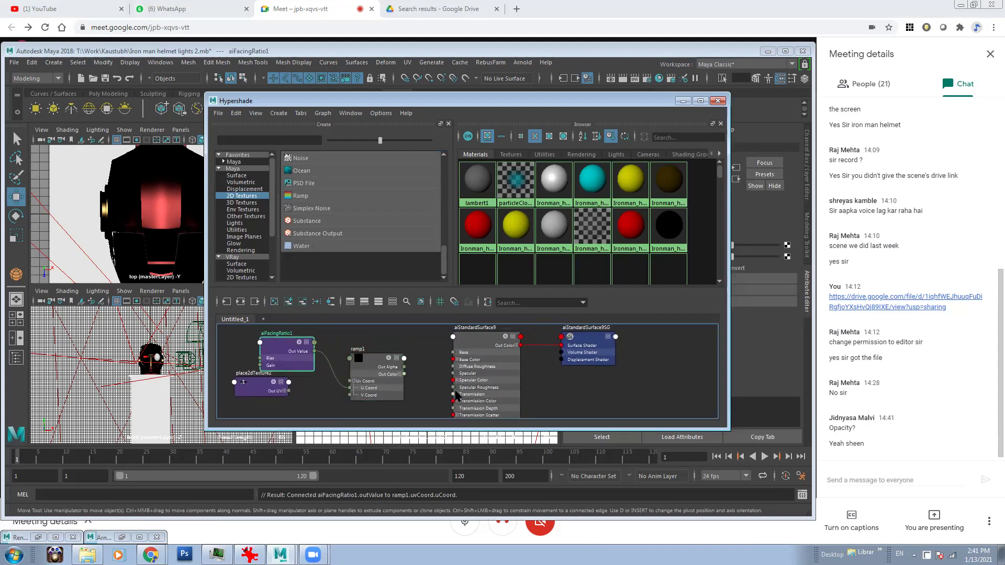
Rearrange the Hypershade and enlarge its node graph to show the ramp beside the inputs of the sphere's aiStandardSurface.
drag(501, 104, 466, 106)
scroll(412, 369, down, 3)
alt+middle_drag(412, 369, 405, 363)
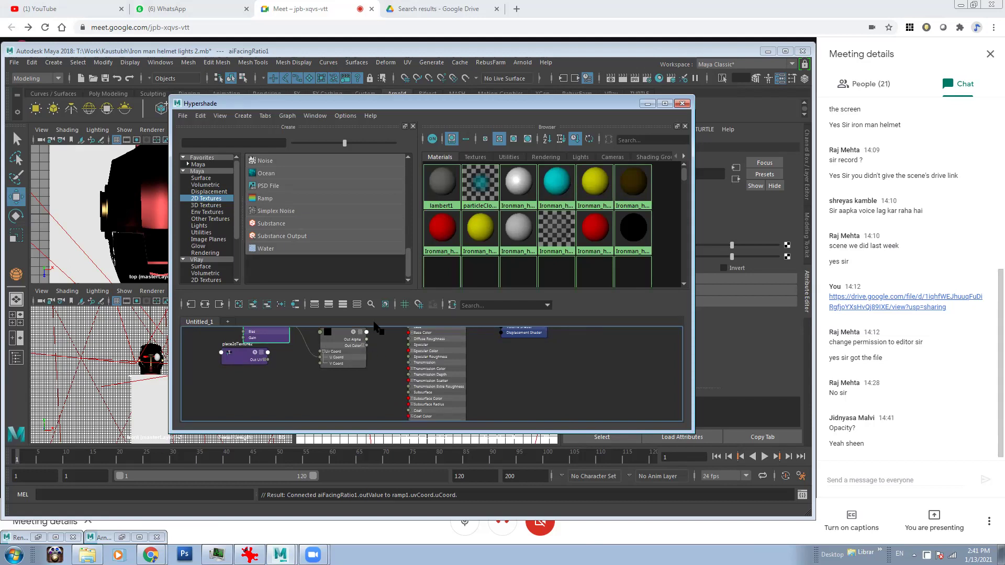
drag(450, 111, 439, 192)
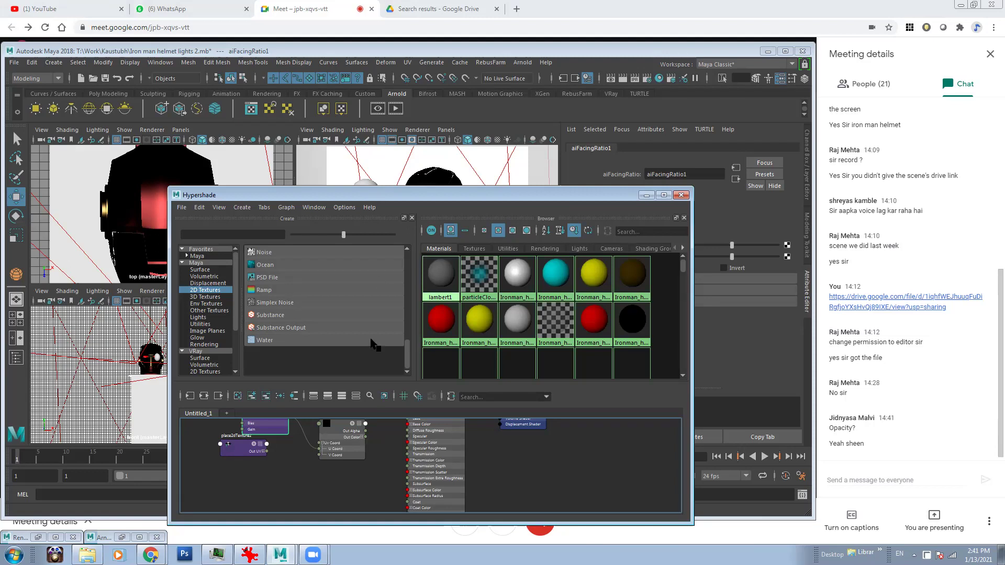
scroll(392, 474, up, 3)
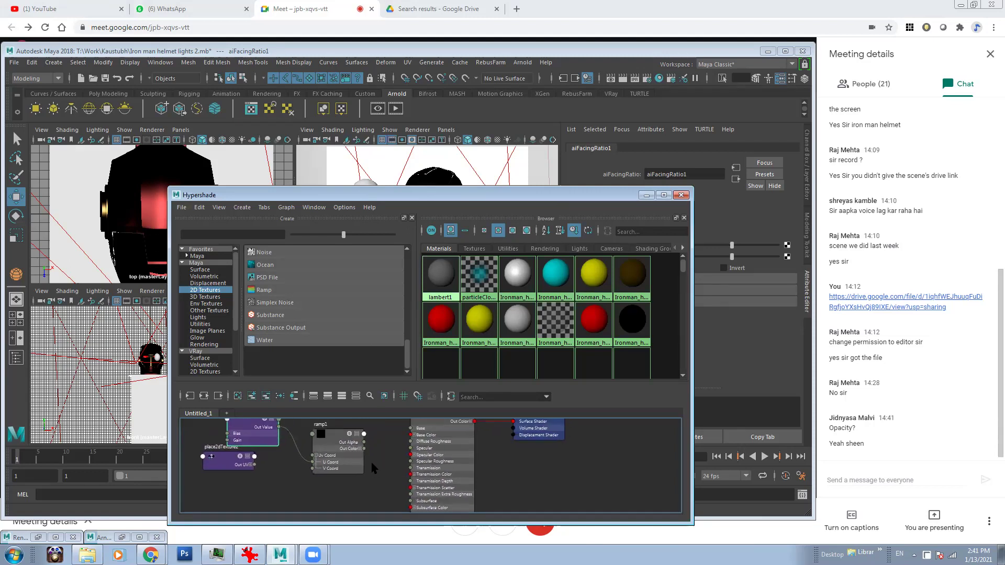
drag(426, 189, 426, 118)
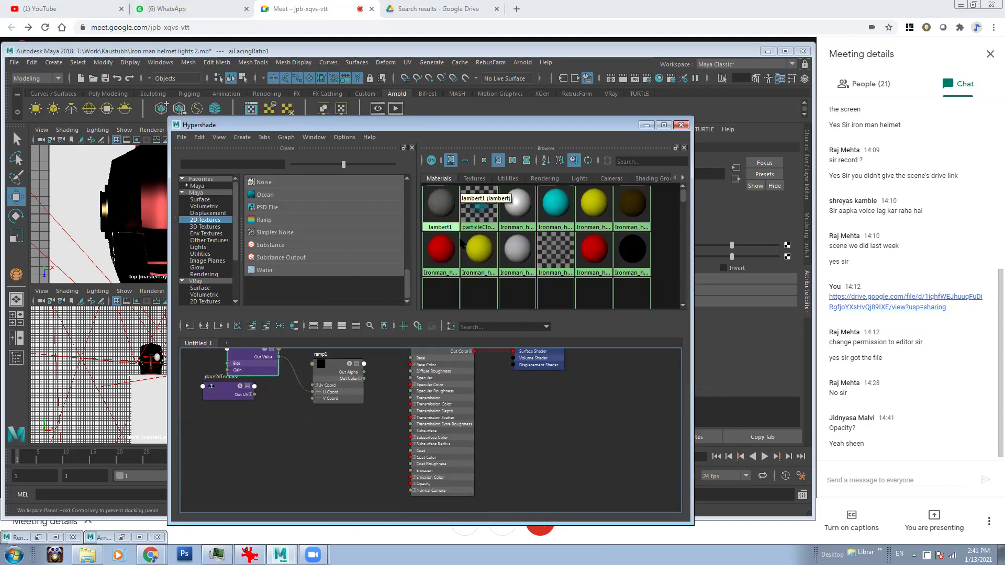
scroll(434, 345, up, 3)
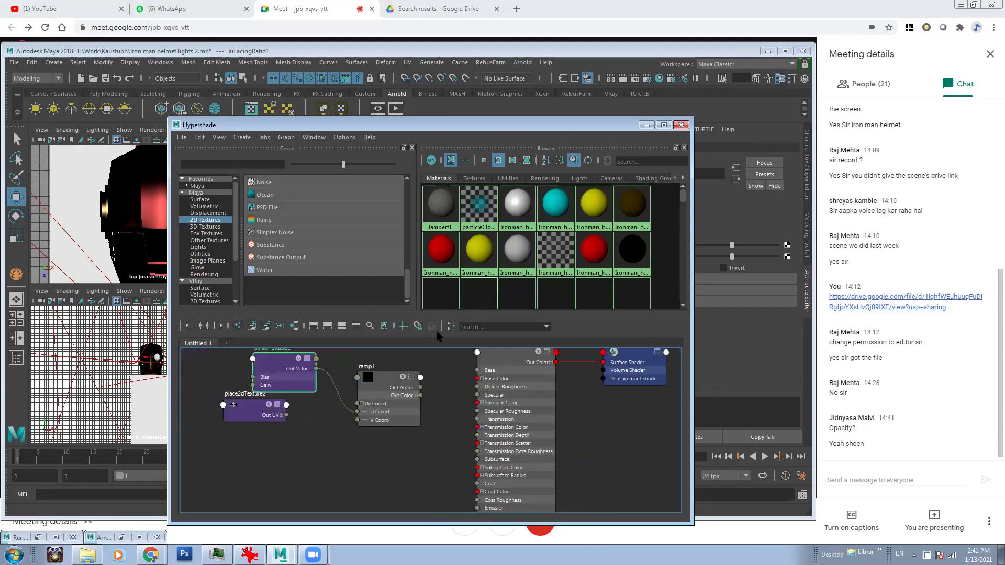
drag(439, 315, 441, 270)
scroll(431, 426, up, 2)
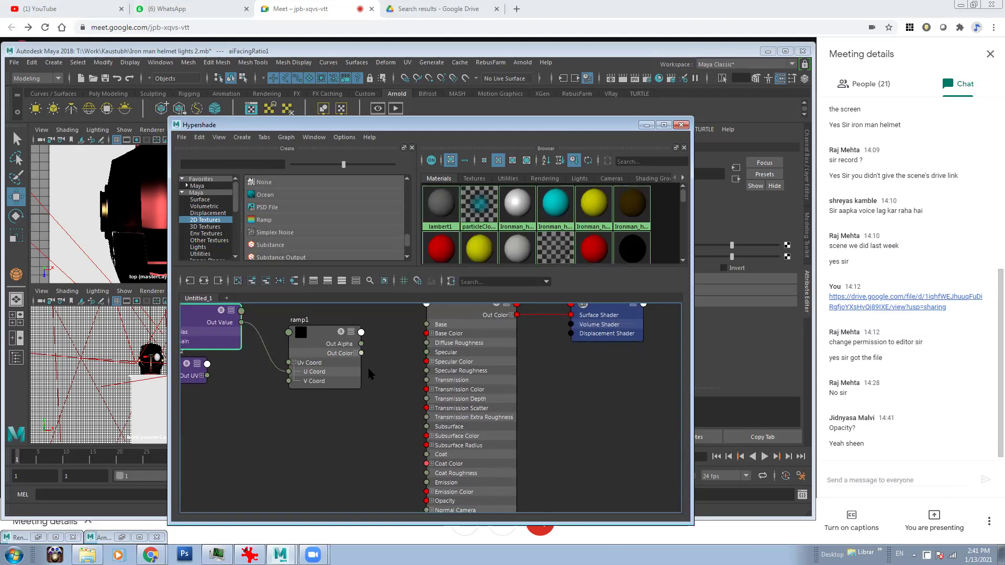
Connect the ramp's Out Color to both Emission Color and Opacity of the sphere's aiStandardSurface, and uncover the viewports.
drag(362, 356, 414, 492)
click(432, 493)
scroll(408, 423, down, 2)
drag(353, 344, 414, 466)
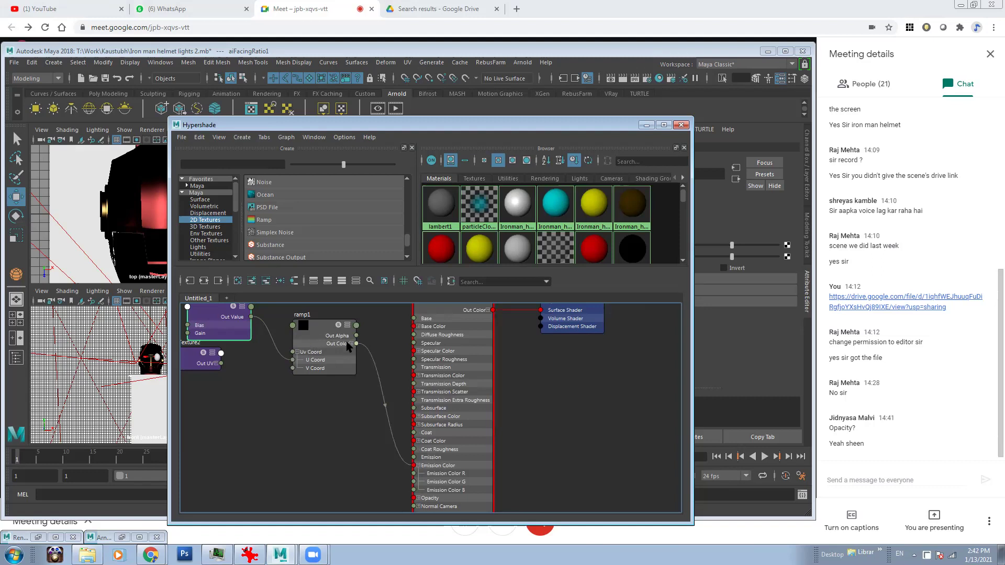
drag(356, 344, 414, 497)
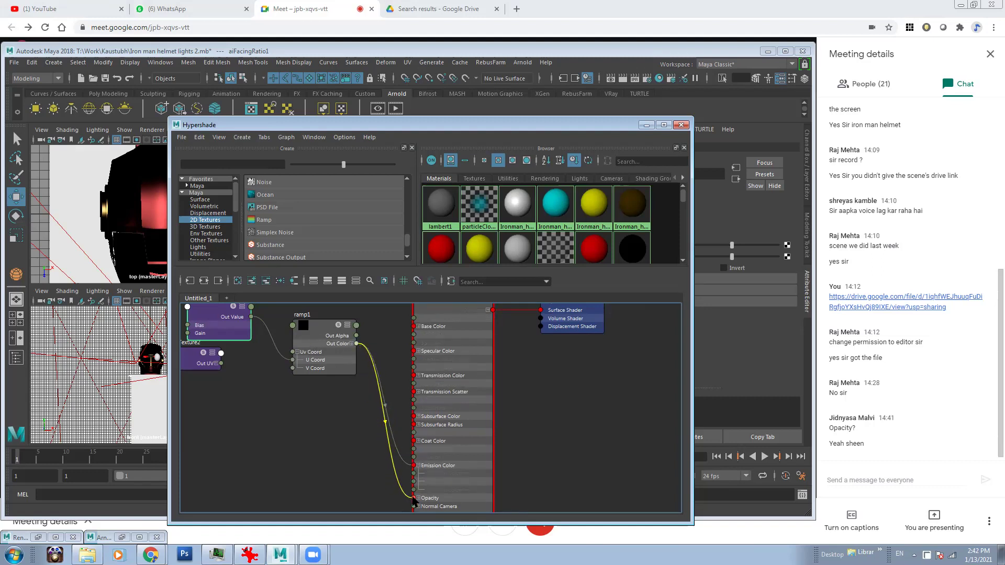
scroll(314, 400, down, 3)
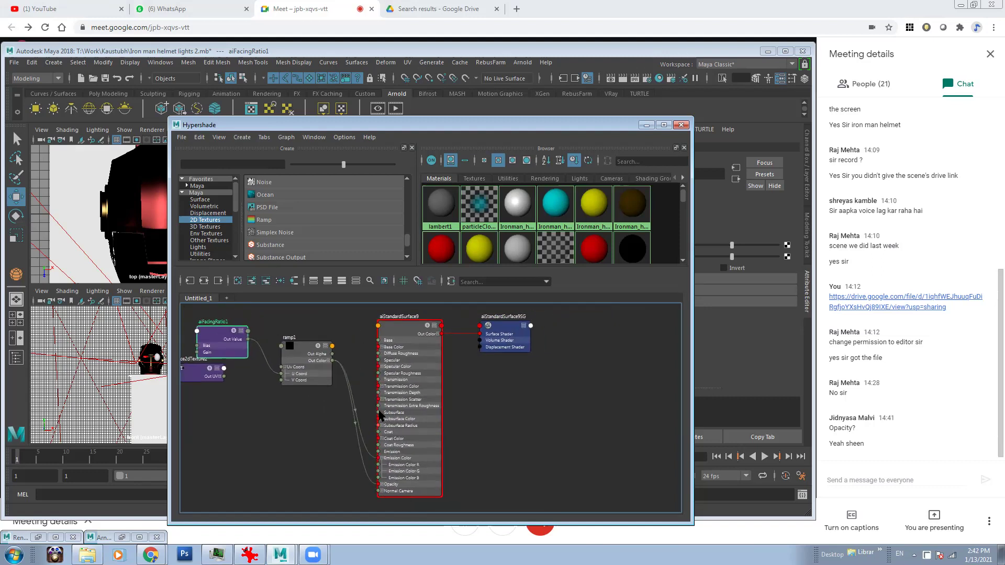
drag(634, 124, 611, 257)
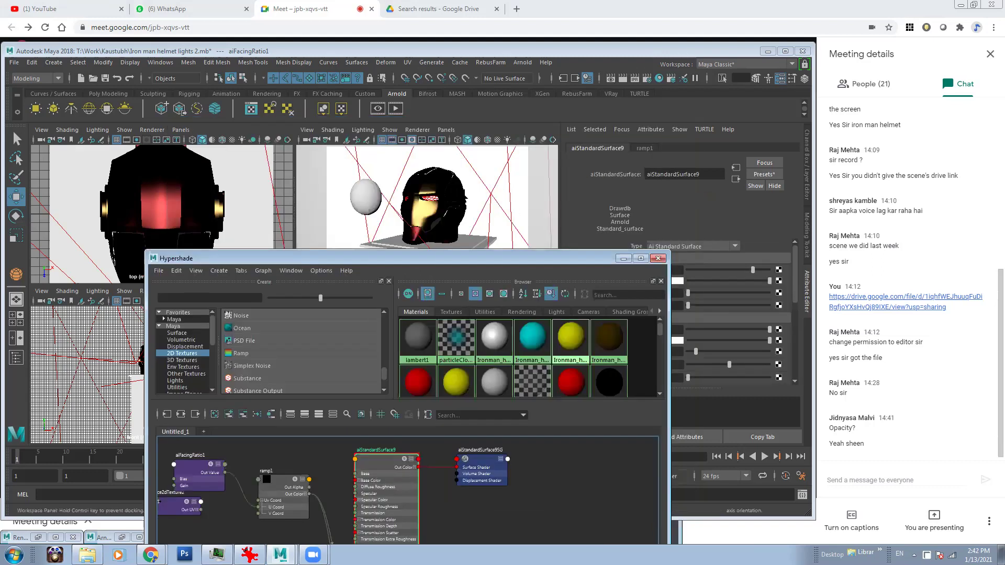
Move the Hypershade clear of the material attributes and set the Emission weight of the sphere's aiStandardSurface to 1.
click(622, 259)
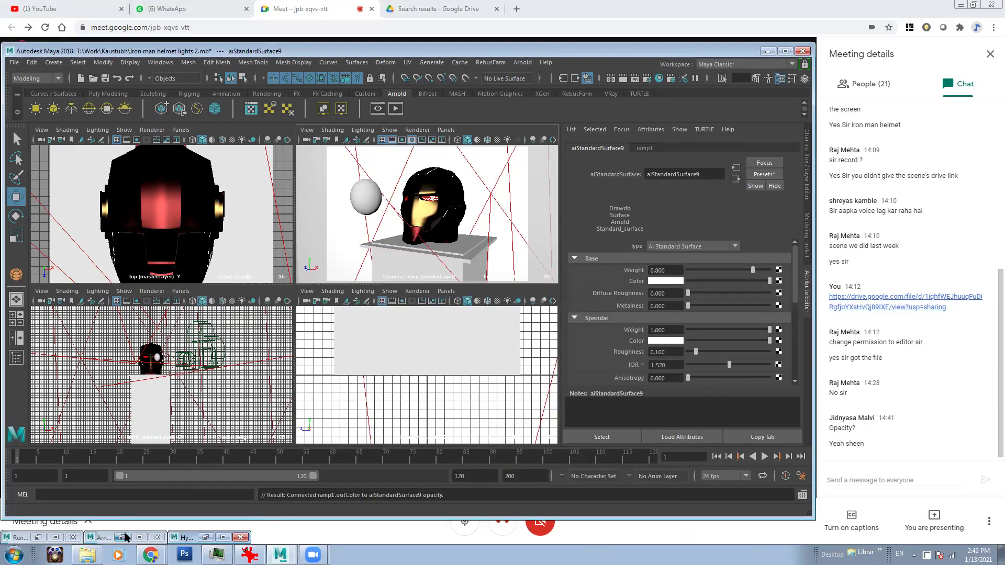
click(205, 538)
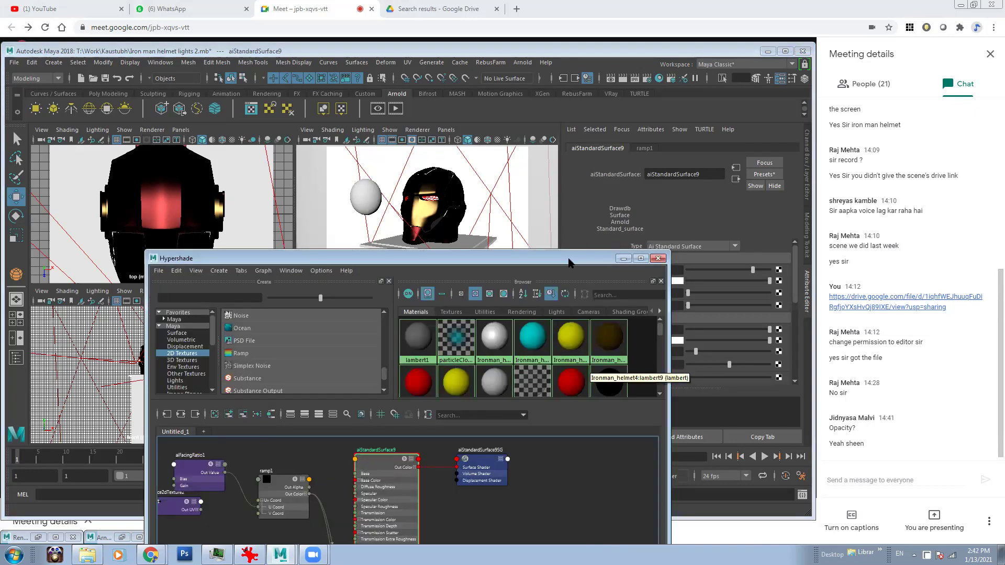
drag(573, 260, 516, 234)
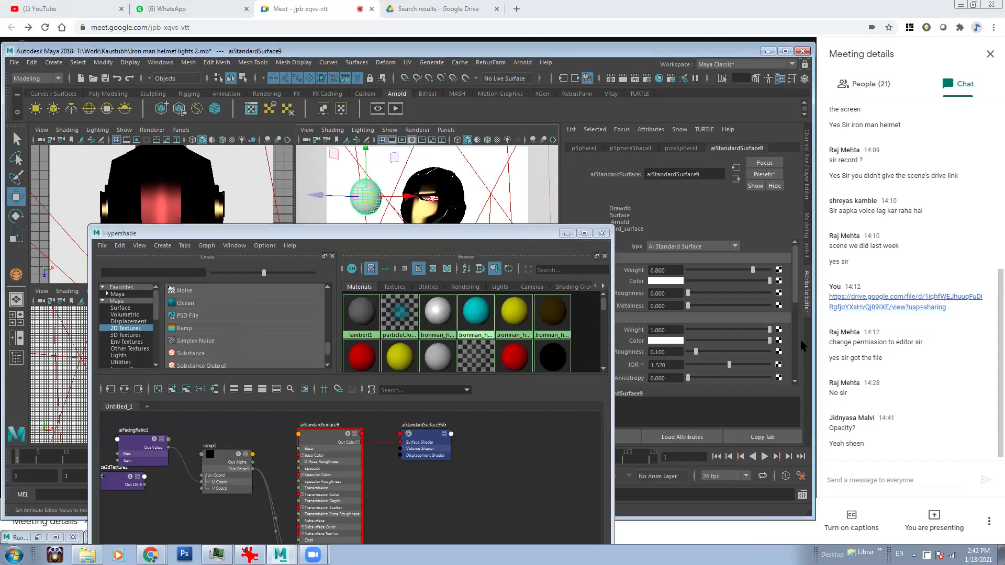
drag(553, 234, 494, 135)
drag(796, 286, 767, 308)
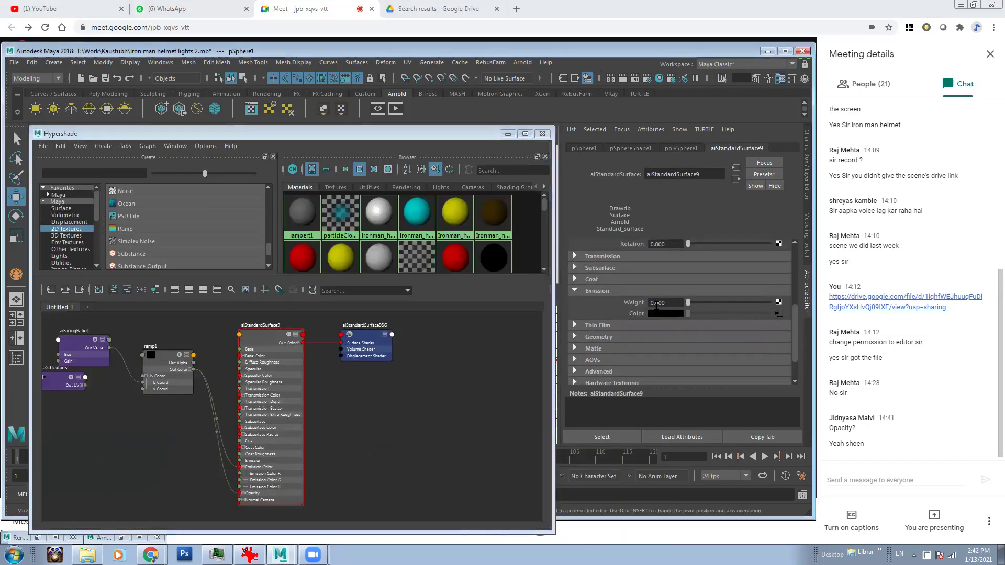
click(673, 302)
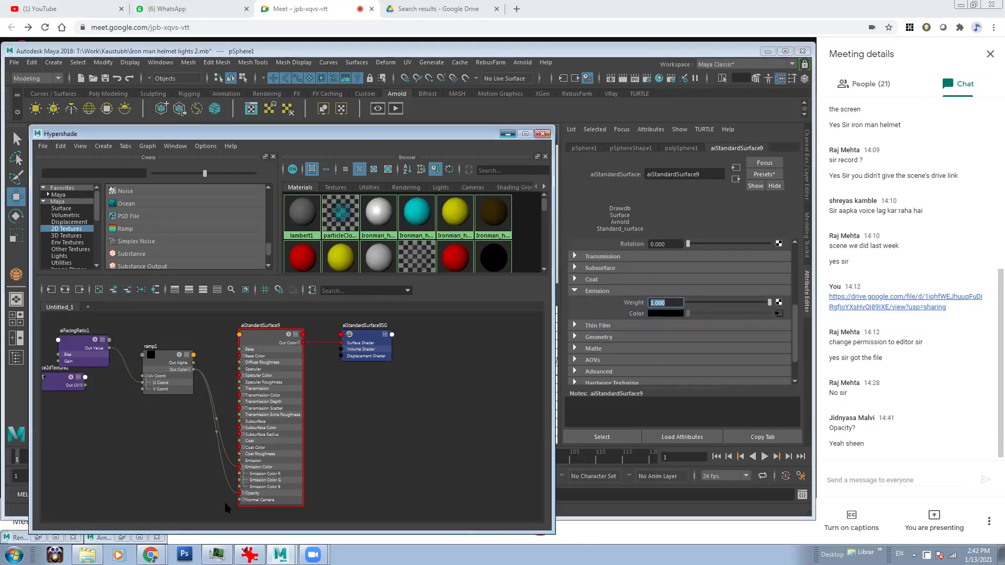
Bring up the Arnold RenderView and reverse the ramp feeding Emission Color so it runs from white to black.
click(507, 133)
click(120, 539)
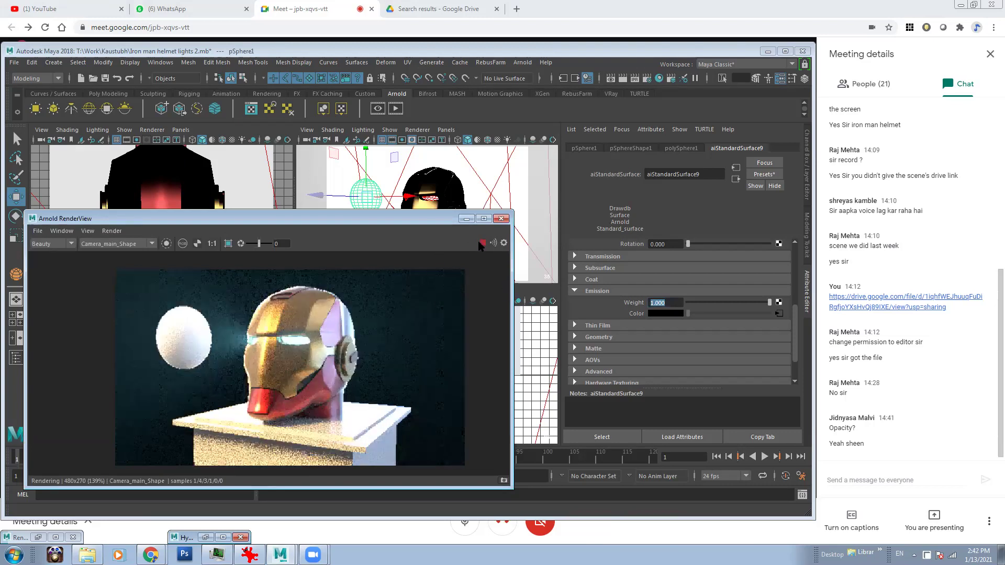
click(778, 313)
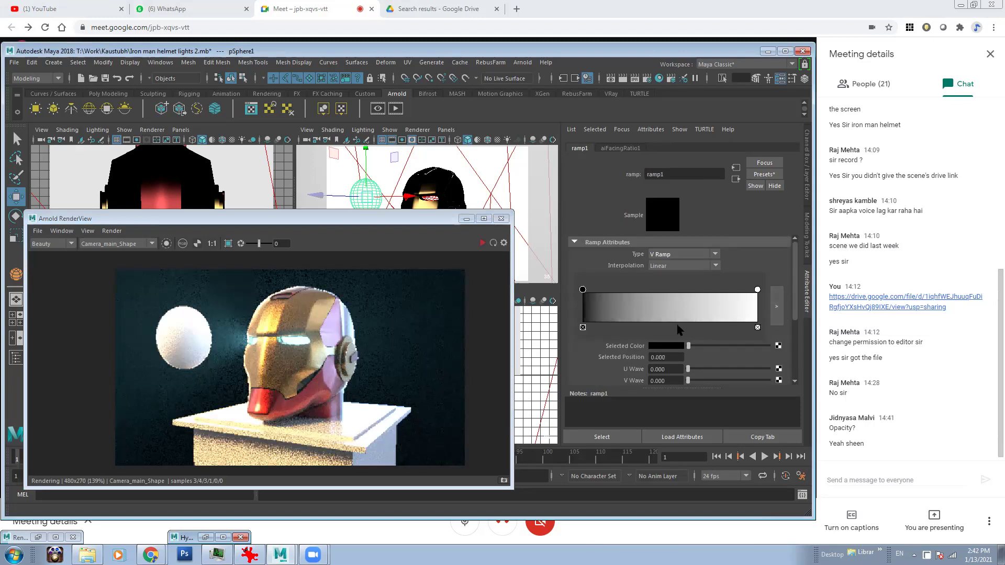
mouse_move(757, 290)
mouse_down()
mouse_move(626, 303)
mouse_move(757, 289)
mouse_up()
drag(630, 290, 590, 289)
Render the scene with the reversed ramp and check the sphere in the colour image and the alpha channel.
click(482, 243)
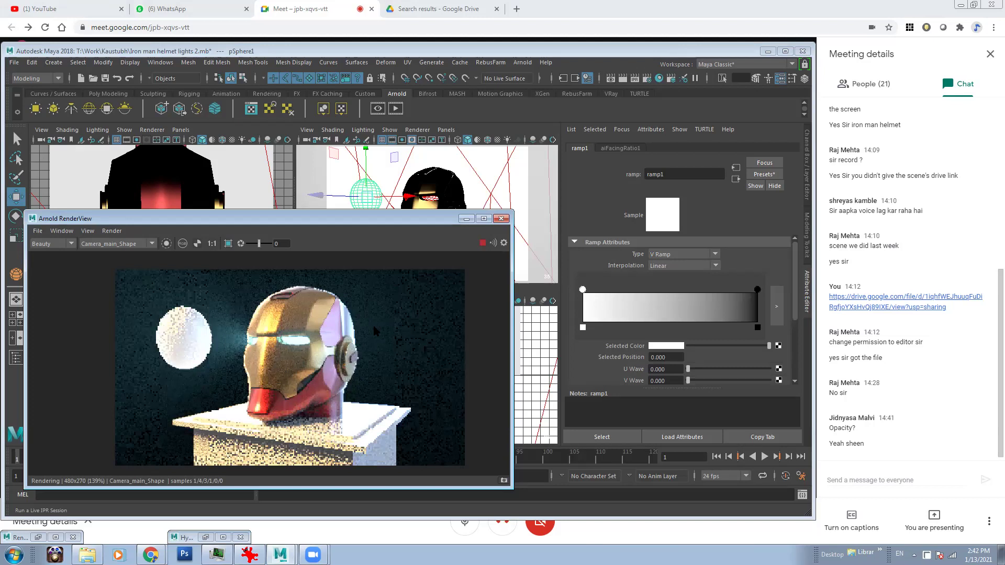
drag(334, 219, 399, 195)
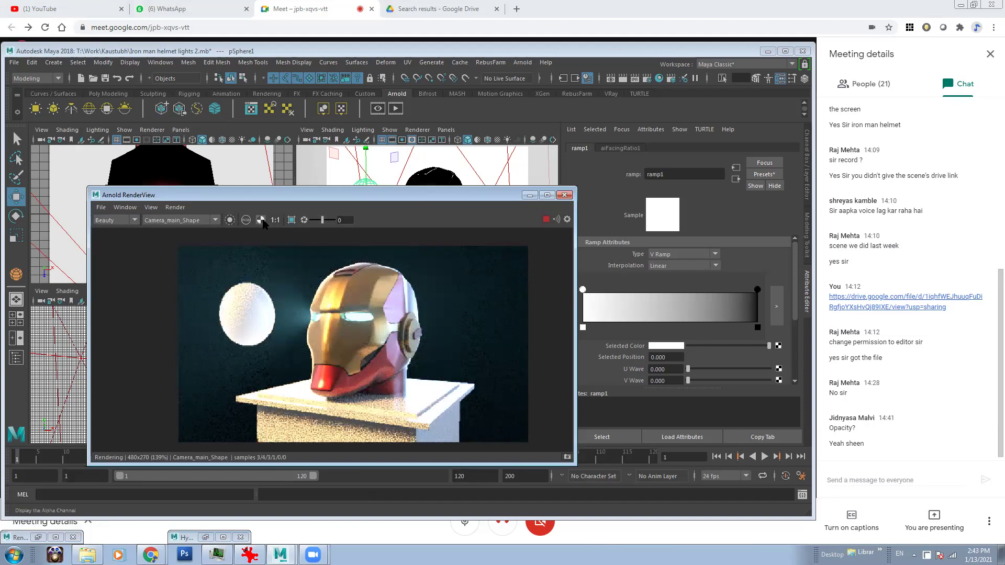
click(262, 221)
click(261, 221)
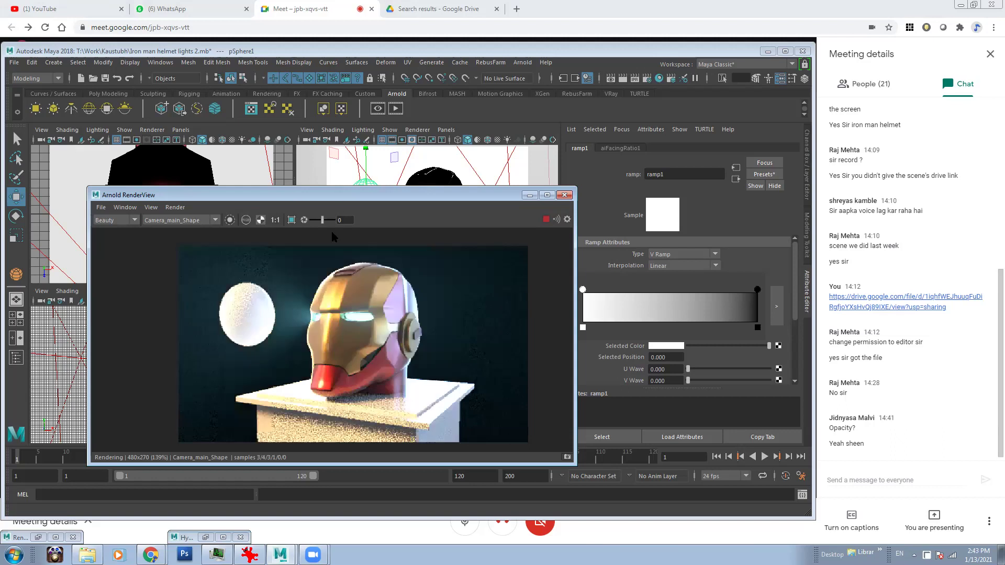
click(545, 219)
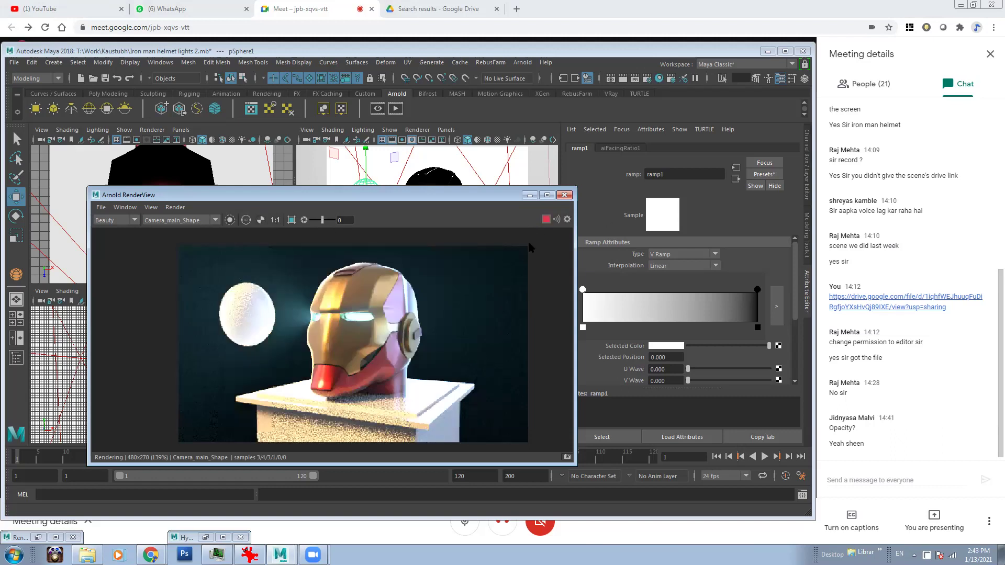
Return to the Hypershade graph and connect aiFacingRatio's Out Value to the ramp's V Coord.
click(529, 195)
click(206, 537)
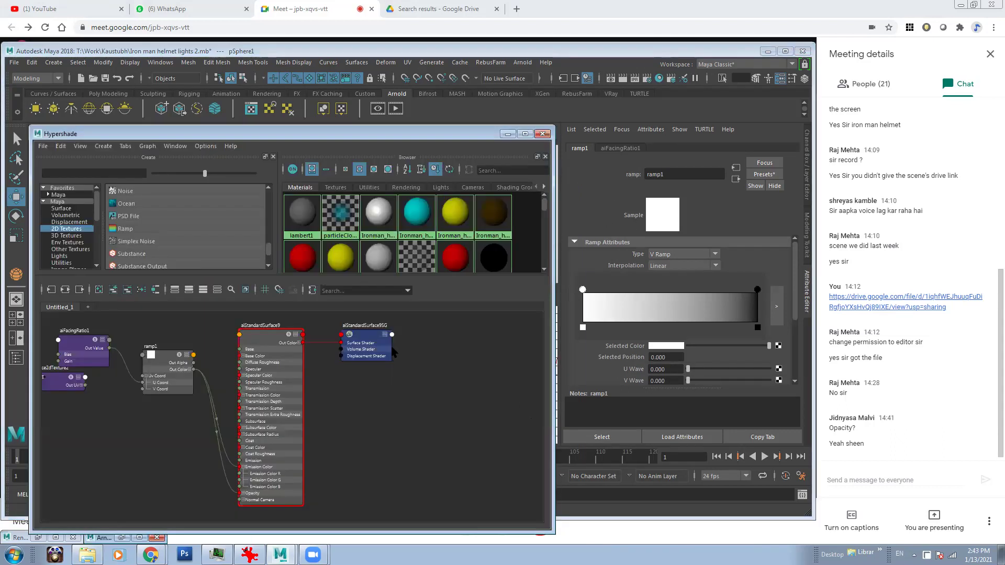
click(281, 352)
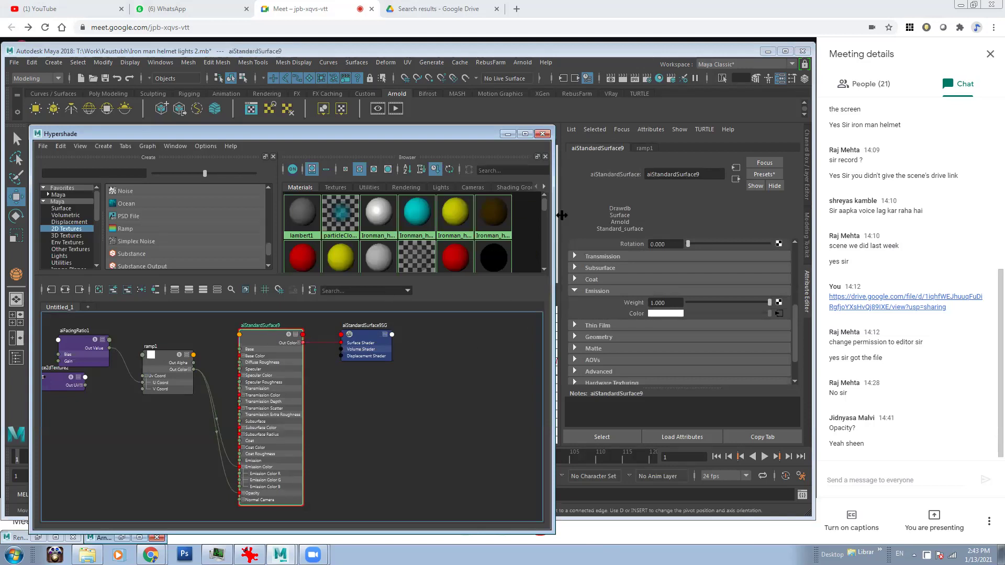
scroll(548, 218, down, 5)
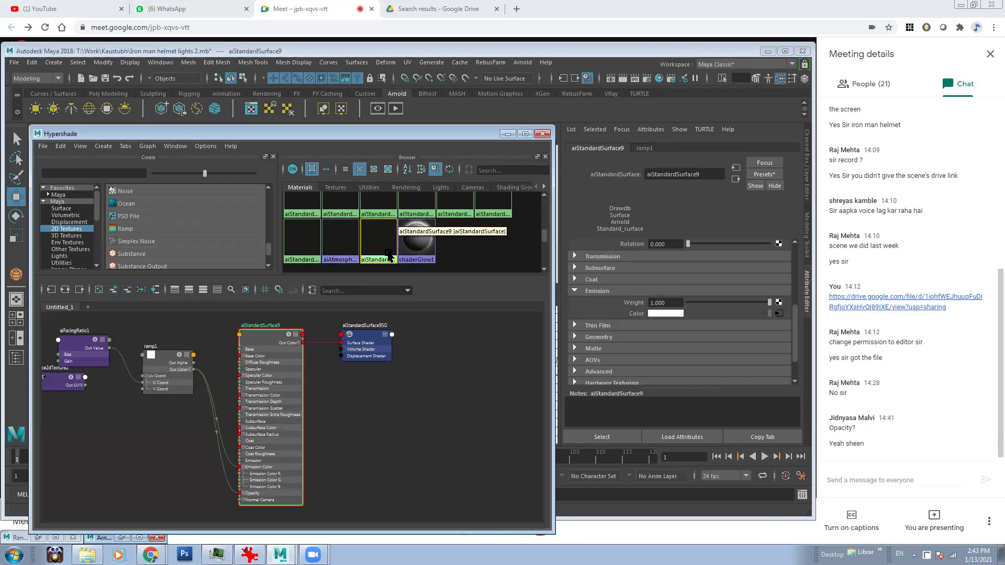
click(164, 366)
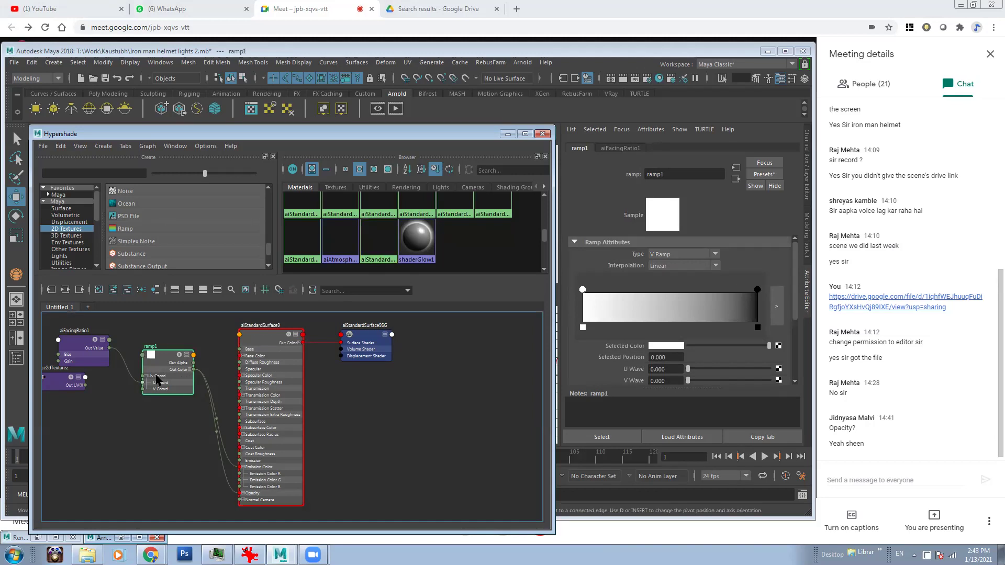
click(89, 355)
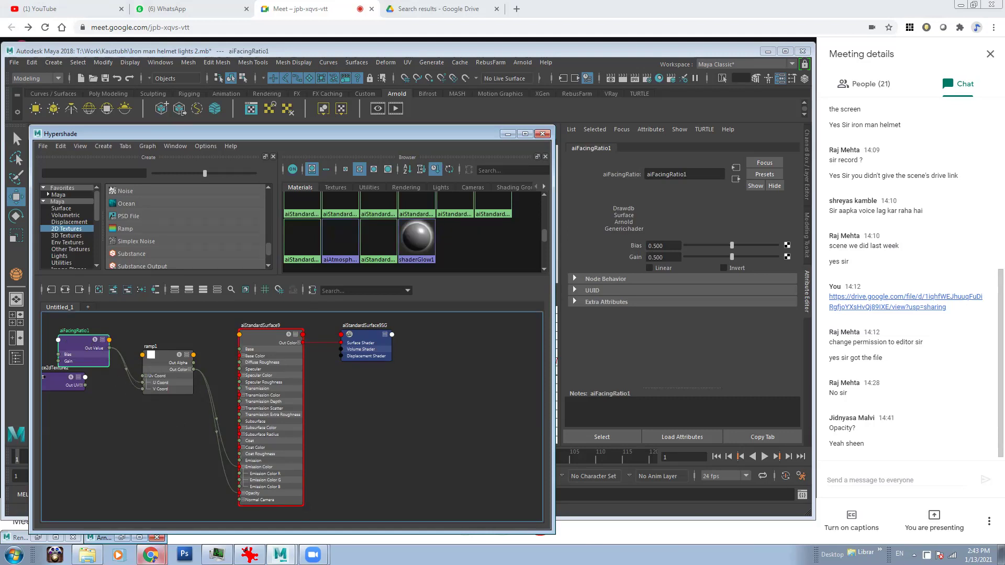
Render the sphere with the V Coord connection and inspect its alpha channel before returning to the node graph.
click(124, 538)
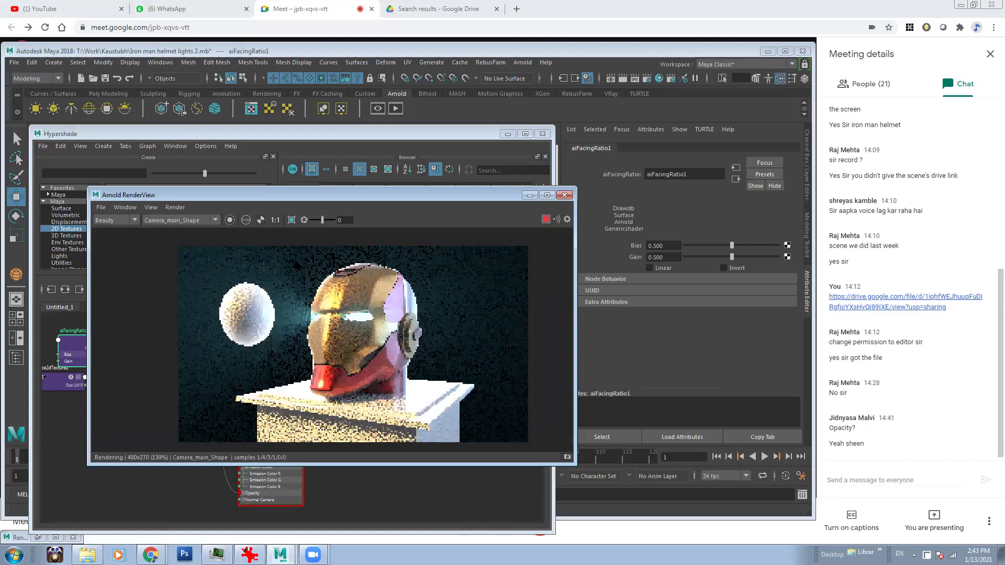
click(261, 220)
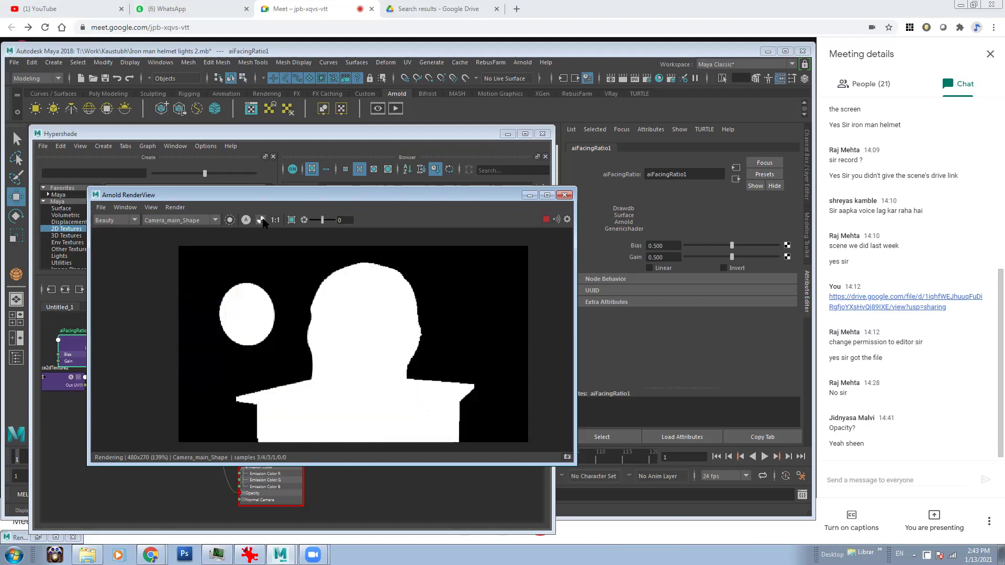
click(262, 220)
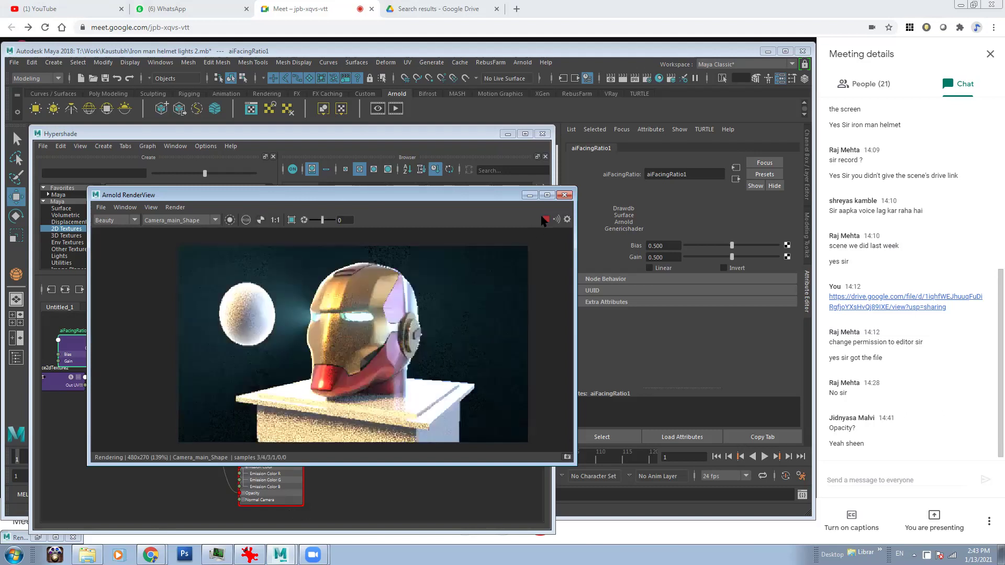
click(528, 196)
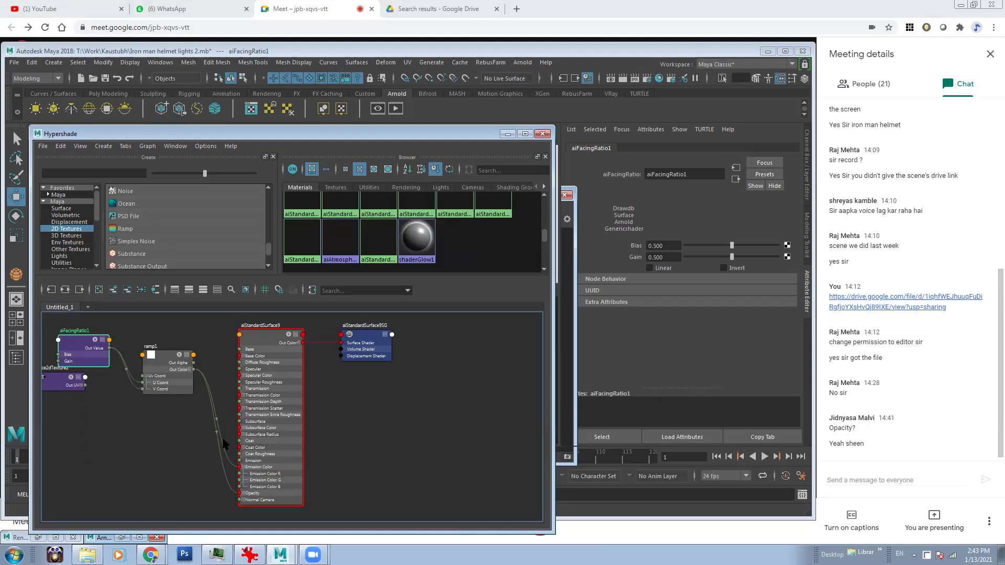
Place a dark grey ramp marker at position 0.413, move the black marker to 0.754, and check the render.
scroll(252, 480, up, 2)
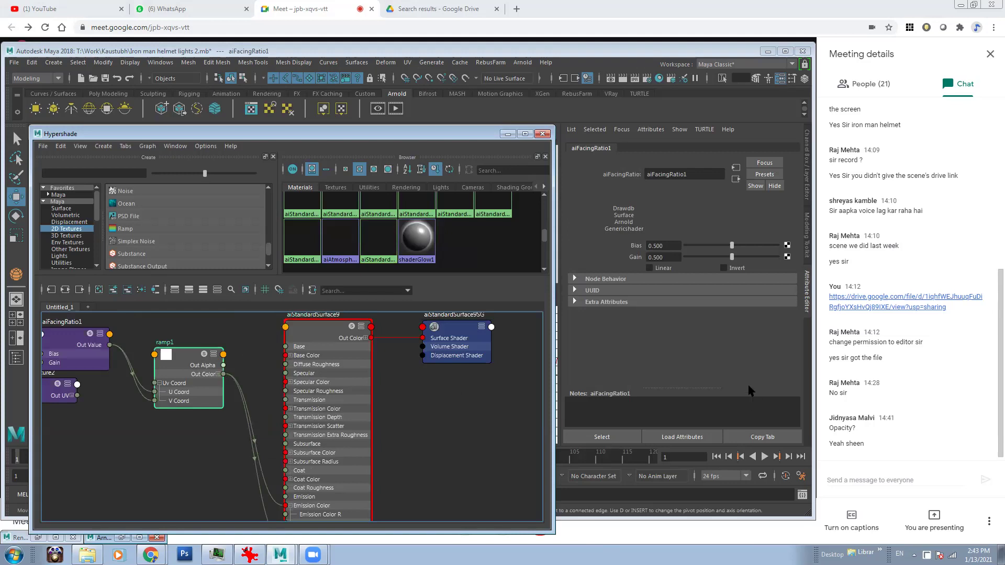
click(175, 354)
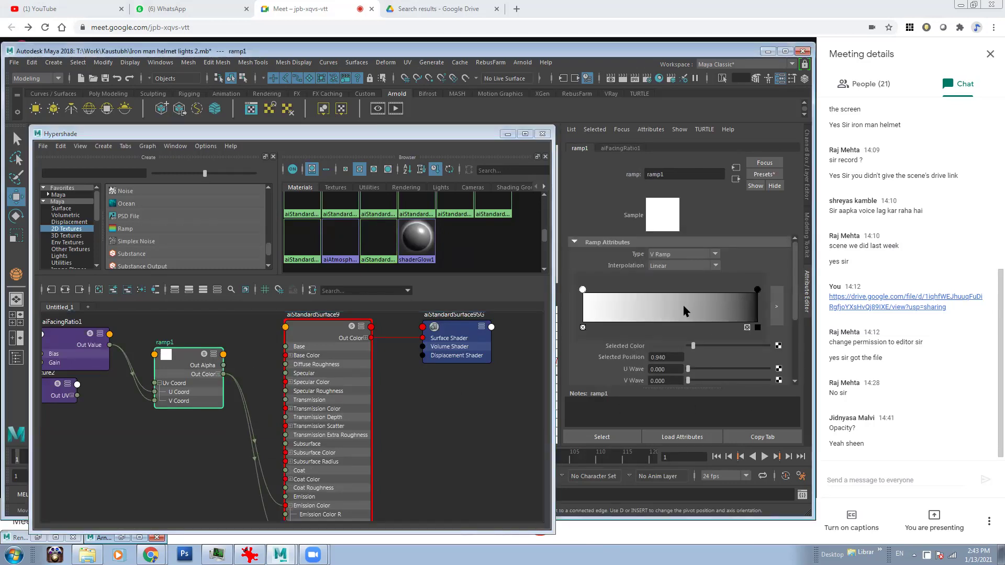
click(654, 310)
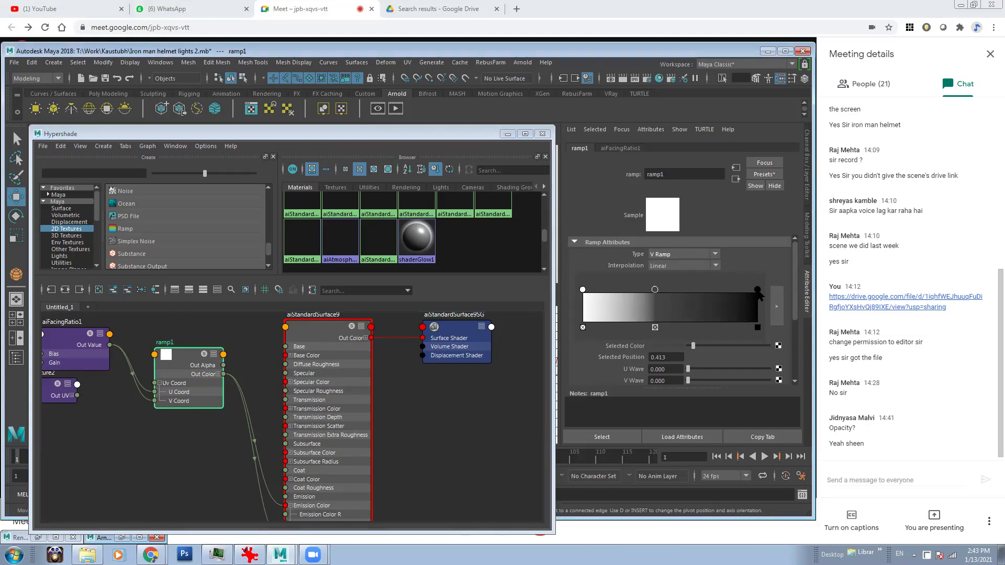
click(715, 297)
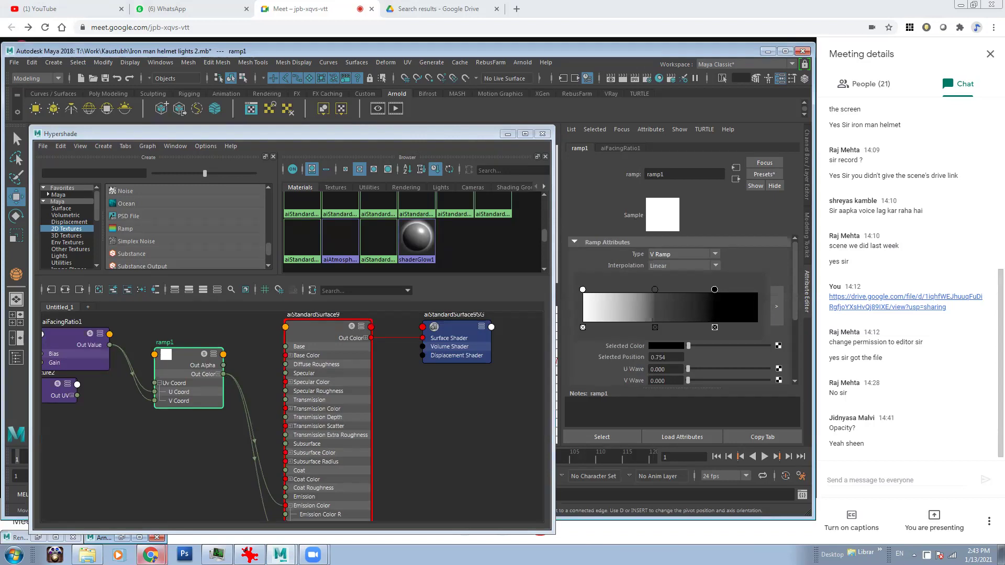
click(135, 534)
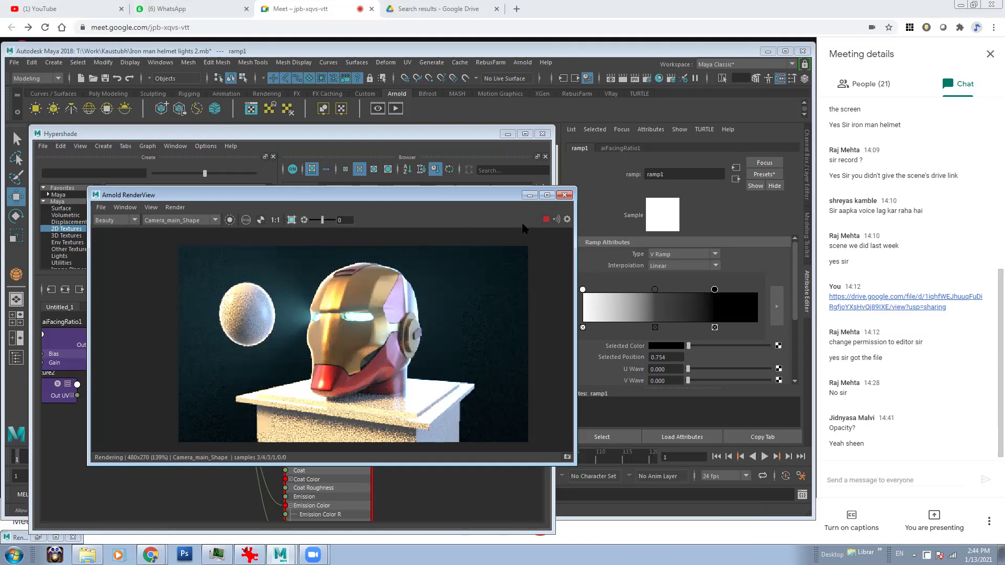
click(528, 195)
Connect the ramp's Out Color to the Transmission Color of the sphere's aiStandardSurface.
scroll(348, 441, up, 1)
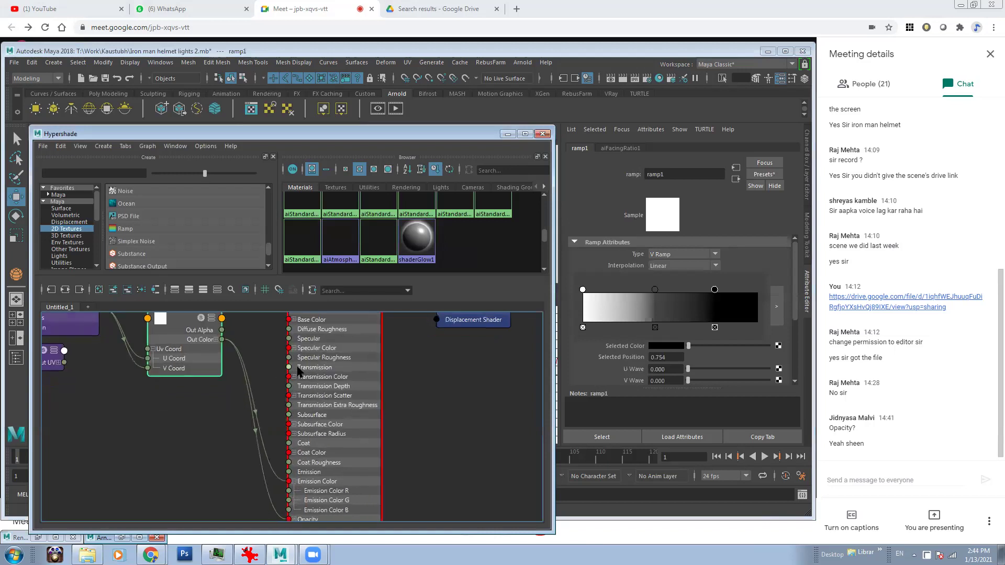
scroll(268, 389, down, 2)
drag(224, 361, 288, 401)
Render the scene with the Transmission Color connection and inspect the sphere's alpha channel.
click(121, 538)
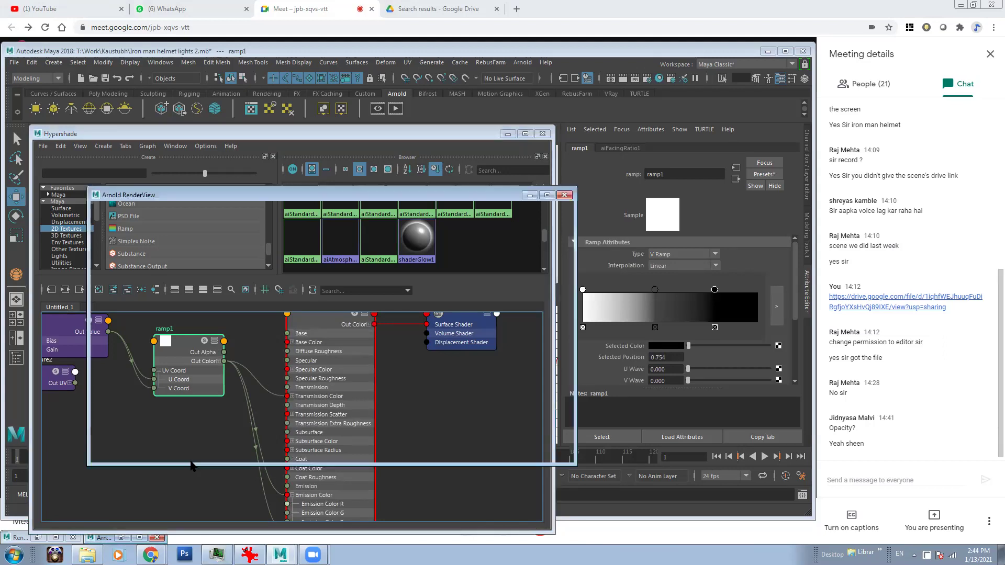
click(545, 219)
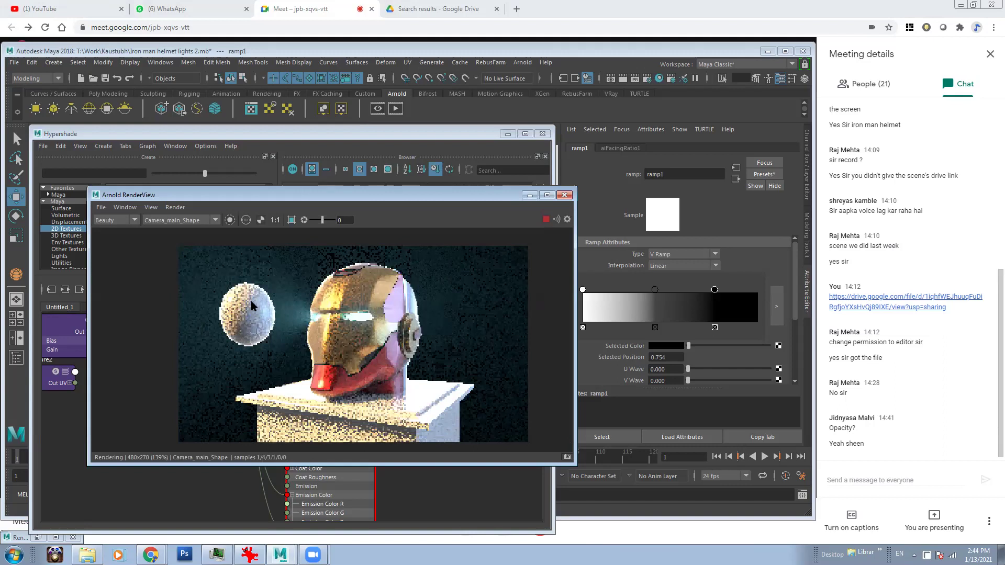
click(261, 221)
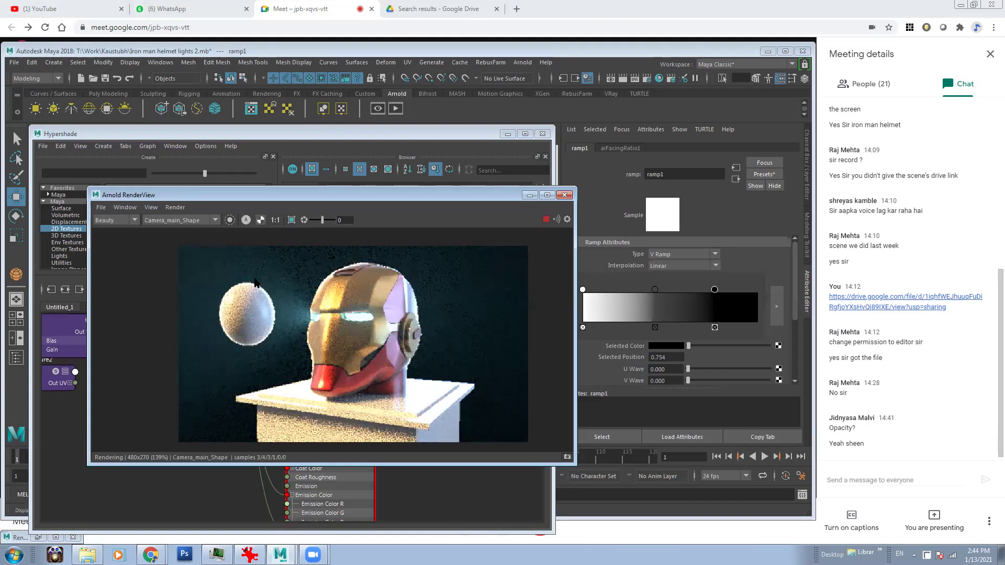
click(246, 220)
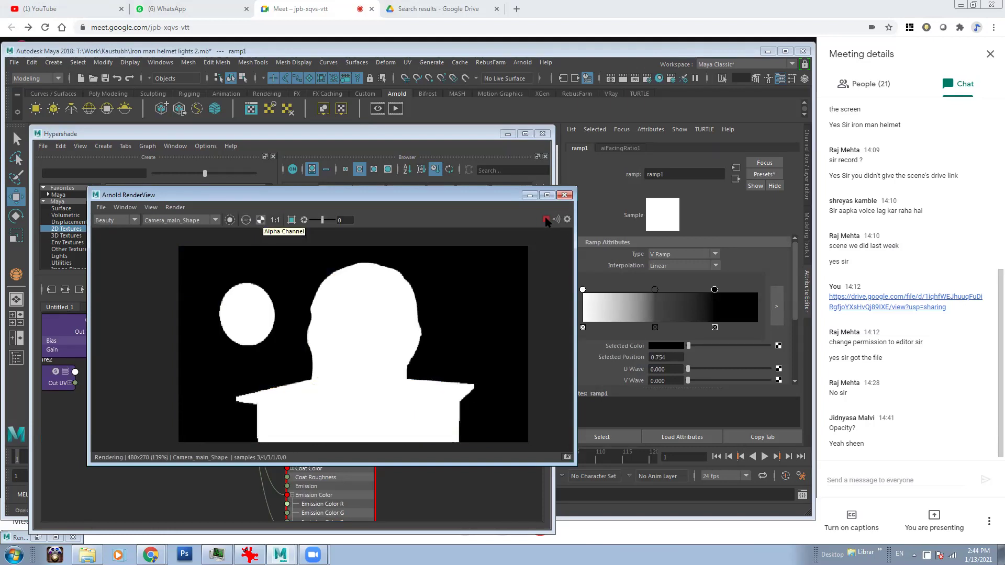
Close and reopen the Arnold RenderView, then run a fresh render of the helmet and sphere and stop it.
click(564, 195)
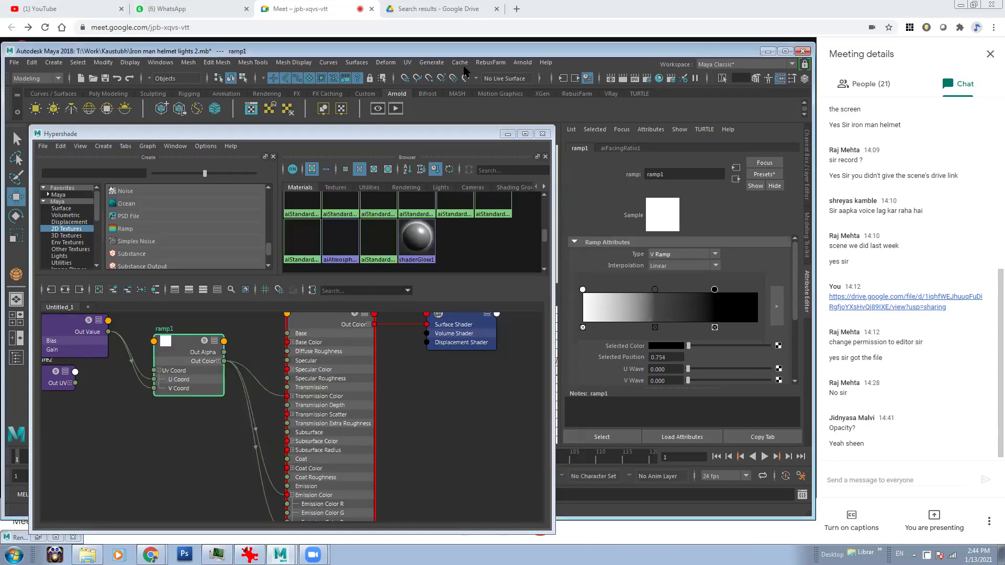
click(521, 63)
click(547, 91)
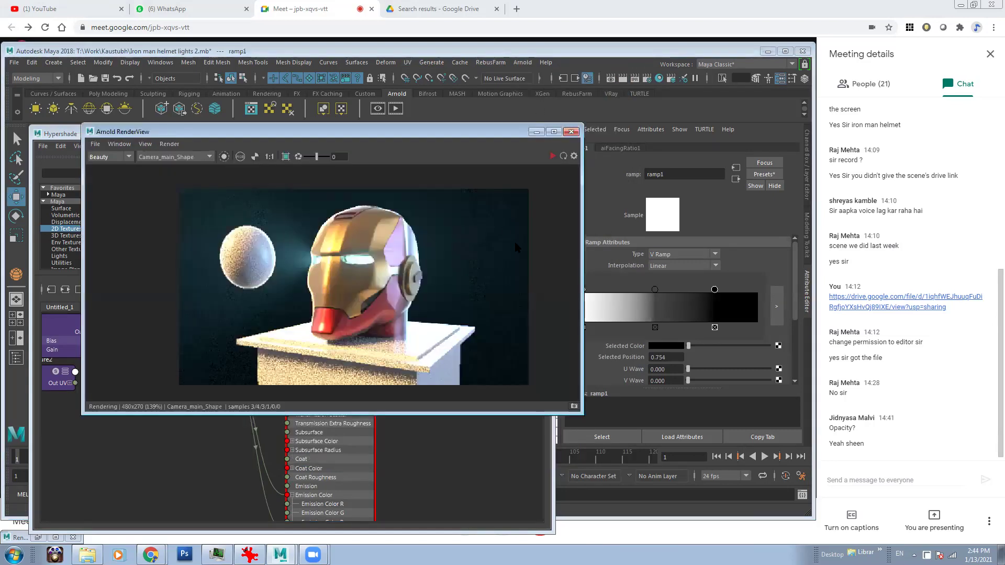
click(552, 157)
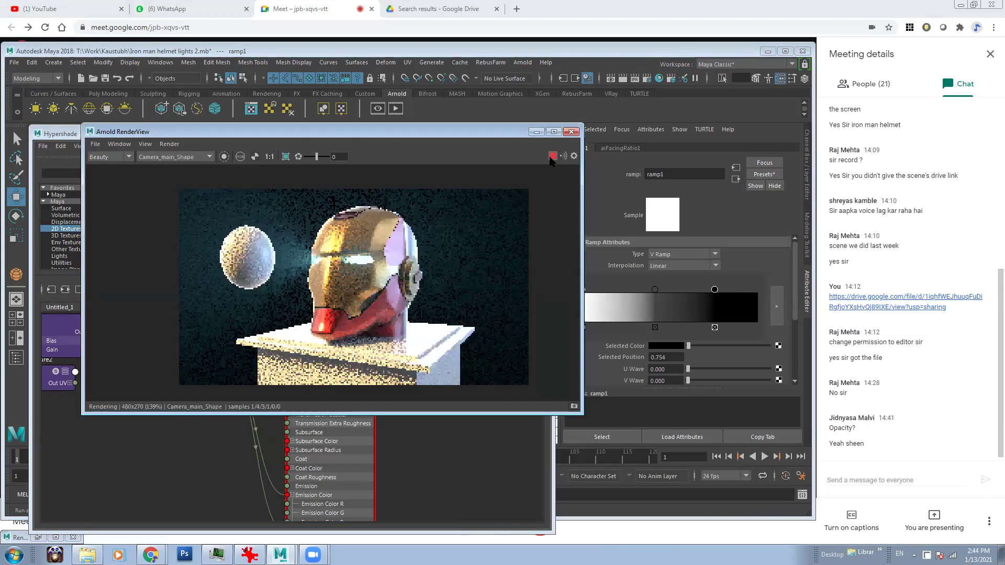
click(554, 156)
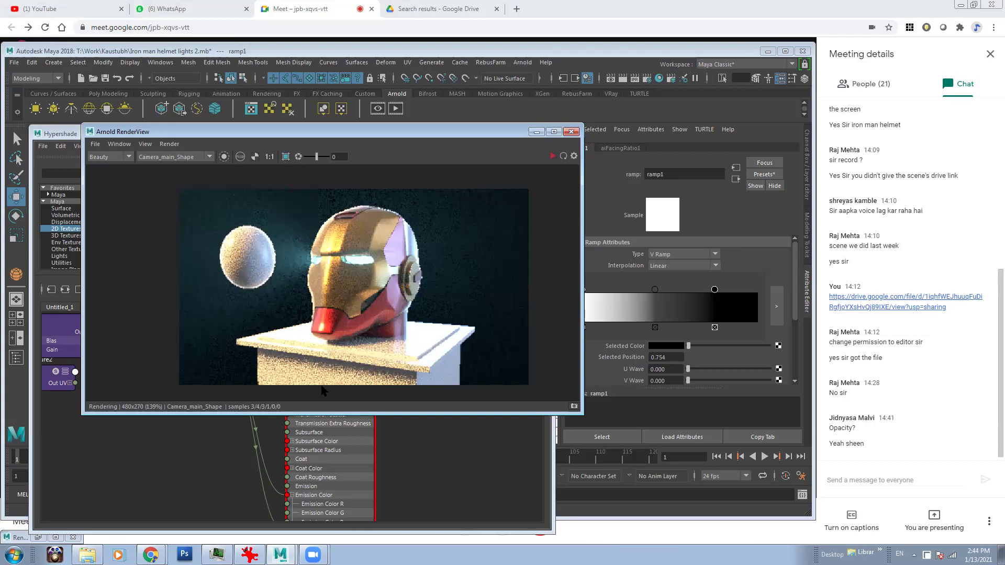
Set the RenderView aside and delete the ramp's dark grey middle marker.
click(536, 131)
click(654, 328)
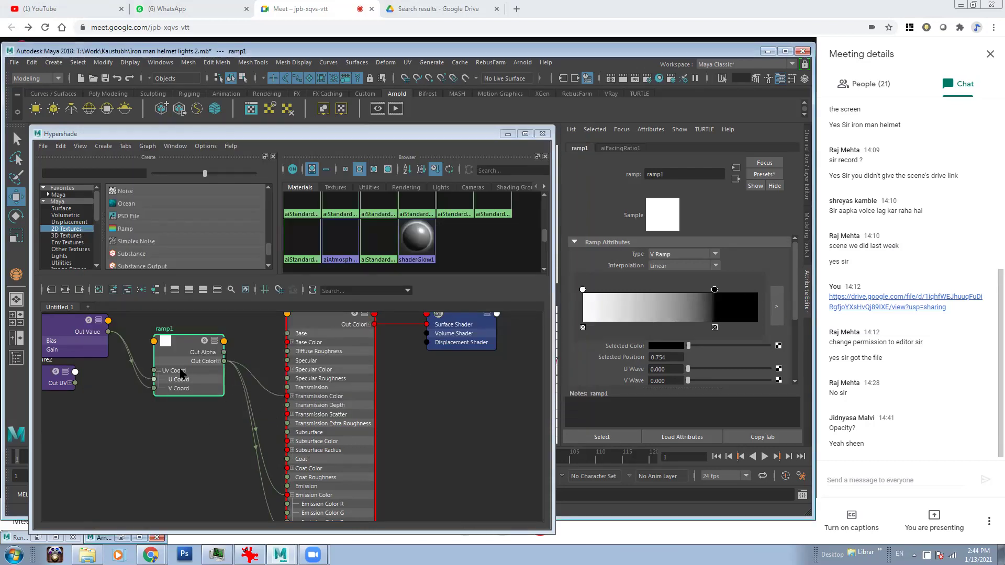
Disconnect the ramp's Out Color from the sphere material's Transmission Color and Opacity, keeping the Emission Color connection.
alt+middle_drag(277, 471, 279, 424)
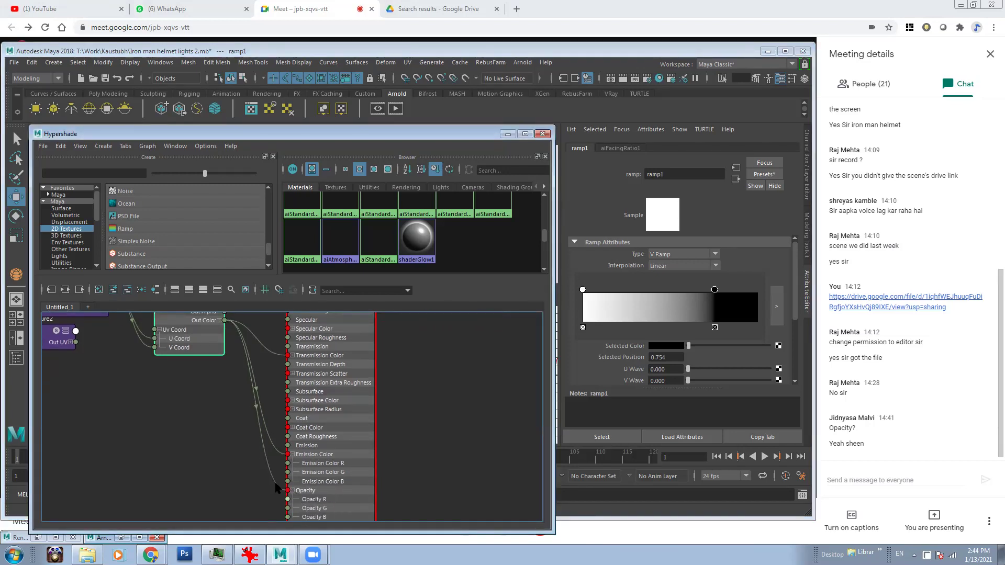
alt+middle_drag(215, 318, 212, 375)
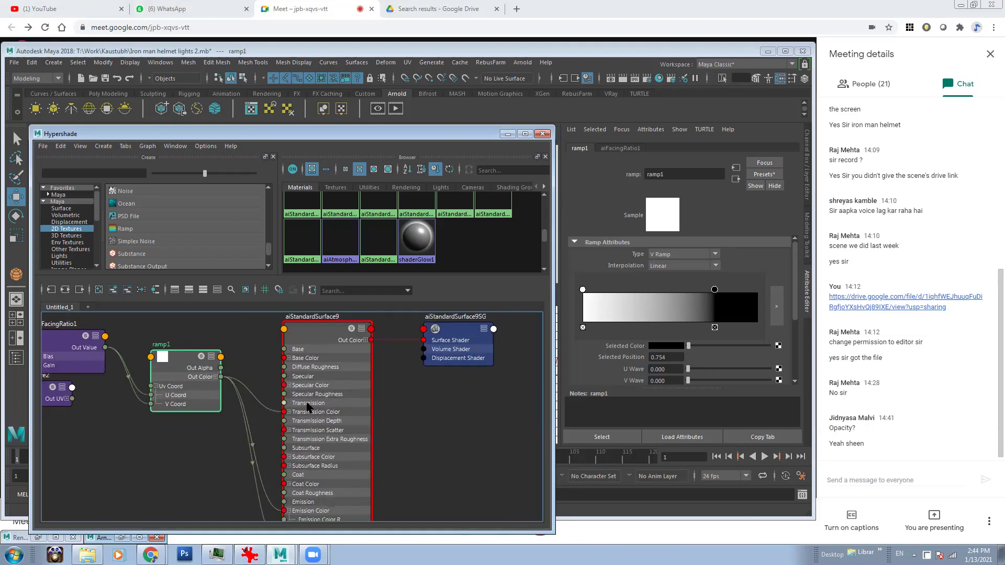
alt+middle_drag(338, 460, 338, 430)
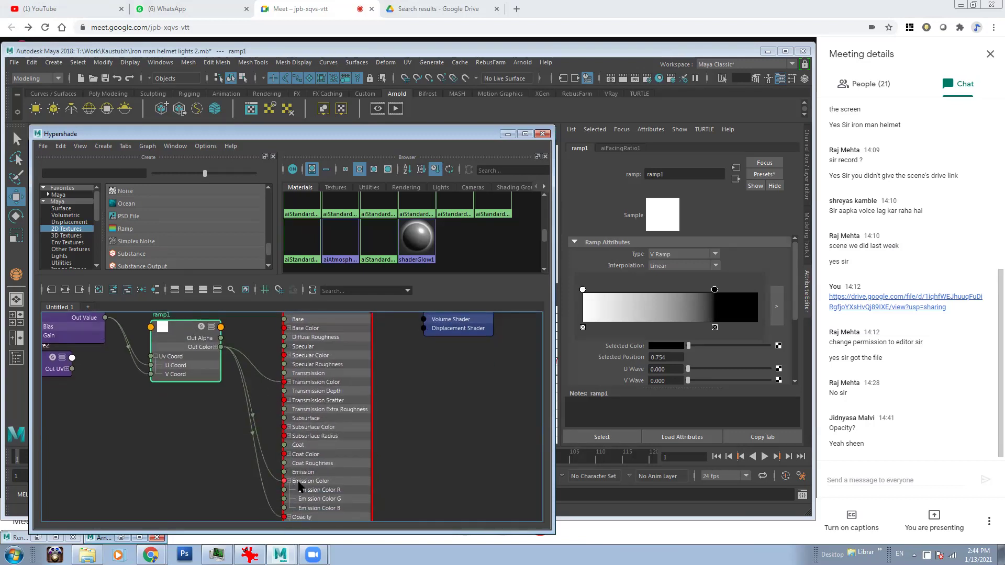
drag(221, 346, 283, 481)
click(275, 517)
drag(275, 517, 352, 388)
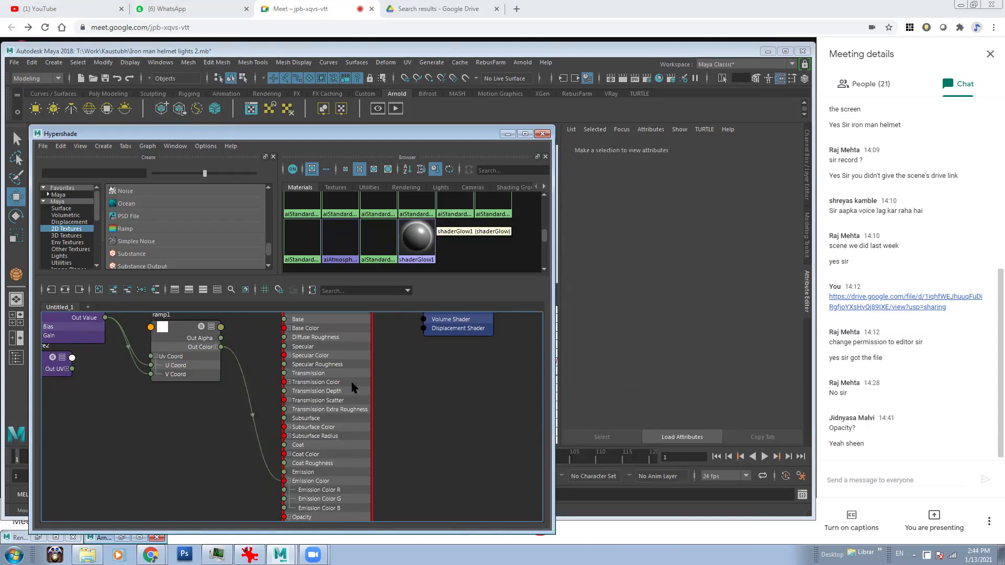
Move the ramp's black marker to position 1.000 and recolour it sky blue.
click(199, 333)
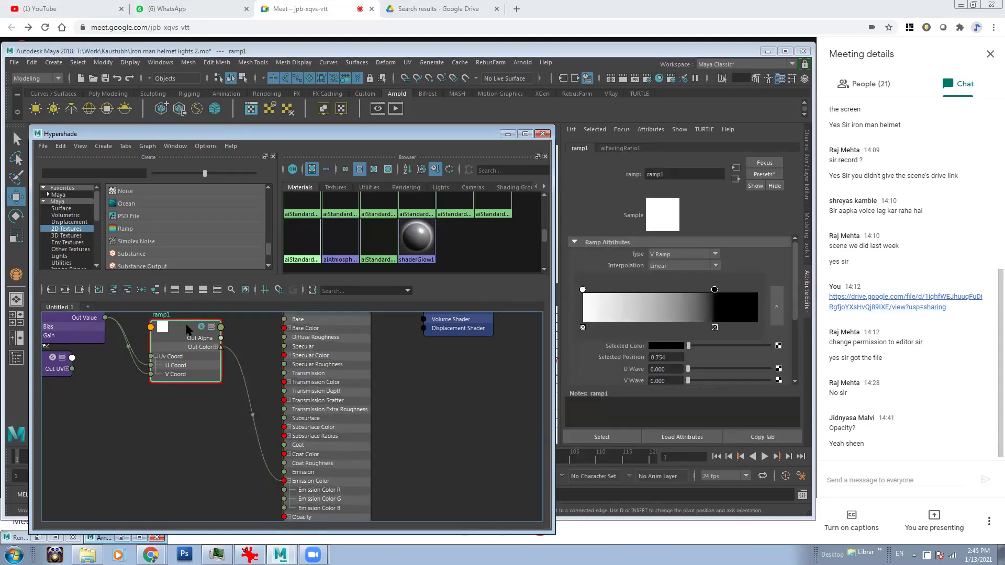
drag(714, 289, 804, 305)
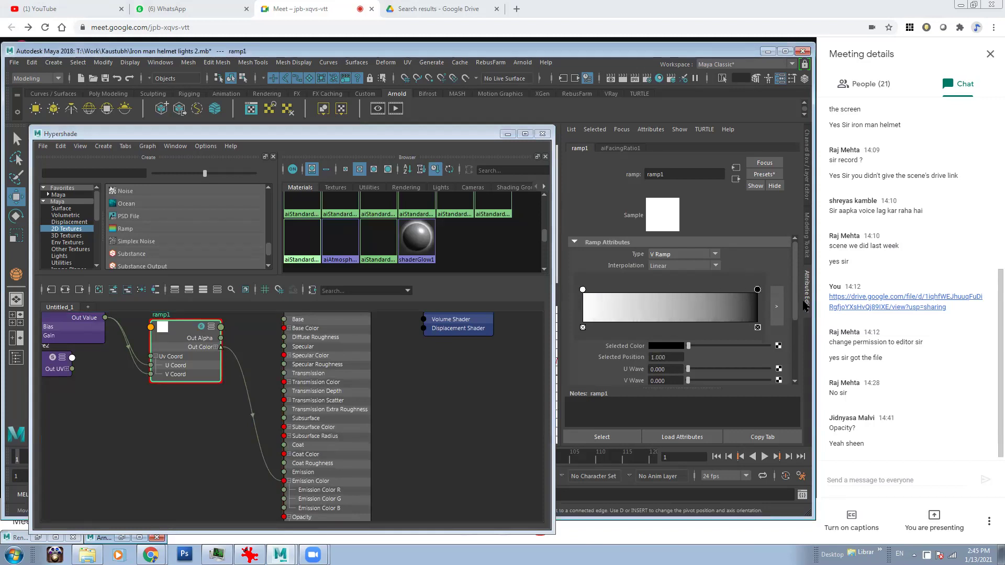
click(655, 347)
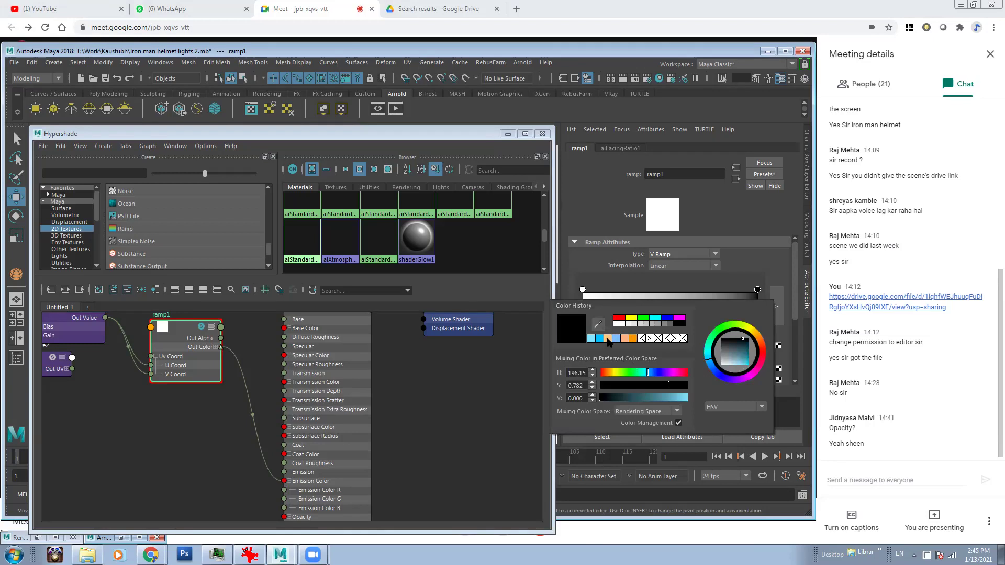
click(602, 339)
Recolour the ramp's start marker red and render the scene in the Arnold RenderView.
click(582, 290)
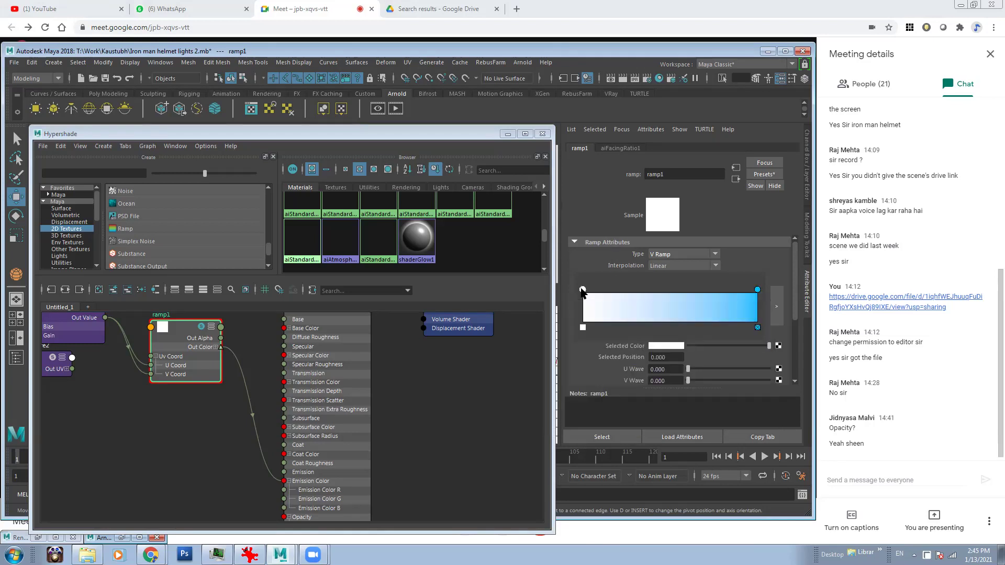
click(654, 346)
click(613, 323)
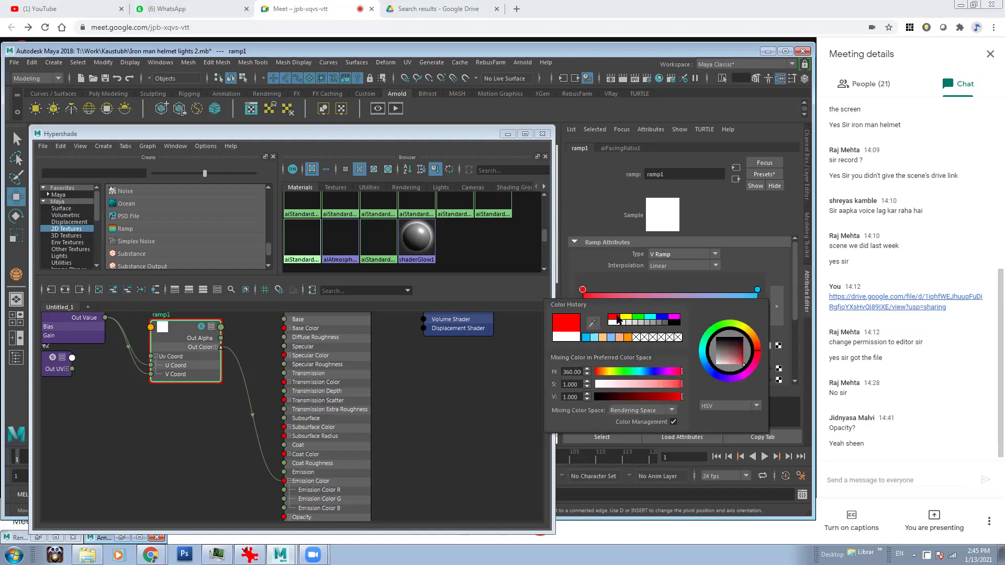
click(123, 538)
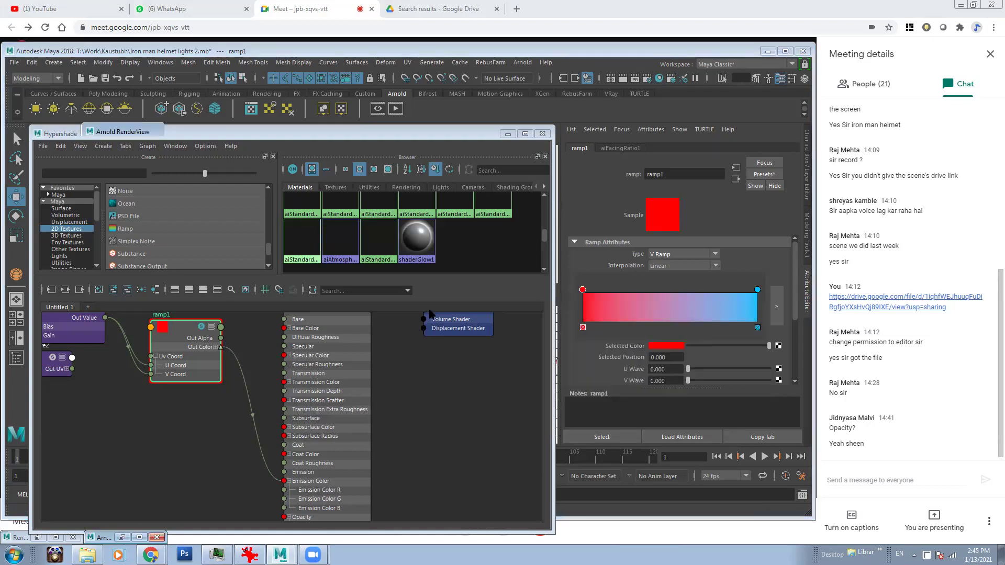
click(544, 154)
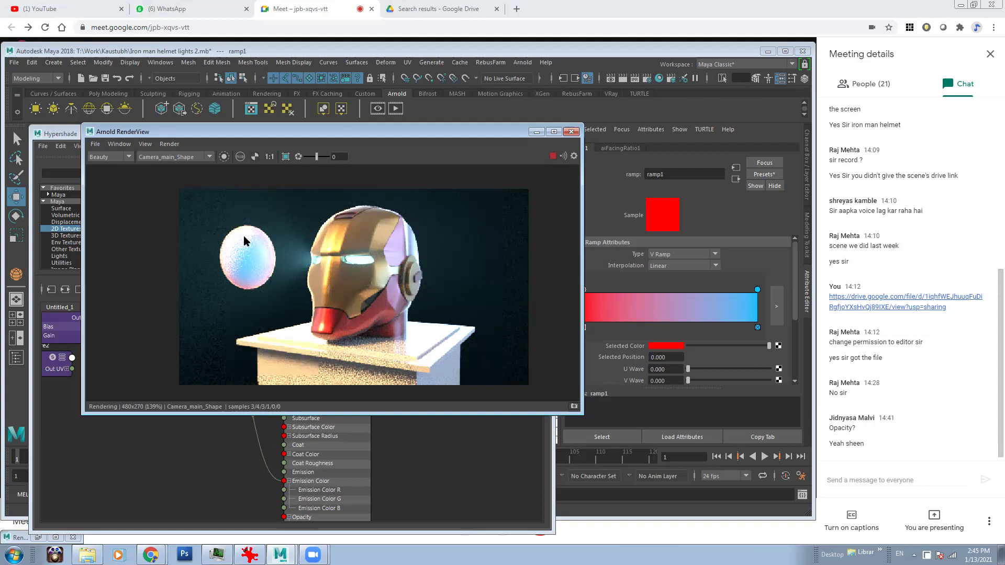
Set the ramp's end marker to black and its start marker to white.
click(758, 290)
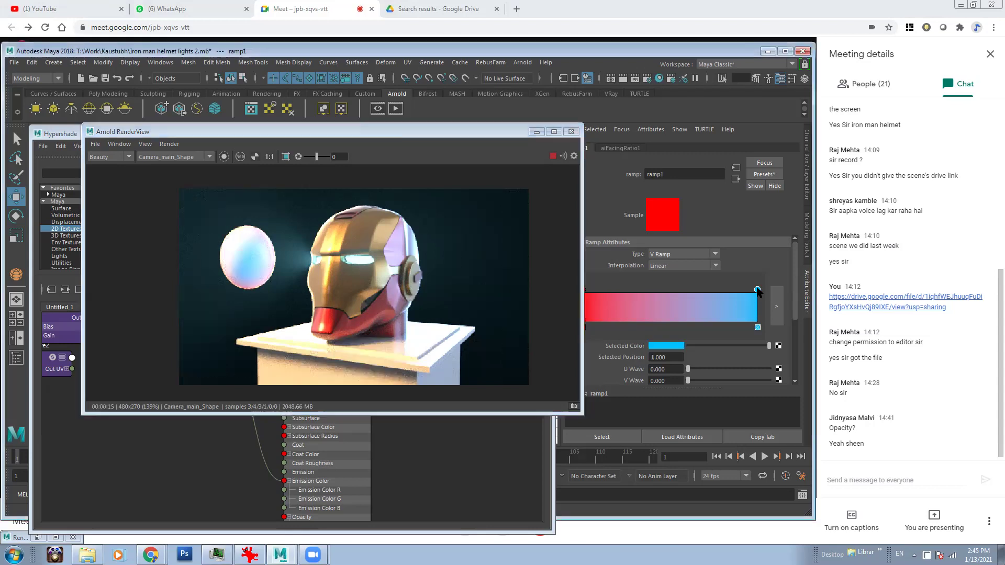
click(667, 347)
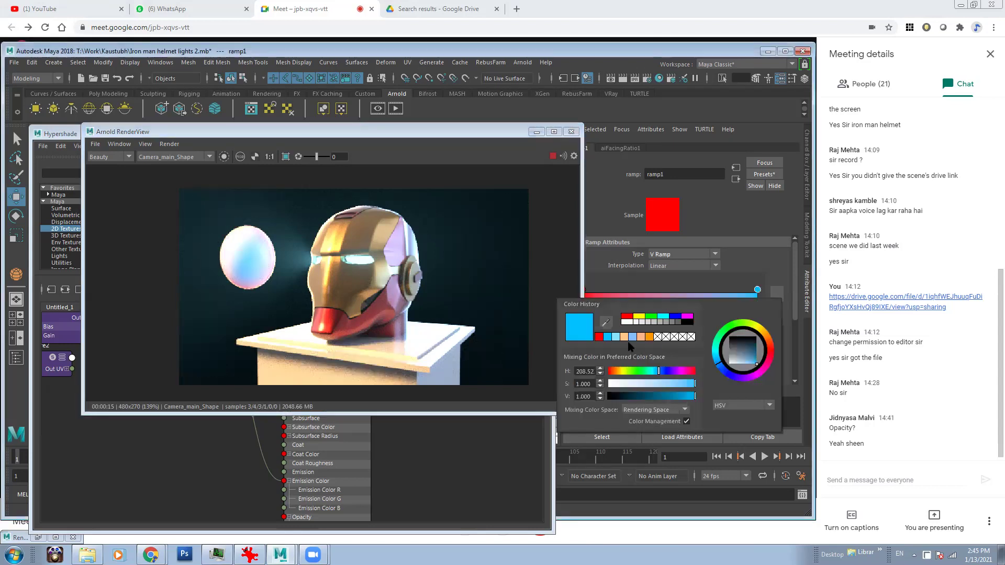
click(689, 324)
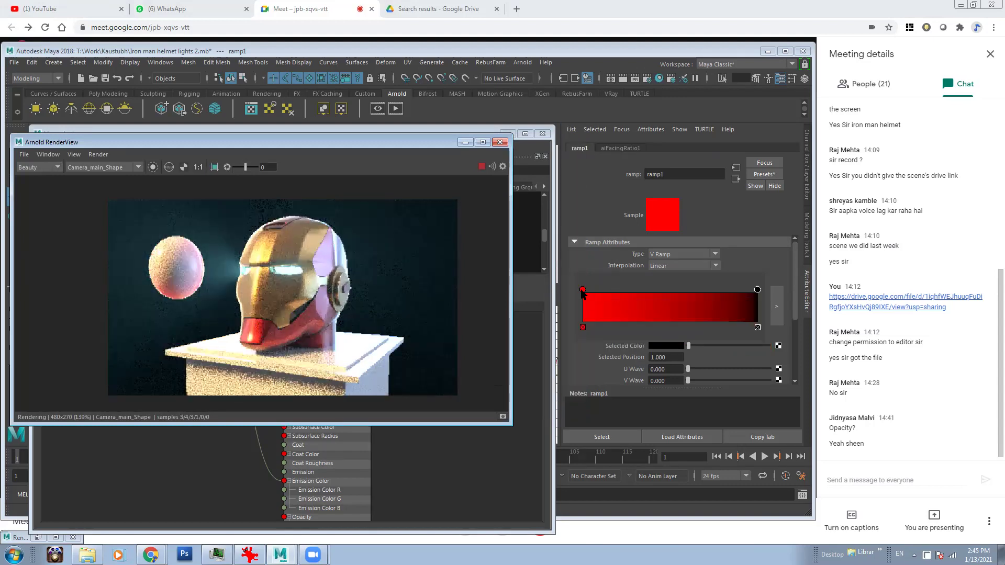
click(583, 289)
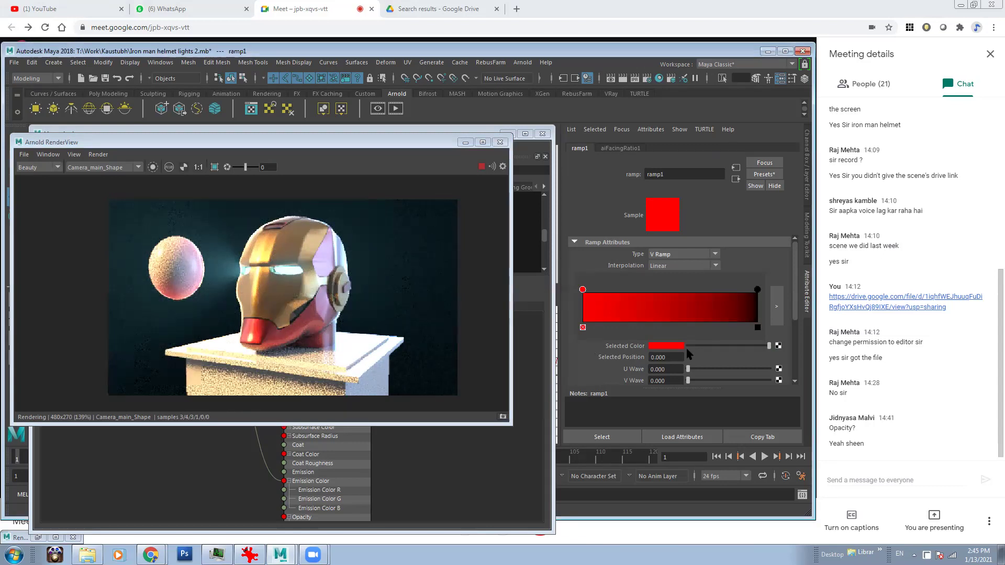
click(650, 344)
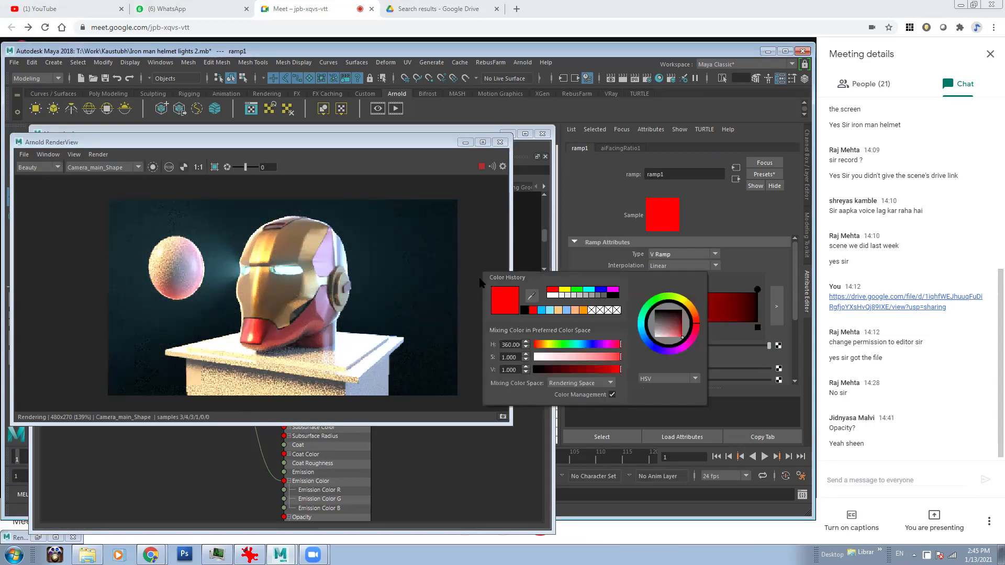
click(555, 296)
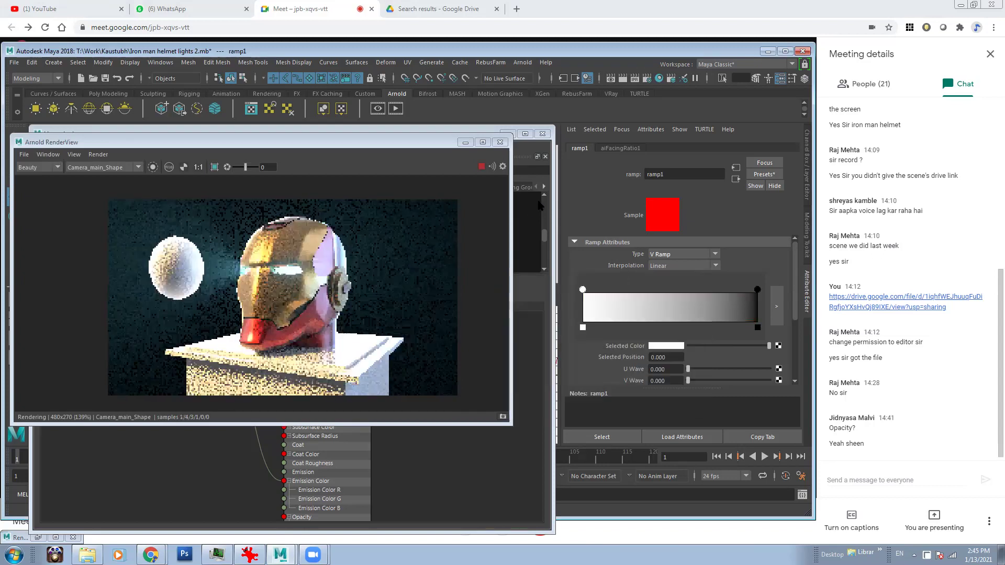
Set the RenderView aside and turn off Opaque in the Arnold attributes of the sphere's shape node.
click(465, 142)
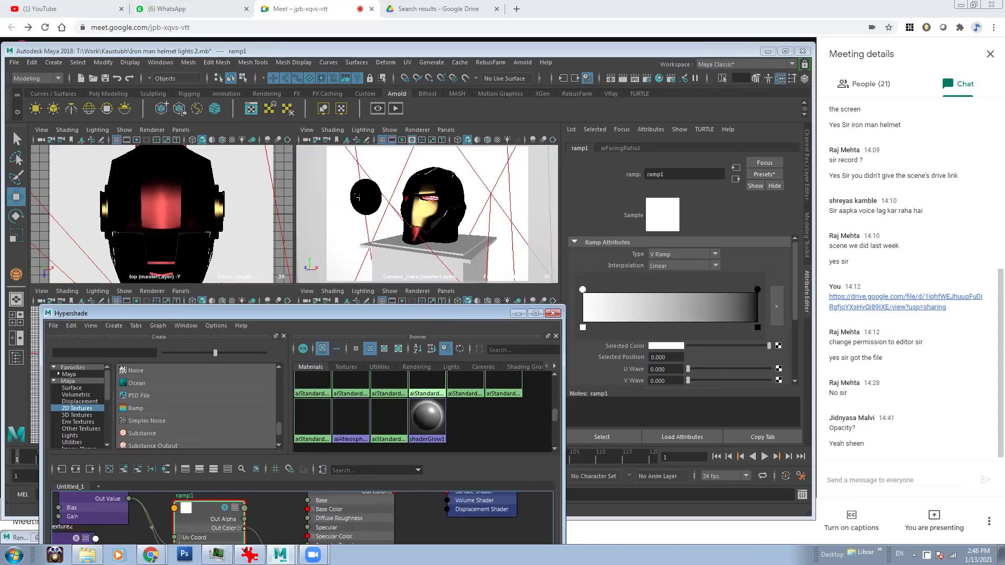
click(365, 197)
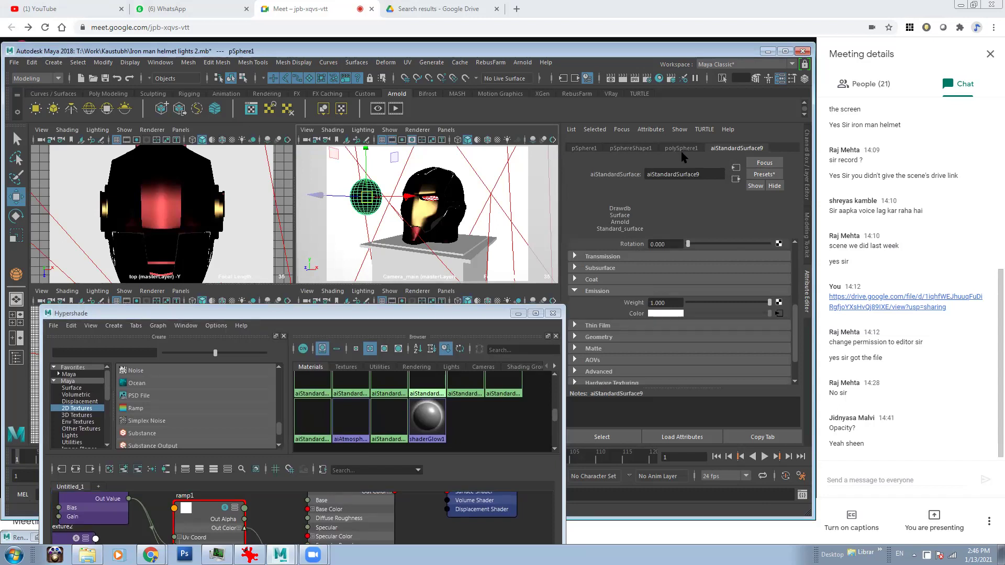
click(639, 149)
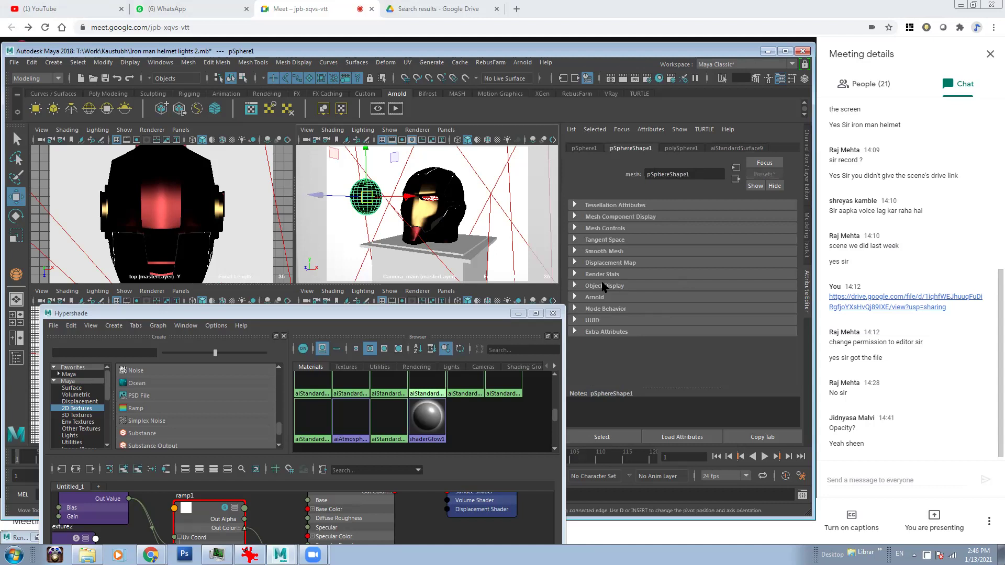
click(596, 298)
click(656, 324)
Connect the ramp's Out Color to the Opacity of the sphere's aiStandardSurface in the Hypershade.
drag(436, 313, 452, 183)
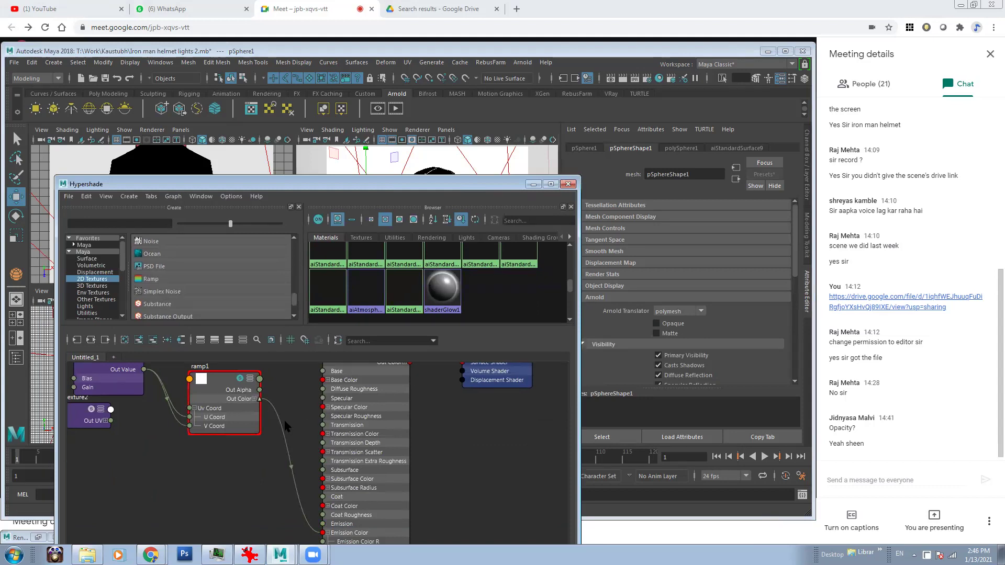
middle_drag(304, 471, 277, 442)
scroll(267, 440, down, 1)
scroll(230, 408, up, 2)
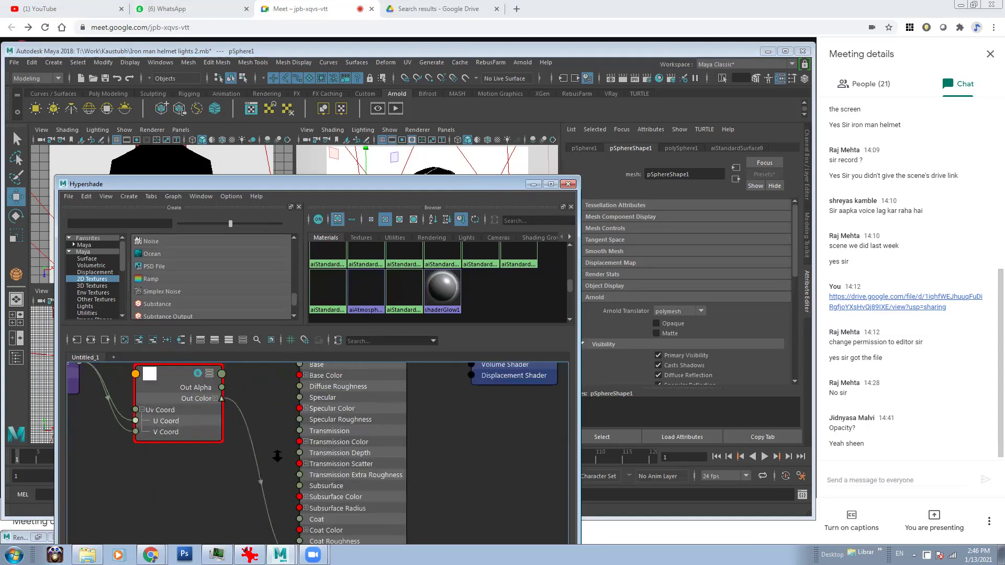
scroll(224, 434, down, 3)
middle_drag(224, 433, 246, 371)
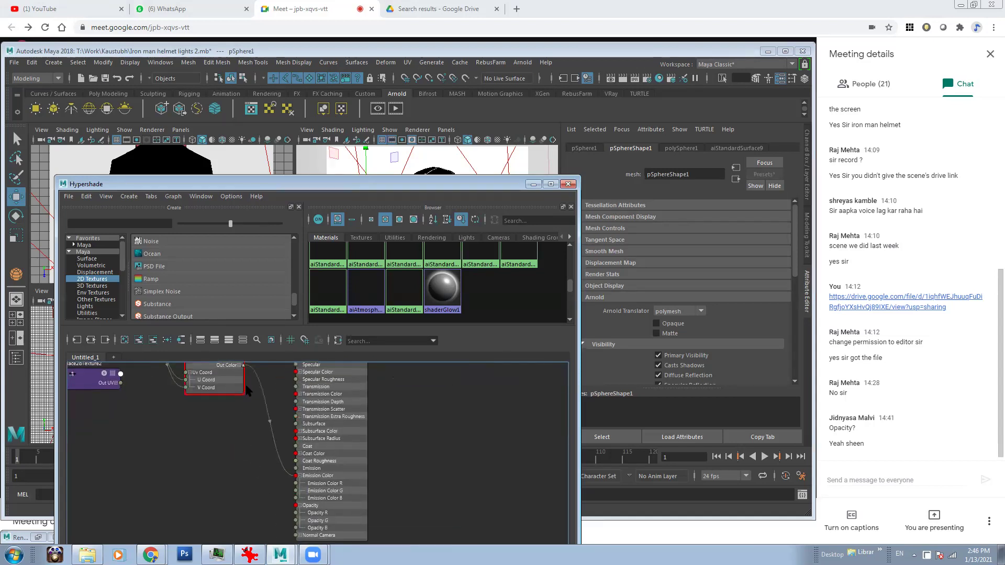
drag(244, 366, 298, 505)
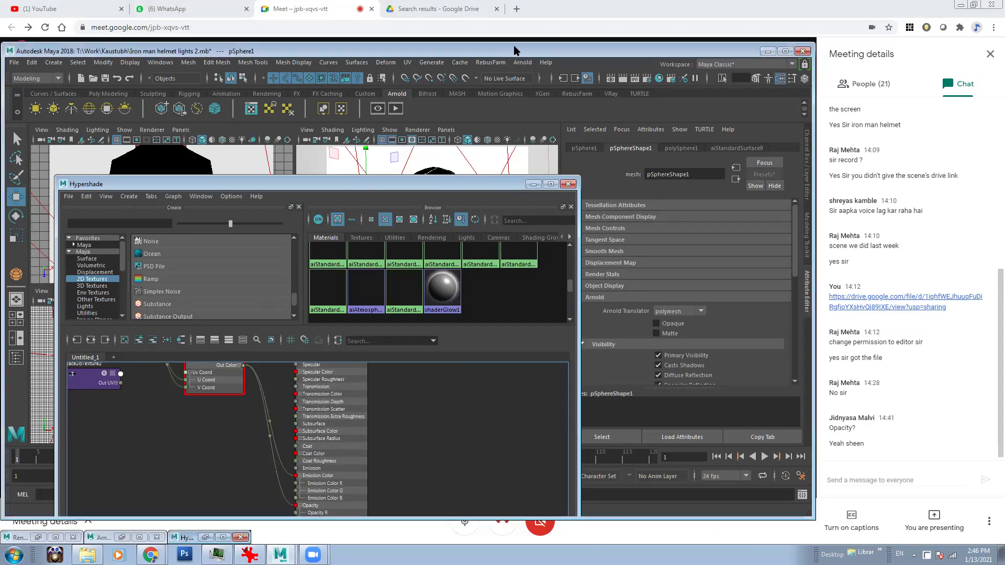
Set the Hypershade aside and render the scene with the Opacity connection in the Arnold RenderView.
click(533, 184)
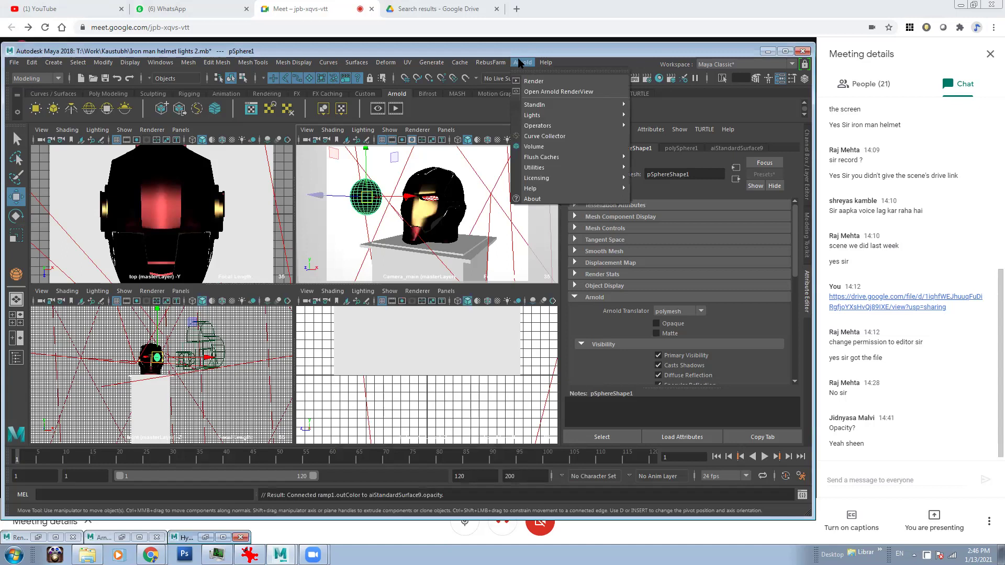
click(122, 537)
click(481, 166)
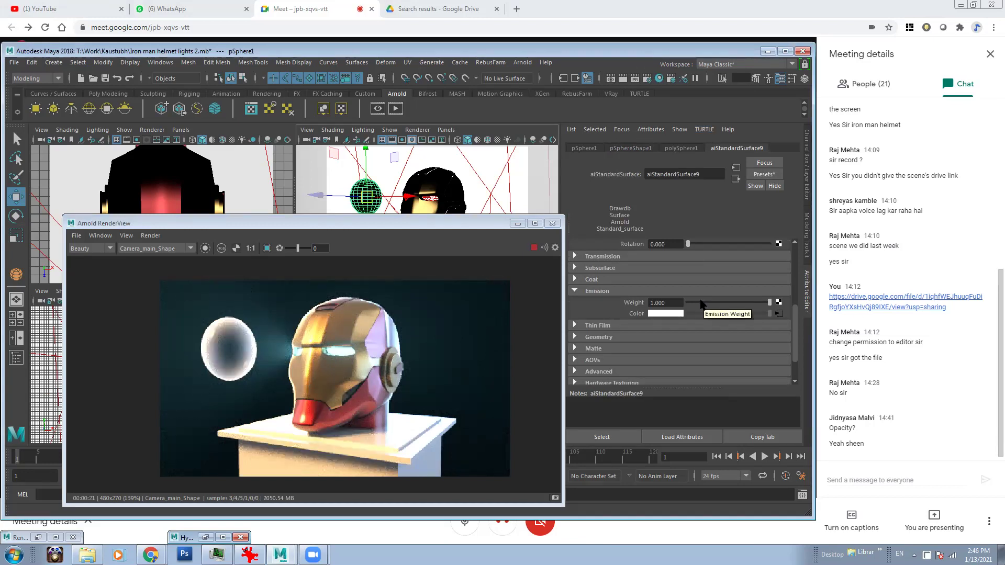
Open the ramp from the material's Emission Color, try sky blue on its start marker, change it to cyan, and show the render at 1:1.
click(778, 313)
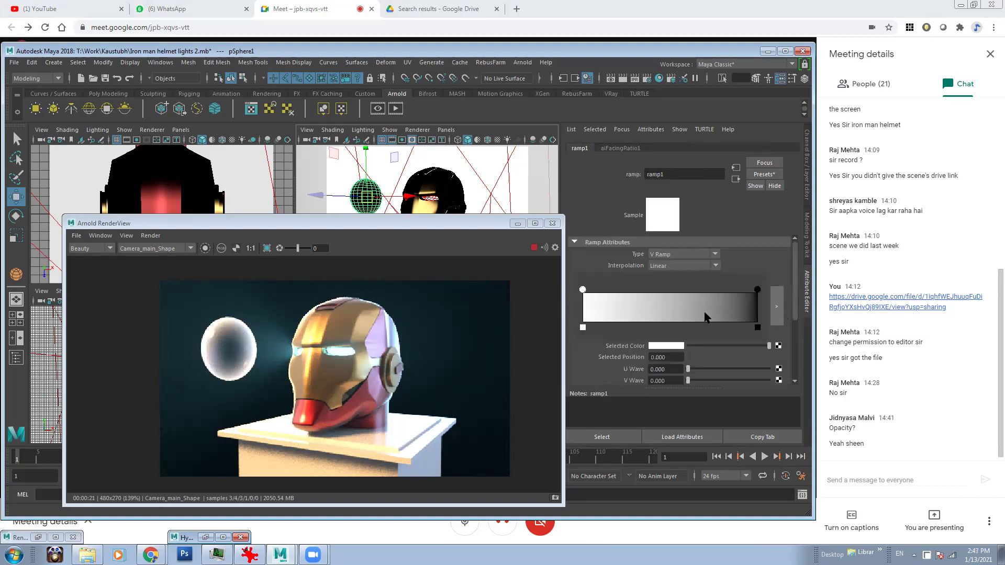
click(666, 346)
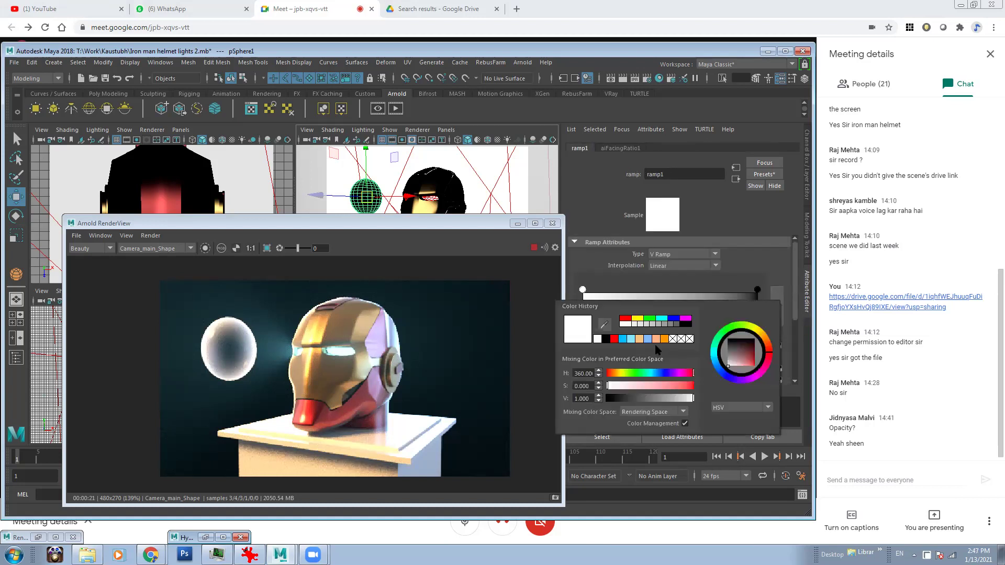
click(623, 339)
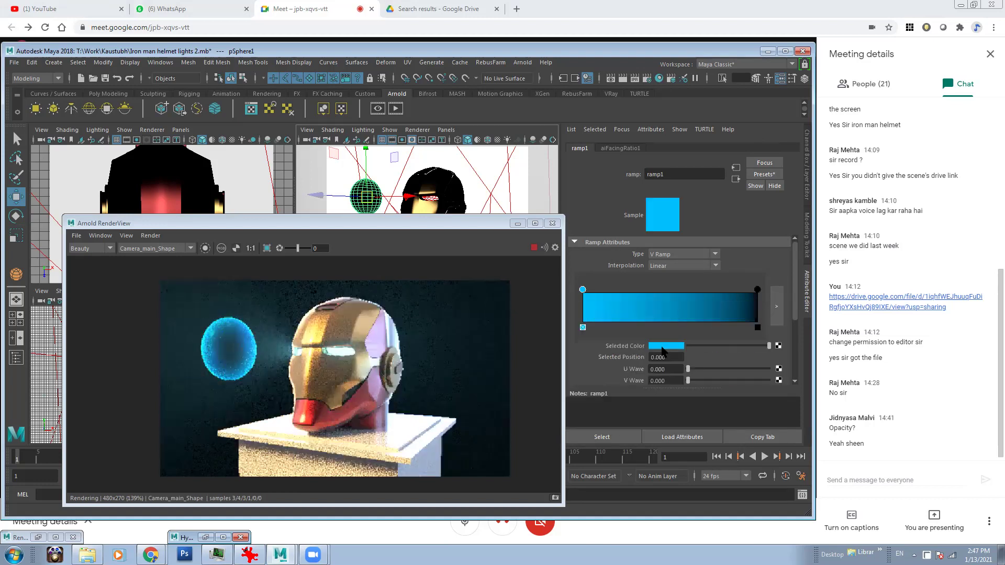
click(662, 347)
click(659, 321)
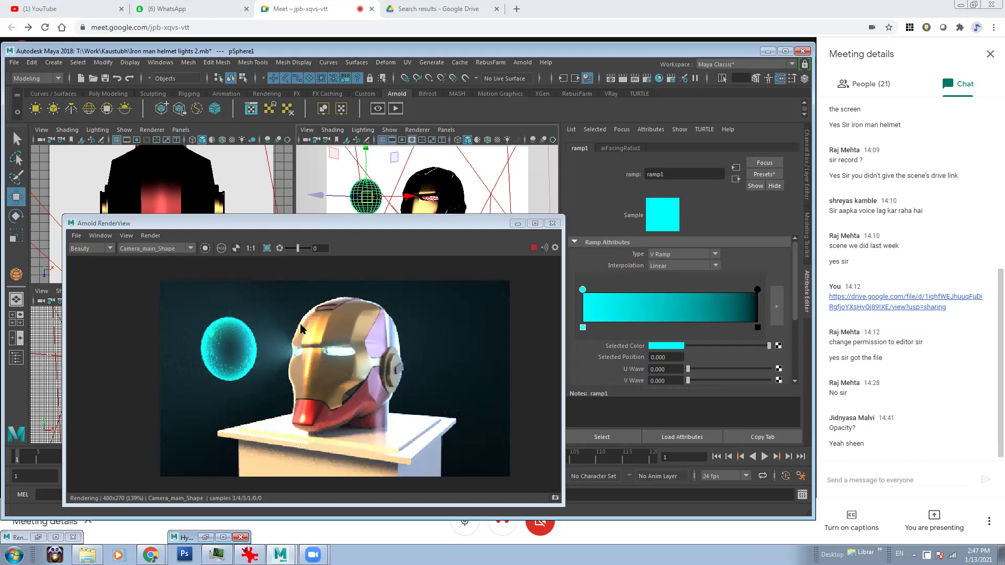
click(251, 248)
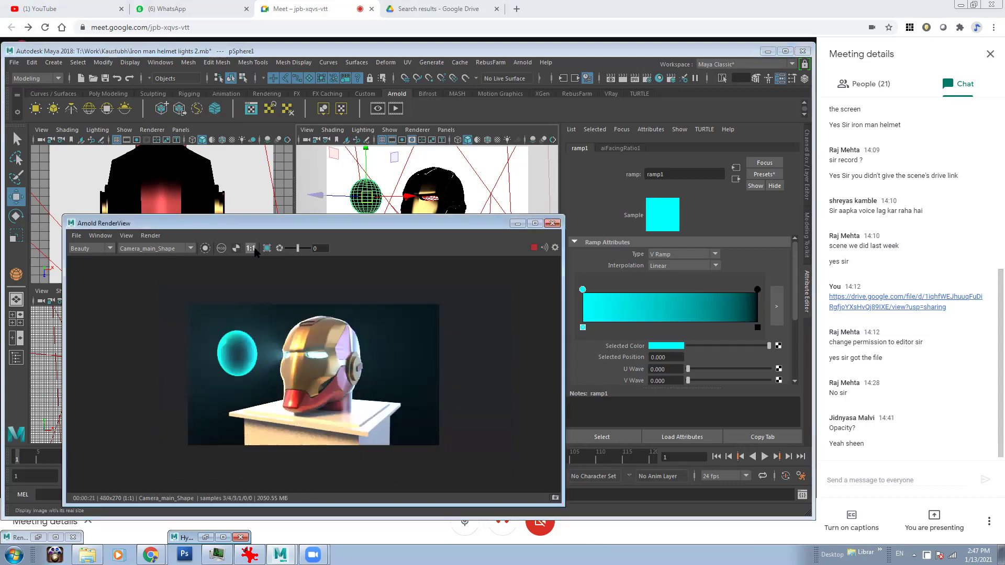